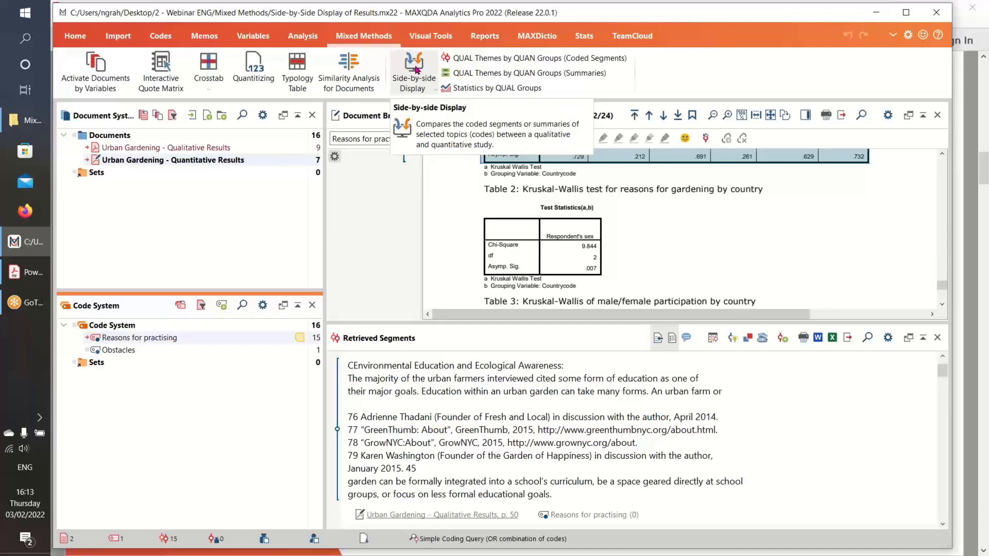
- Start a Side-by-side Display of Results for coded segments and clear both preset study documents
click(416, 70)
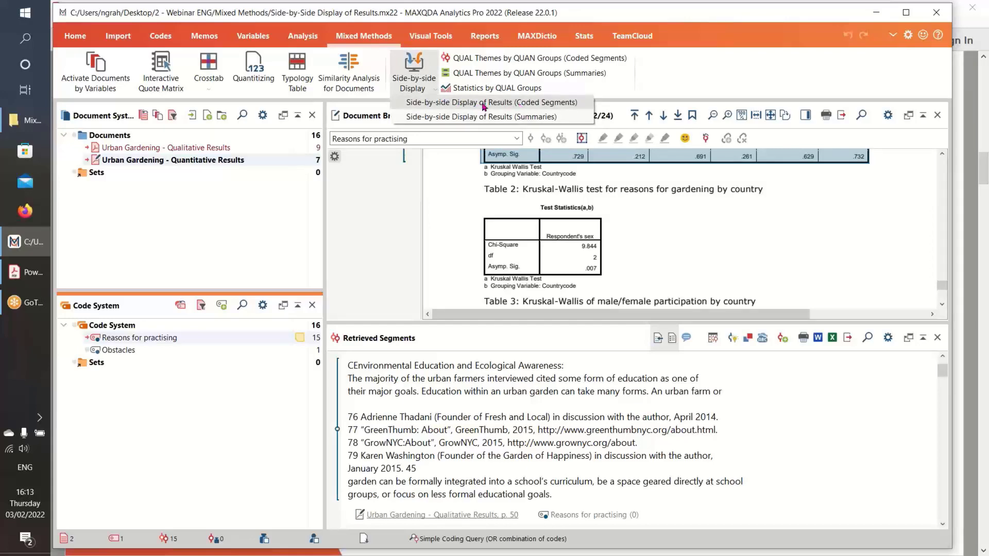
click(459, 105)
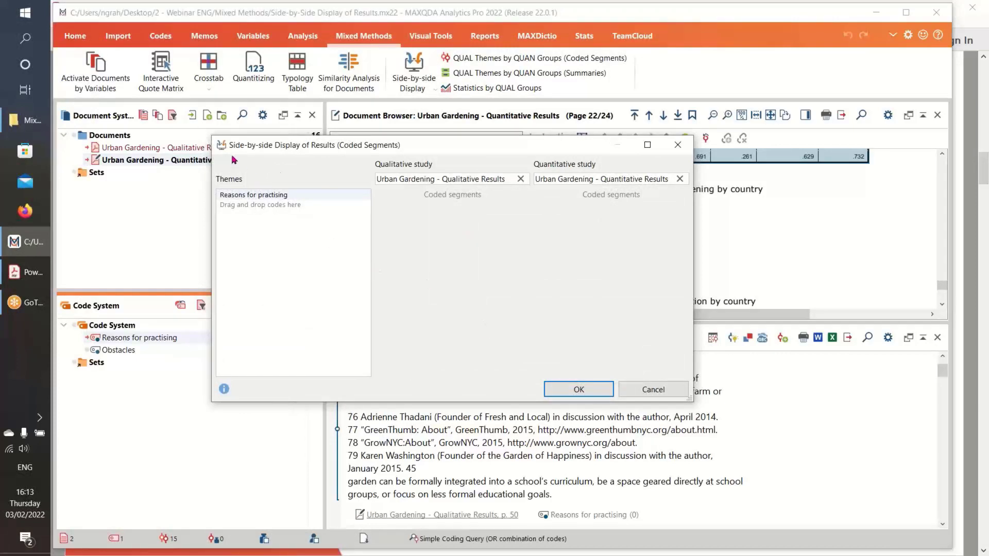
click(520, 179)
click(679, 178)
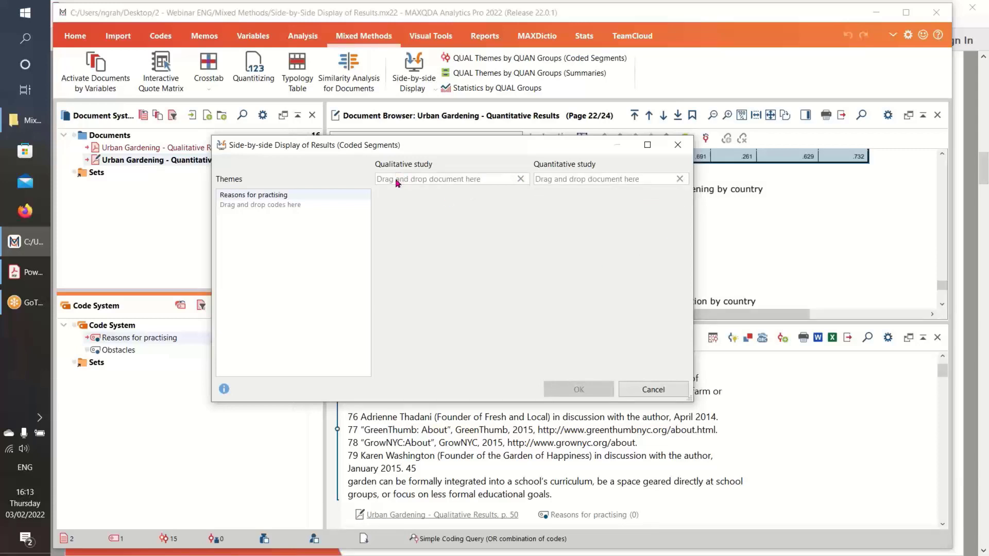
- Assign Urban Gardening - Qualitative Results as the qualitative study and Urban Gardening - Quantitative Results as the quantitative study
drag(426, 150, 469, 152)
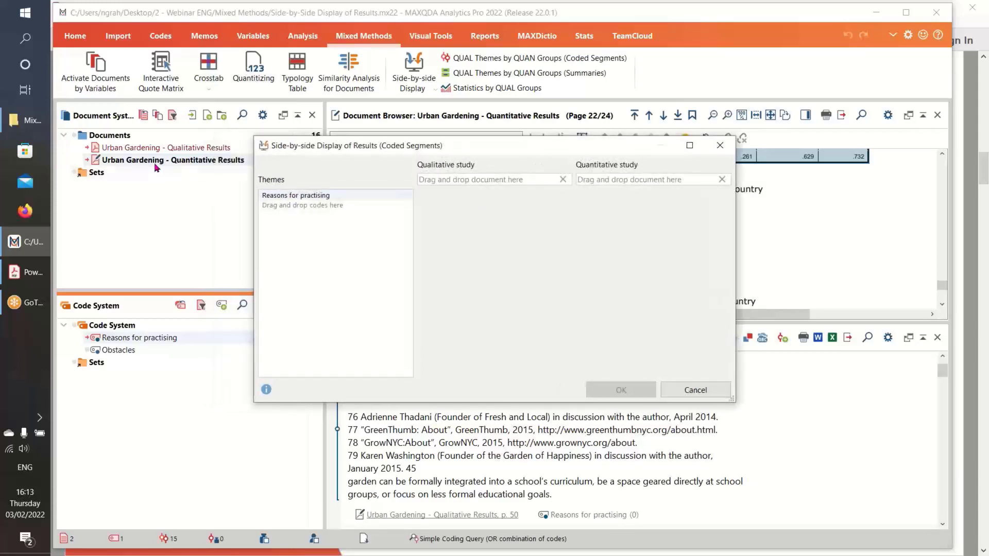
drag(124, 148, 450, 186)
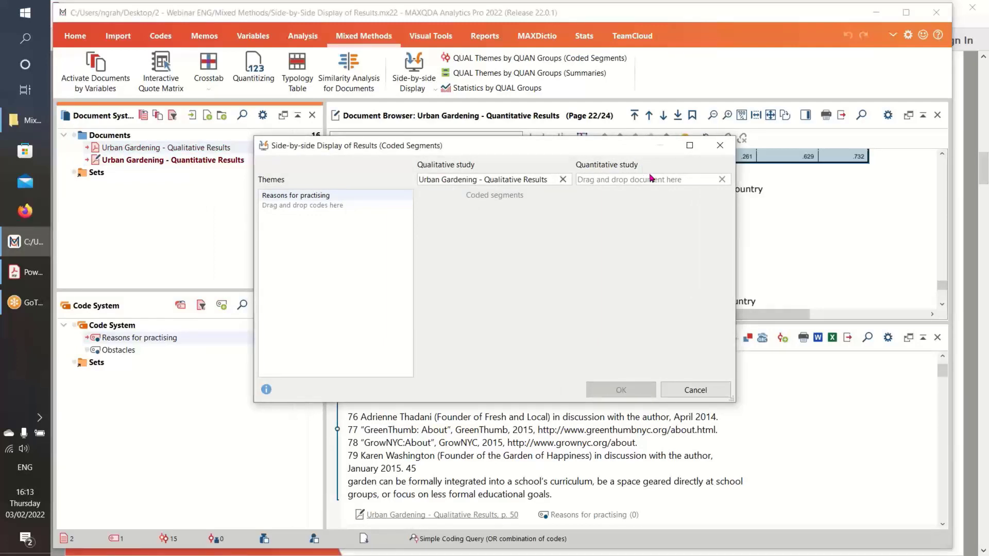
drag(129, 164, 609, 188)
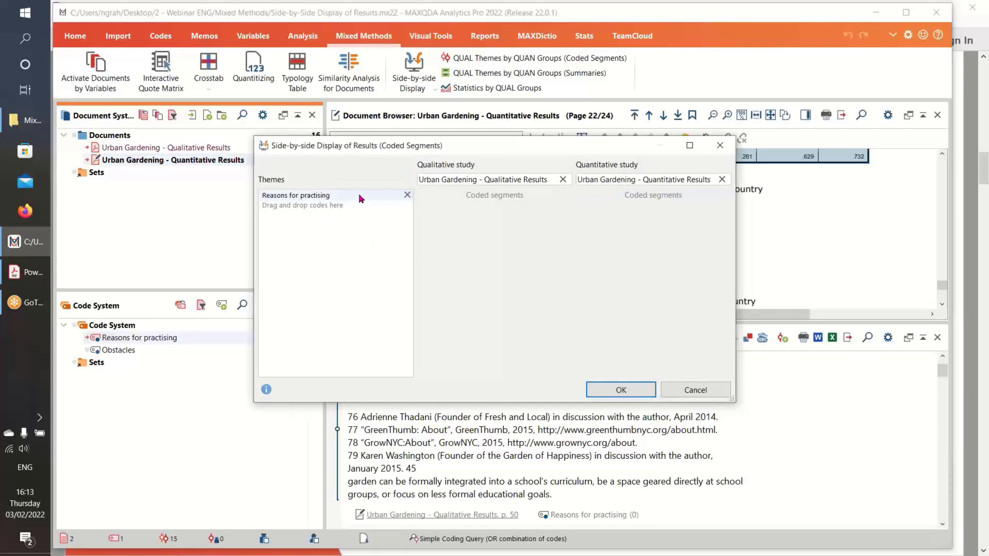
- Clear the preset theme, add the code Reasons for practising as the theme, and generate the side-by-side display
click(410, 196)
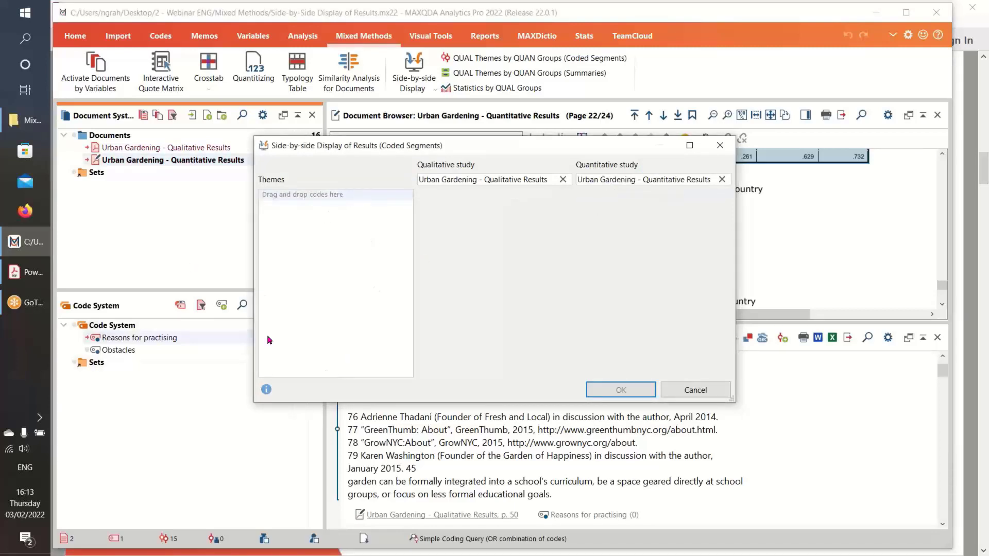
drag(127, 341, 326, 268)
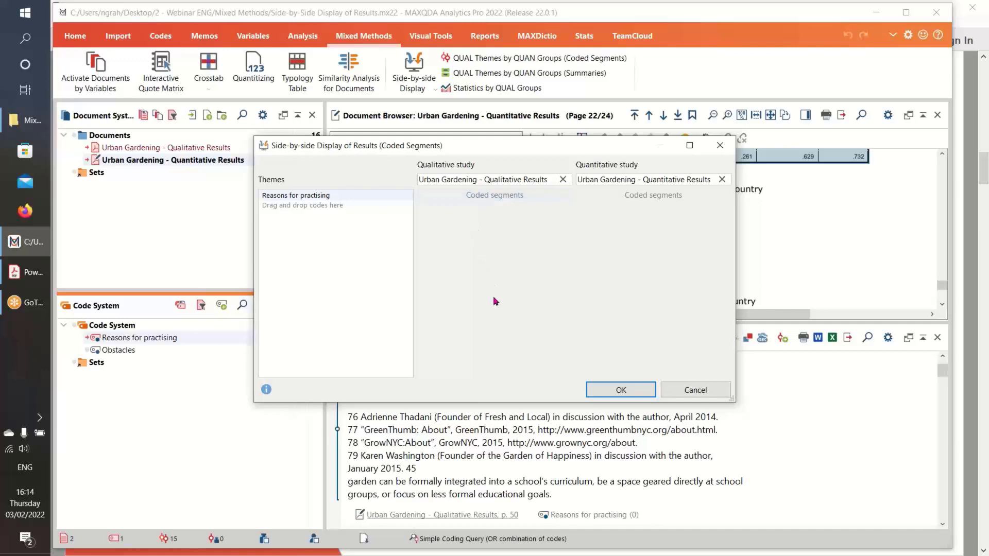
click(617, 393)
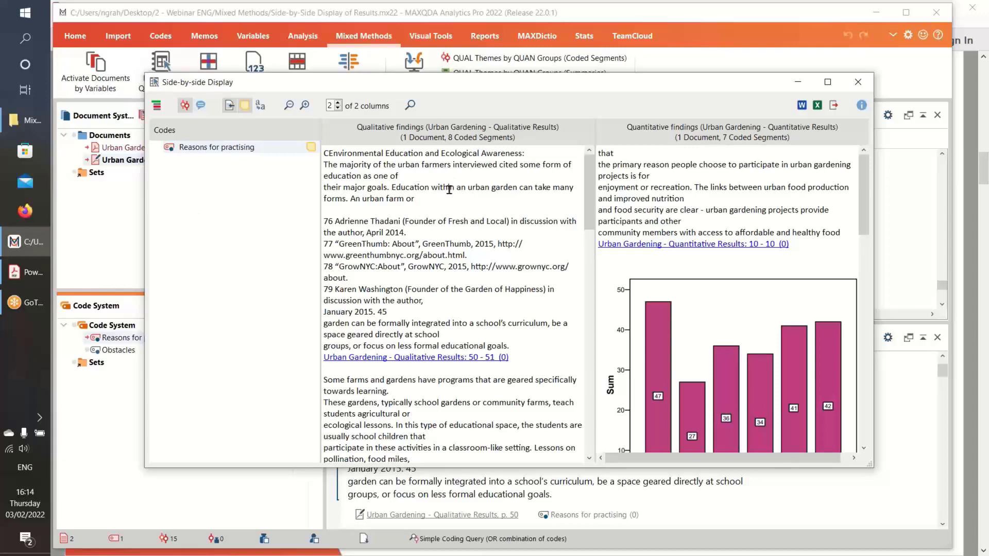
- Compare the qualitative segments on reasons for practising with the quantitative chart of respondents' reasons for gardening
drag(590, 211, 590, 257)
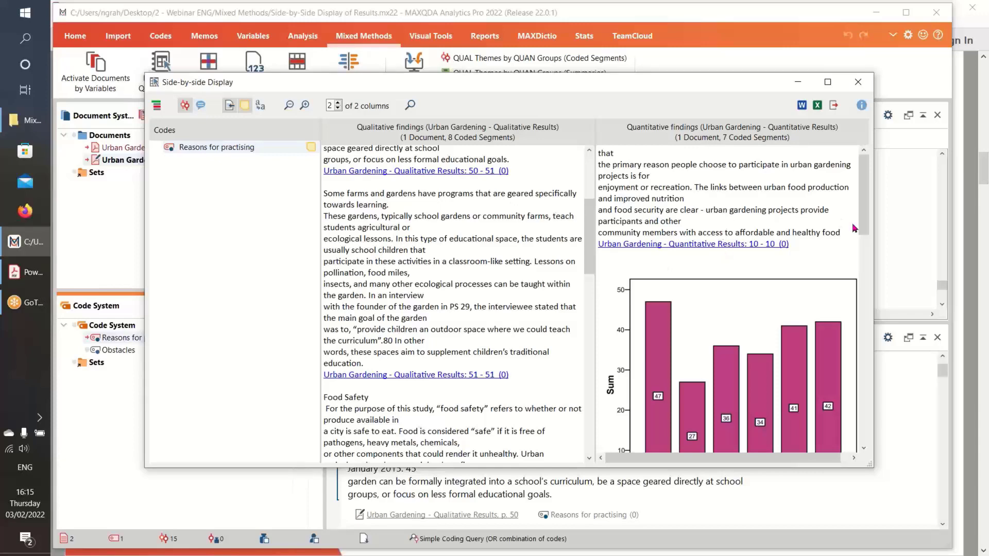
drag(867, 193, 866, 220)
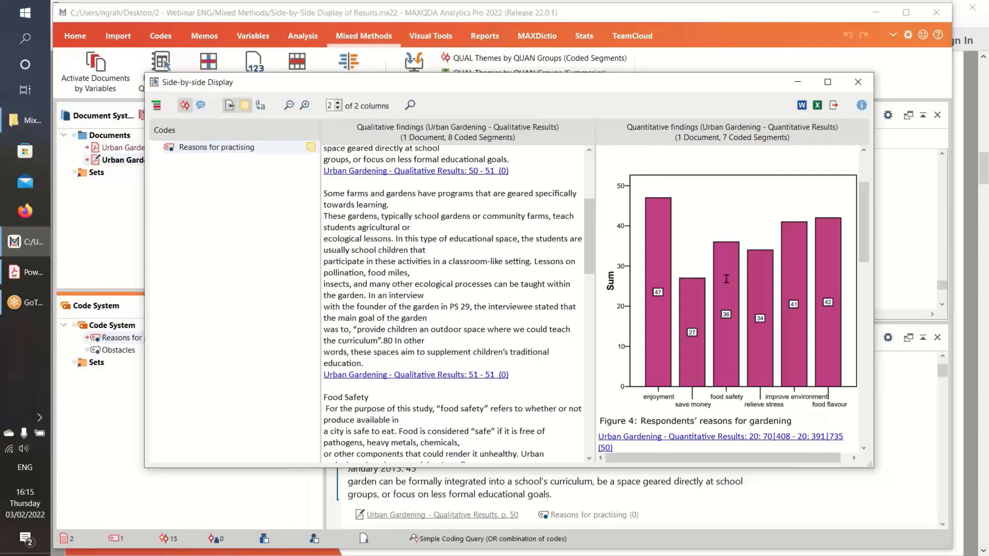
scroll(496, 304, down, 4)
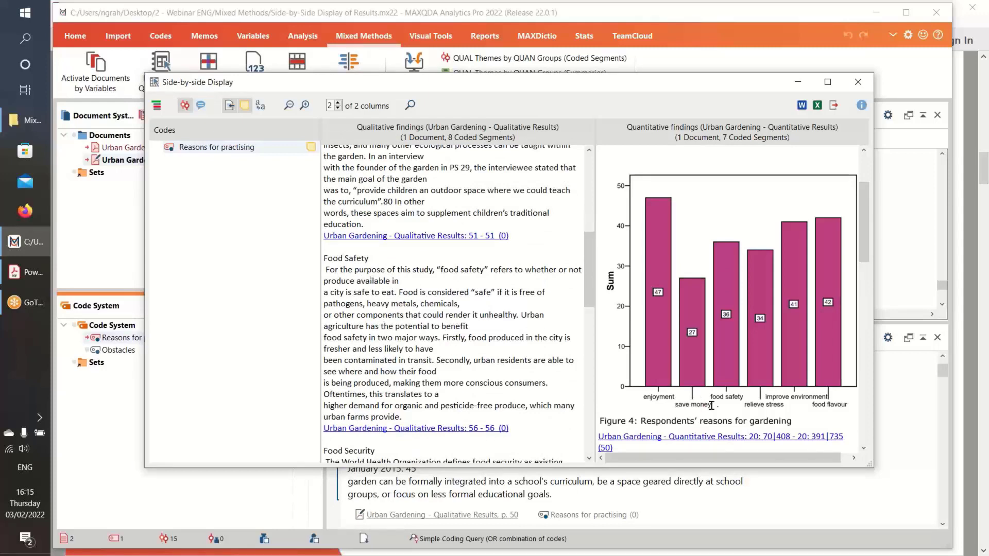
scroll(729, 410, down, 1)
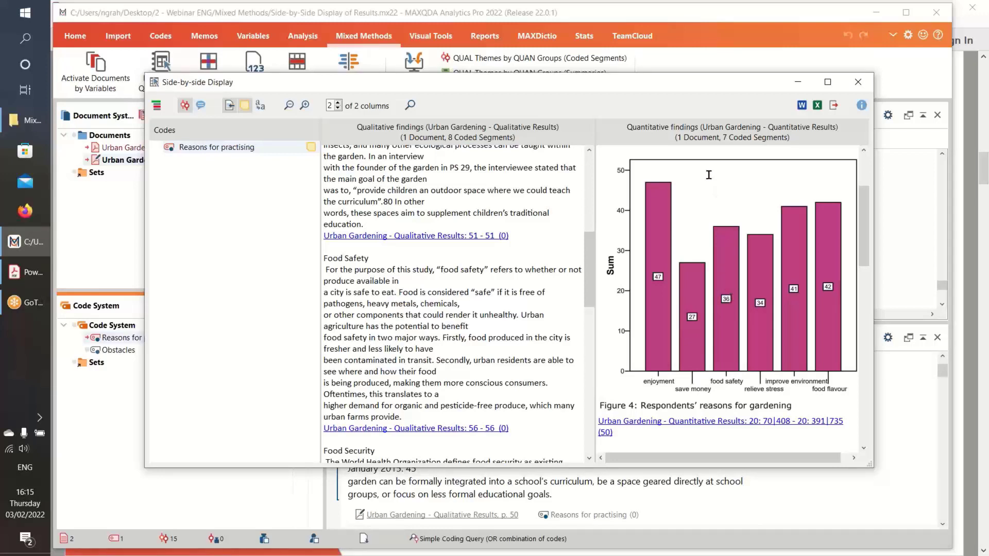
scroll(395, 288, down, 1)
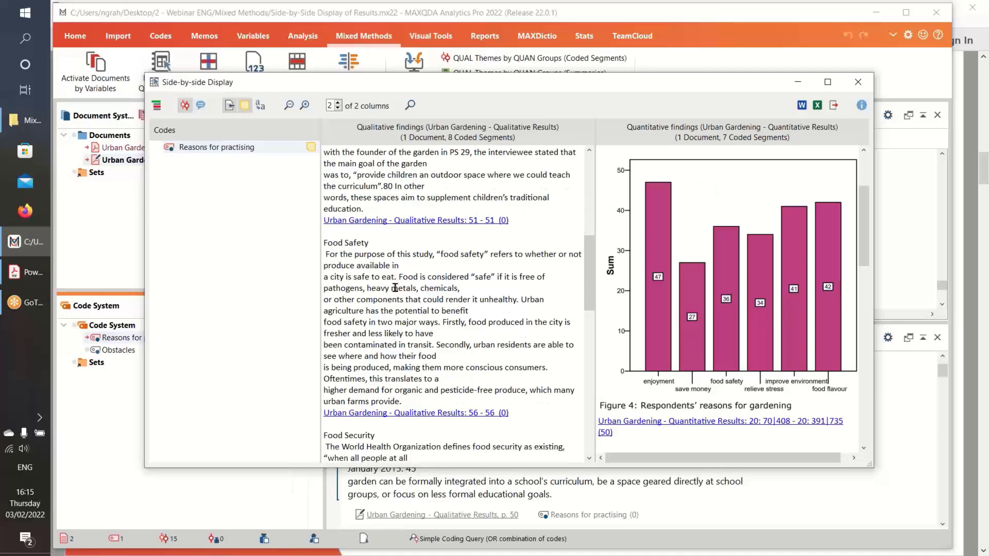
scroll(386, 290, down, 6)
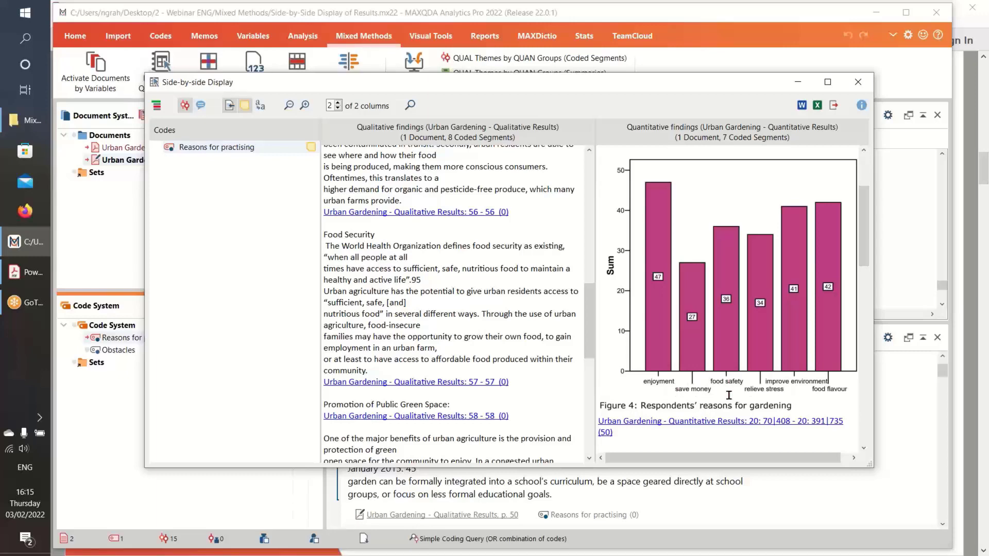
scroll(382, 304, down, 4)
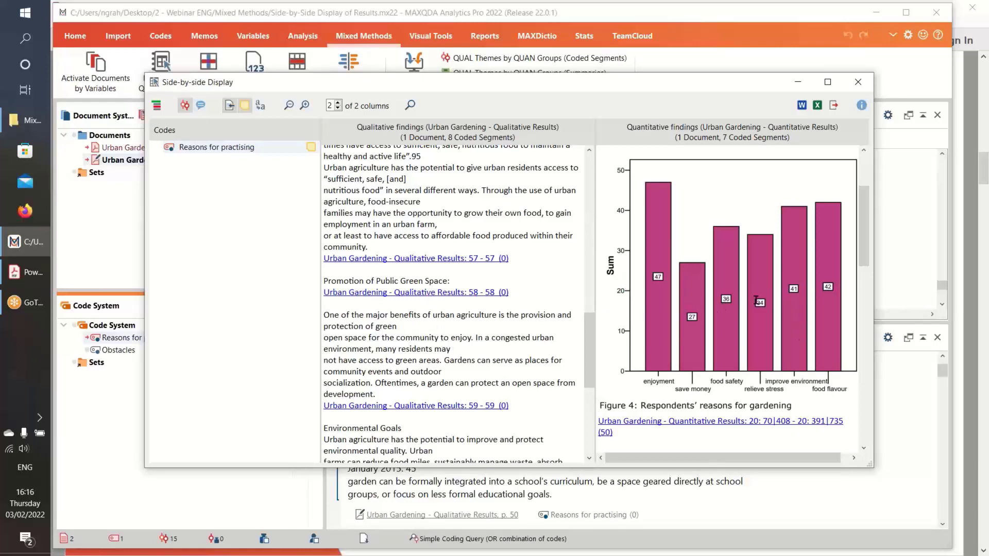
scroll(468, 299, up, 4)
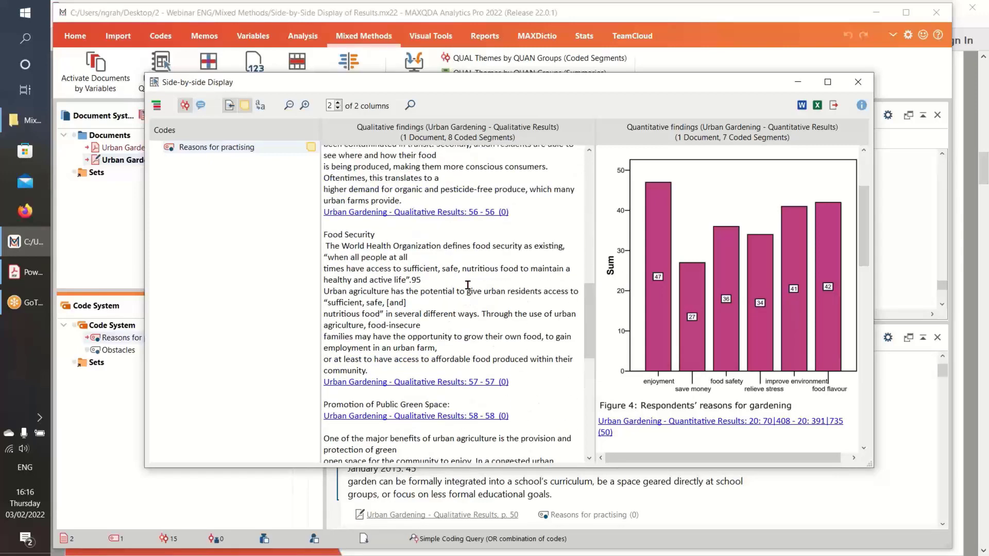
scroll(468, 285, up, 7)
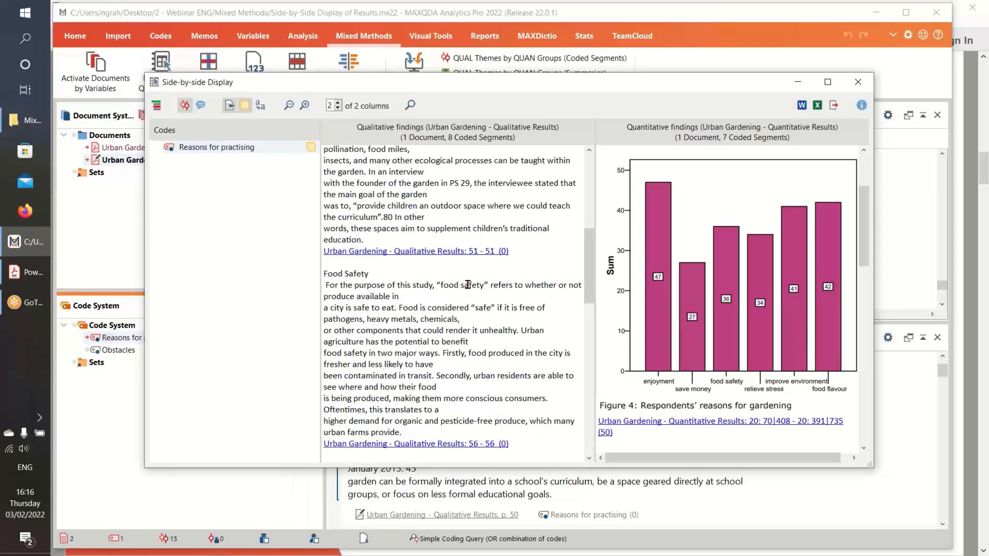
scroll(422, 201, up, 1)
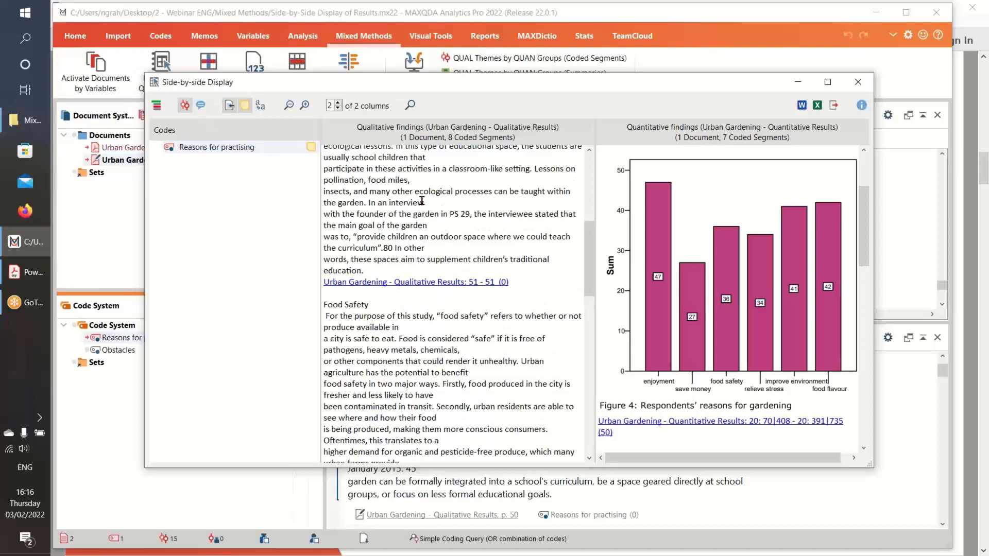
scroll(422, 201, up, 2)
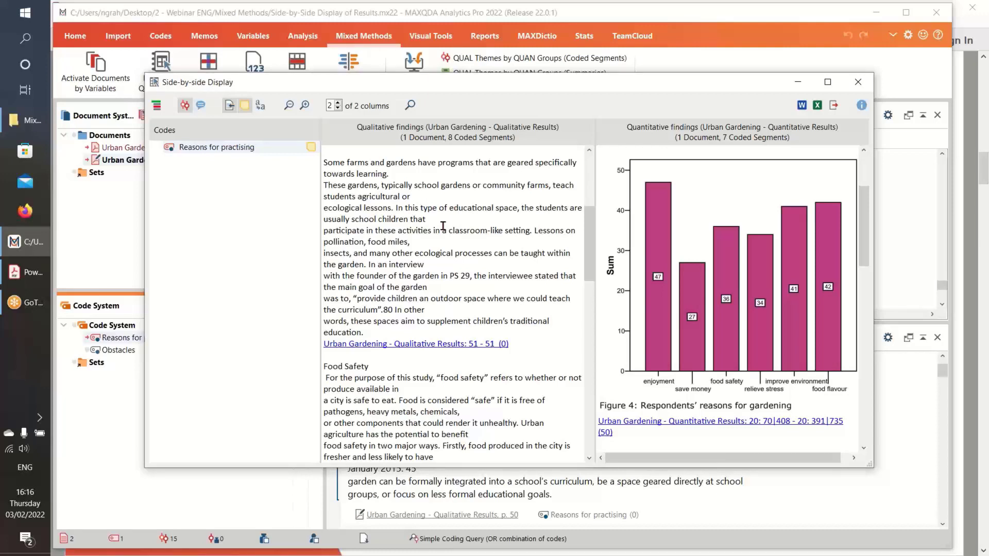
- Check the data integration diagram in Adobe Acrobat Reader, return to MAXQDA and close the side-by-side display
click(28, 272)
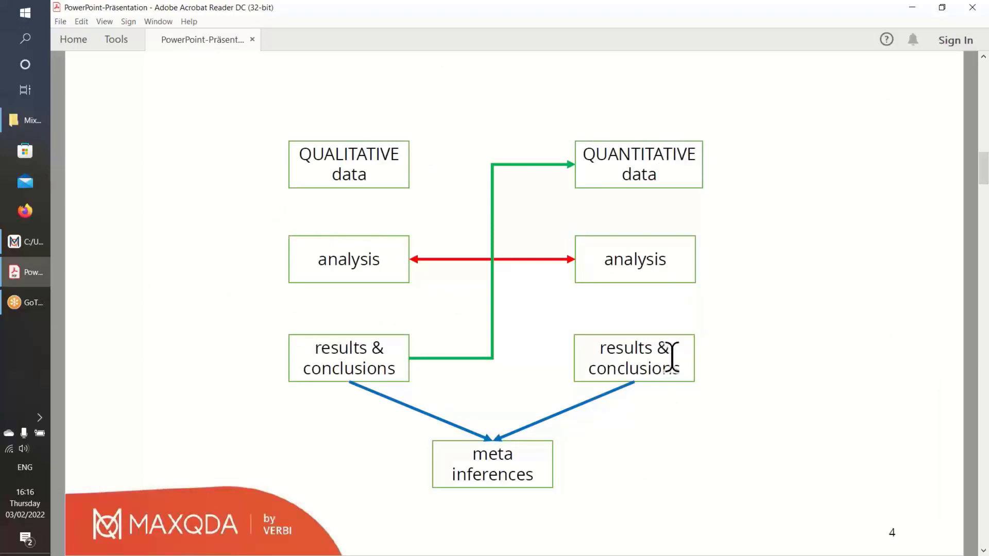
click(27, 241)
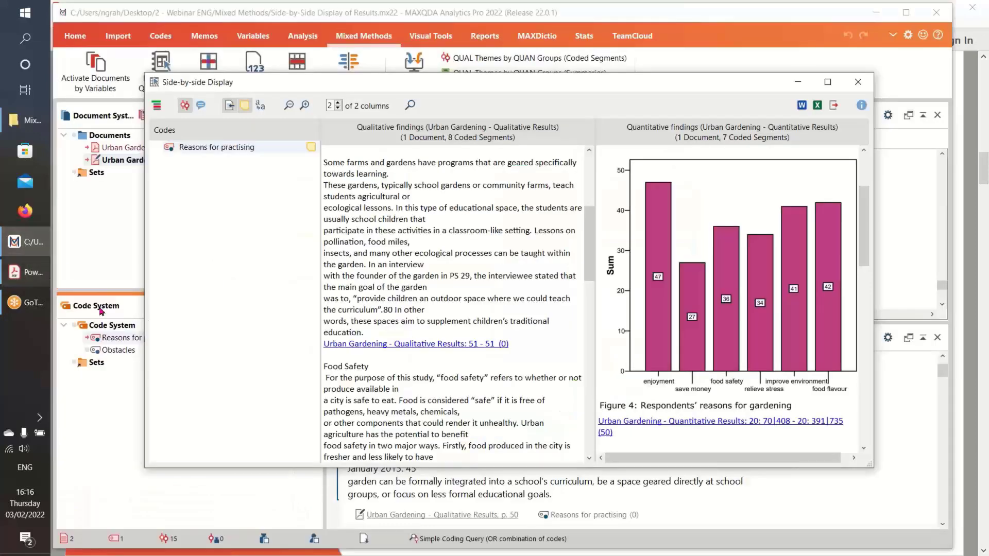
click(858, 82)
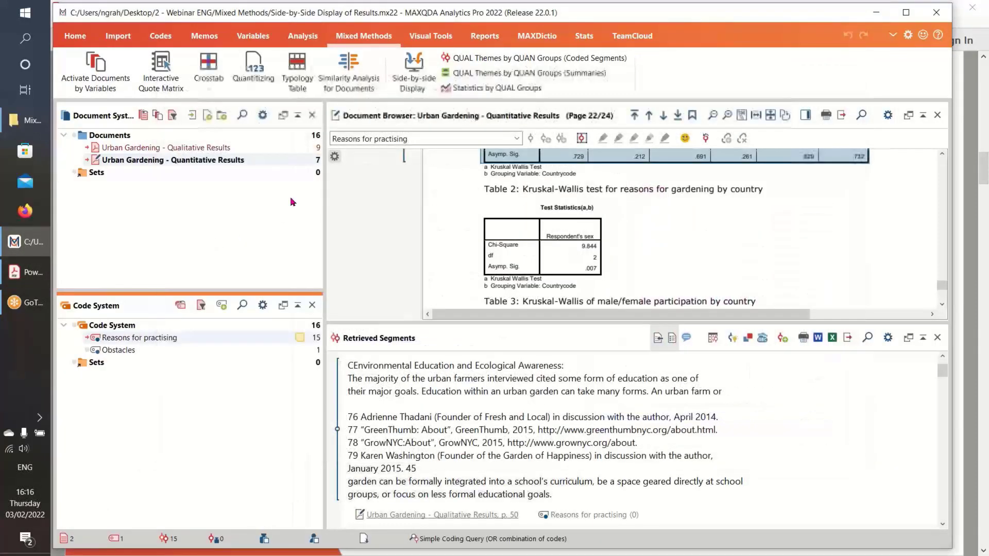
- View the title page of the Urban Gardening - Quantitative Results document
click(635, 115)
scroll(659, 219, up, 1)
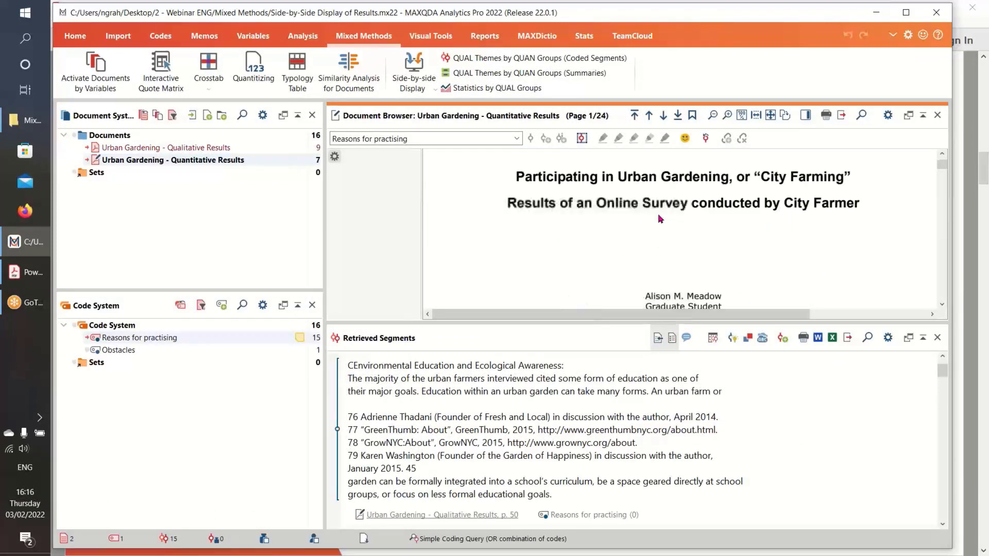
scroll(661, 219, down, 1)
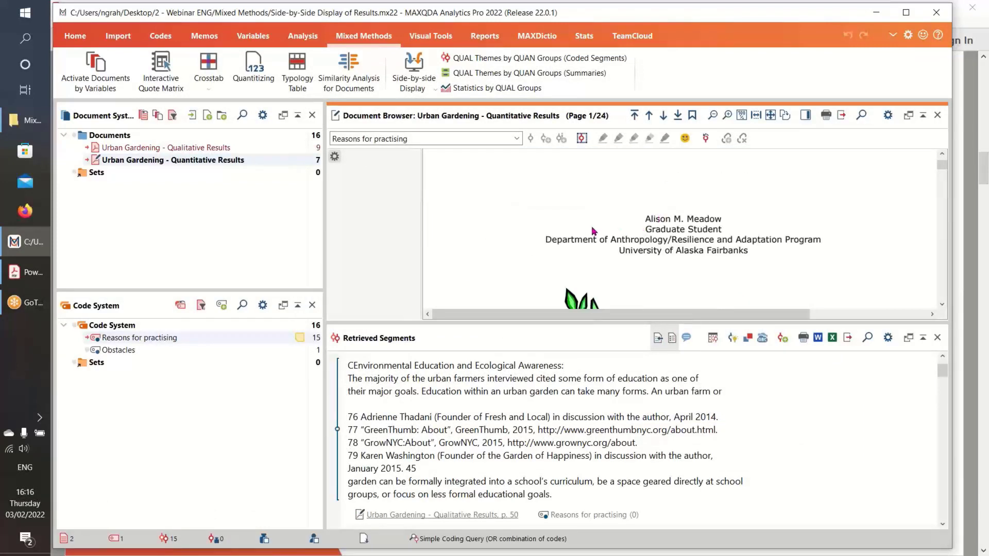
- Open the Urban Gardening - Qualitative Results document and view its first page
double_click(150, 149)
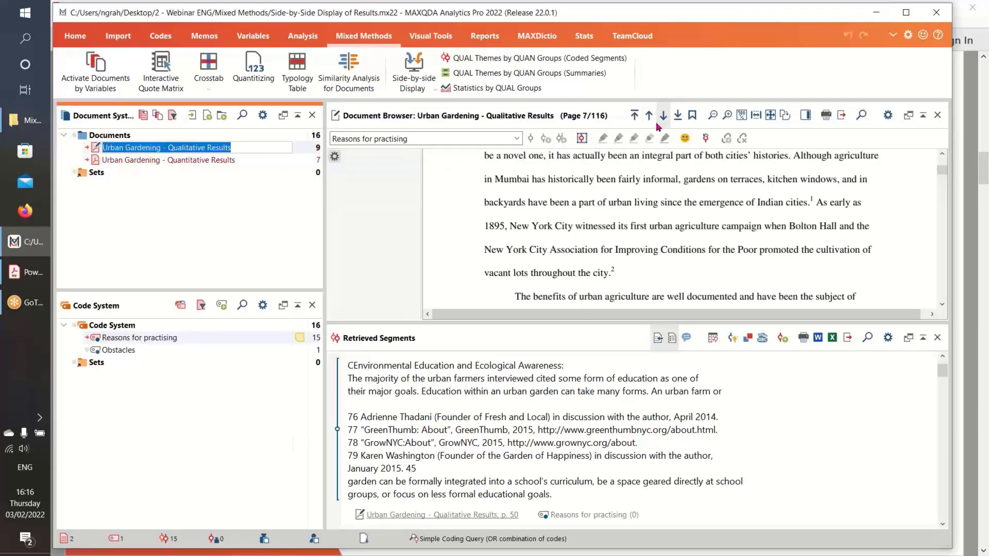
click(634, 115)
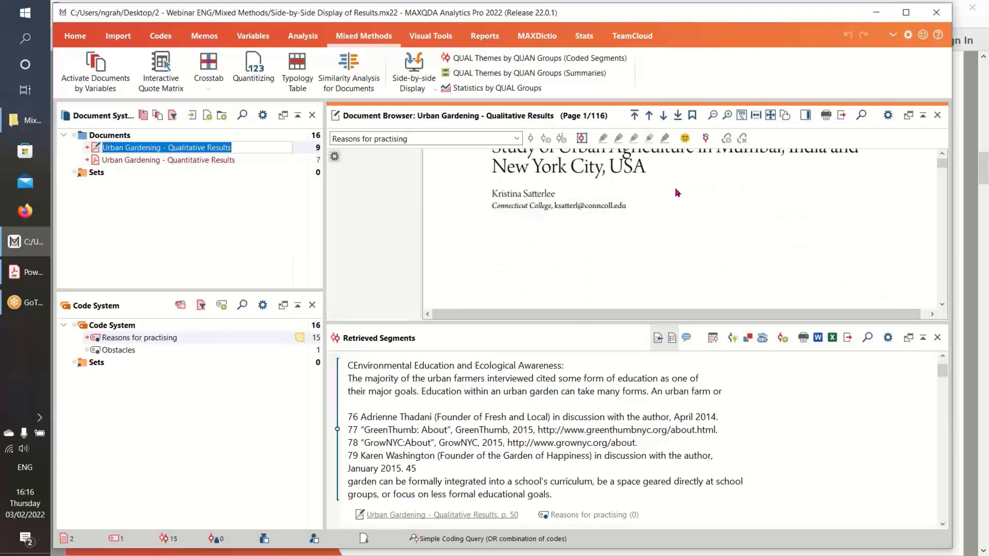
scroll(675, 189, down, 3)
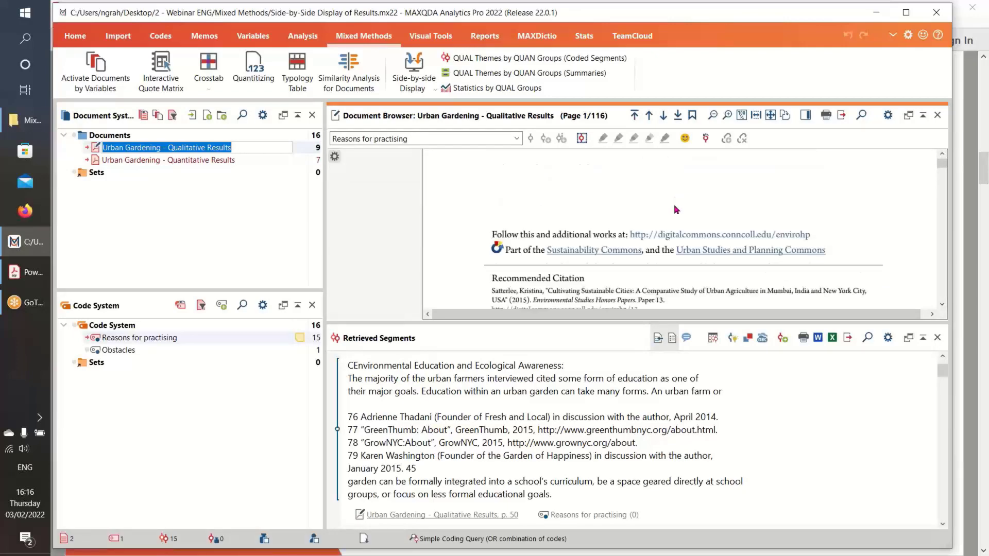
click(293, 213)
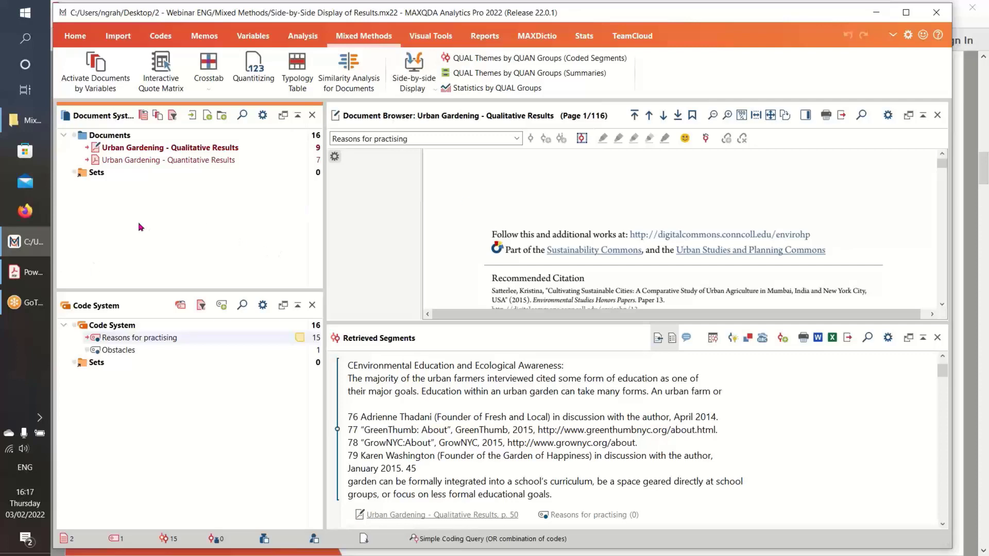
- Switch to Adobe Acrobat Reader, show the Results-based Integration slide, and return to MAXQDA
click(26, 272)
scroll(358, 267, down, 1)
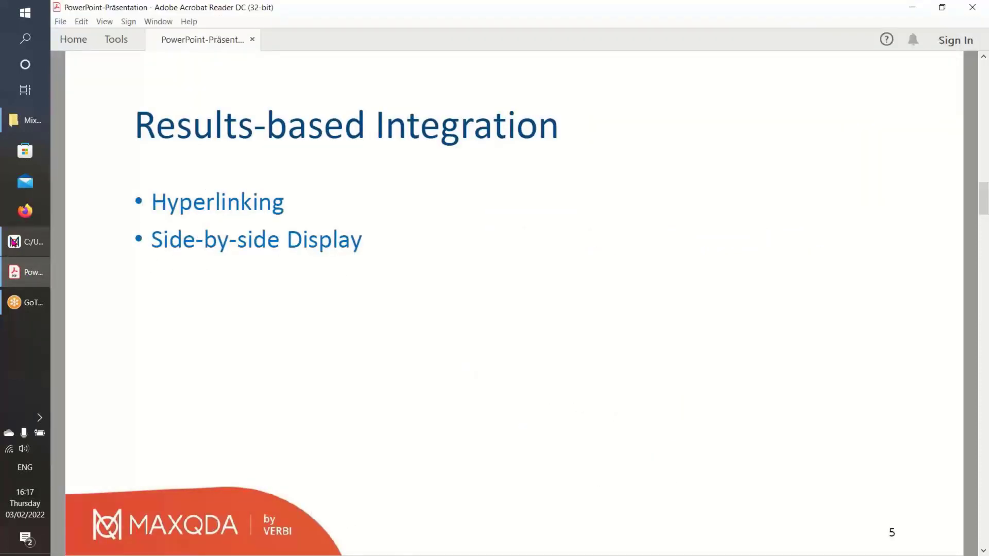
click(26, 242)
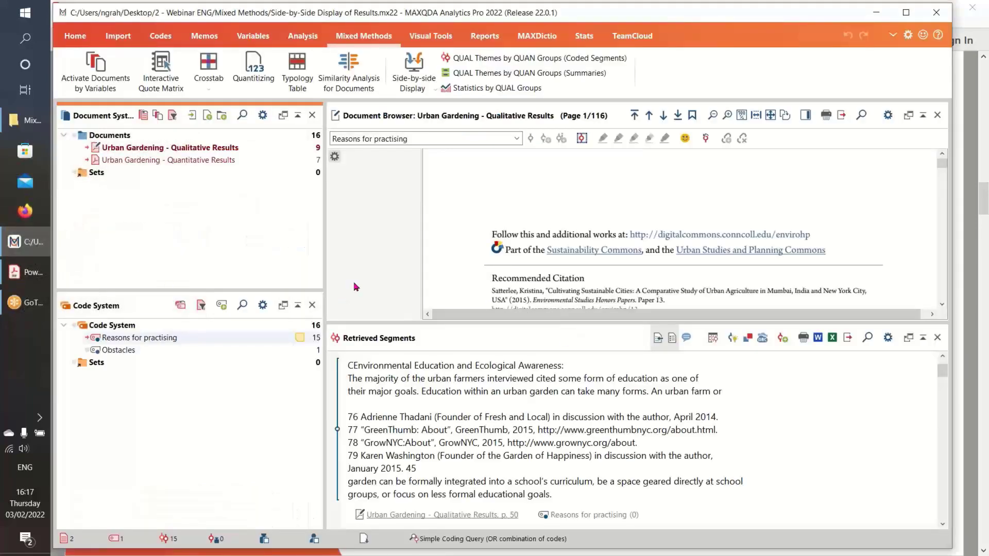
- Open the Overview of Links report listing the document links in the project
scroll(668, 198, down, 3)
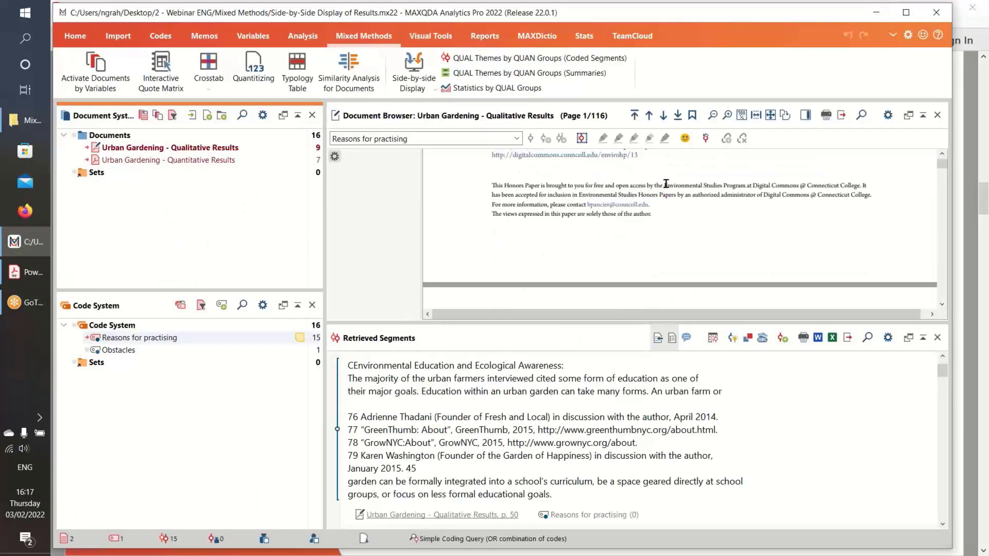
scroll(664, 186, down, 3)
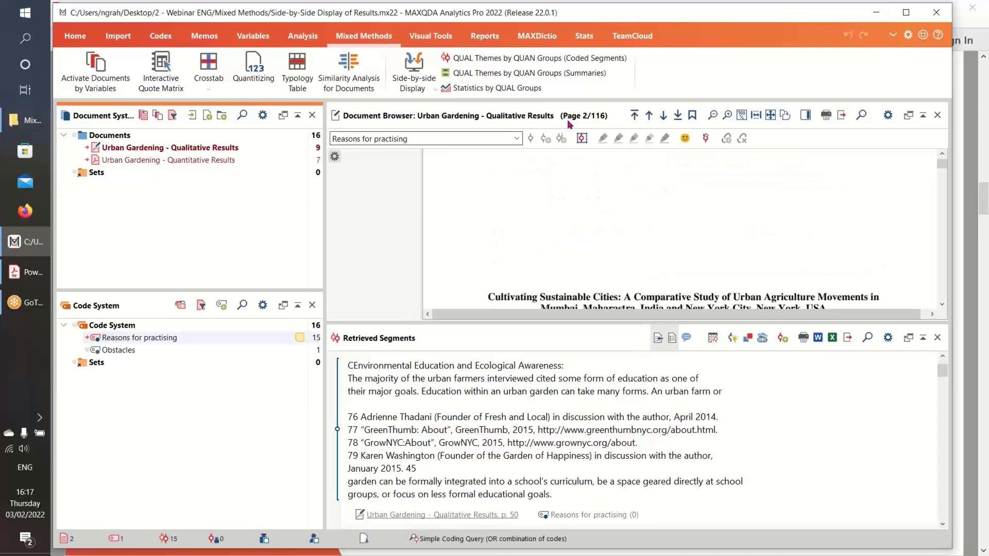
click(479, 41)
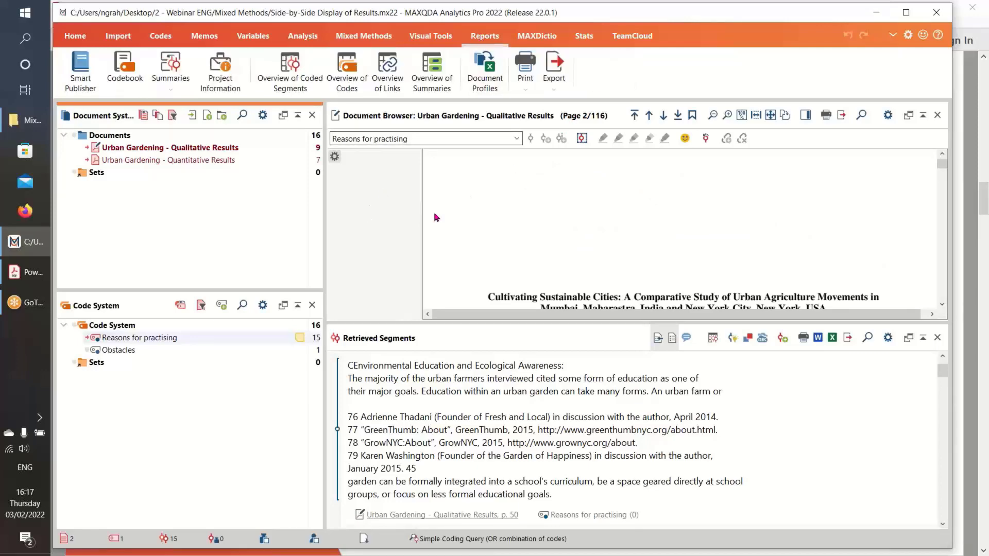
click(387, 66)
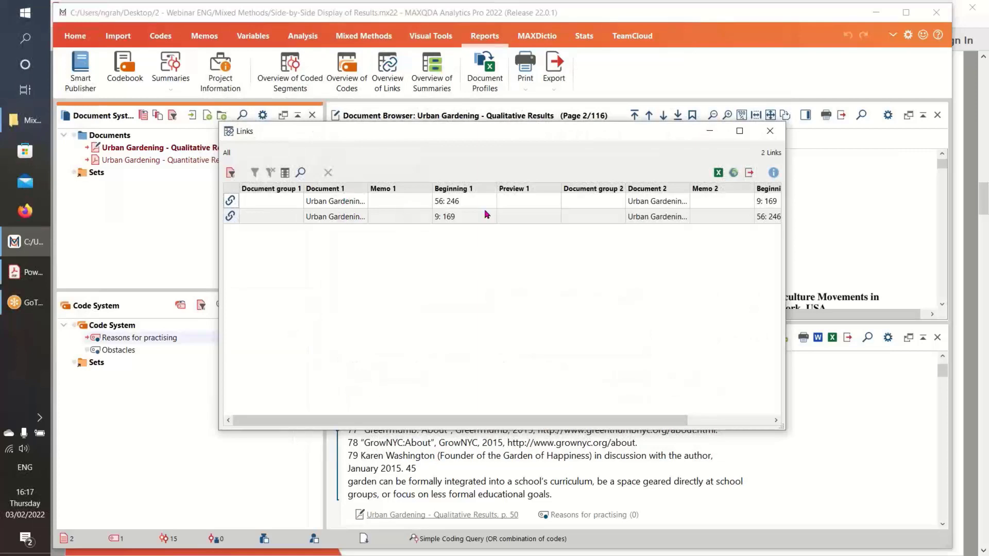
- Jump from the first listed link to its passage in Urban Gardening - Quantitative Results and close the links report
click(340, 202)
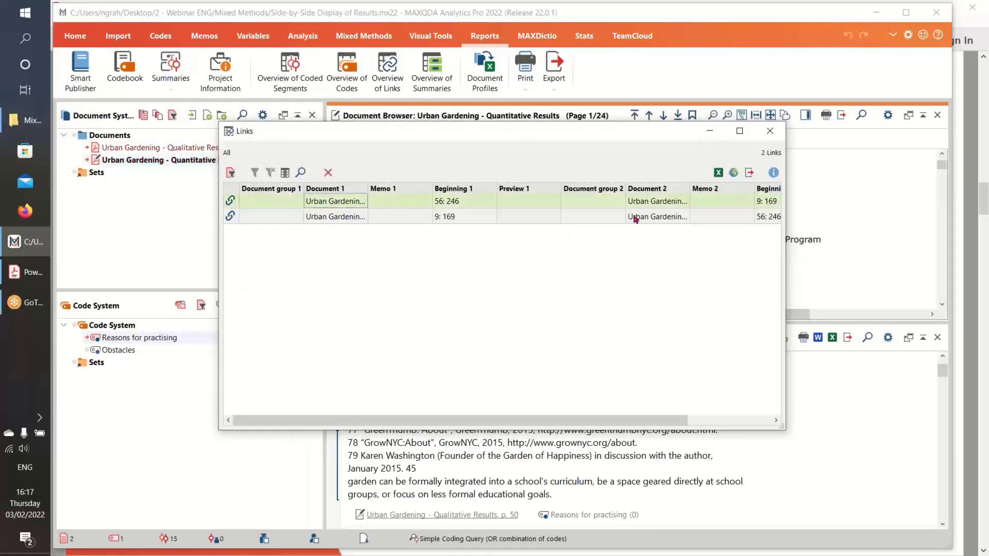
click(770, 130)
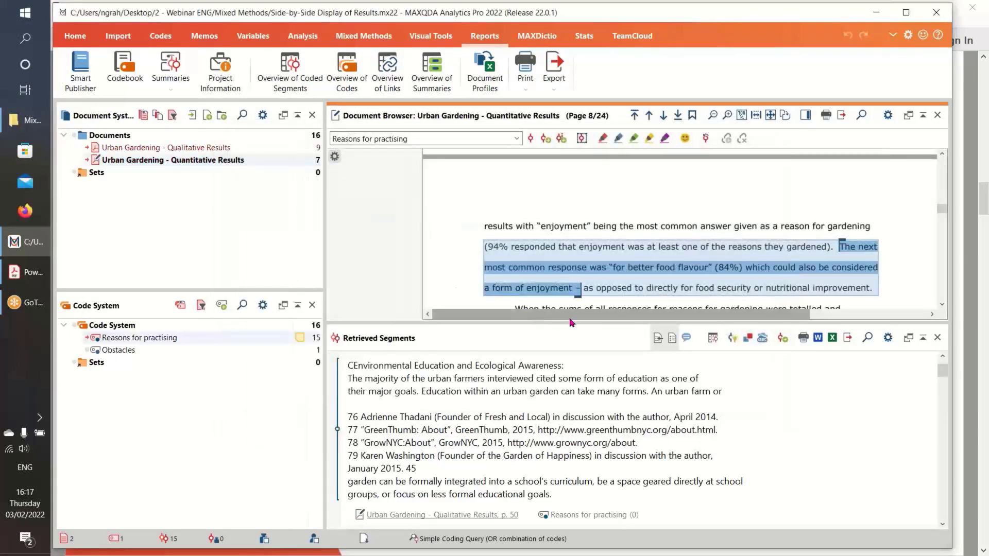
- Enlarge the Document Browser pane and reset all code and document activations
drag(581, 323, 581, 375)
click(180, 304)
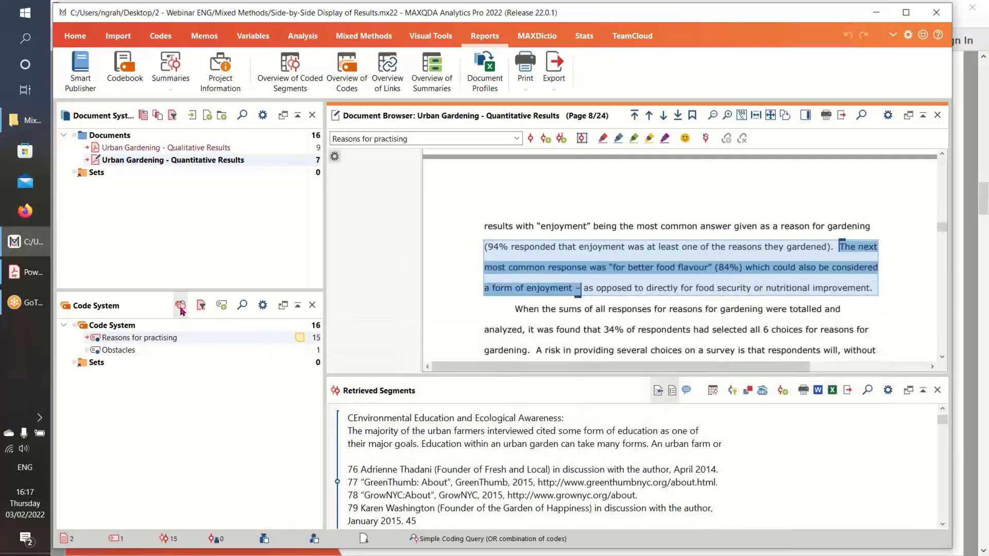
click(144, 115)
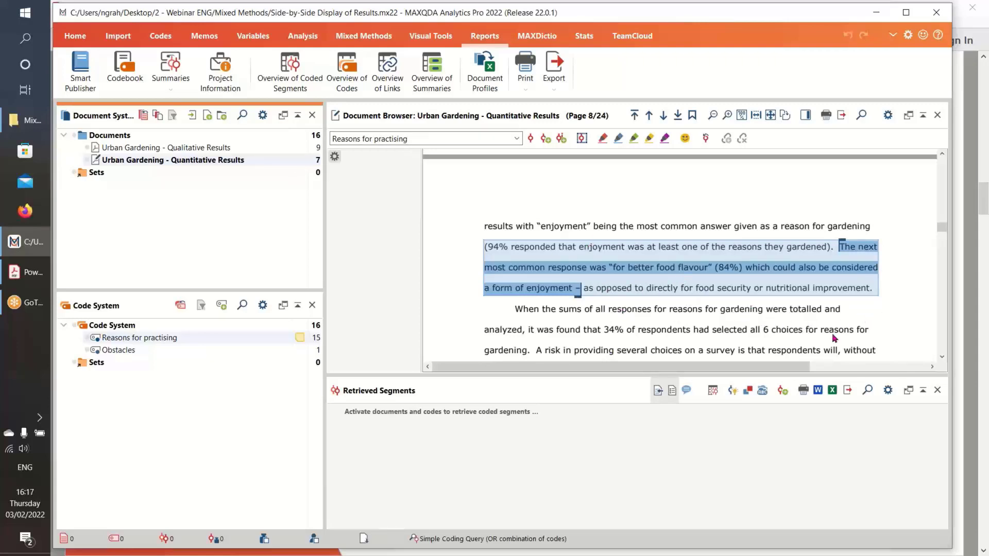
- Follow the document link on the "for better food flavour" passage and view the linked Food Safety passage in Urban Gardening - Qualitative Results
click(653, 269)
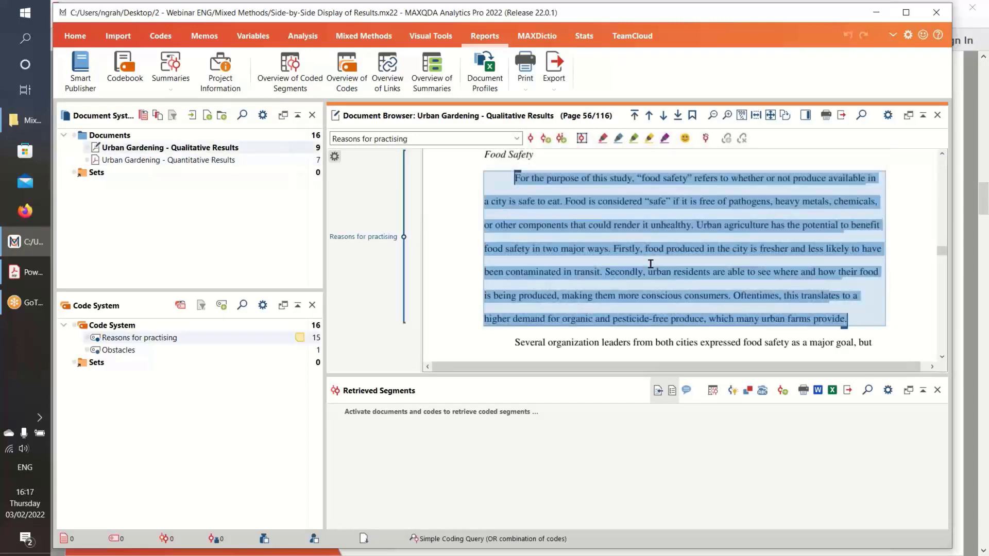
scroll(474, 231, up, 1)
scroll(474, 232, down, 2)
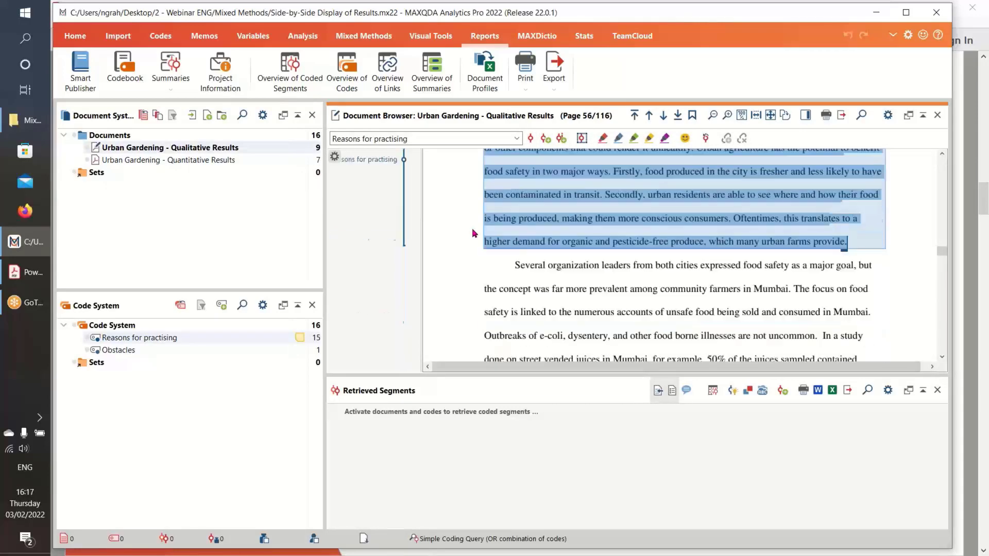
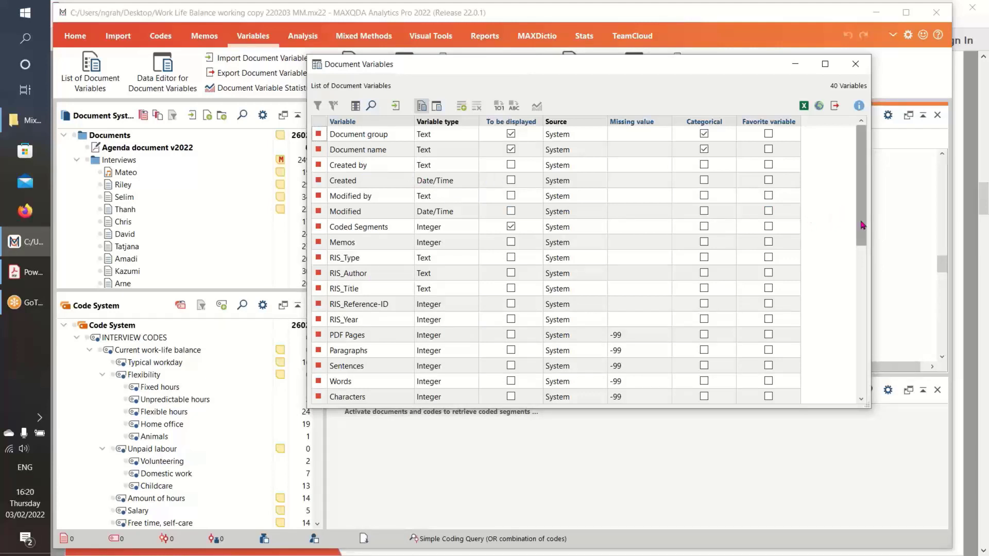
- Review the list of document variables in the Work Life Balance project, covering the system, user and code variables
drag(866, 238, 866, 323)
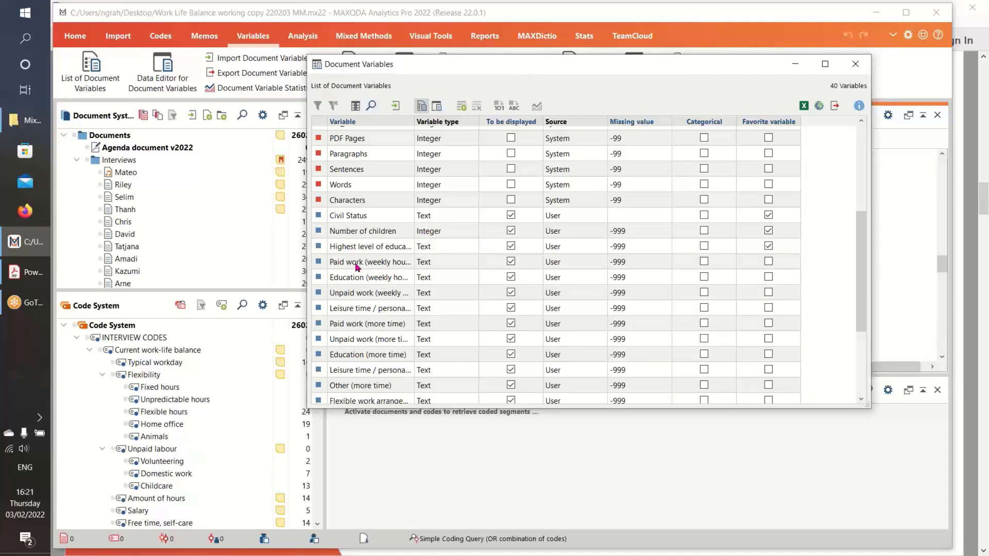
scroll(357, 273, down, 3)
scroll(357, 275, down, 1)
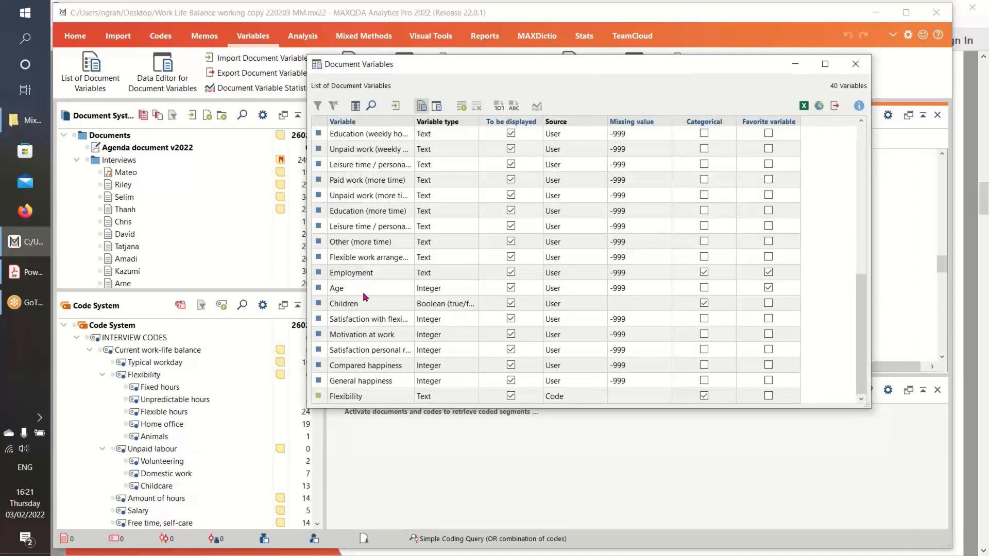
scroll(363, 292, up, 5)
scroll(363, 291, down, 2)
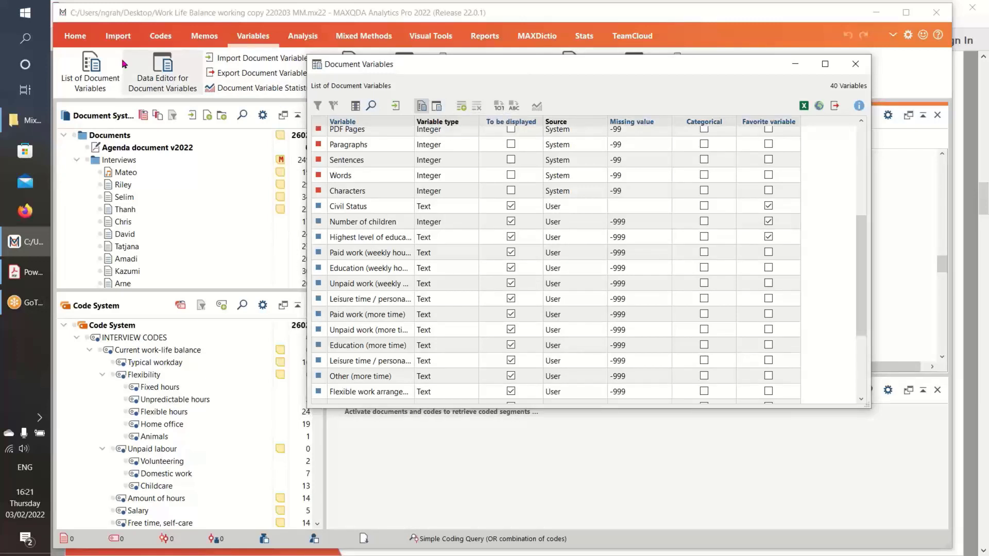
- Switch the document variables to the data editor, activate the Interviews group, and show only the activated documents
click(437, 107)
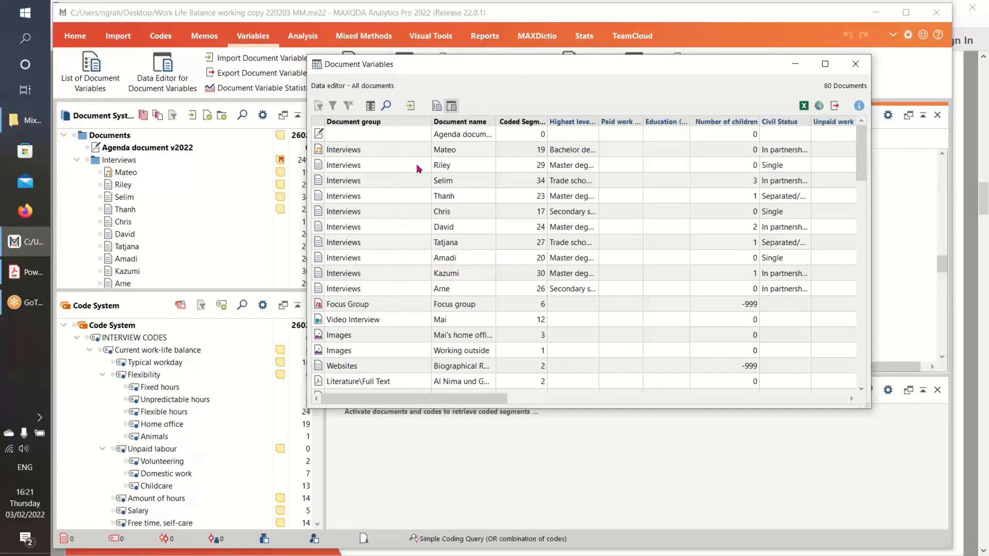
ctrl+click(103, 162)
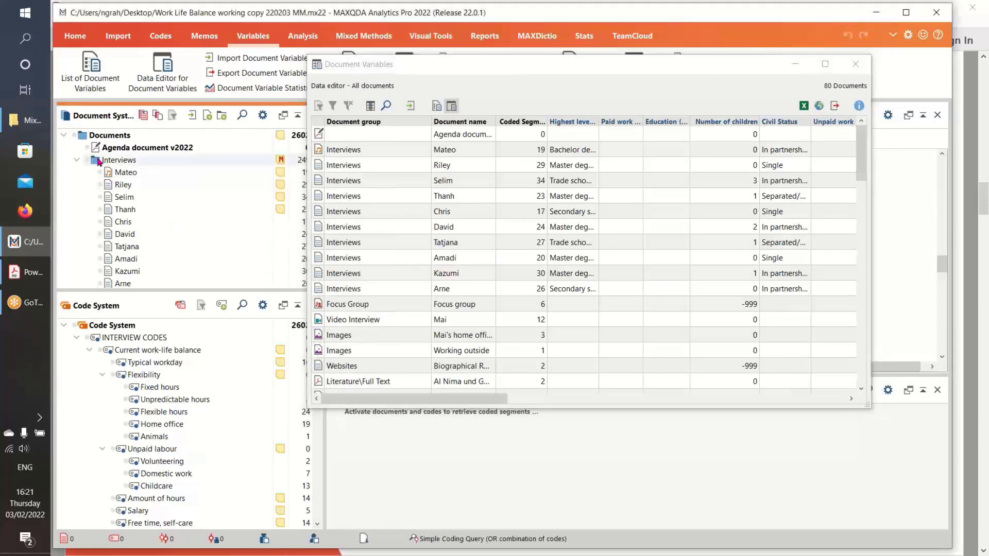
click(319, 106)
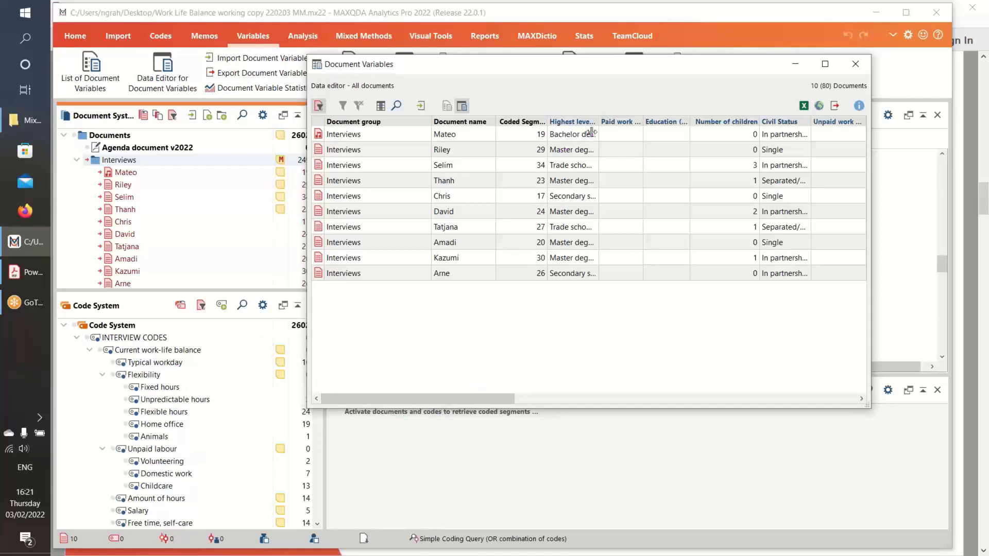
- Widen the Highest level of education column, review the interviews' variable values across the data editor, and close it
drag(599, 122, 624, 122)
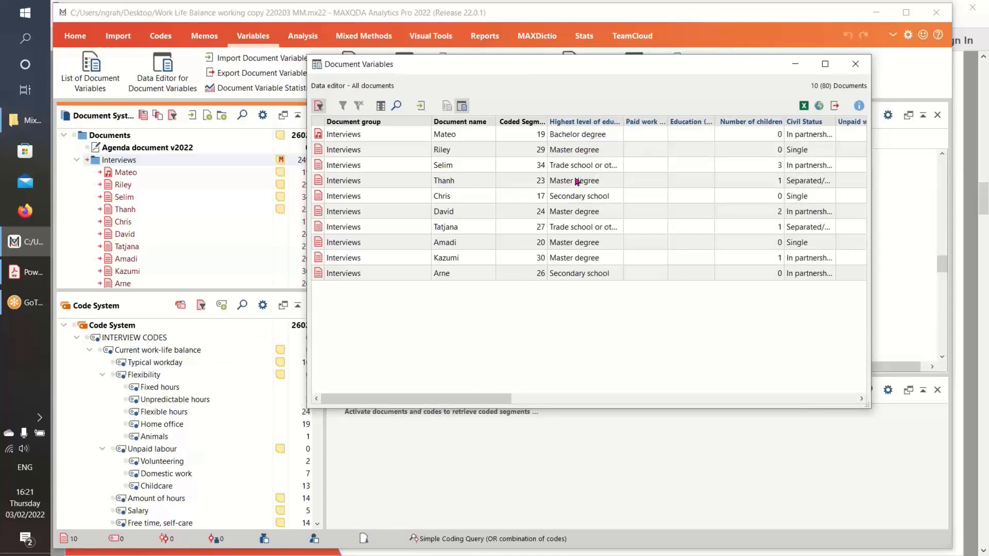
drag(502, 397, 605, 398)
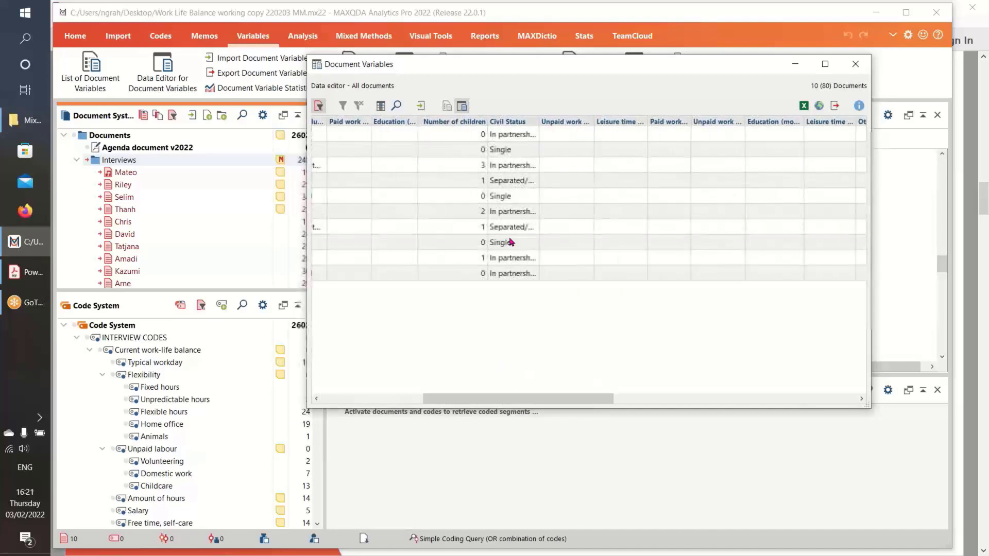
drag(526, 400, 693, 408)
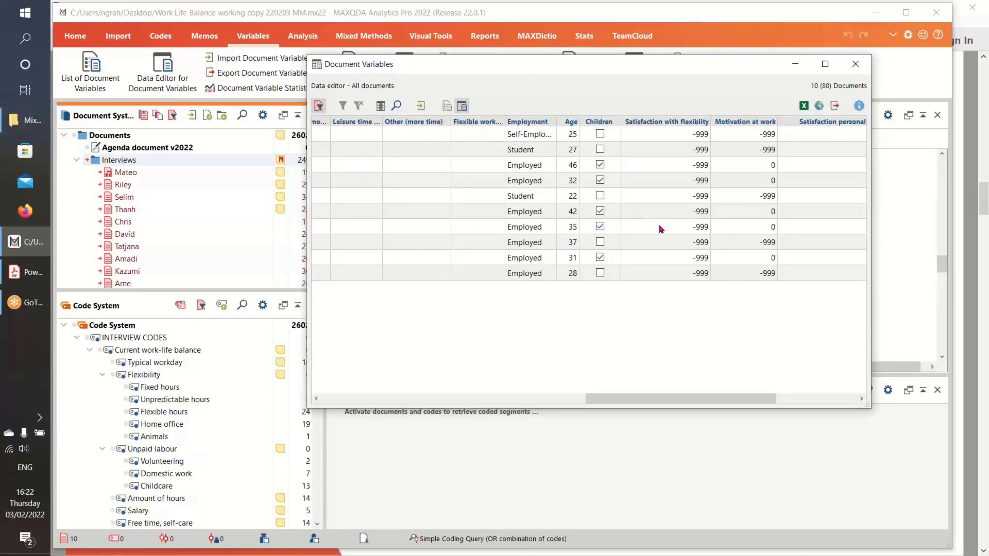
drag(722, 399, 438, 403)
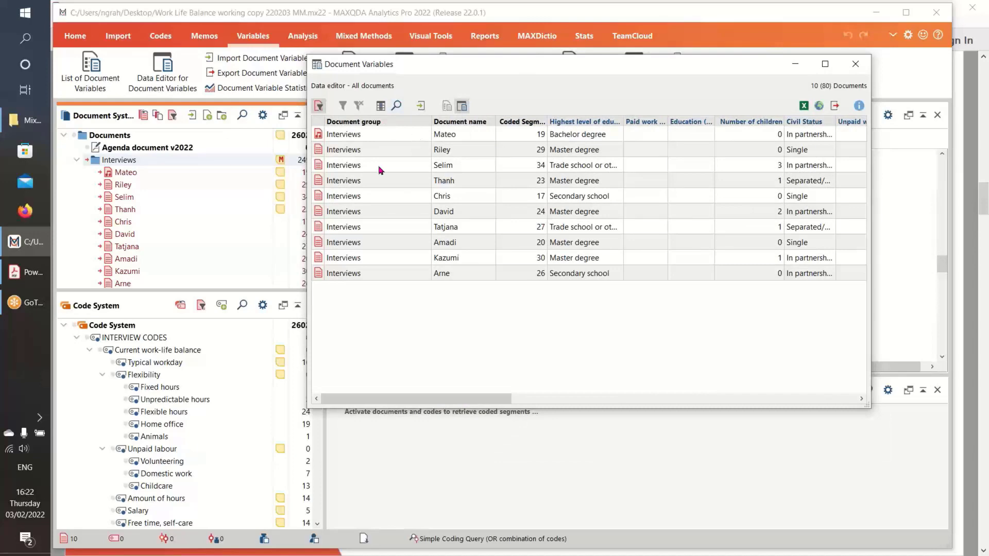
click(855, 64)
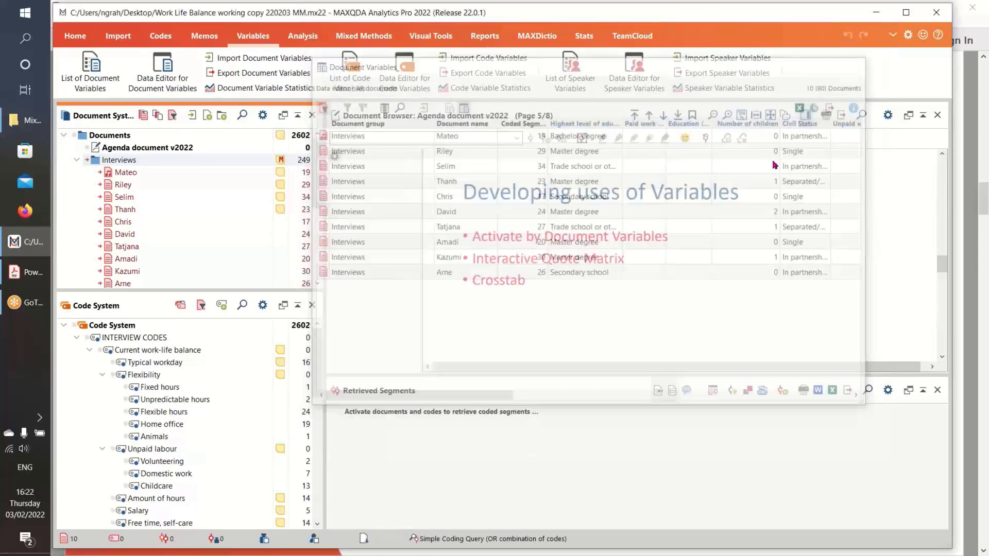
- Reset the document activations and add an activate-by-variable condition of Civil Status equal to In partnership/married
click(362, 35)
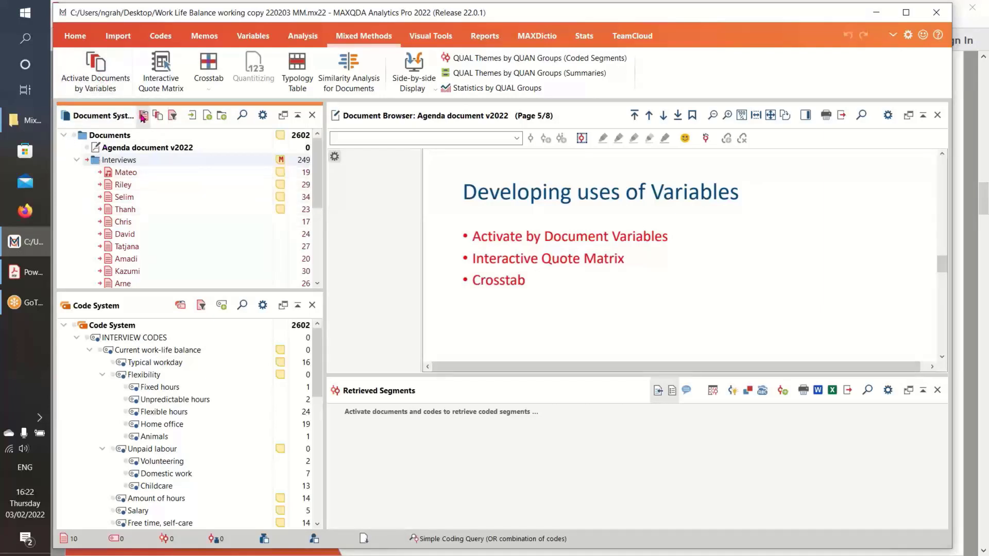
click(142, 118)
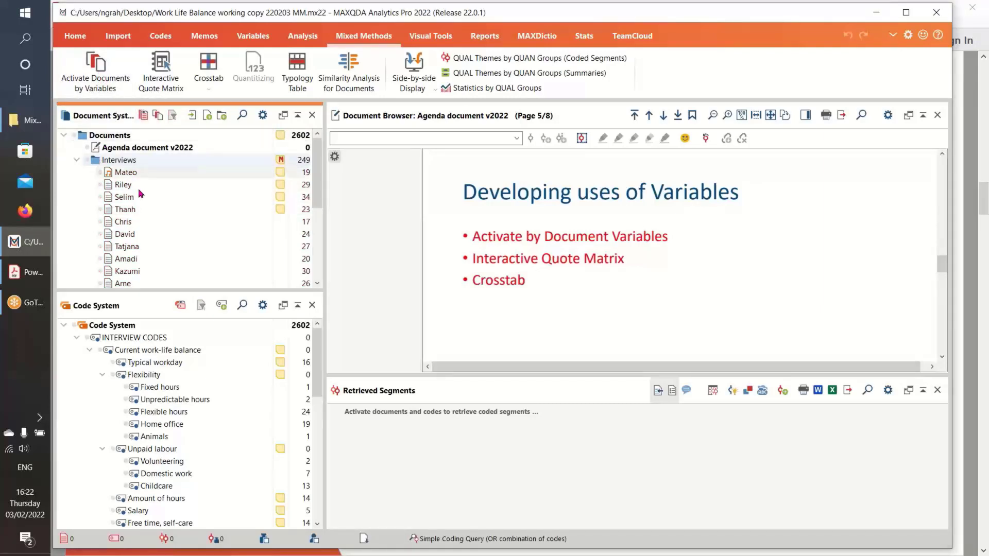
click(91, 66)
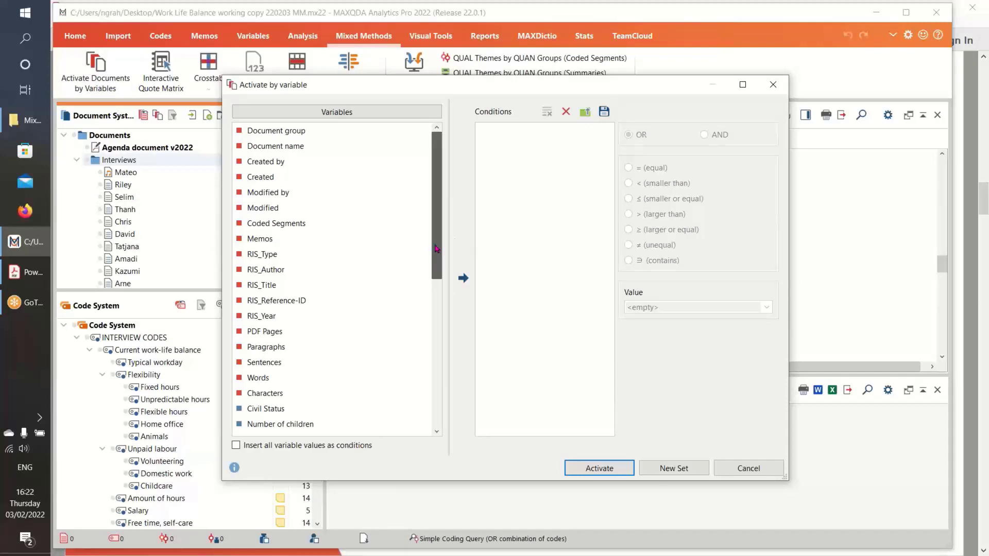
drag(435, 249, 442, 319)
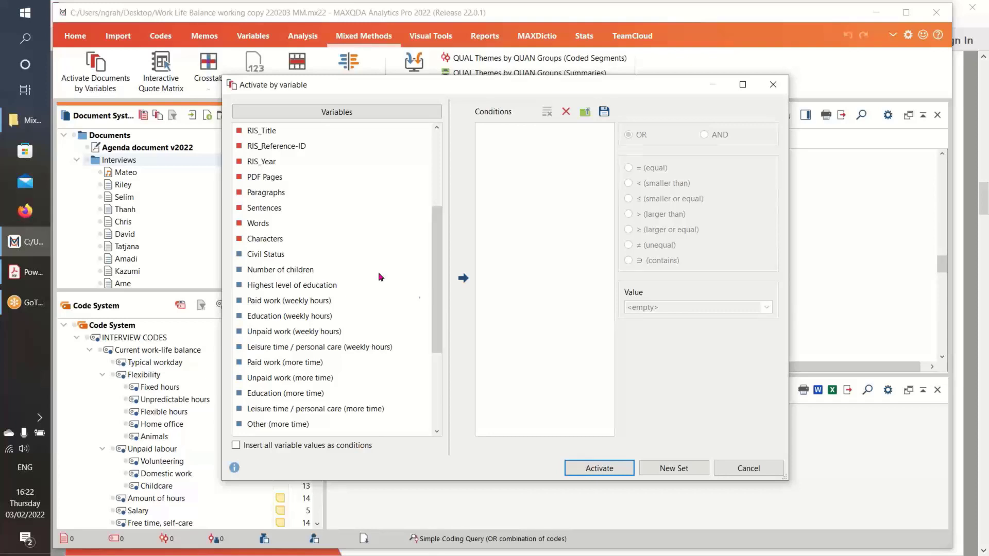
click(260, 255)
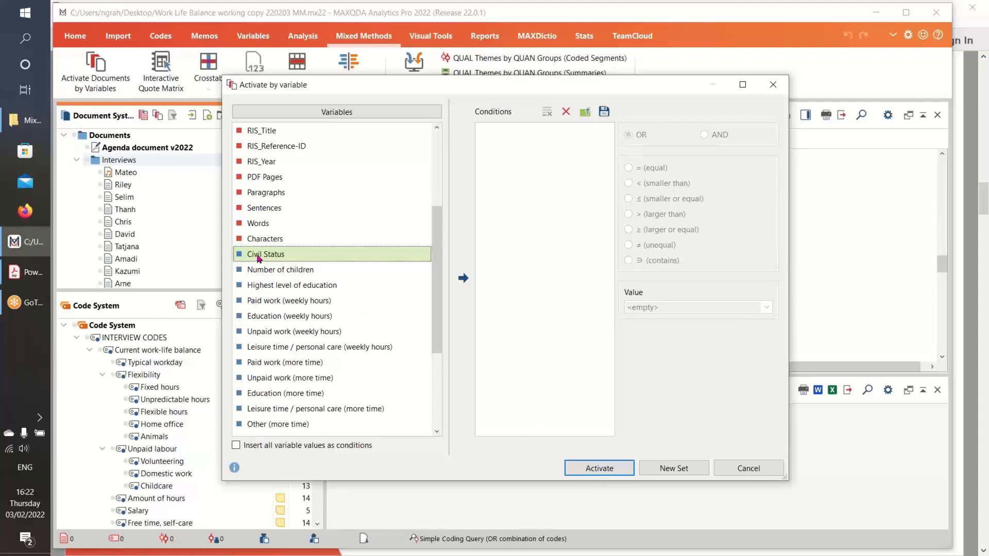
click(463, 279)
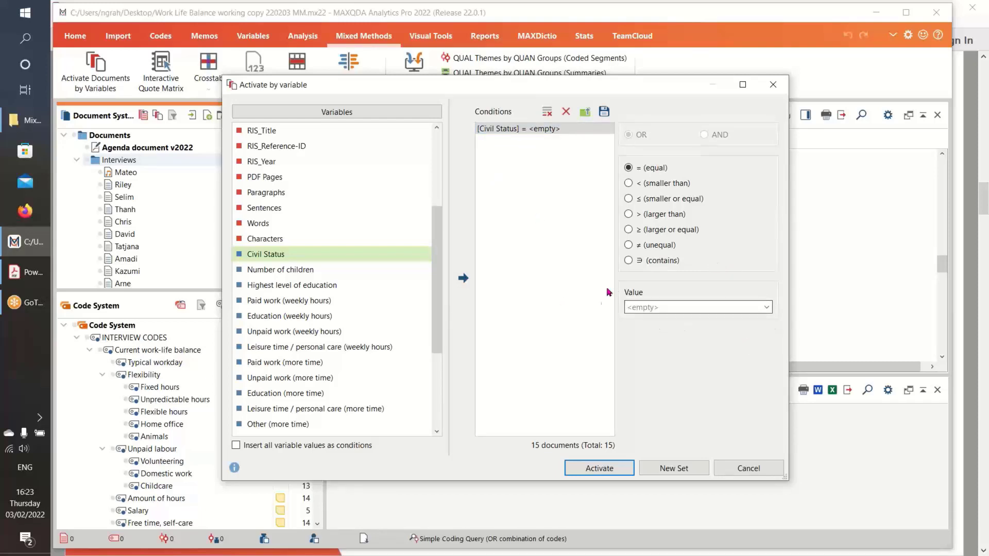
click(767, 309)
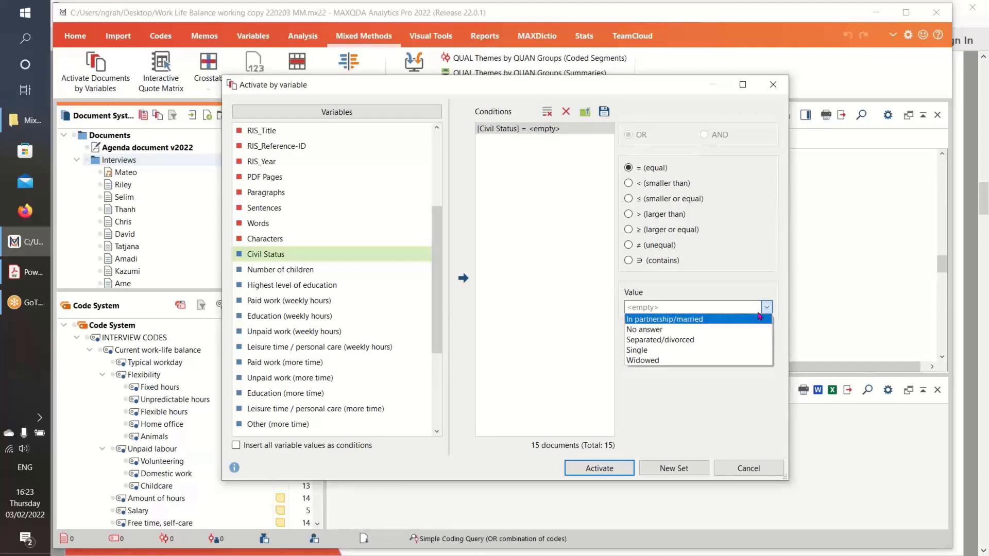
click(720, 320)
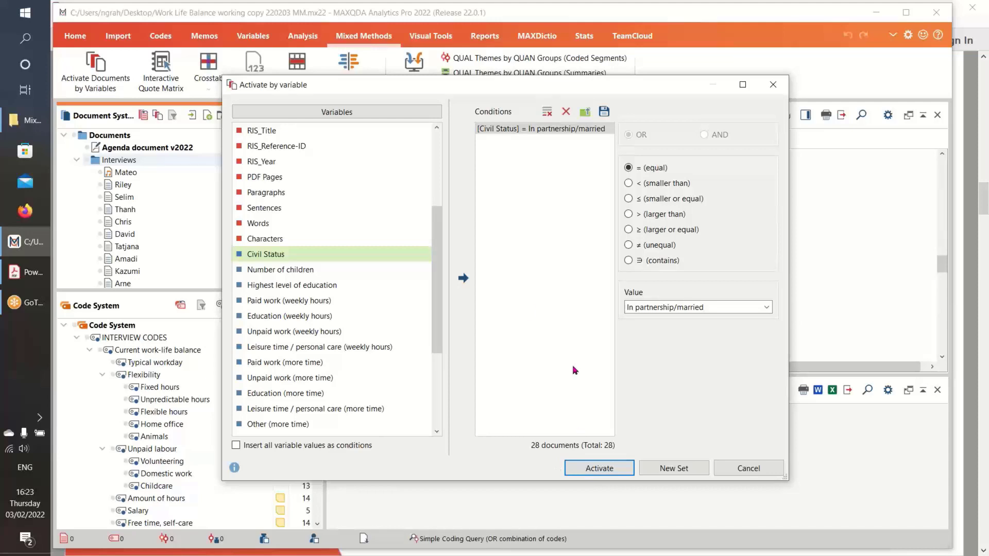
- Add an AND condition of Document group equal to Interviews and activate the documents that match both conditions
drag(437, 290, 436, 216)
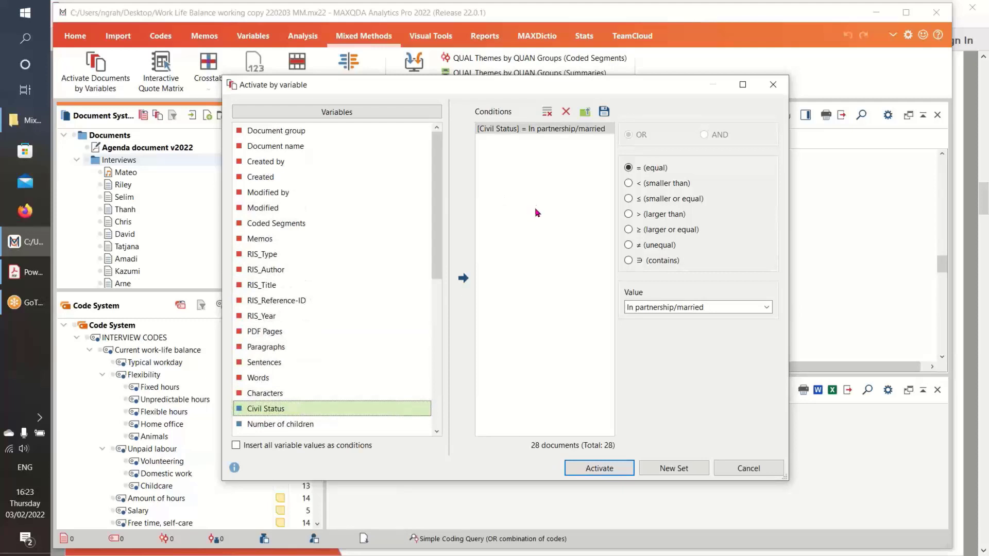
click(255, 135)
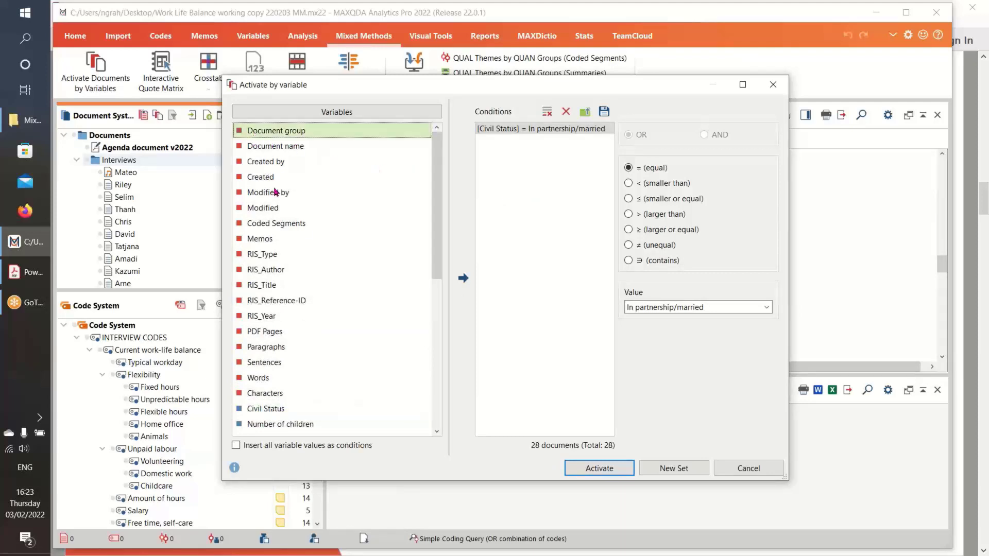
click(463, 278)
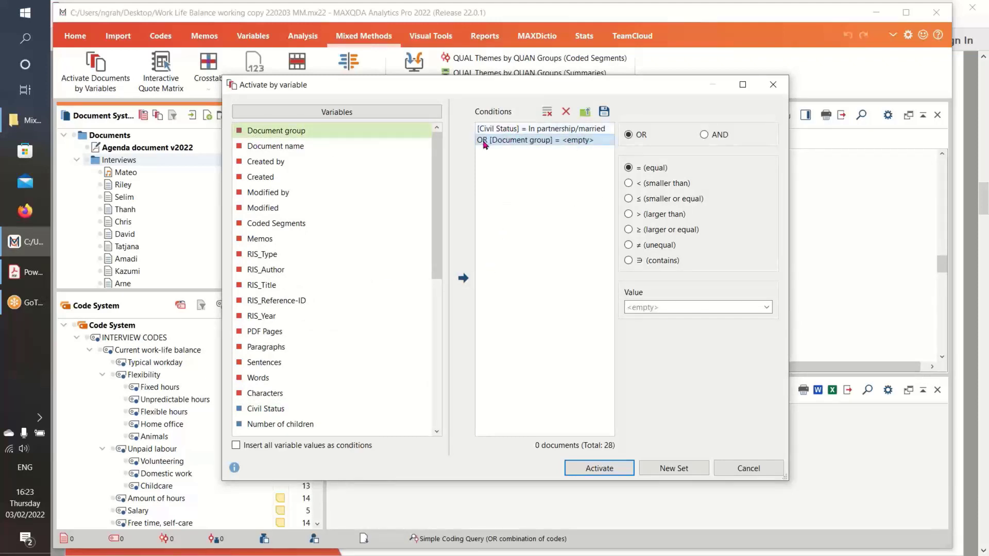
click(703, 135)
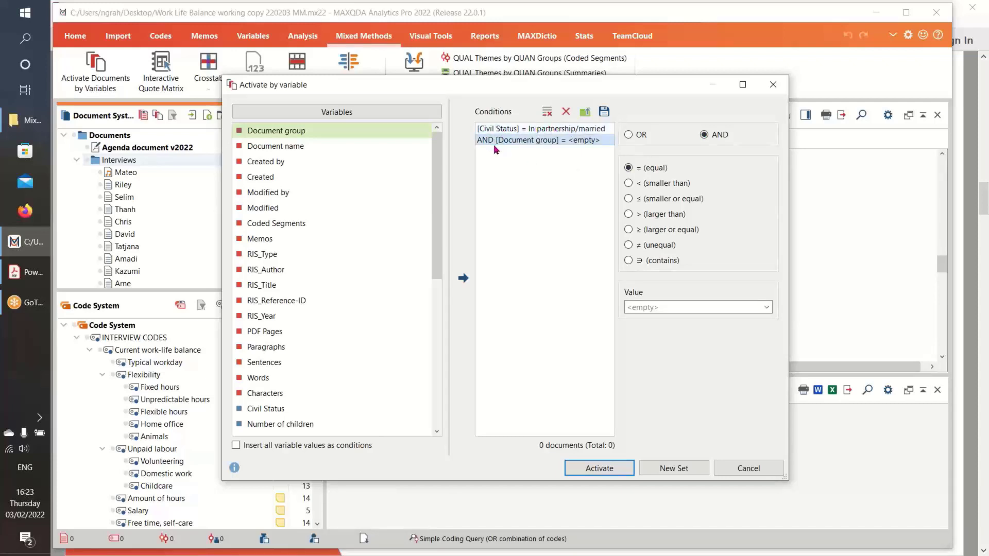
click(767, 307)
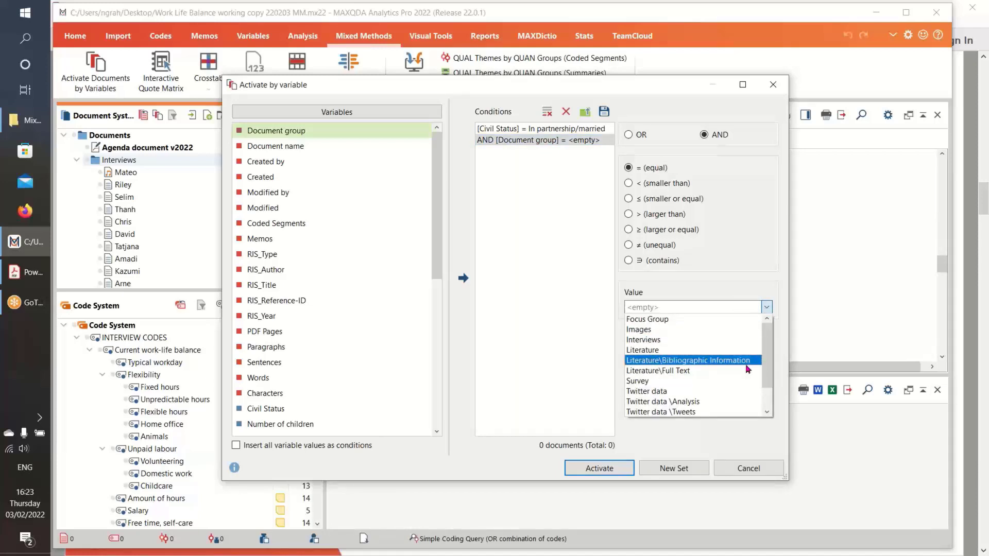
click(743, 342)
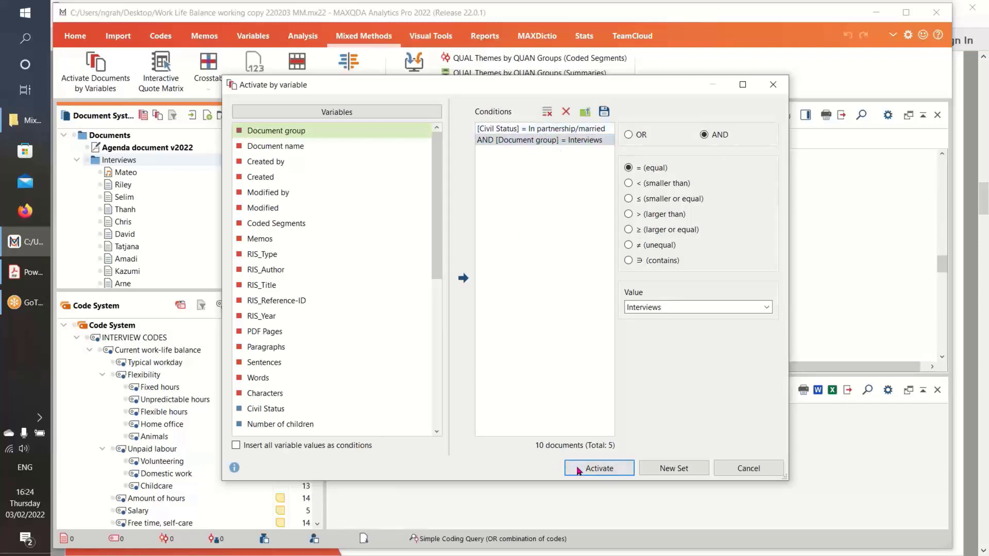
click(596, 467)
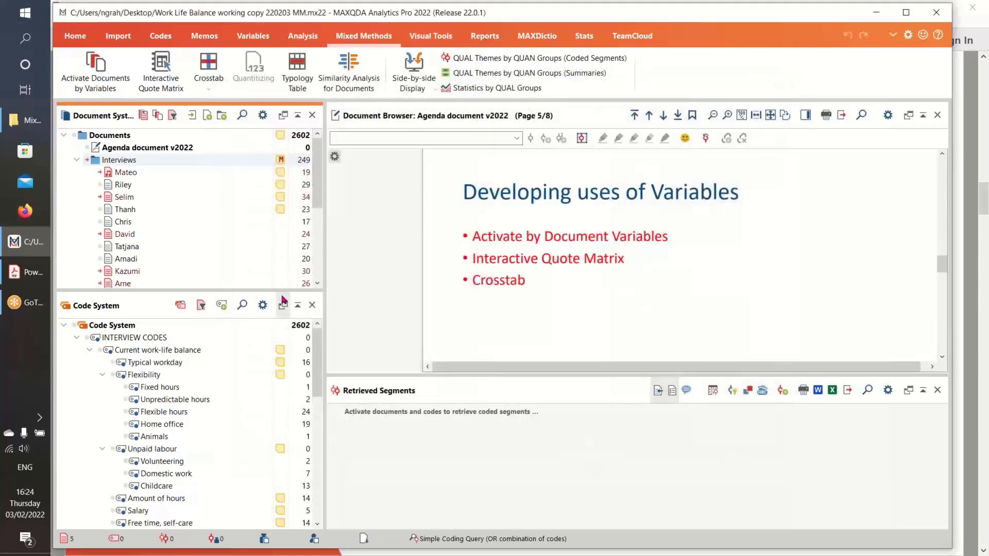
- Check the activated interviews in the document system and view the variable values in the document previews
mouse_move(173, 176)
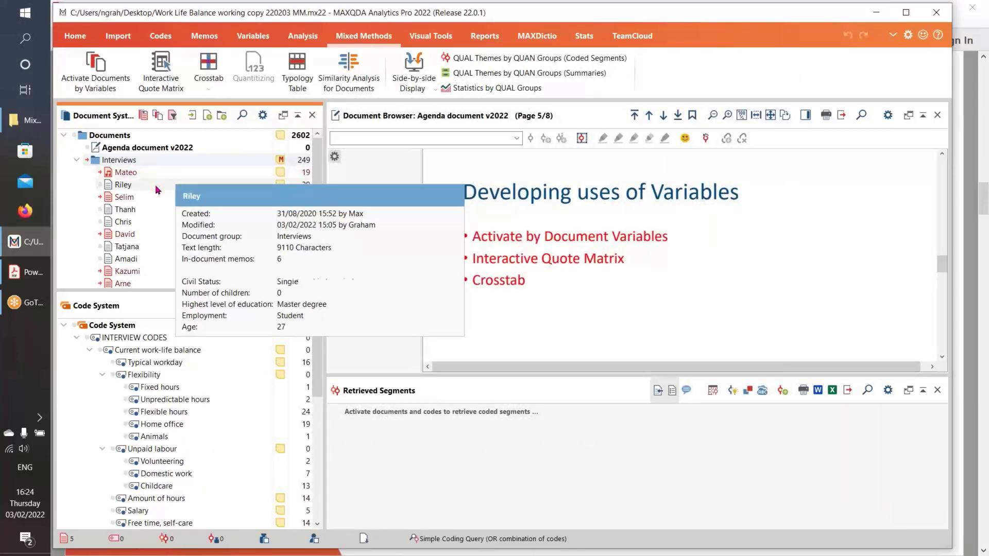
mouse_move(165, 209)
scroll(165, 211, down, 1)
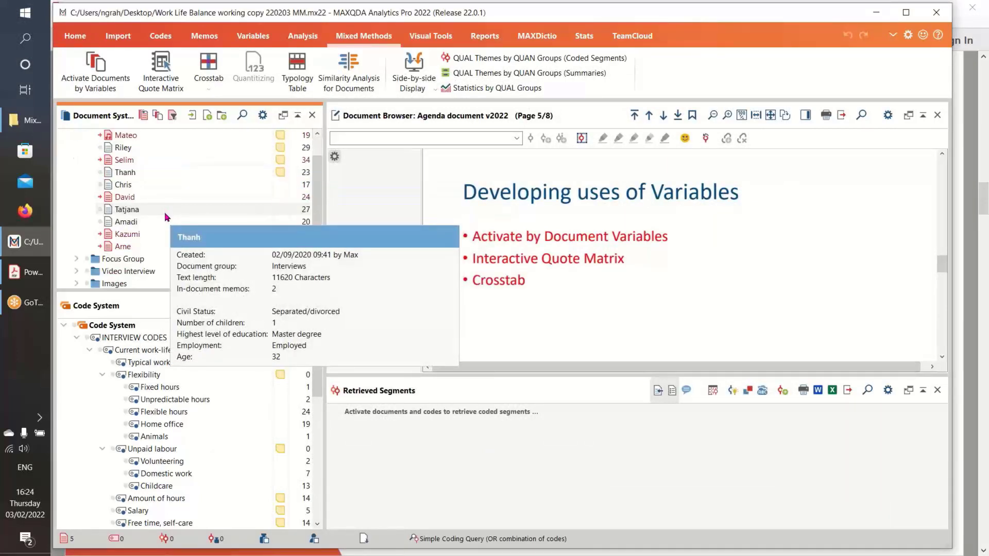
- Activate the Childcare code and review its coded segments from the activated interviews in an enlarged Retrieved Segments window
scroll(165, 212, up, 1)
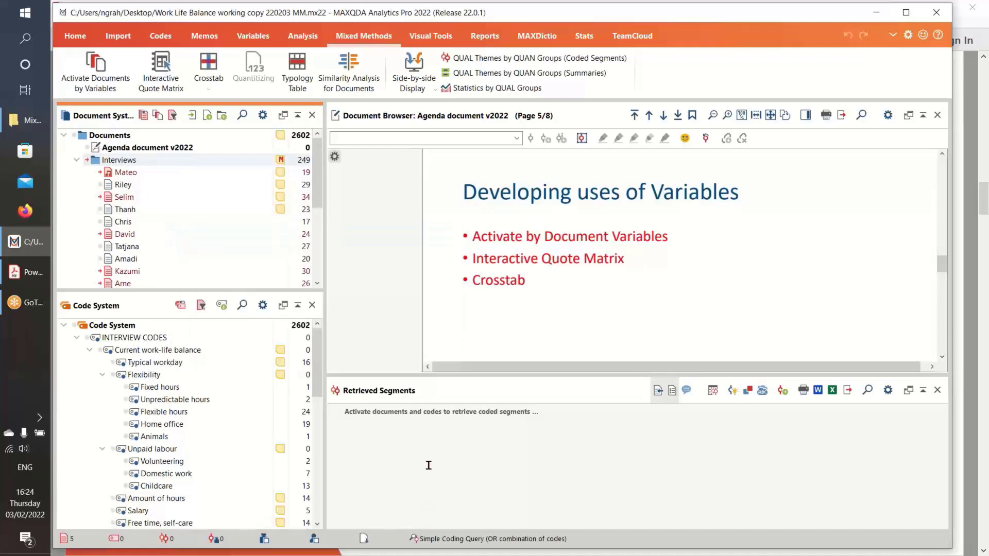
click(134, 489)
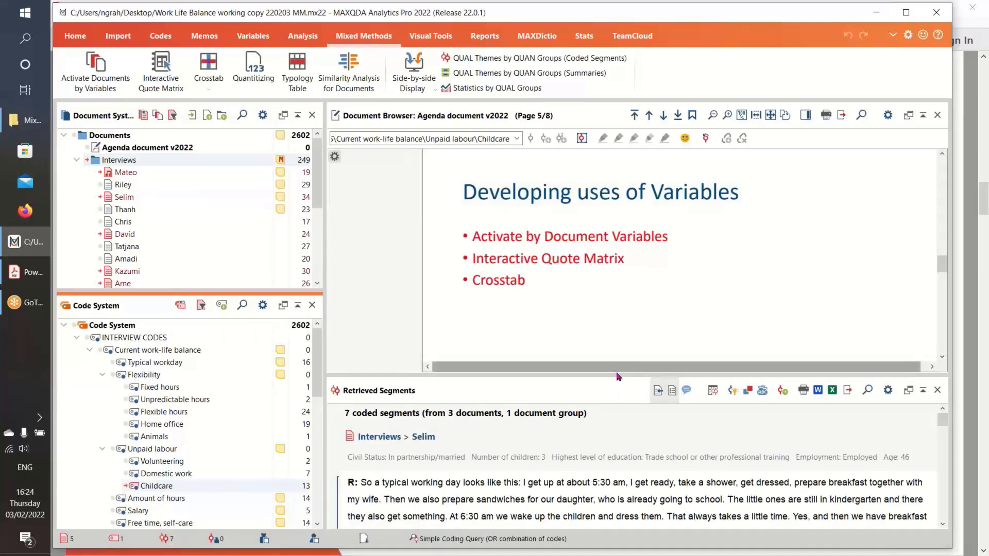
drag(617, 373, 620, 272)
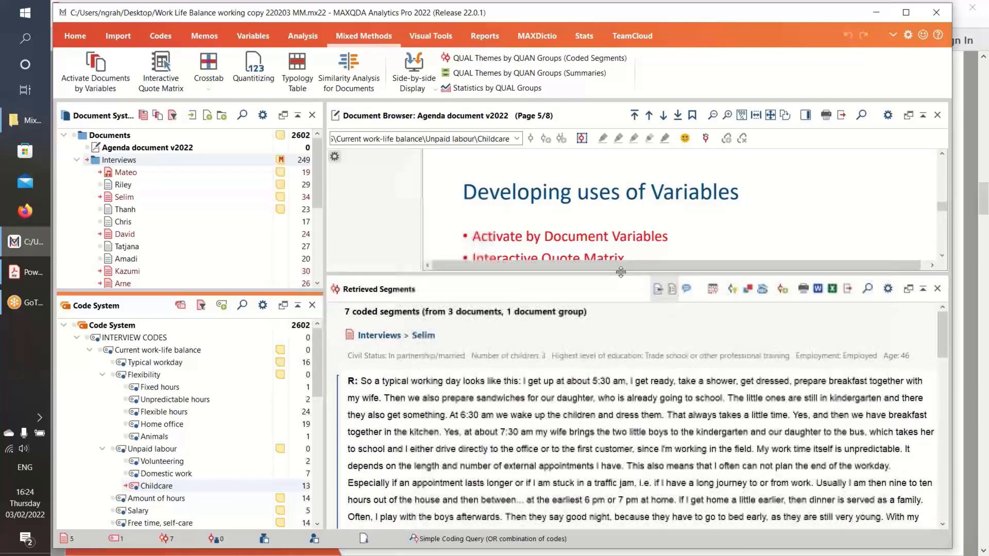
scroll(611, 365, down, 1)
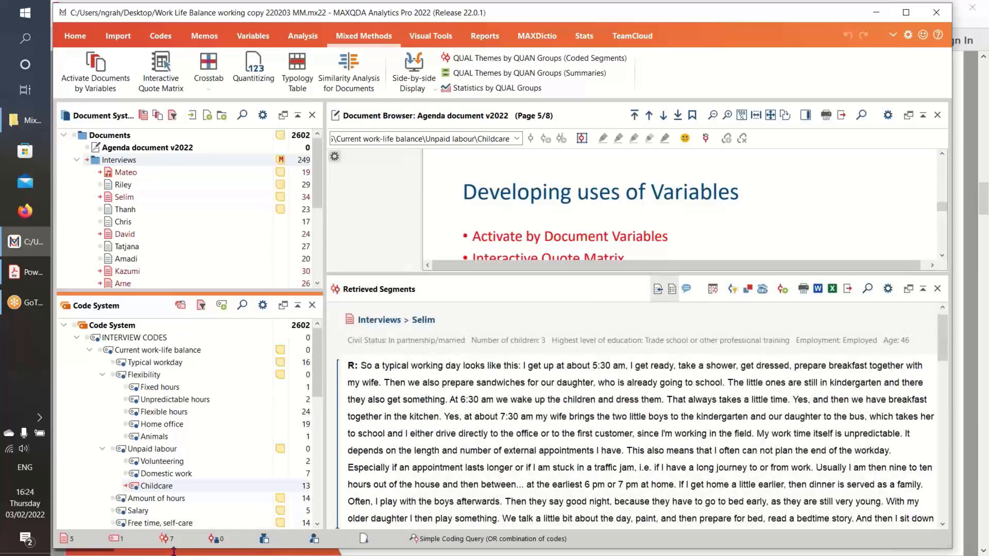
scroll(556, 448, down, 1)
scroll(557, 447, down, 10)
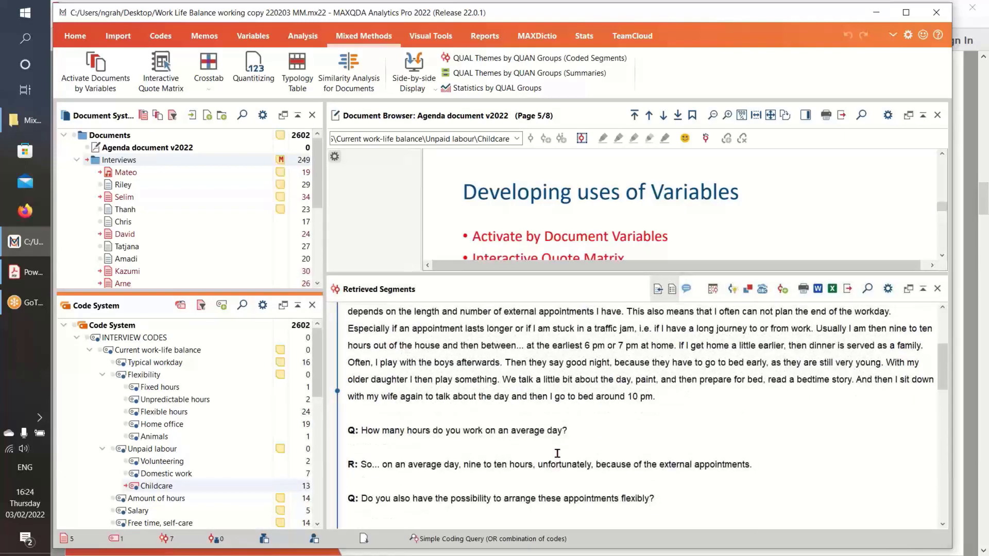
scroll(560, 459, down, 12)
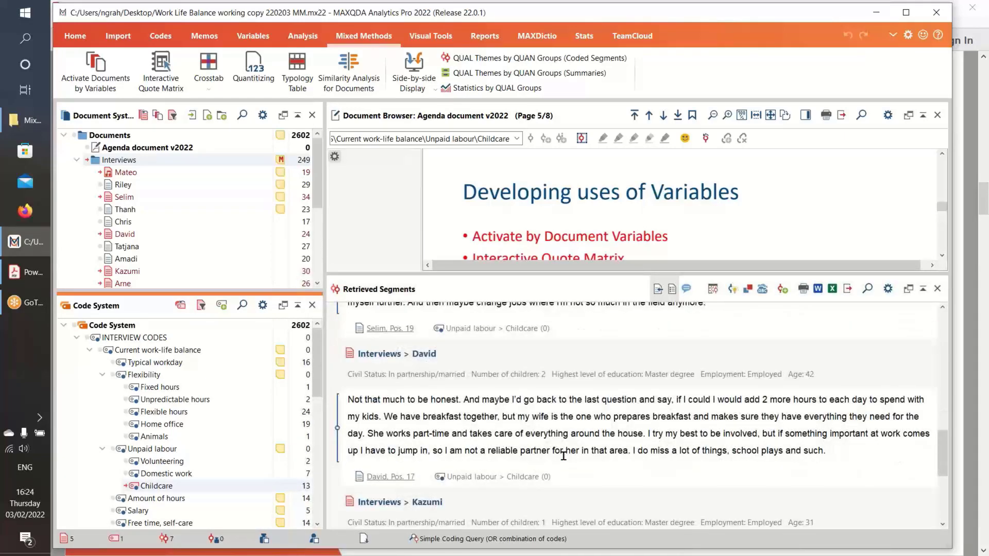
scroll(566, 465, up, 6)
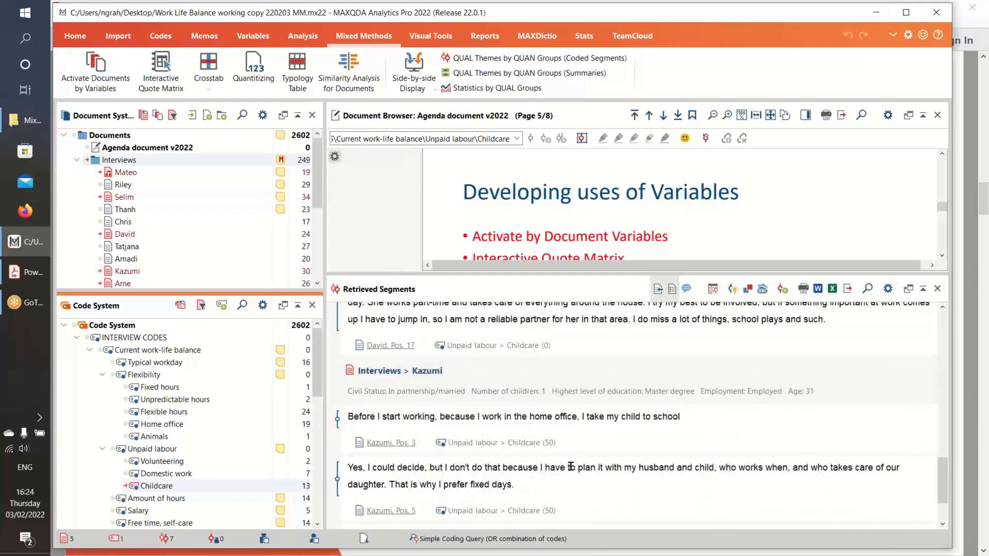
scroll(578, 452, up, 12)
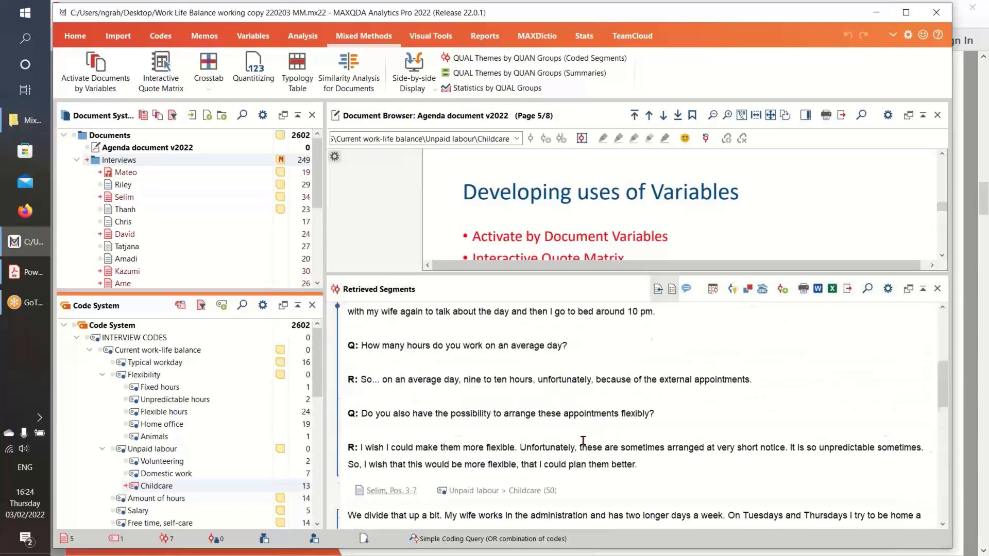
- Change the Civil Status condition in the activate-by-variable query to Single and activate the matching interviews
click(95, 64)
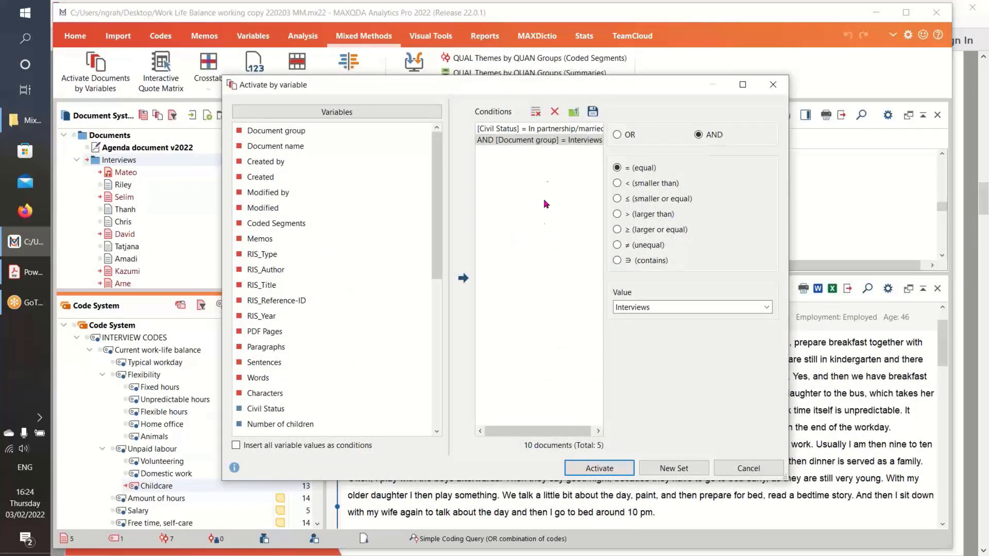
click(541, 129)
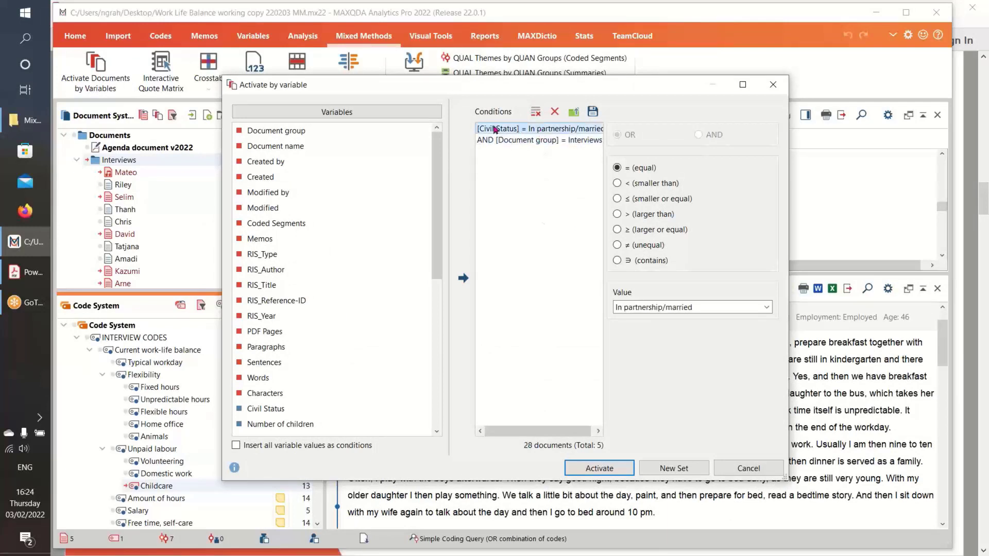
click(766, 308)
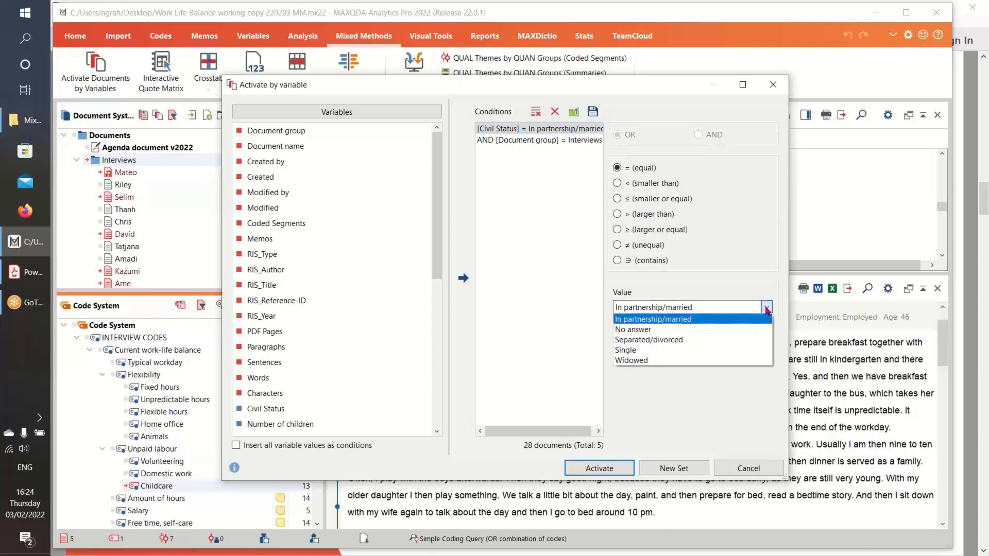
click(756, 352)
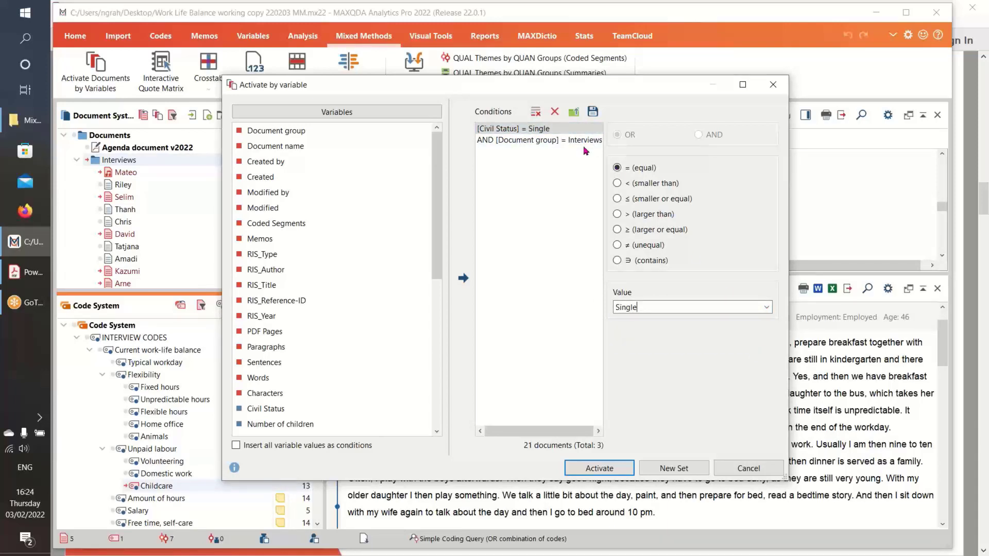
click(600, 469)
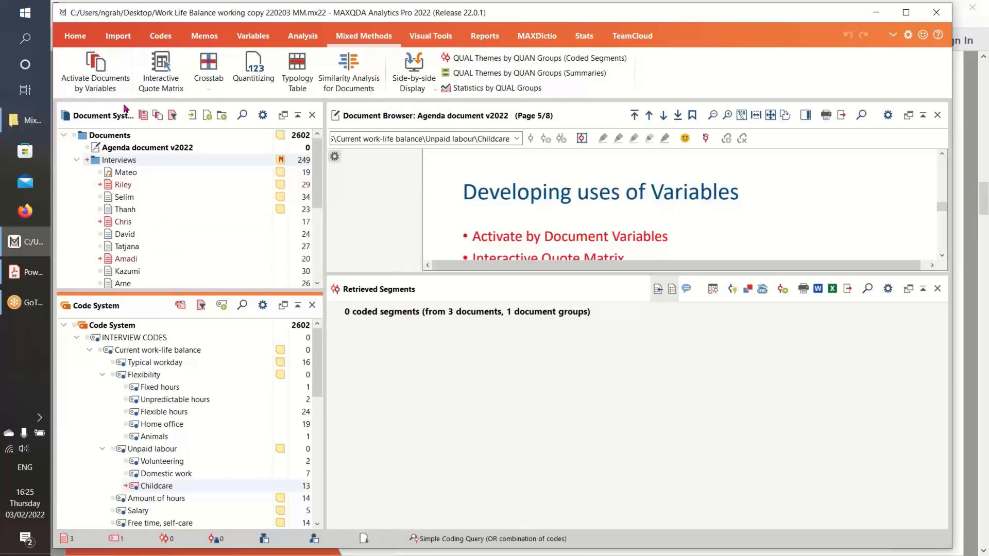
- Clear the activate-by-variable conditions and add a new condition of Number of children equal to 3
click(97, 72)
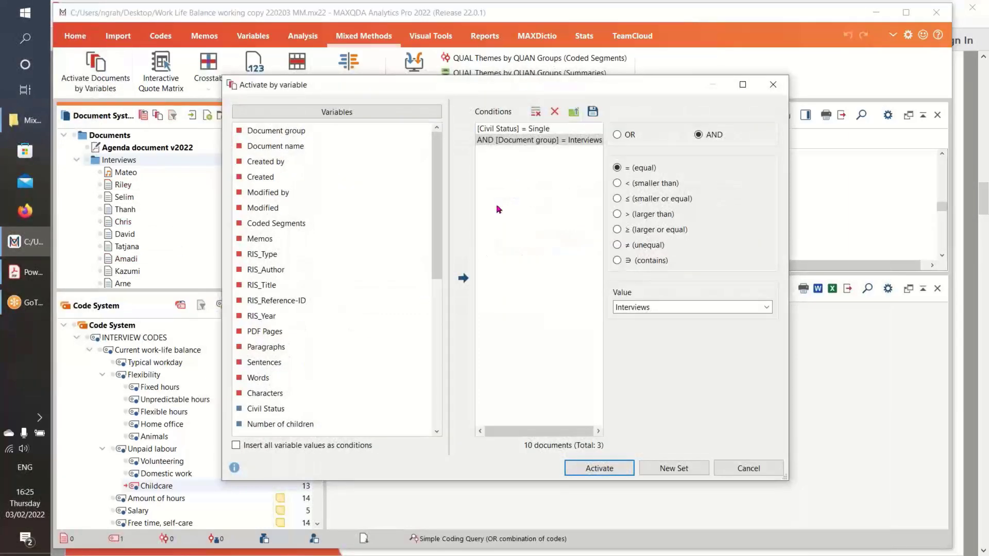
click(555, 112)
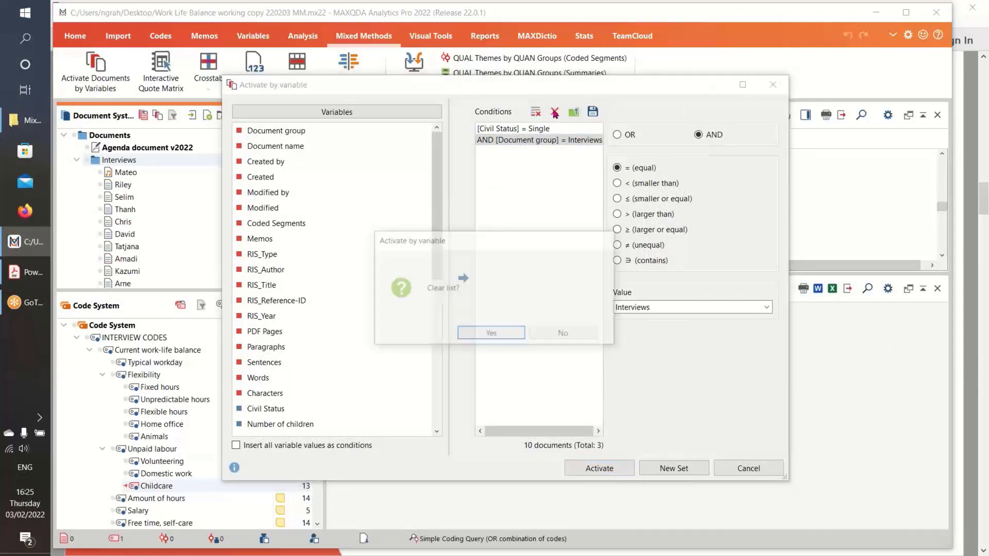
click(492, 334)
scroll(375, 400, down, 2)
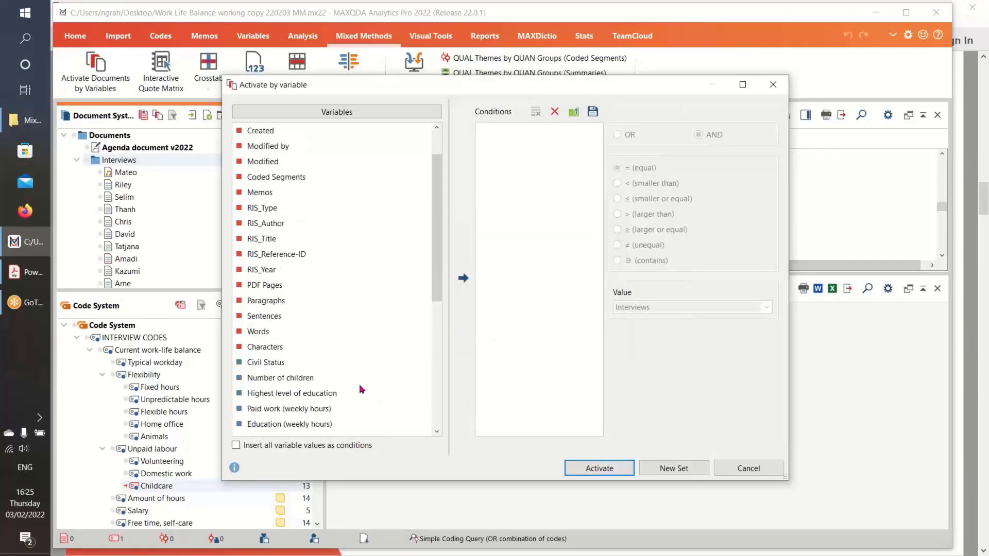
scroll(359, 383, down, 1)
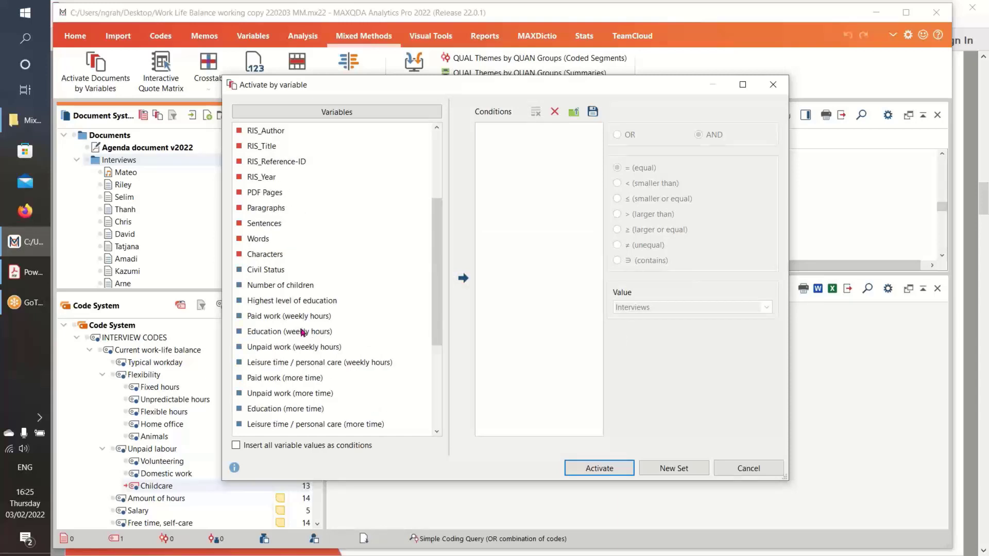
click(261, 288)
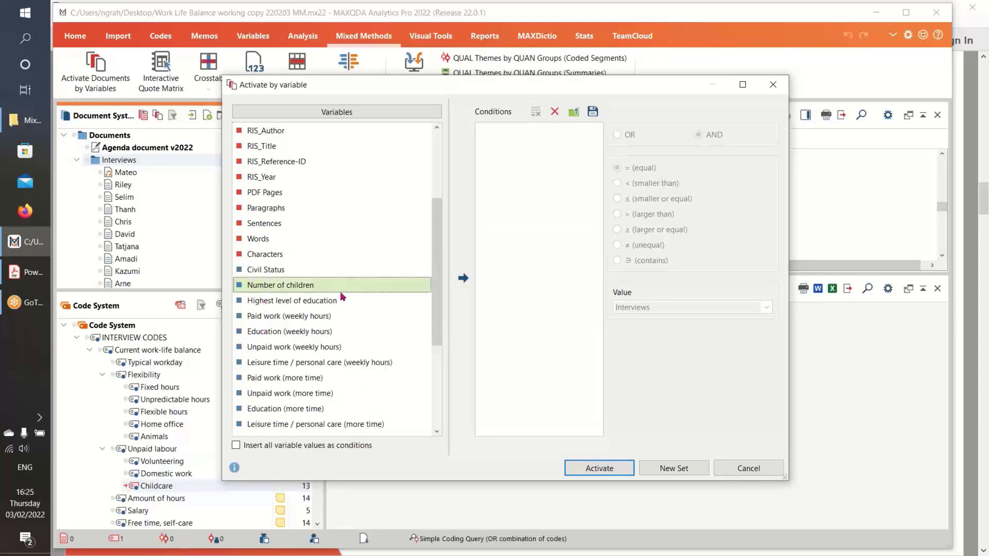
click(463, 280)
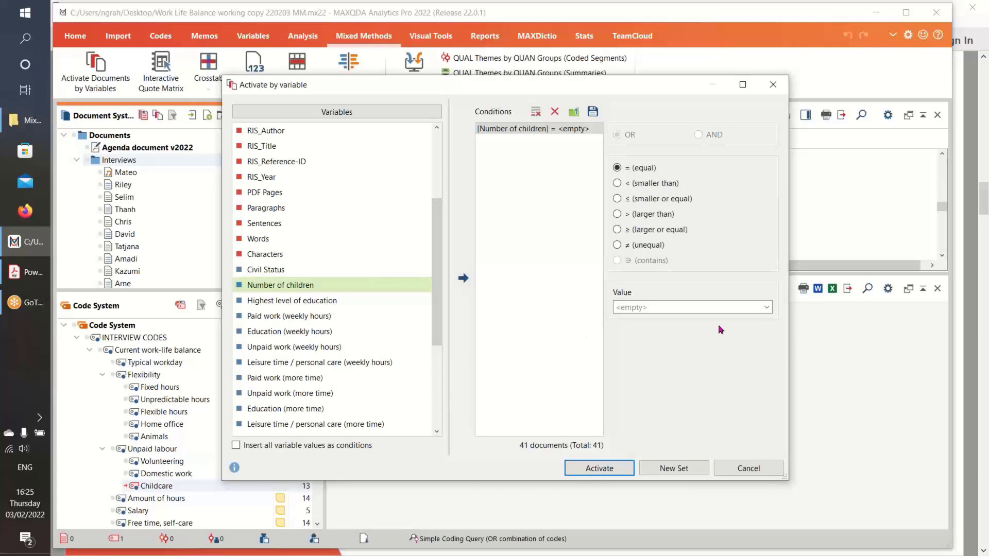
click(757, 307)
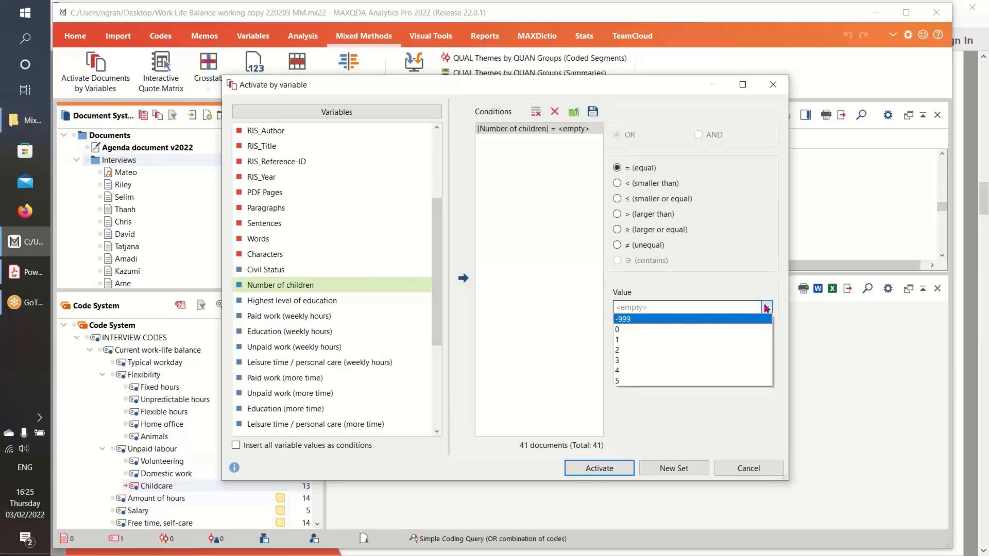
click(764, 367)
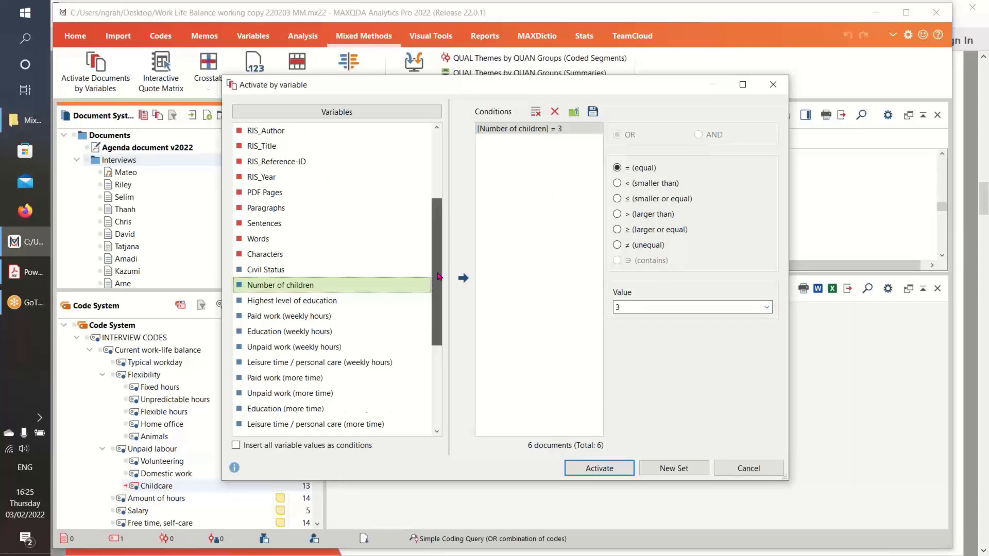
- Add an AND condition of Document group equal to Interviews and activate the documents that meet both conditions
scroll(345, 164, up, 3)
click(311, 130)
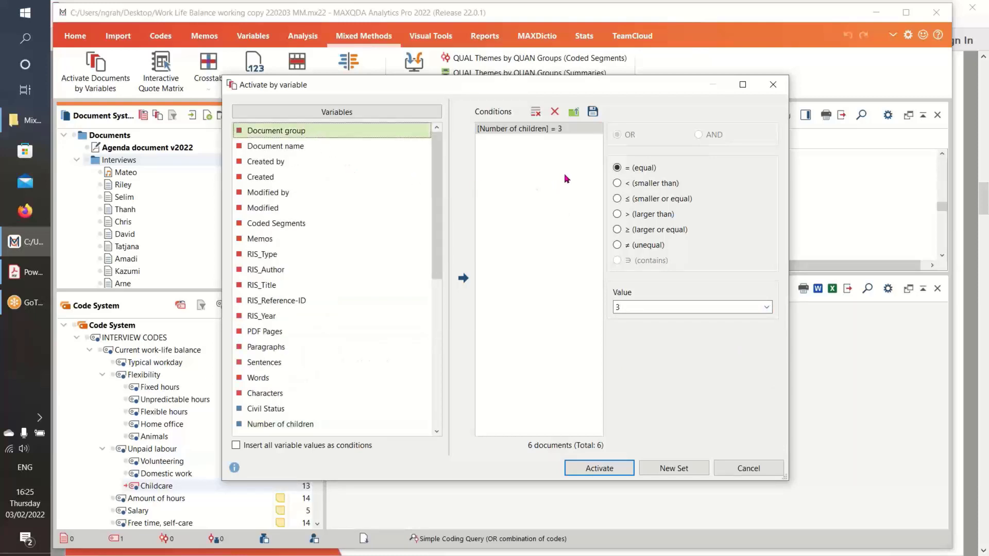
click(463, 278)
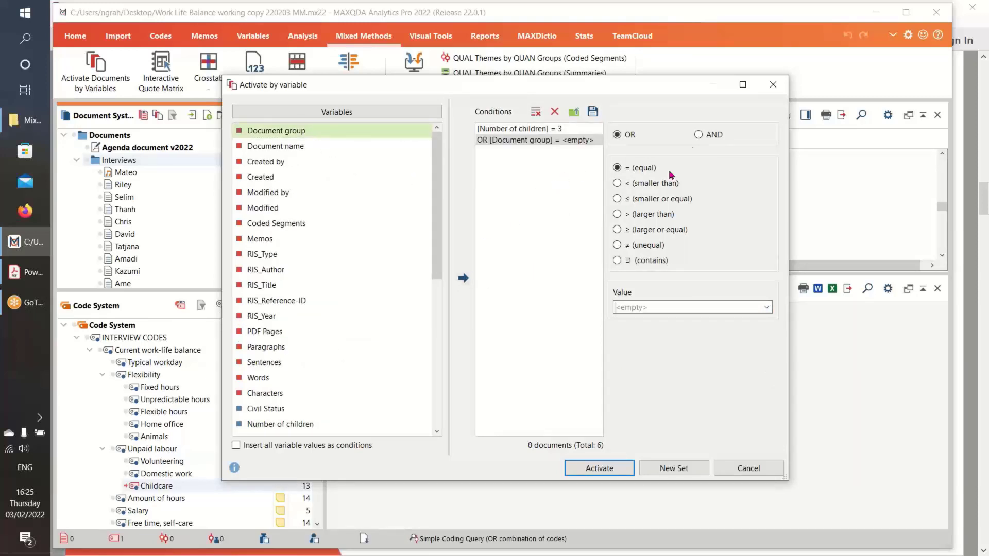
click(698, 136)
click(766, 308)
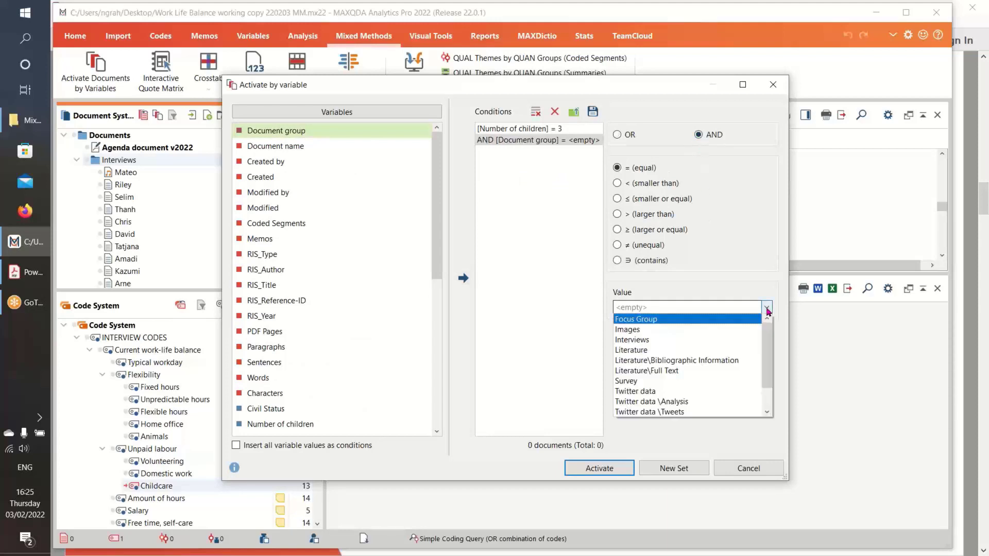
click(750, 340)
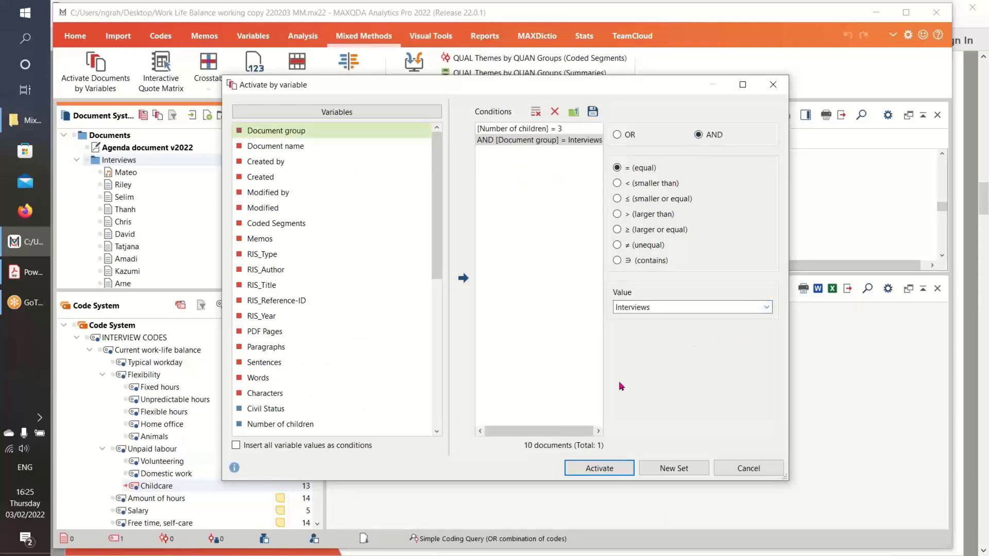
click(599, 467)
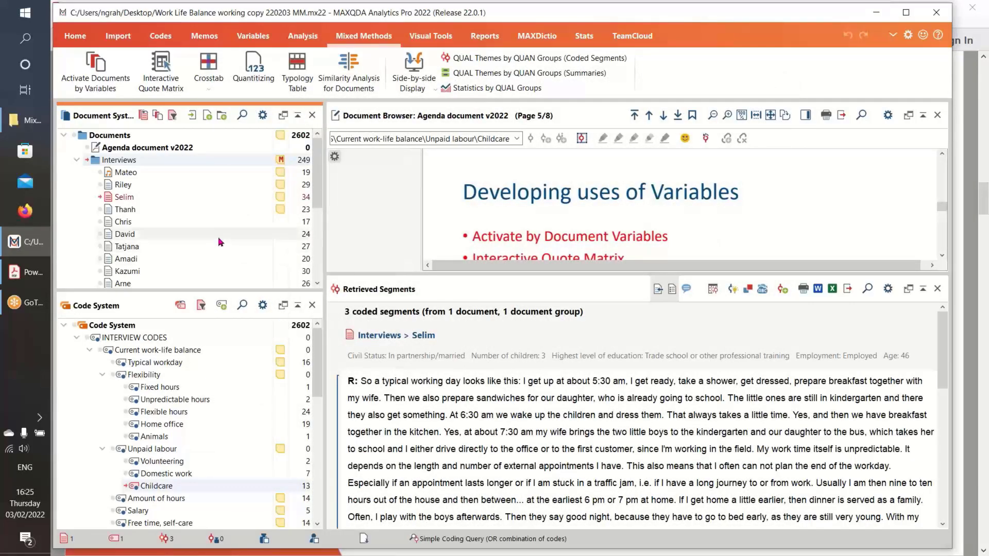
- Check the activated interview's variable values in its preview and read through its retrieved Childcare segments
mouse_move(179, 196)
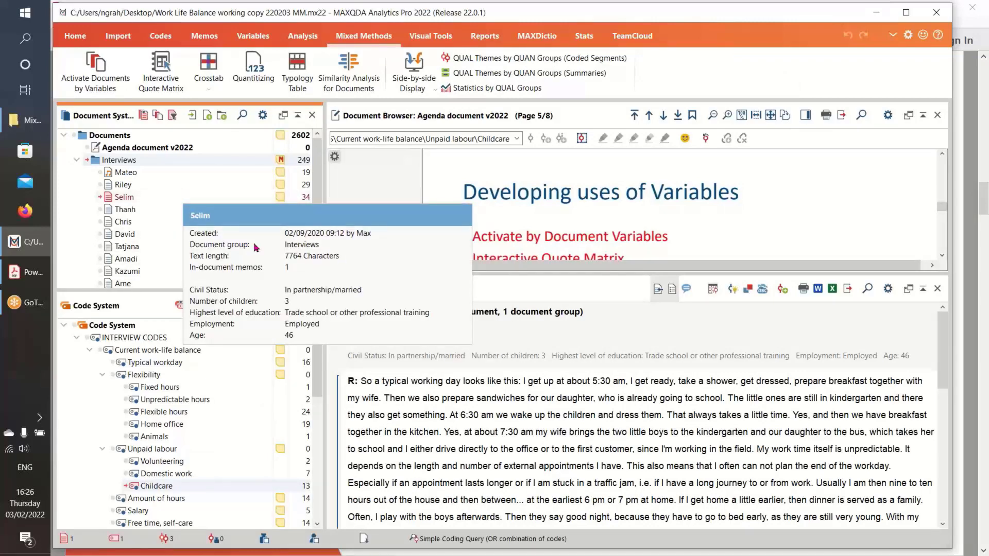
scroll(563, 425, down, 2)
scroll(562, 425, down, 6)
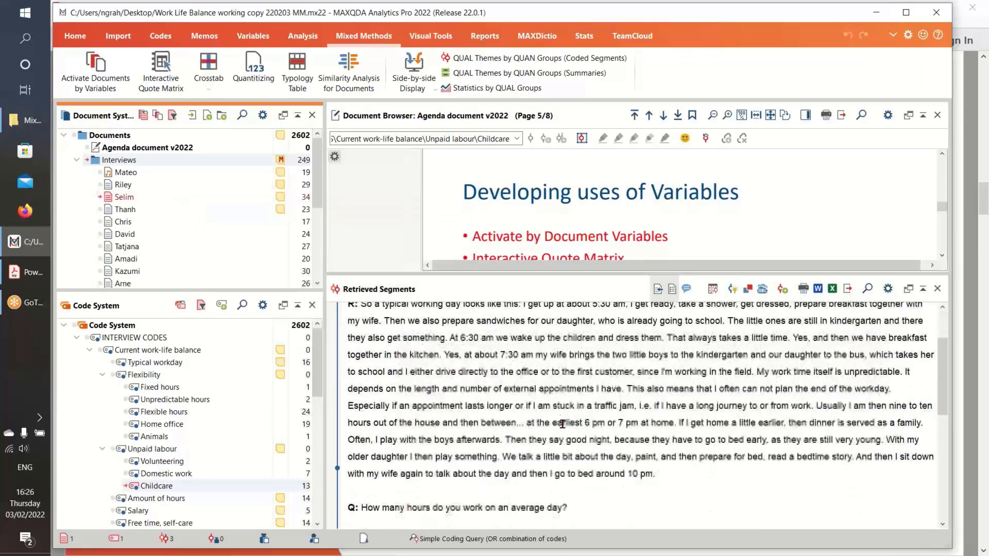
scroll(562, 416, up, 8)
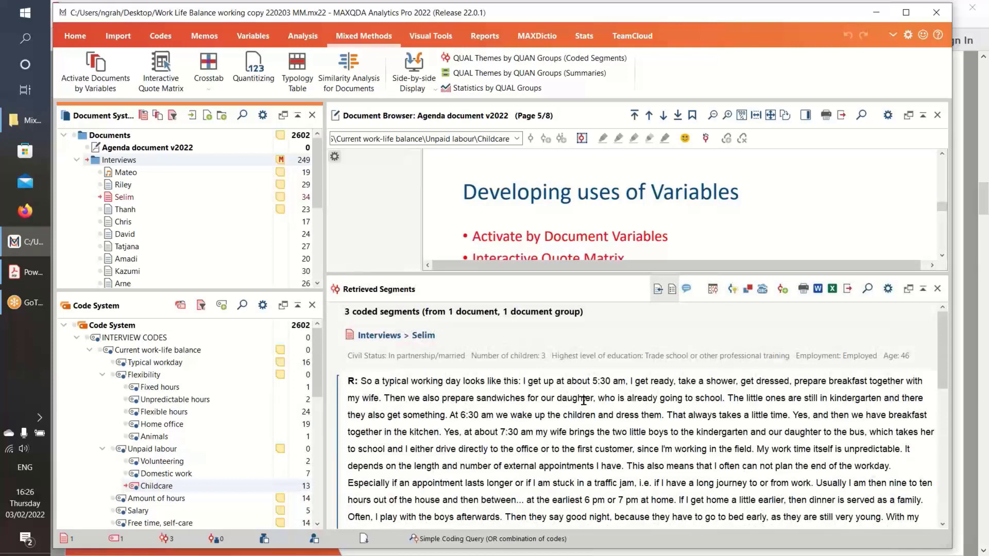
- Clear the activate-by-variable conditions, then reset all document activations
click(96, 67)
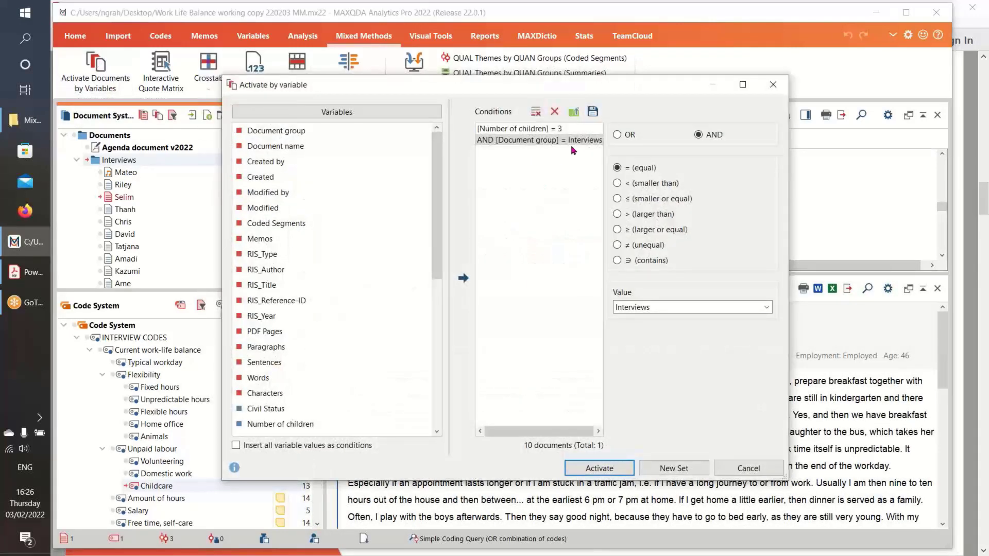
click(554, 111)
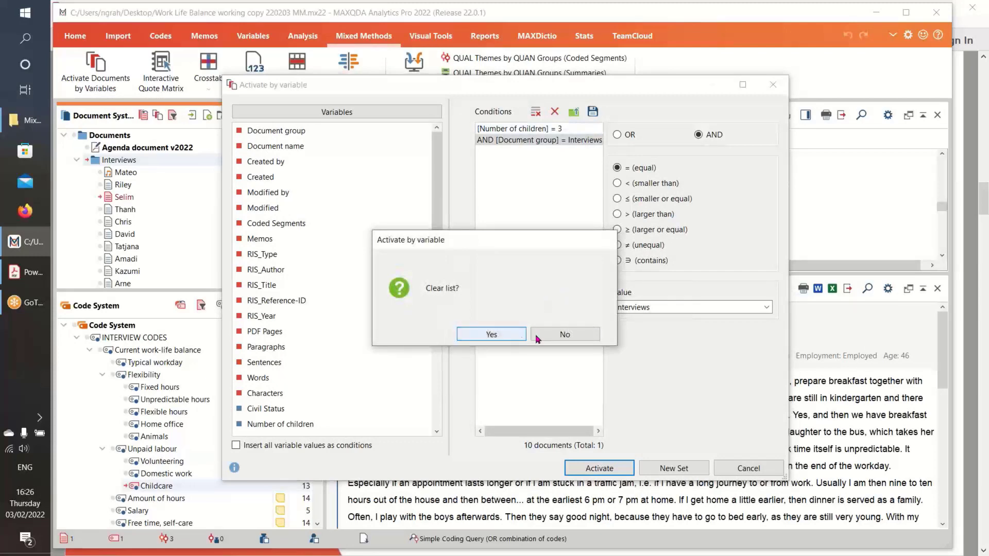
click(509, 336)
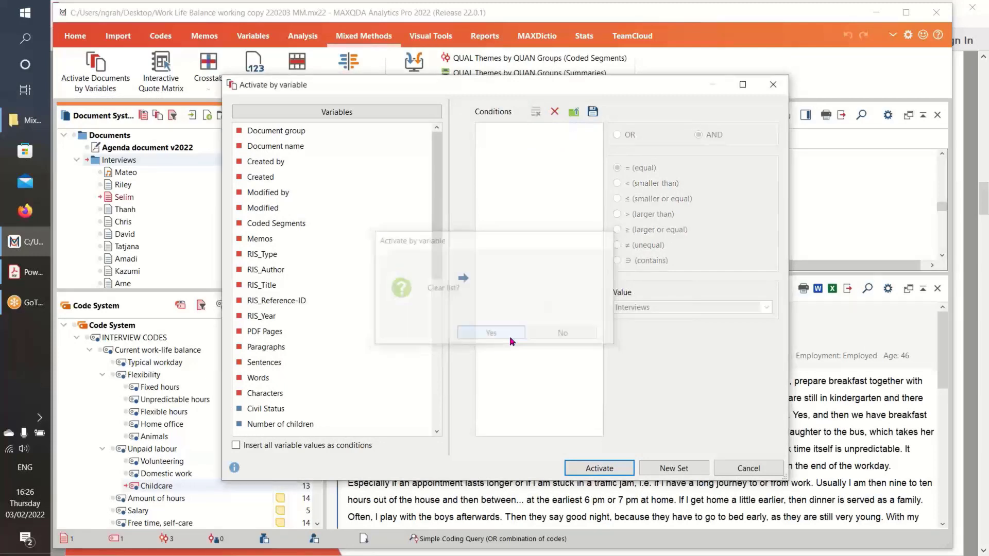
click(740, 468)
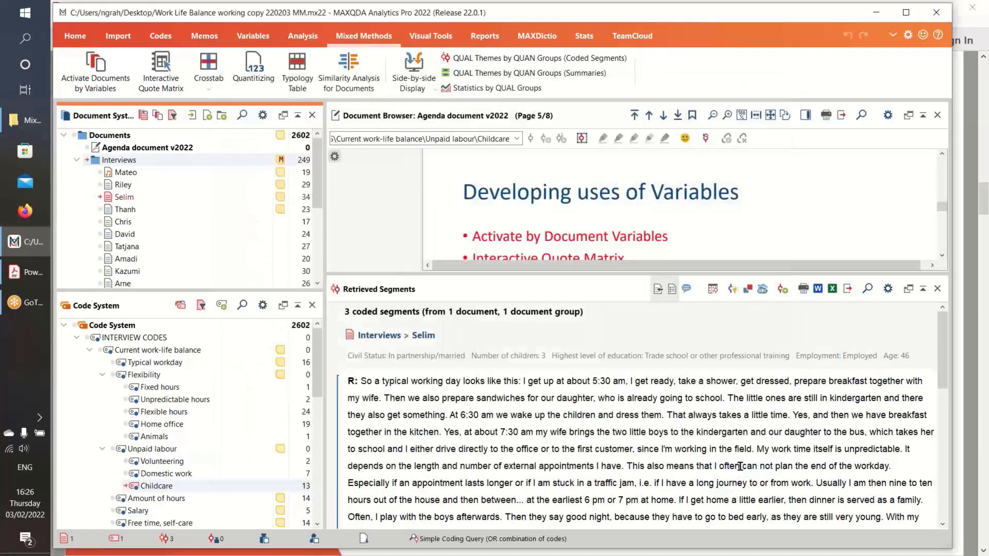
click(144, 116)
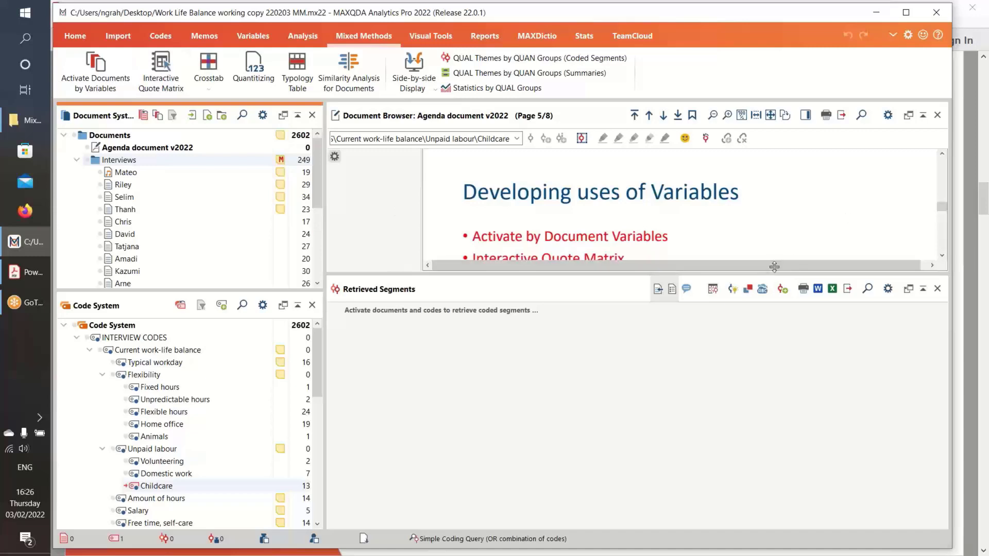
drag(776, 276, 776, 324)
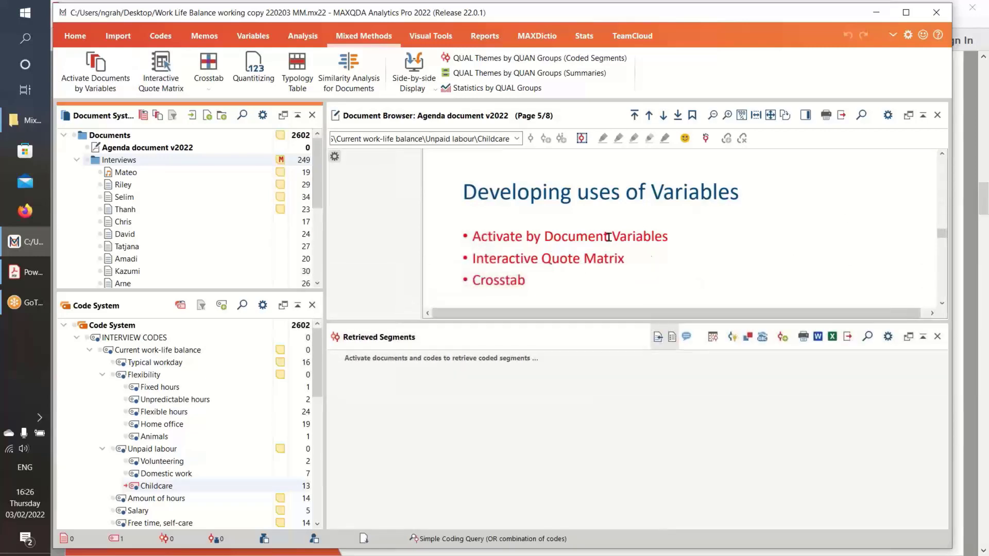
- Start a new Interactive Quote Matrix without the previous column condition, activate the Interviews group, and restrict the matrix to activated documents
click(162, 63)
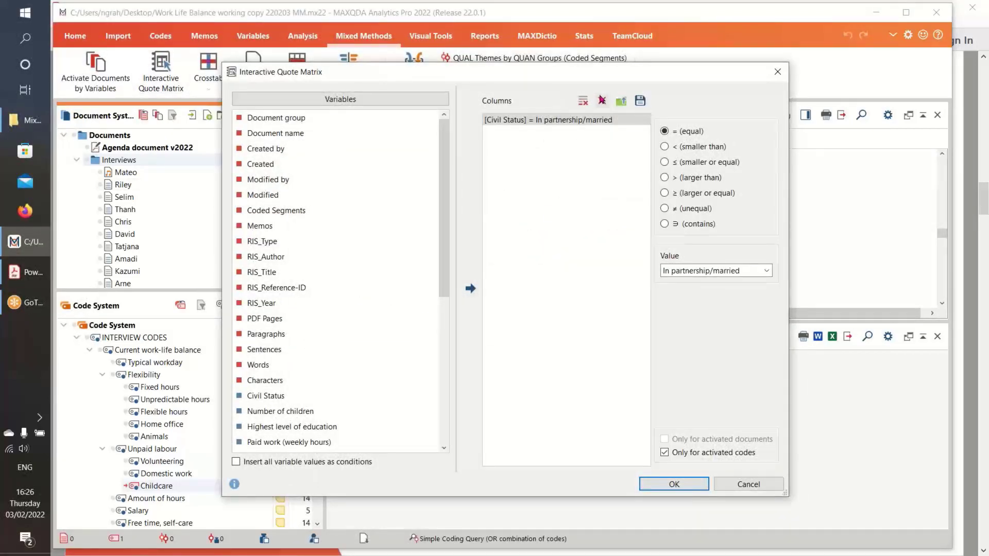
click(602, 100)
click(505, 337)
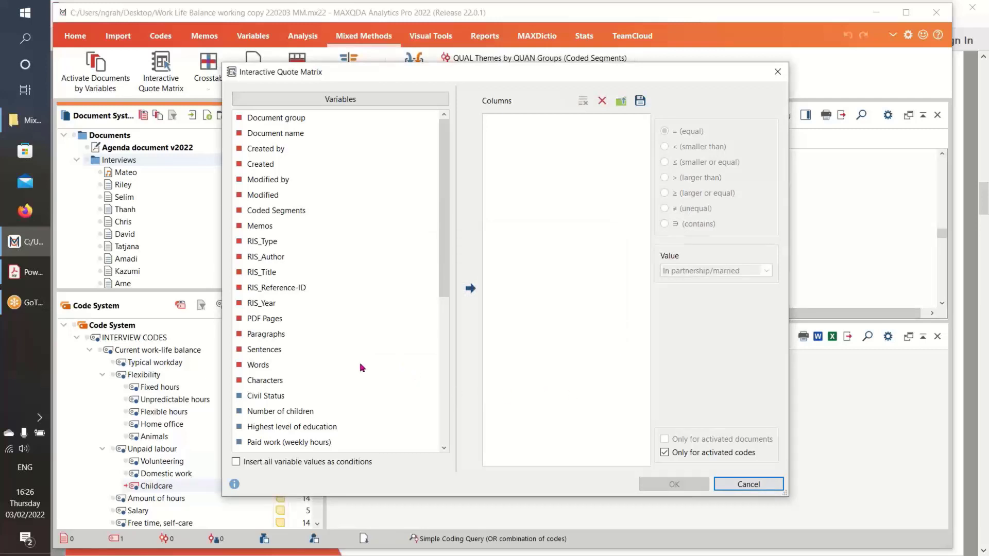
click(96, 163)
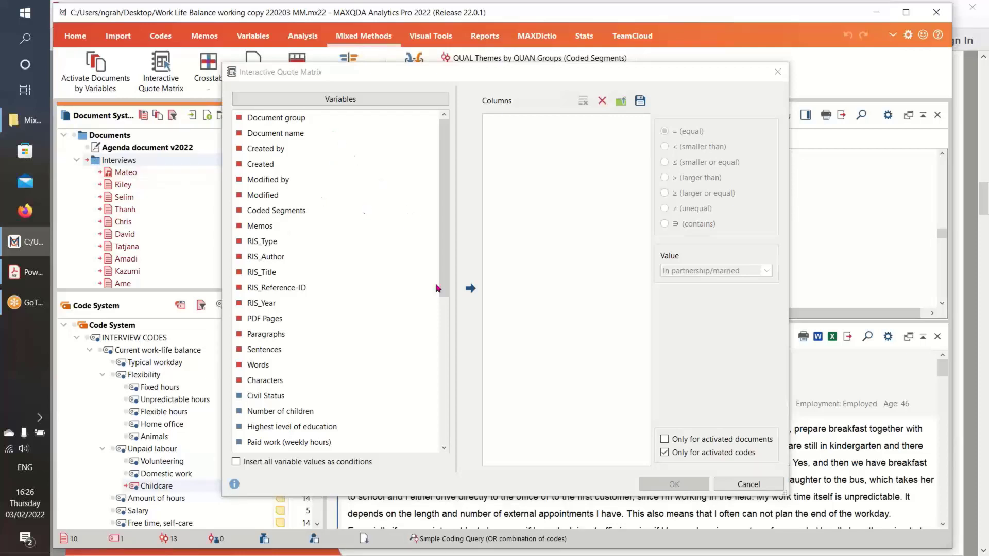
click(665, 442)
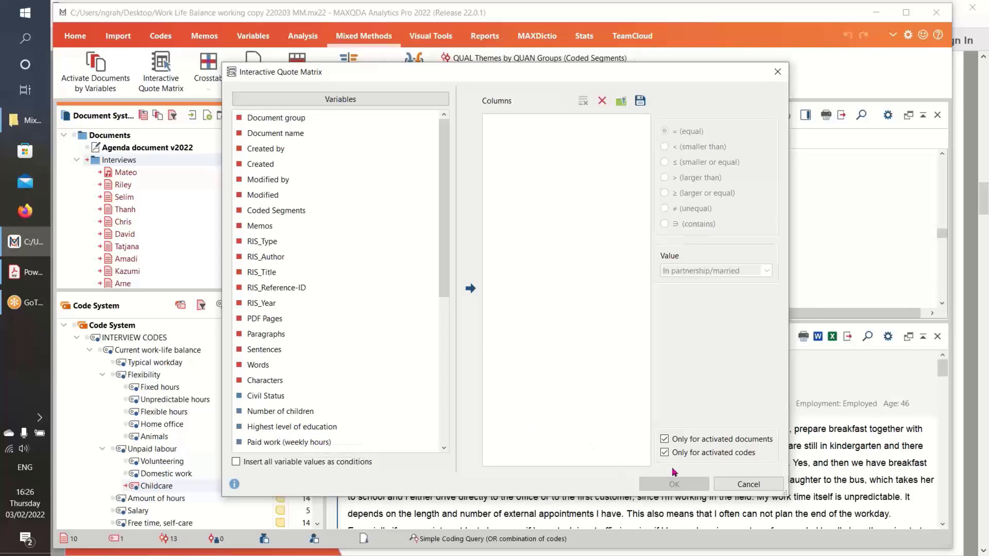
- Activate the Amount of hours, Free time, self-care and Typical workday codes in addition to Childcare
drag(434, 71, 533, 64)
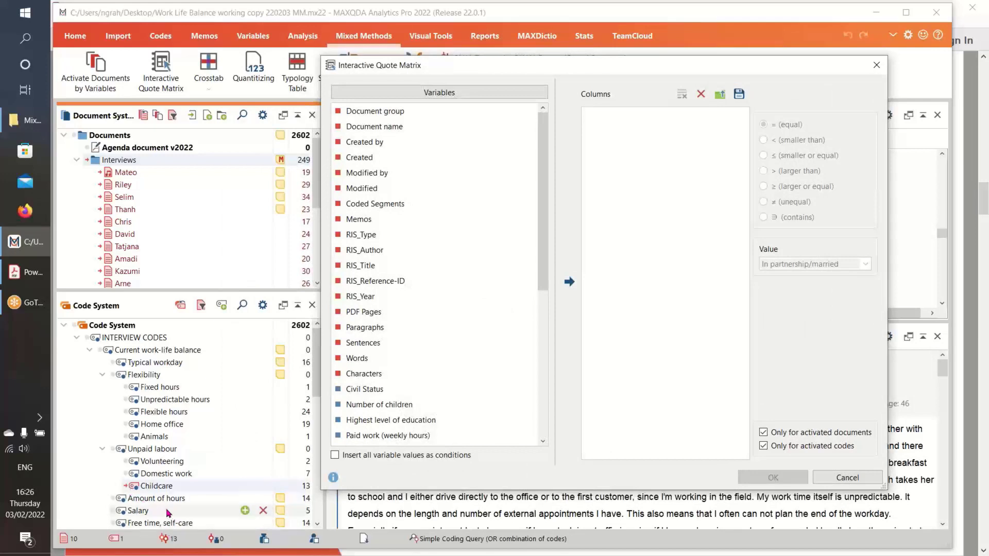
scroll(129, 492, down, 1)
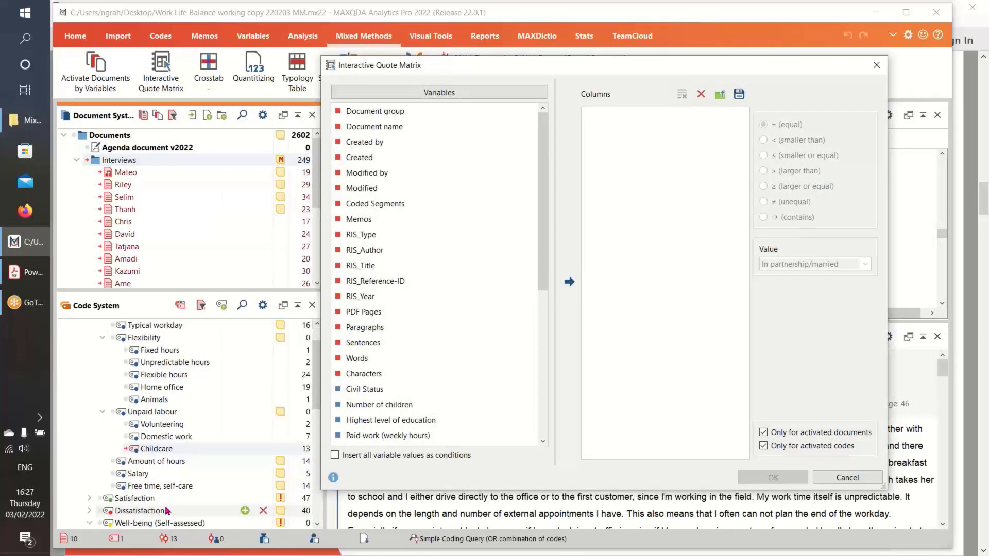
click(123, 462)
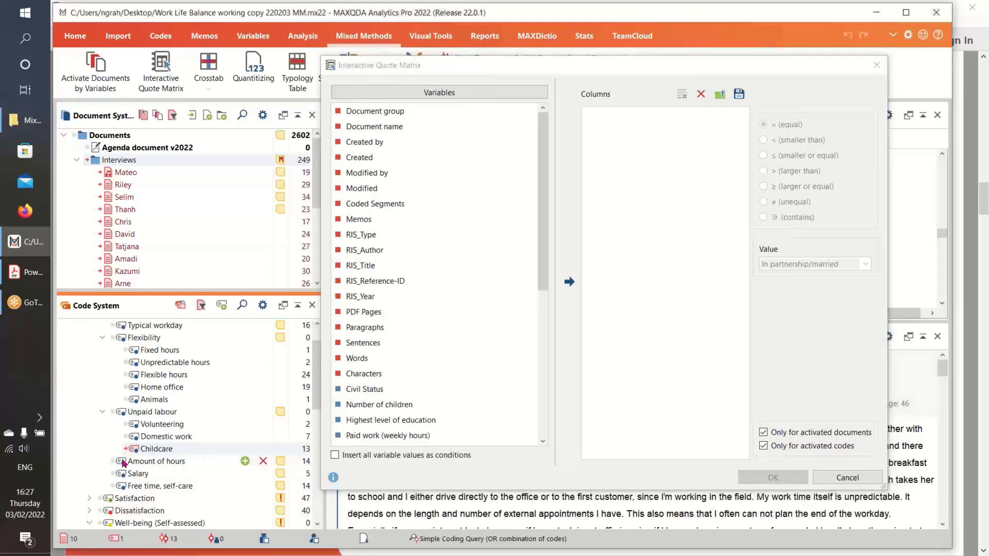
click(122, 487)
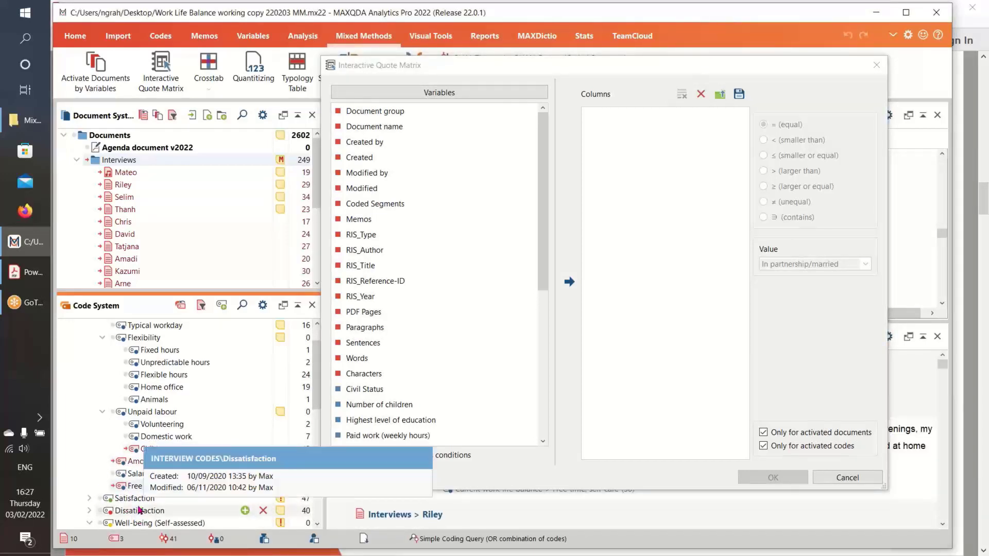
click(129, 325)
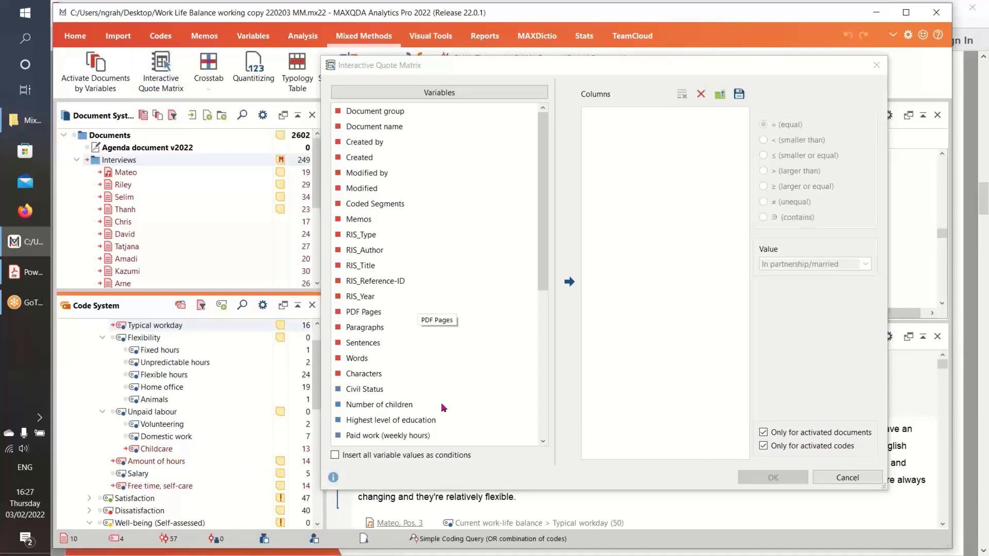
- Insert all values of the Civil Status variable as matrix columns and generate the Interactive Quote Matrix
scroll(455, 385, down, 1)
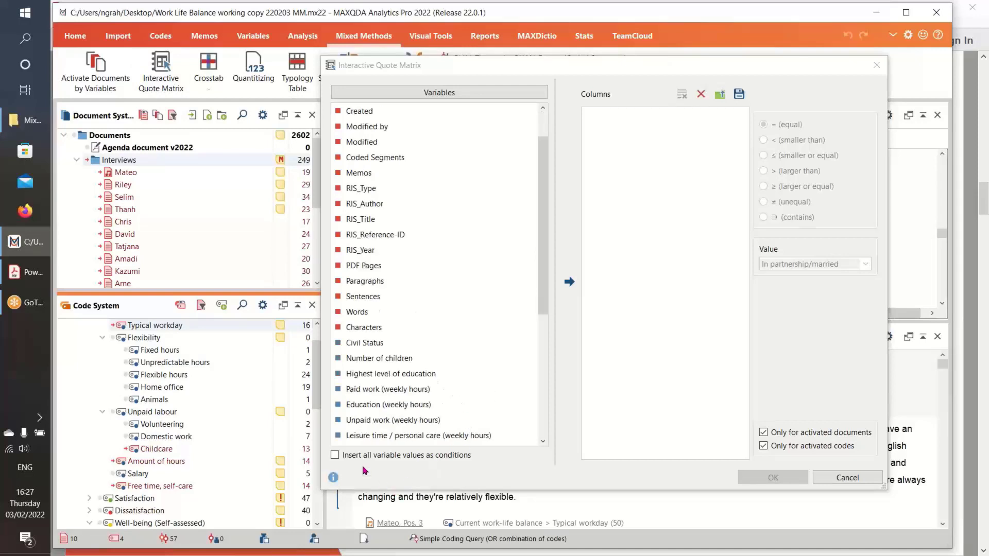
click(336, 455)
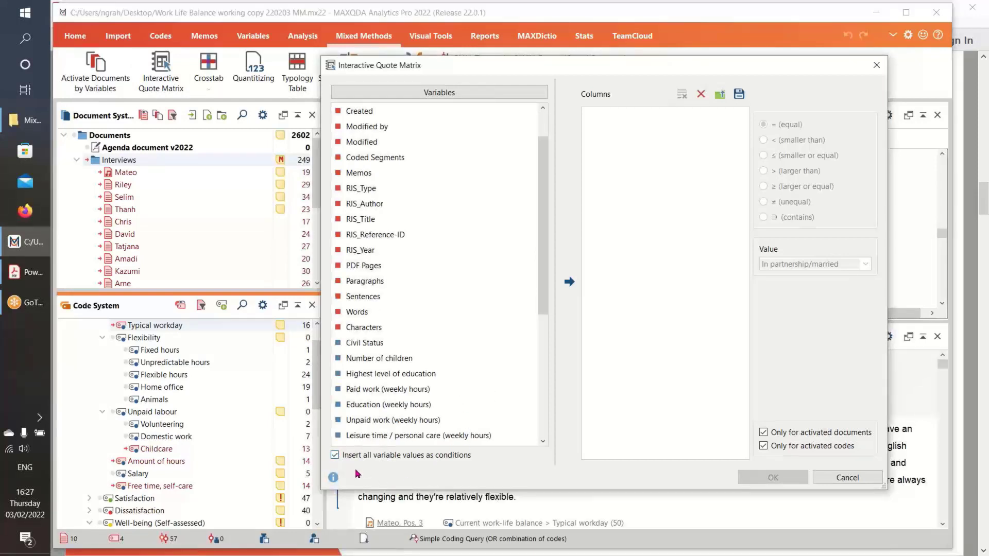
click(364, 346)
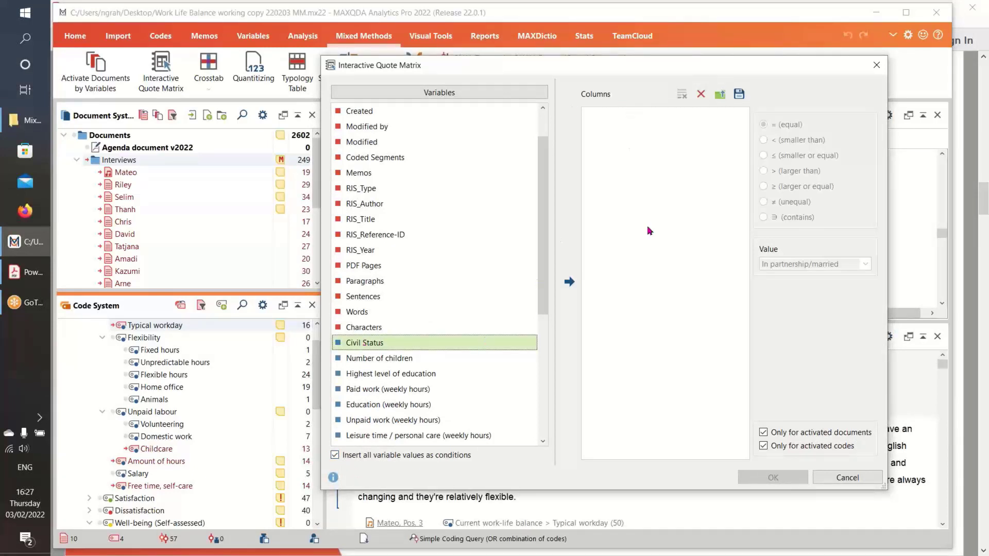
click(569, 282)
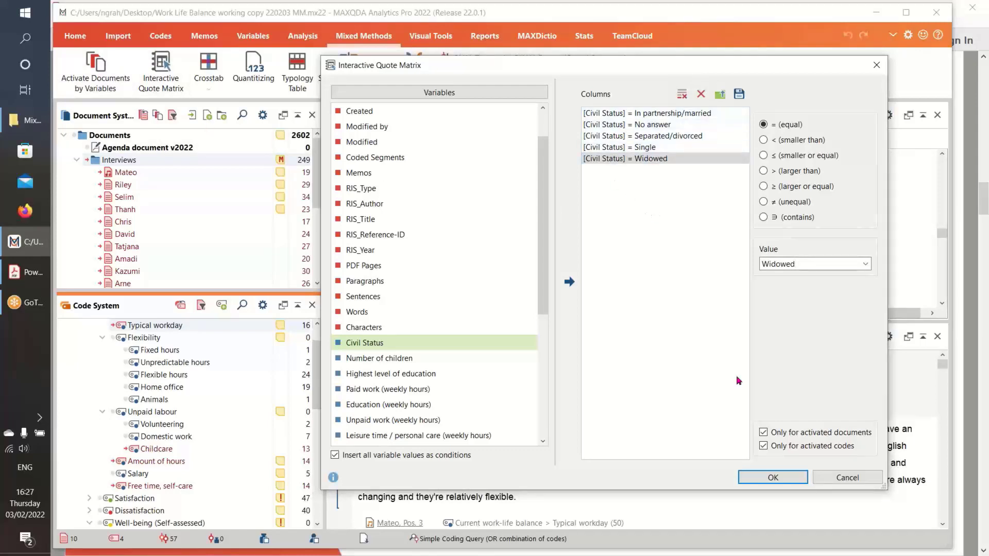
click(774, 478)
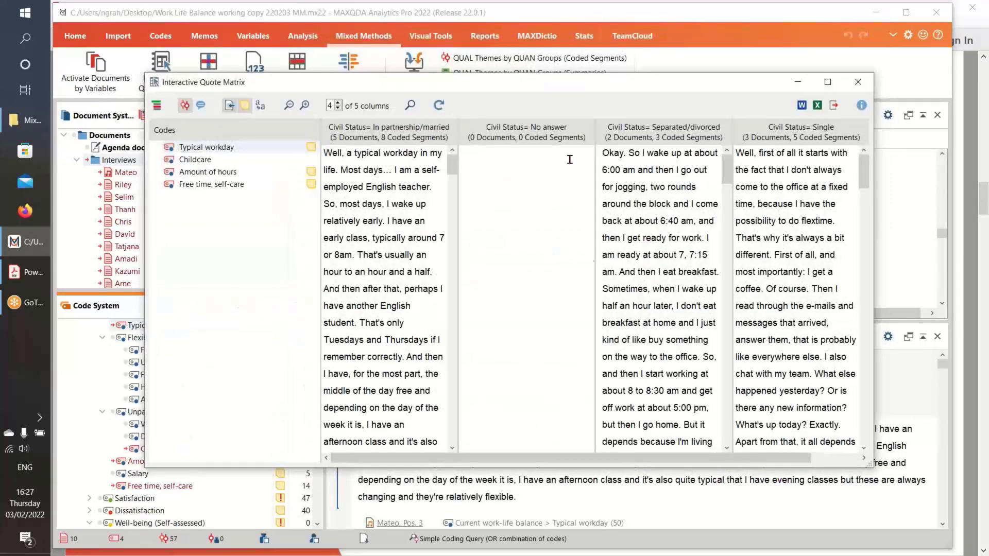
- Enlarge the quote matrix window, show all 5 columns, and narrow the empty No answer and Widowed columns
drag(517, 82, 457, 44)
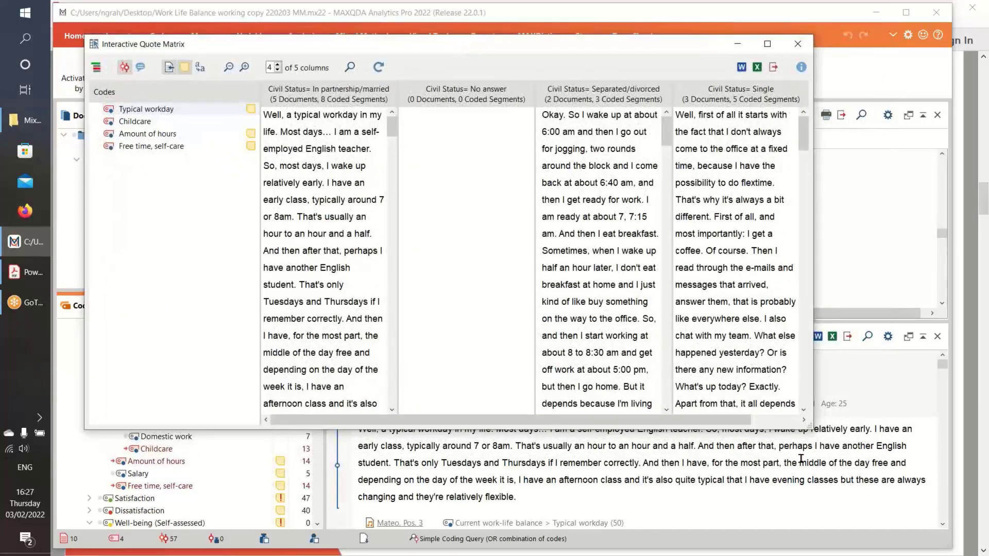
drag(809, 426, 897, 438)
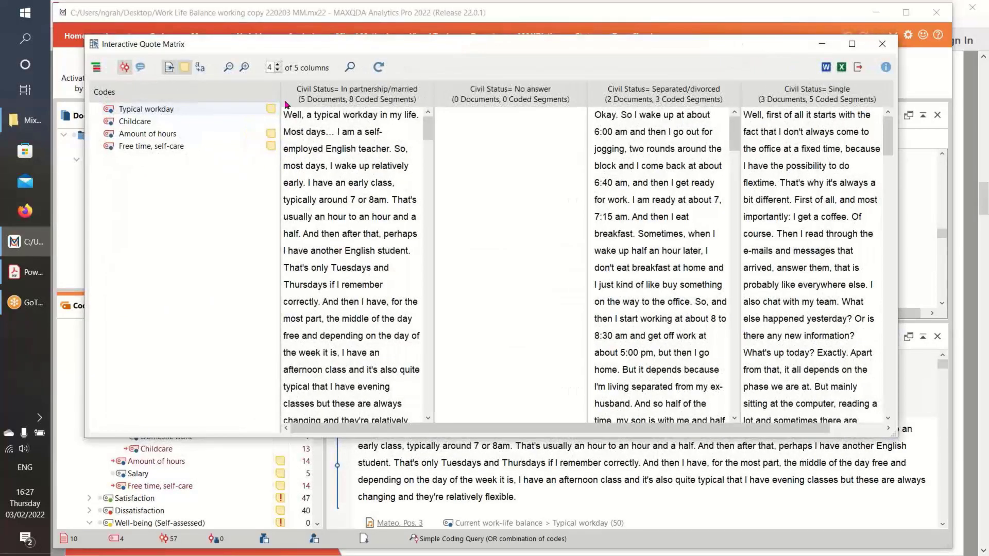
click(278, 65)
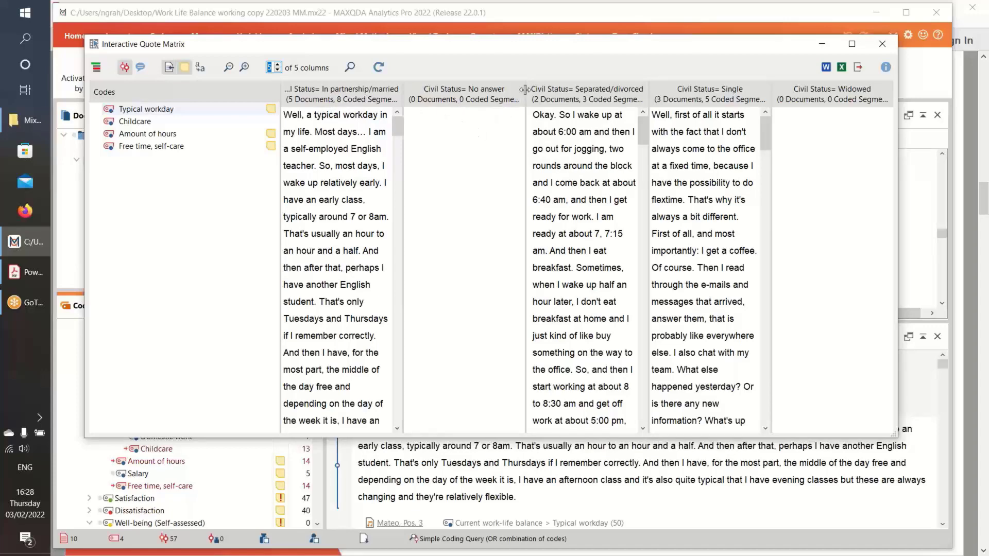
drag(525, 94, 430, 93)
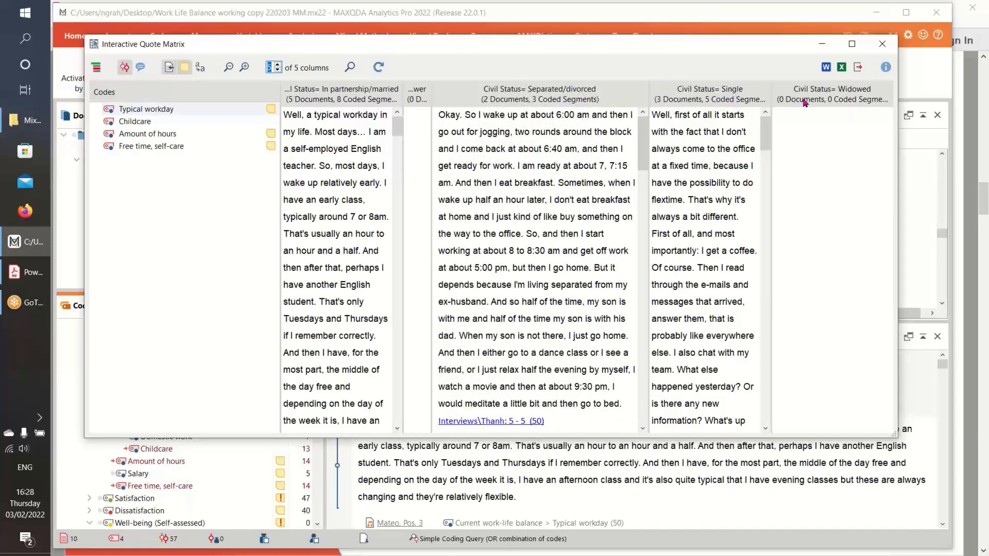
drag(771, 98, 836, 96)
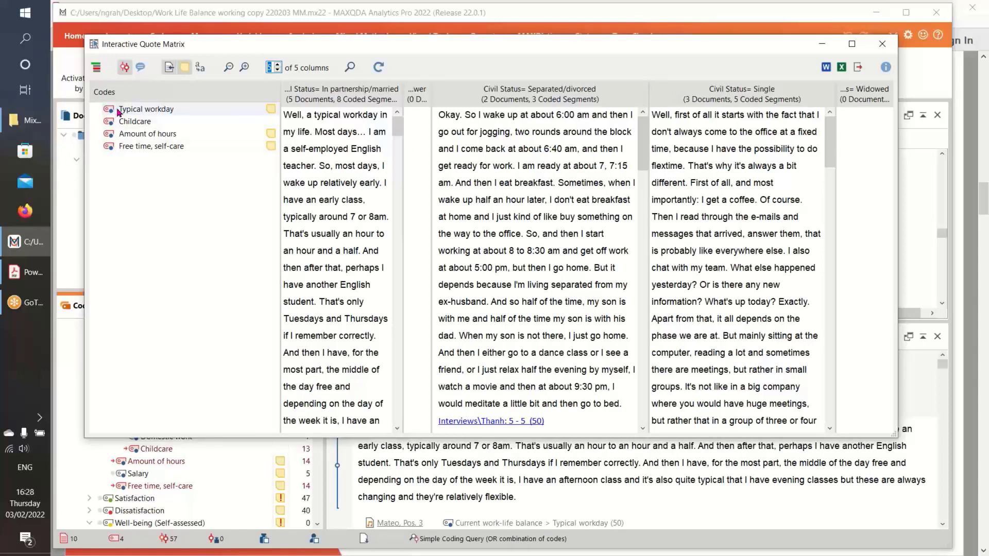
- Compare the Childcare, Free time, self-care and Amount of hours segments across the civil status groups, and close the matrix
click(137, 124)
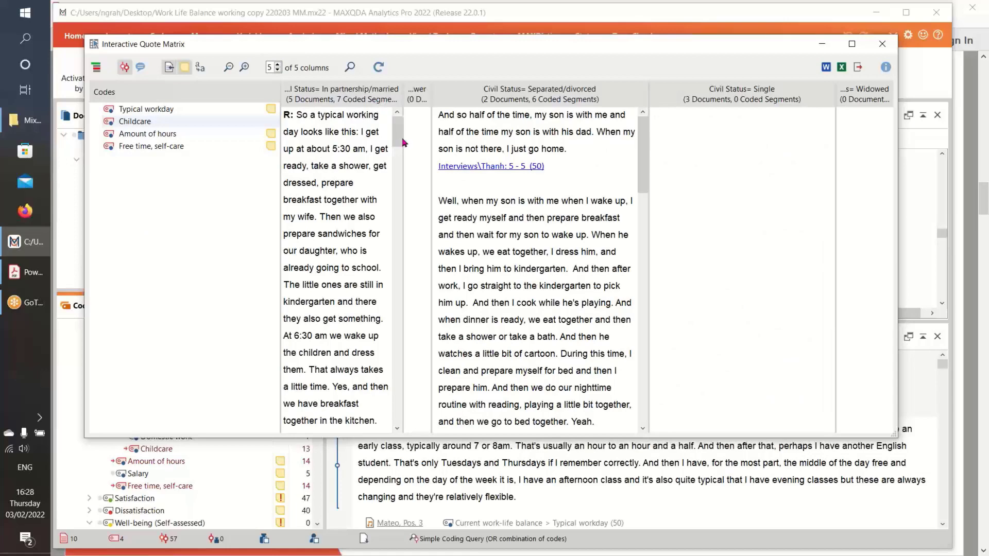
mouse_move(398, 135)
mouse_down()
mouse_move(399, 384)
mouse_move(399, 126)
mouse_up()
mouse_move(644, 166)
mouse_down()
mouse_move(644, 385)
mouse_move(640, 163)
mouse_up()
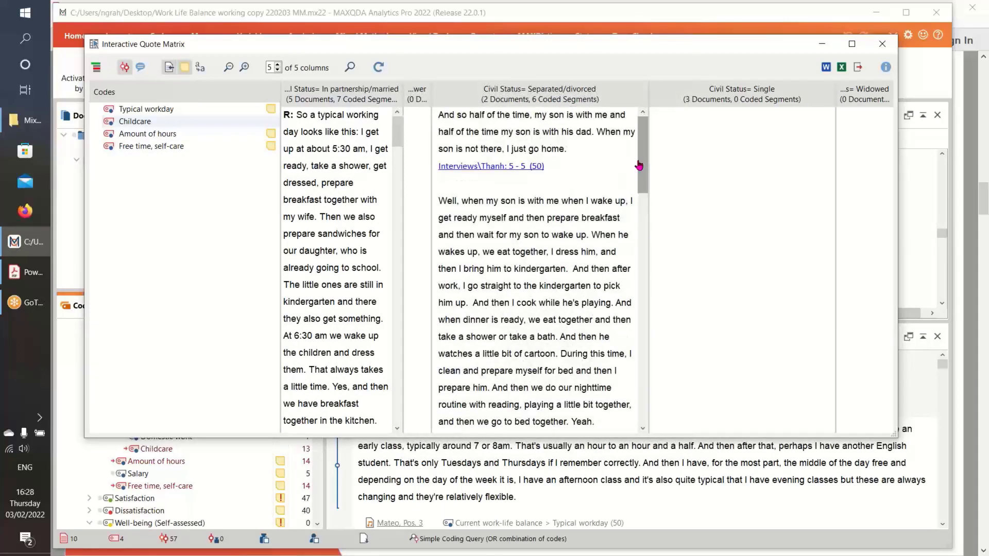
click(129, 147)
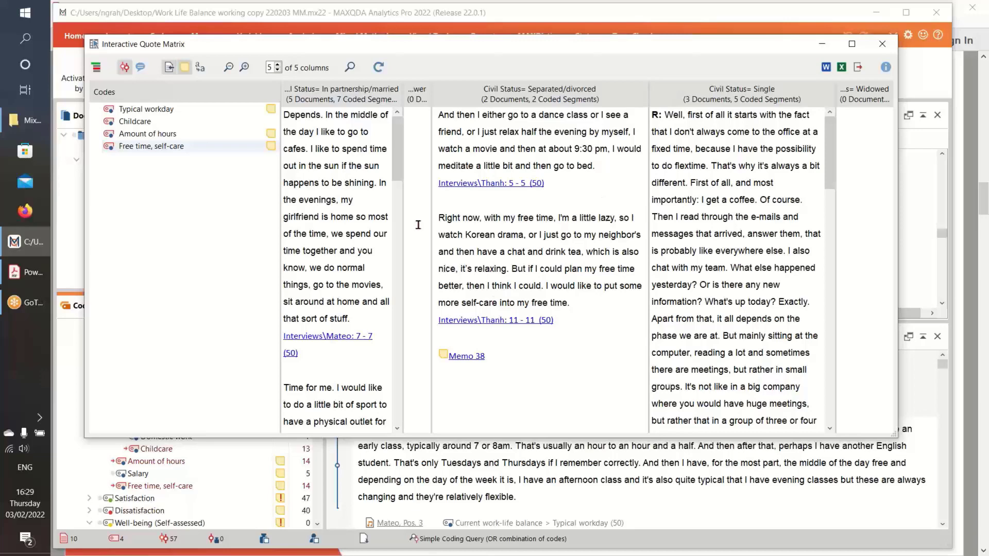
drag(398, 180, 397, 303)
drag(829, 188, 828, 335)
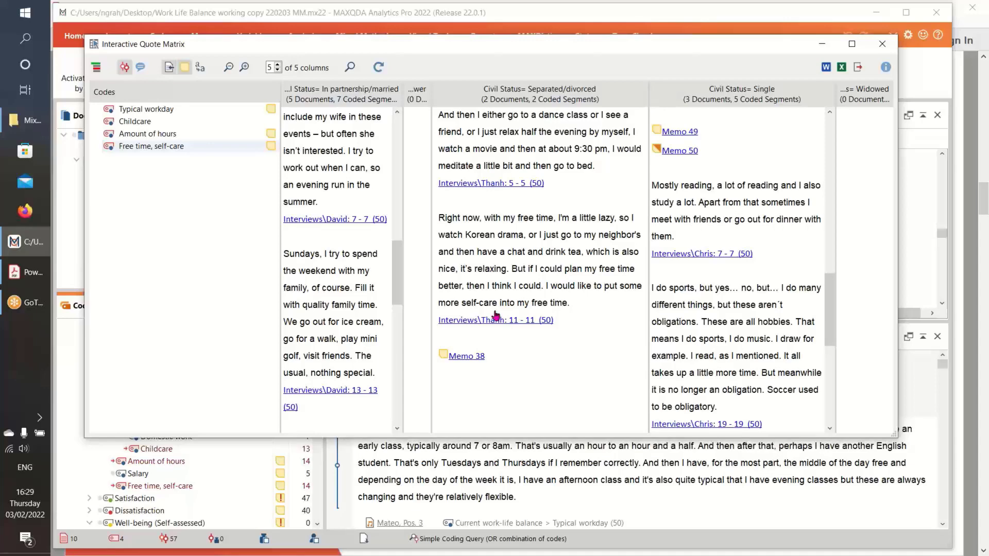
click(138, 136)
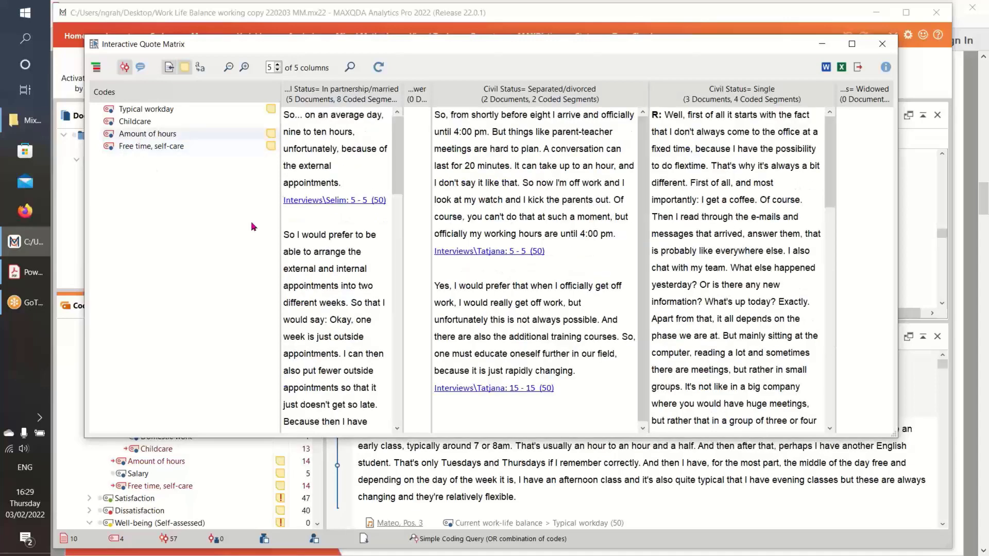
drag(395, 186, 395, 284)
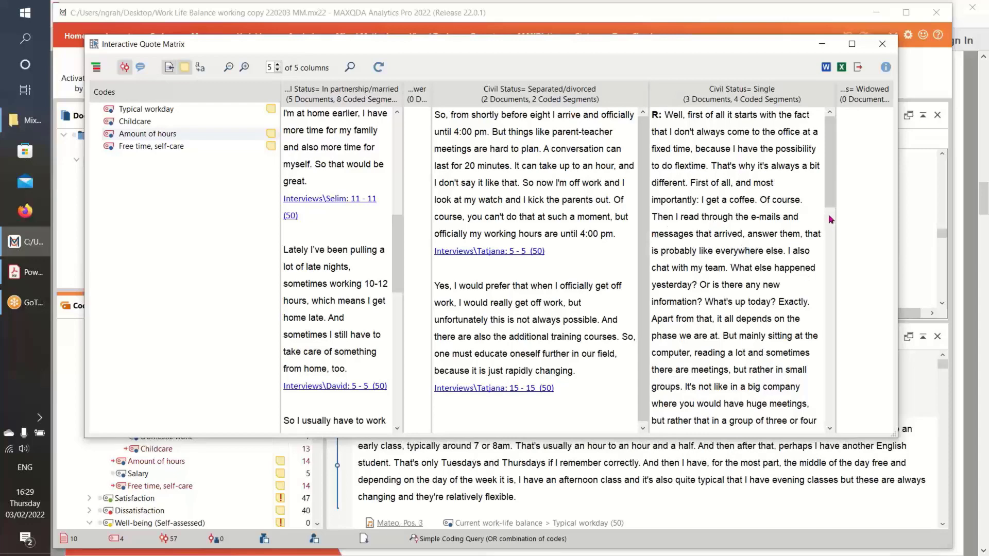
scroll(830, 218, down, 5)
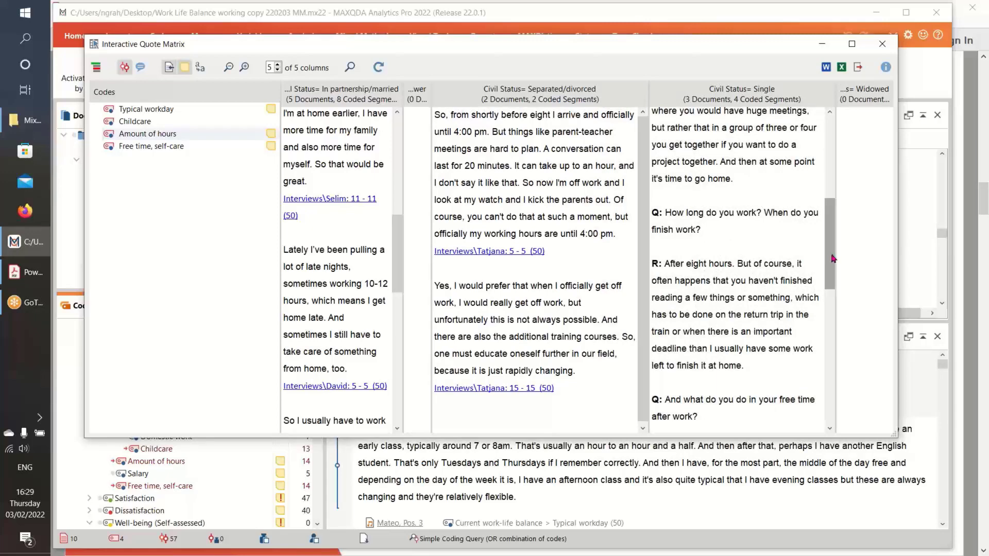
drag(833, 259, 833, 289)
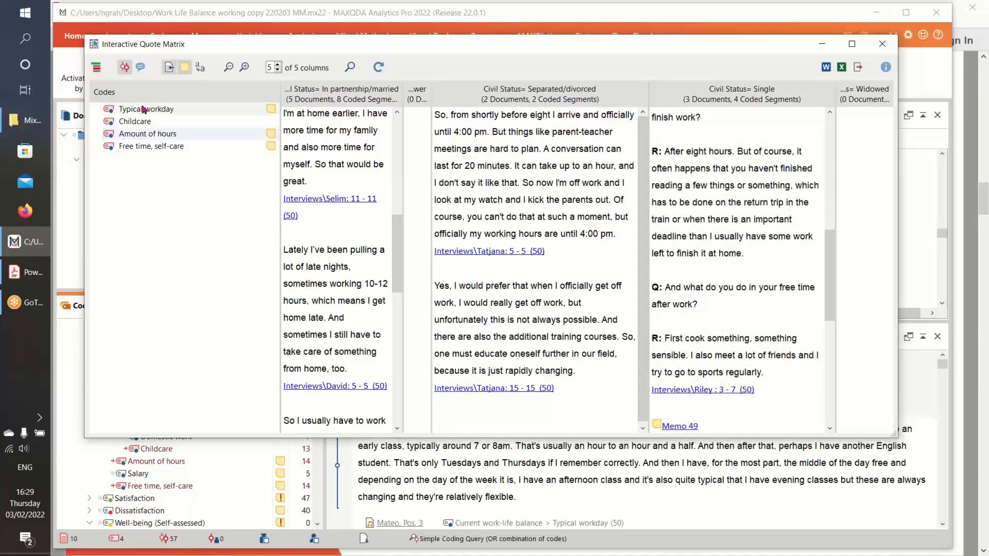
click(883, 44)
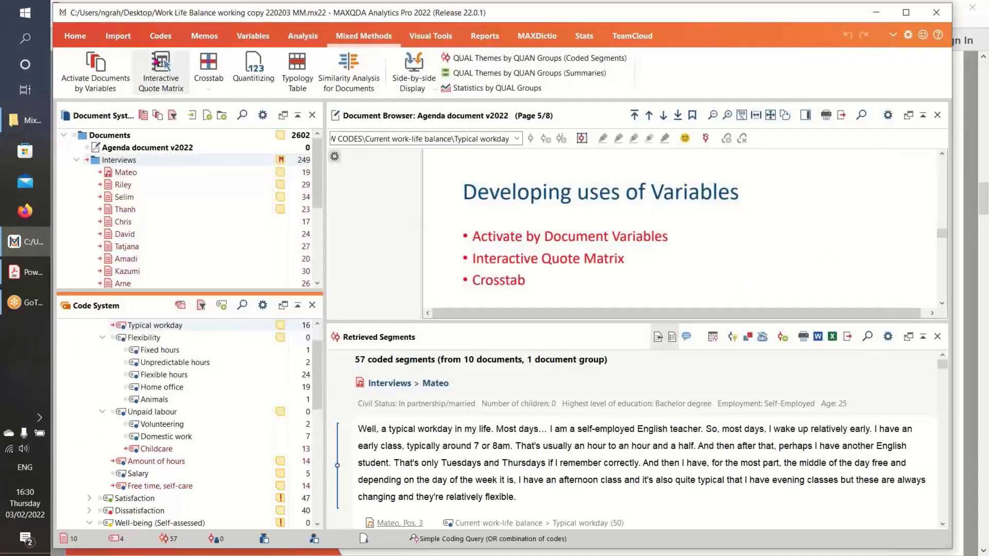
- Reorder the matrix columns to In partnership/married, Separated/divorced, Widowed, Single, No answer and regenerate the Interactive Quote Matrix
click(158, 64)
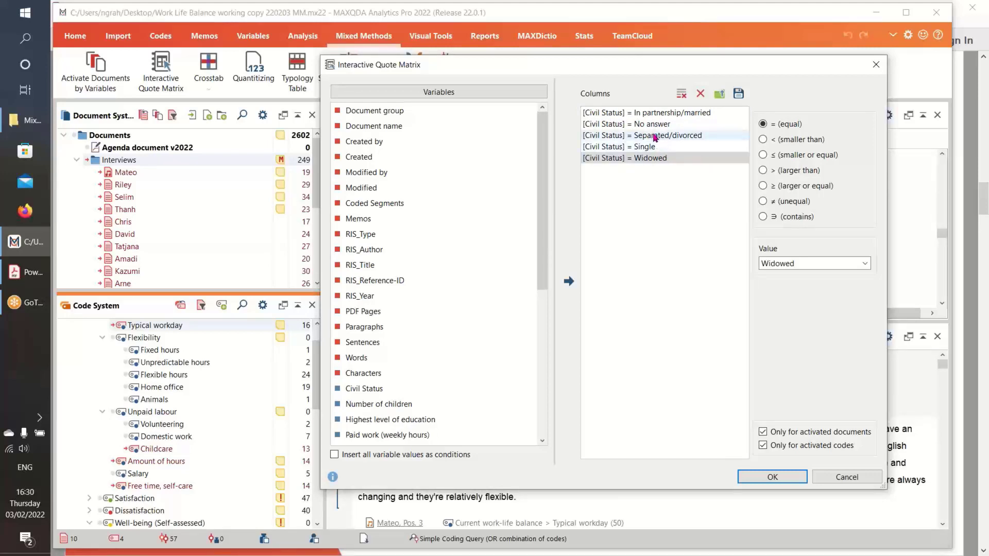
drag(654, 137, 656, 124)
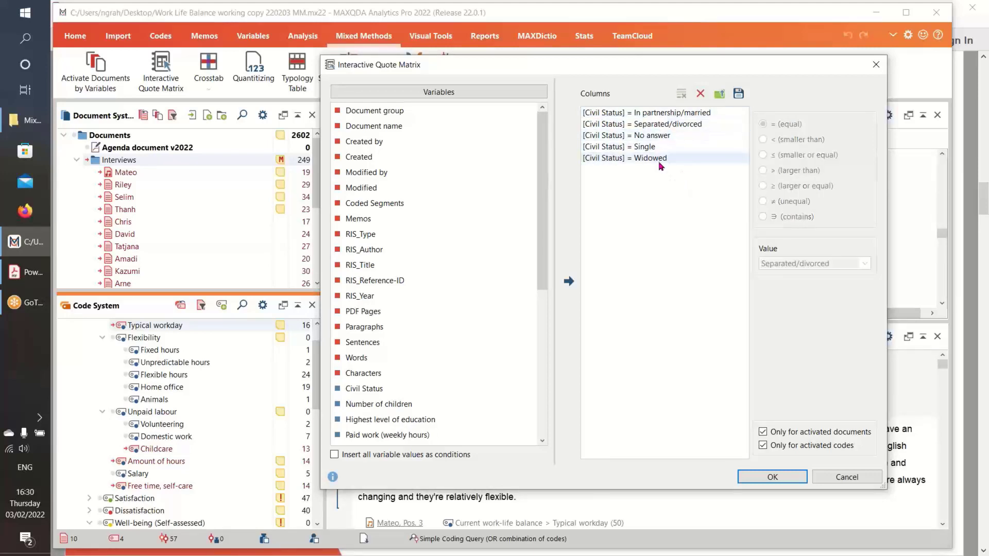
mouse_move(661, 160)
mouse_down()
mouse_move(658, 132)
mouse_move(659, 153)
mouse_move(667, 147)
mouse_up()
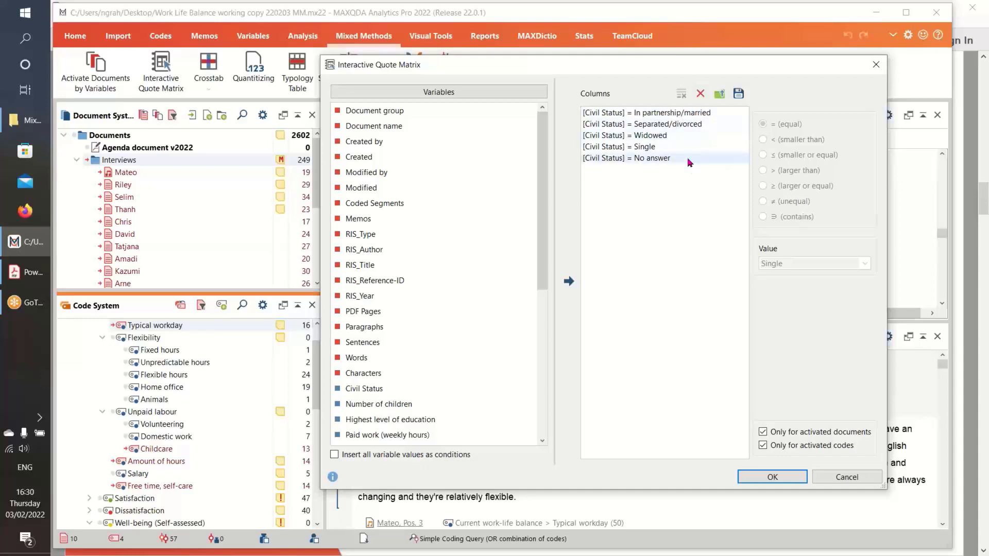
click(773, 476)
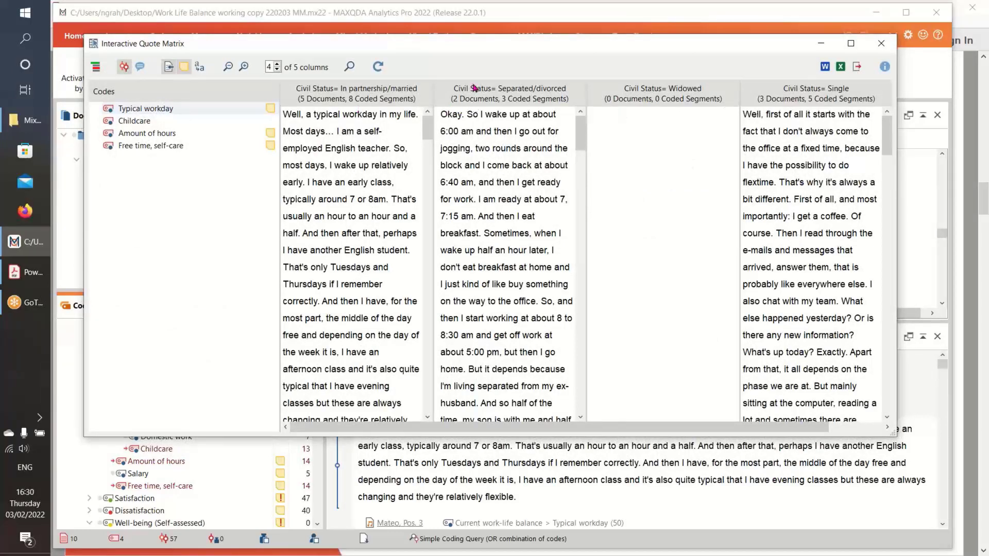
- Check the matrix with 5 columns shown, return to 4 visible columns, and narrow the empty Widowed column
click(277, 64)
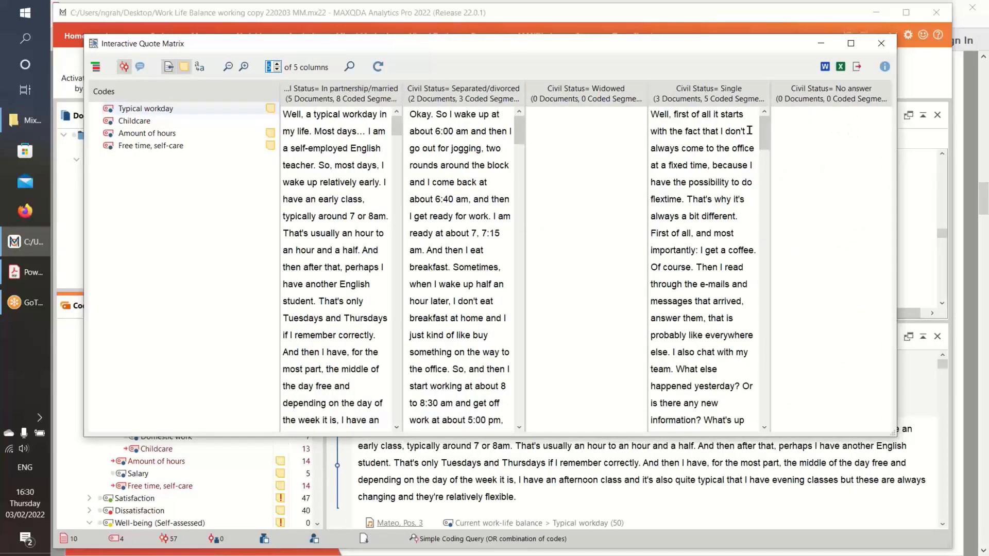
click(277, 70)
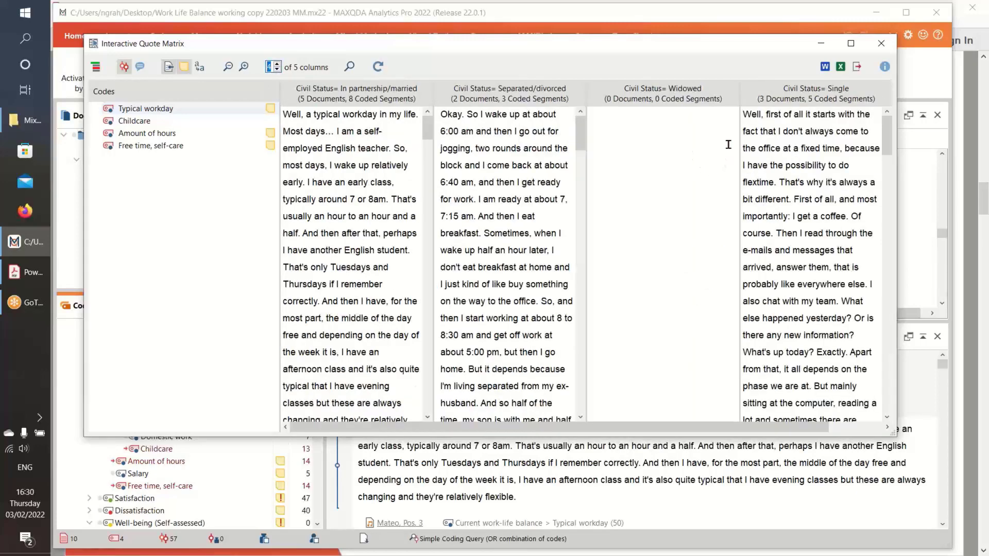
drag(739, 90, 704, 106)
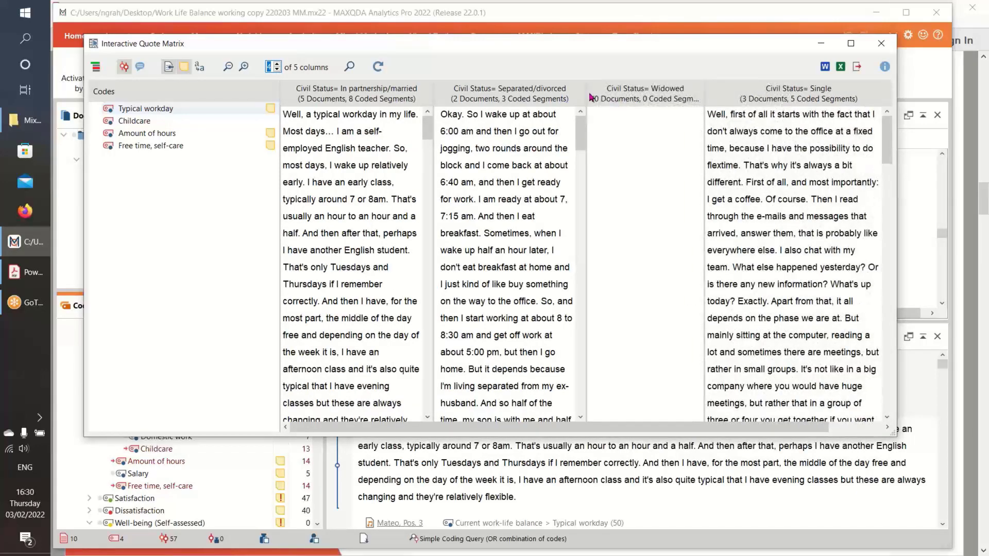
- Widen the Separated/divorced and In partnership/married columns of the quote matrix, and close the matrix
drag(587, 95, 639, 100)
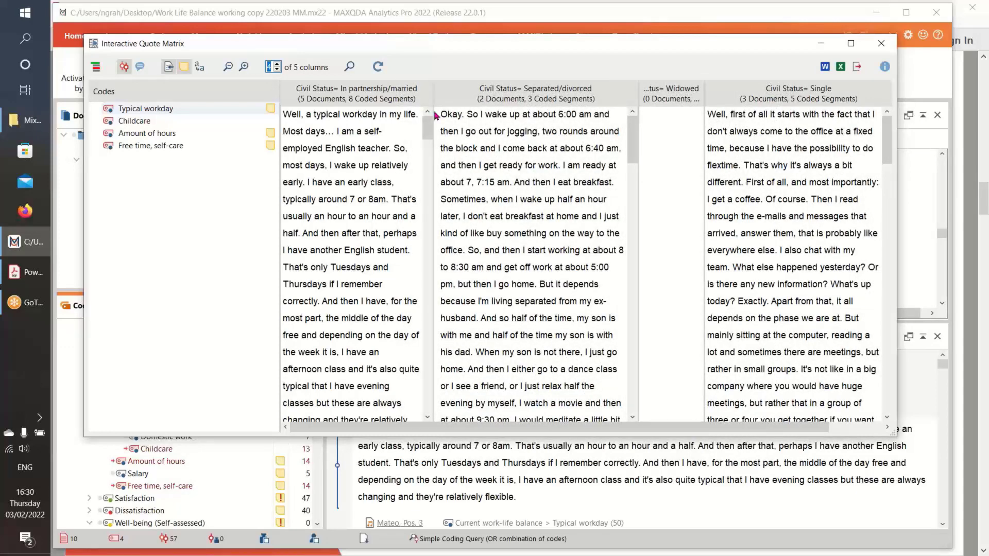
drag(434, 97, 461, 98)
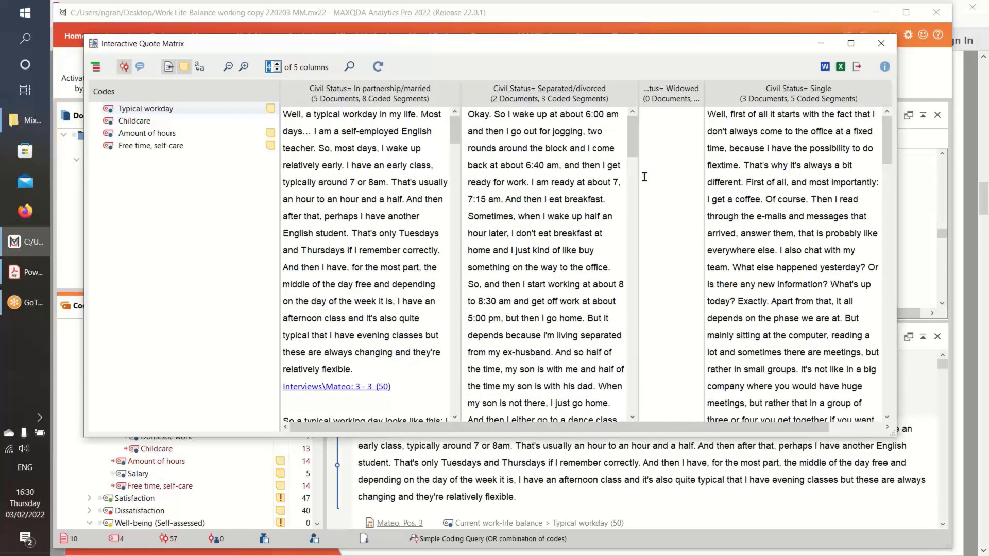
click(880, 45)
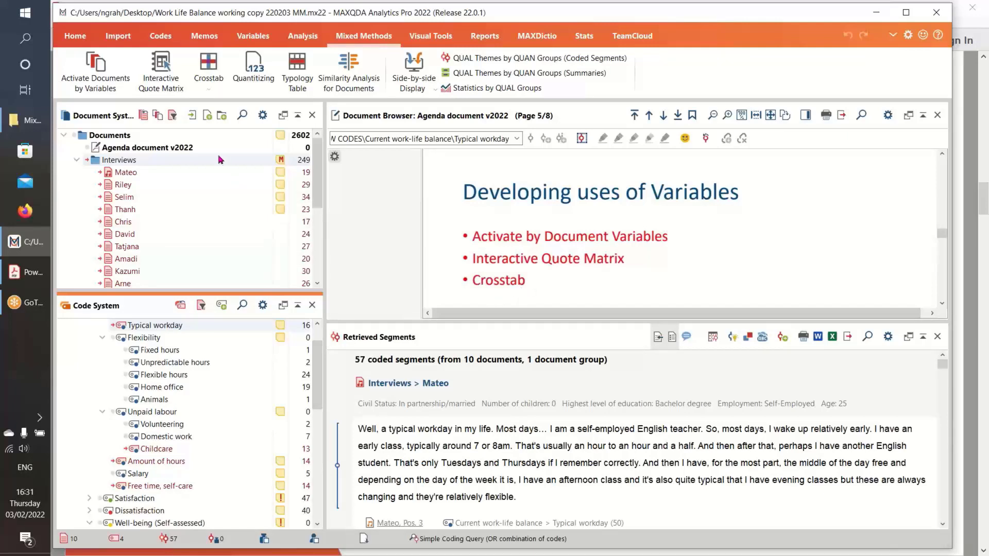
- Create a crosstab of activated documents and codes with Civil Status columns ordered In partnership/married, Separated/divorced, Widowed, Single, No answer
click(208, 65)
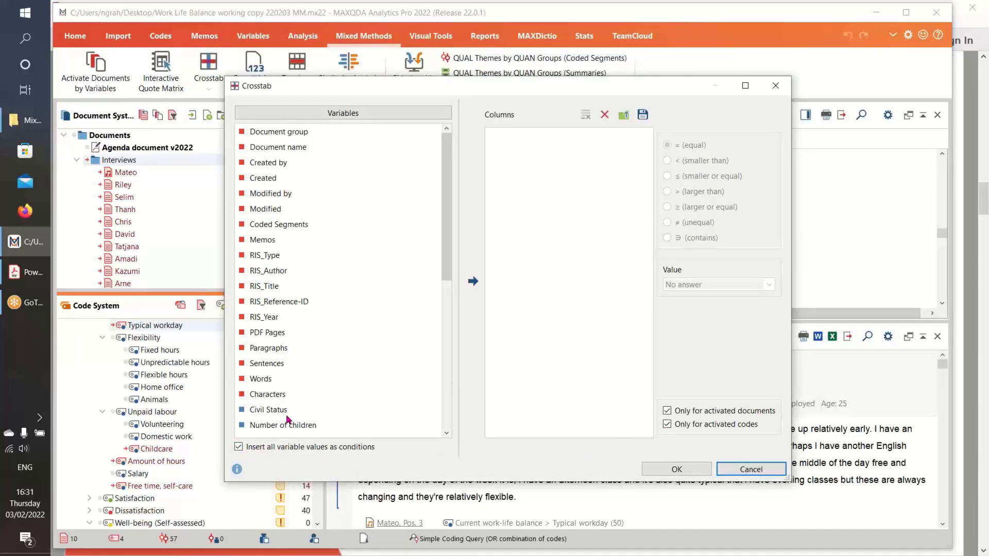
scroll(287, 419, down, 2)
click(255, 320)
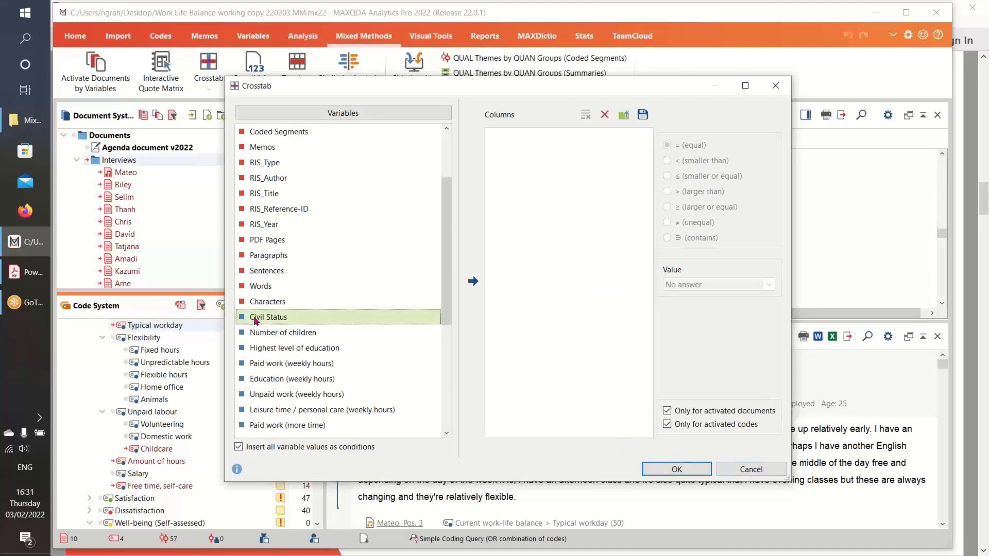
click(473, 282)
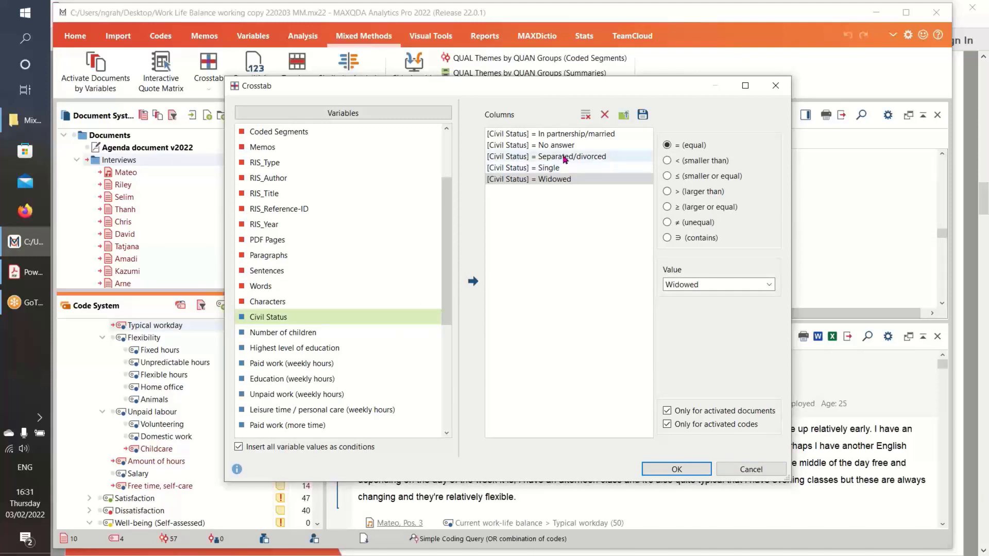
mouse_move(565, 159)
mouse_down()
mouse_move(568, 147)
mouse_move(560, 183)
mouse_move(565, 174)
mouse_up()
click(566, 178)
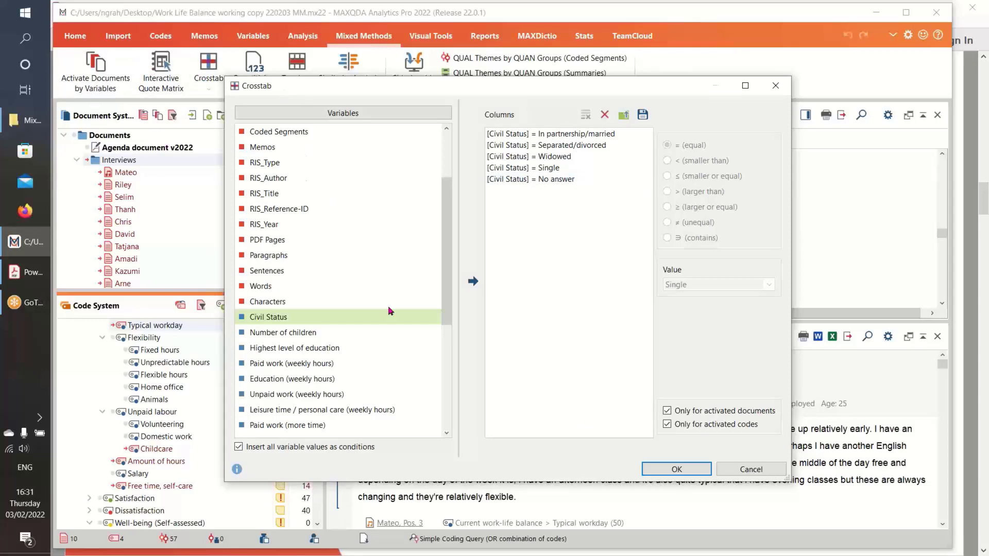
click(676, 469)
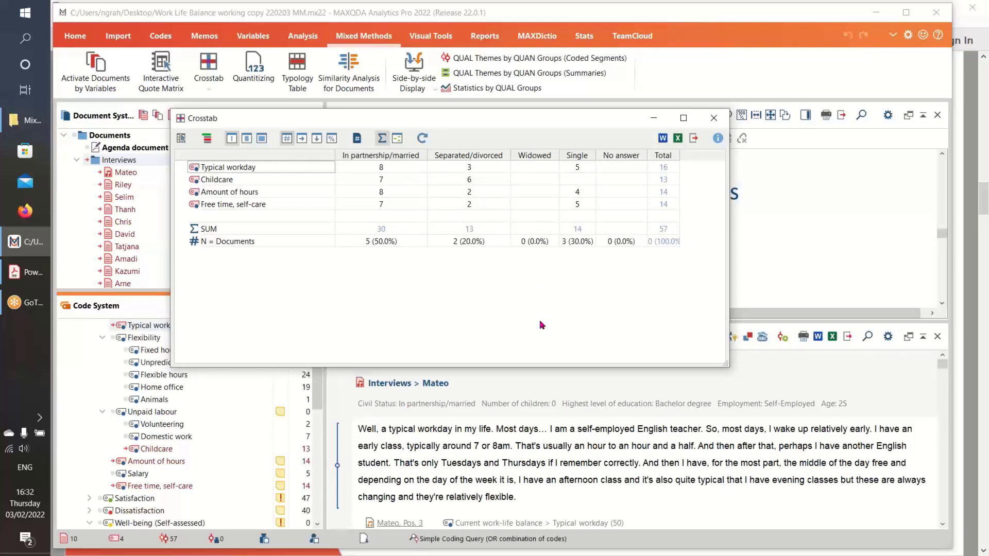
- View the crosstab as row percentages and as column percentages, each with cell highlighting, and return it to absolute counts
click(301, 139)
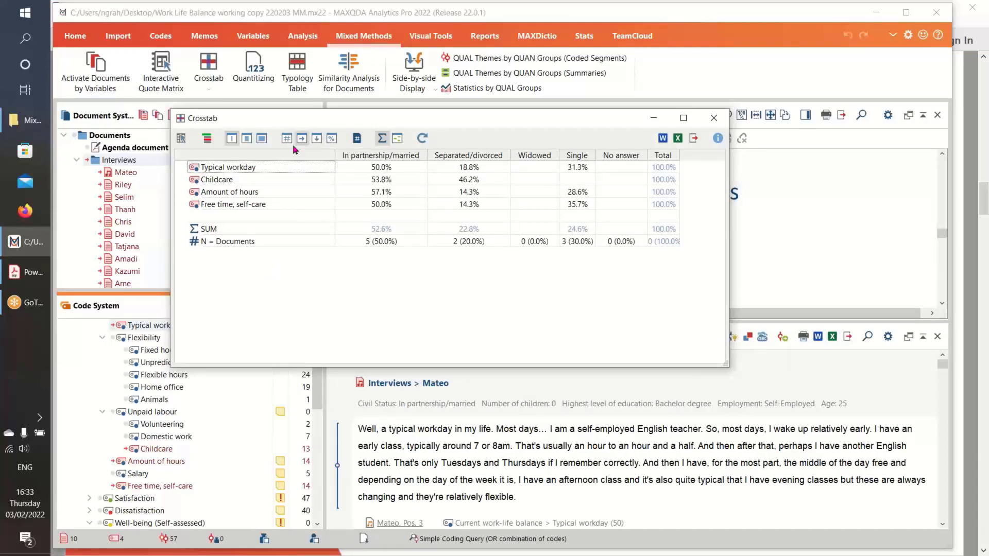
click(396, 138)
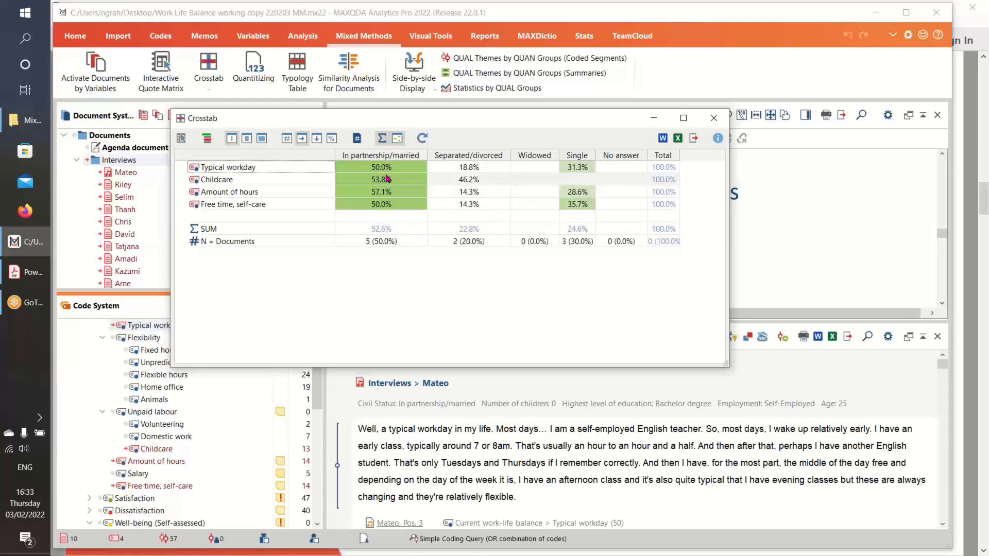
click(397, 138)
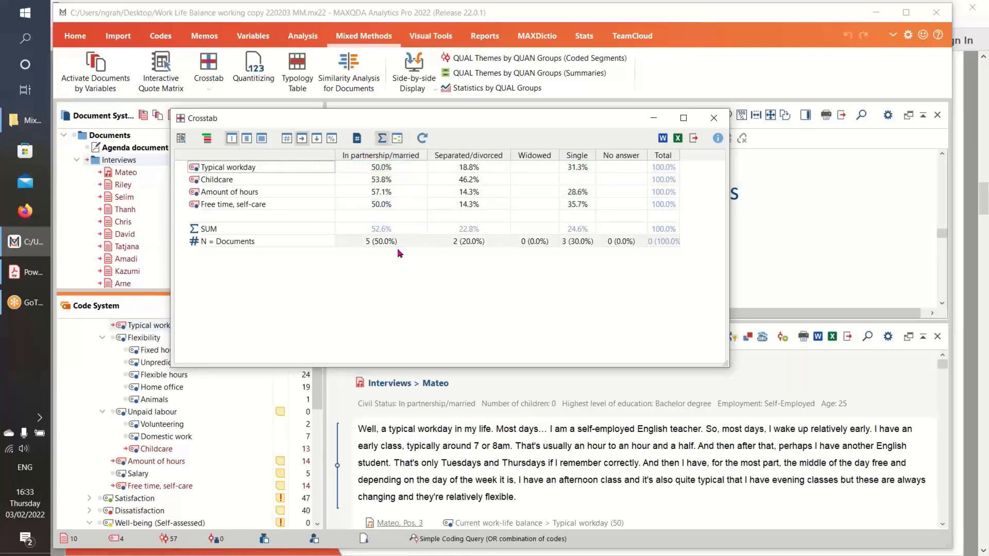
click(316, 138)
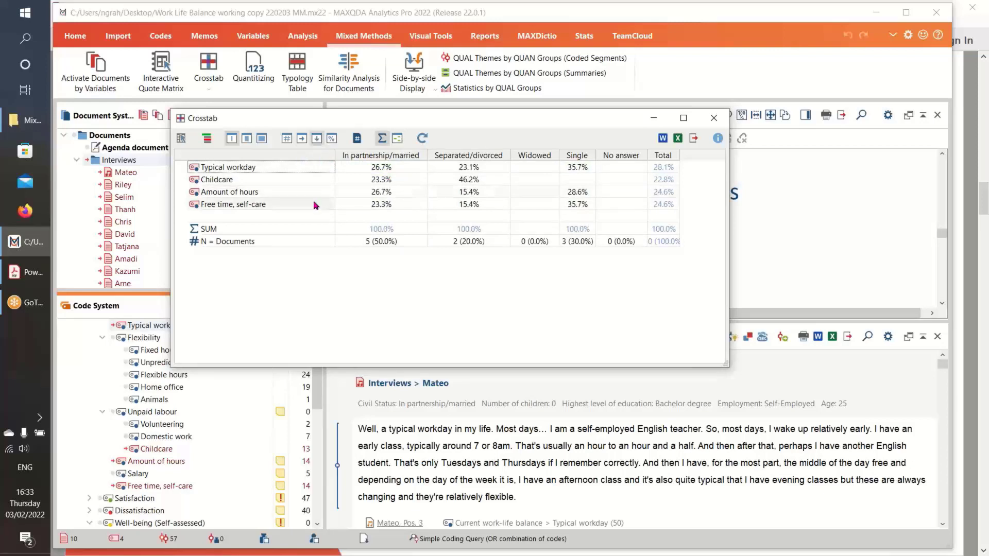
click(397, 138)
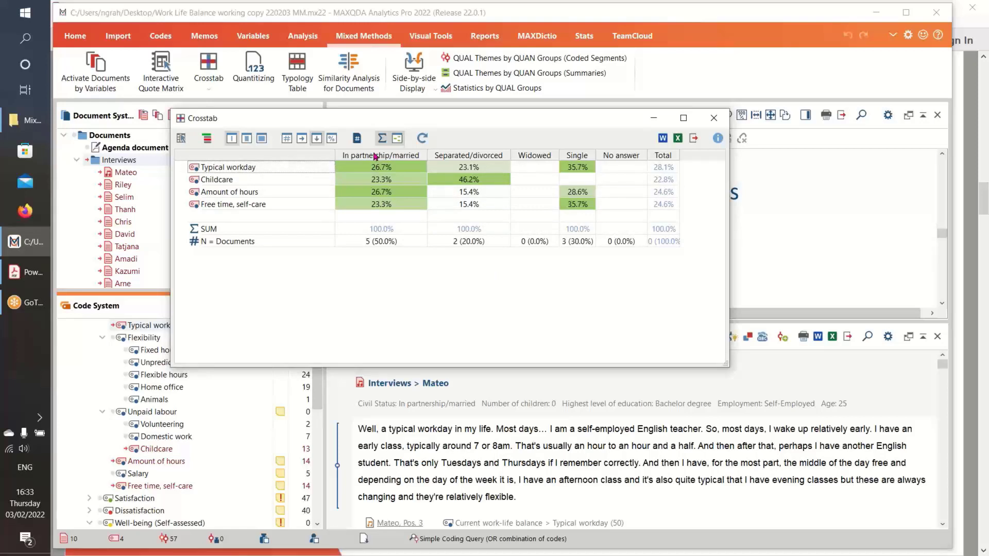
click(395, 142)
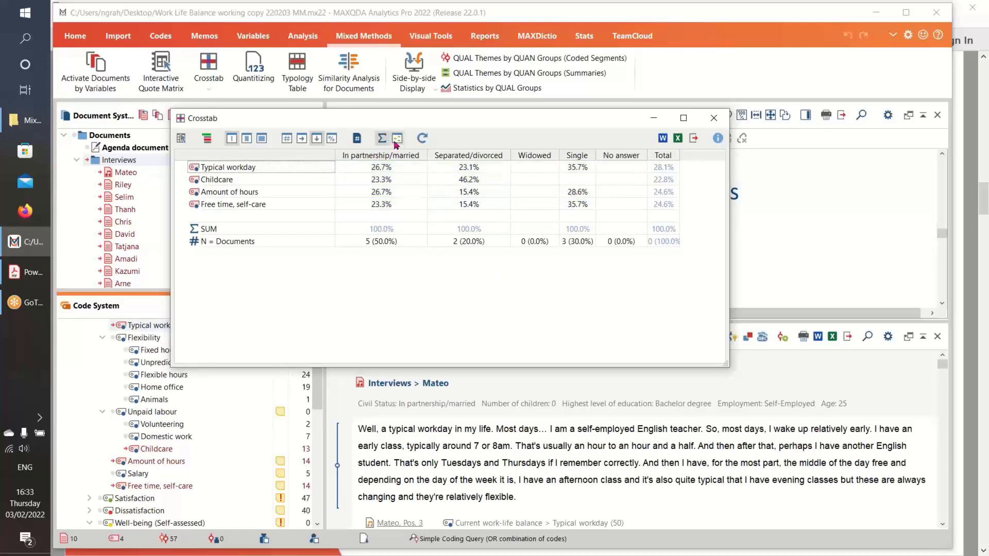
click(287, 139)
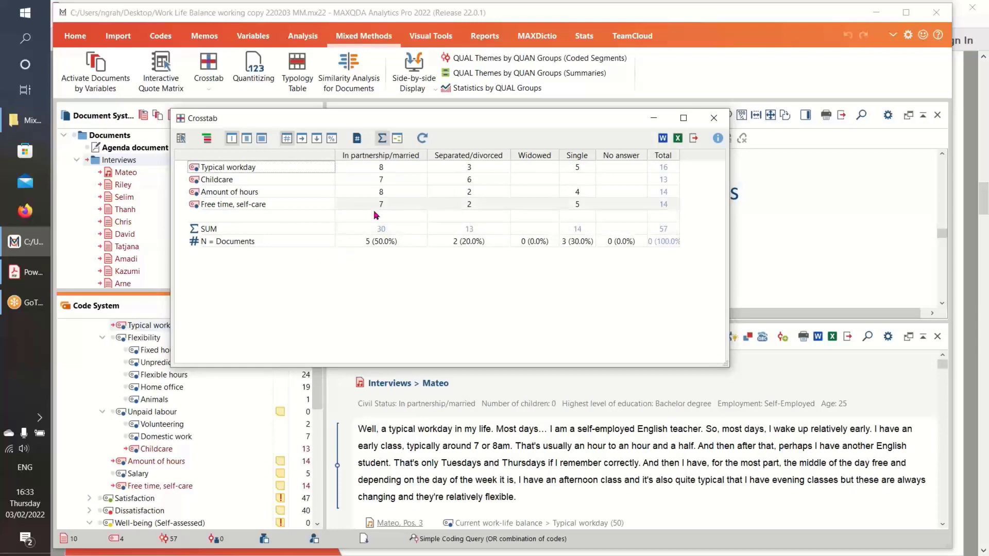
- Open the Interactive Quote Matrix from the crosstab and read the Typical workday segments of the Separated/divorced group
drag(468, 119, 514, 158)
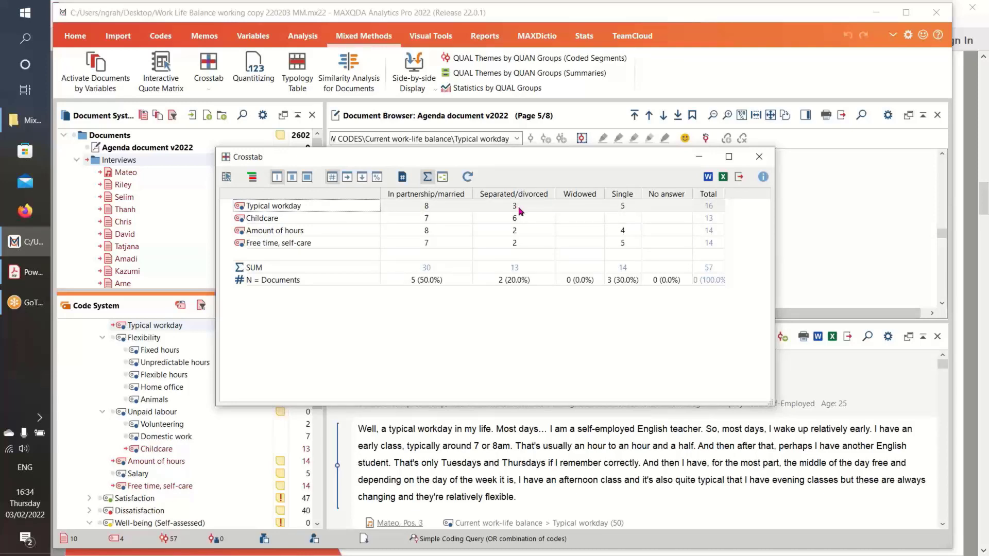
click(226, 177)
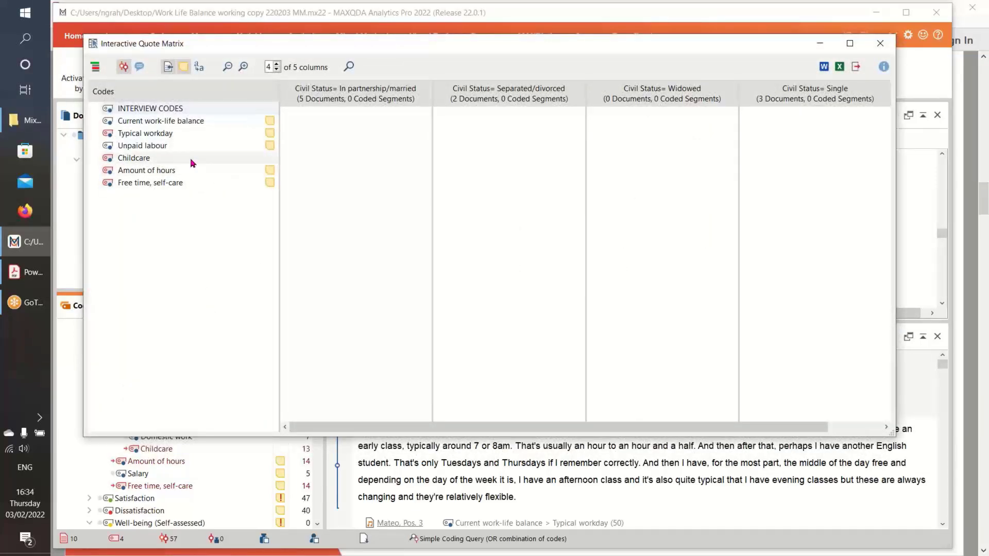
click(162, 134)
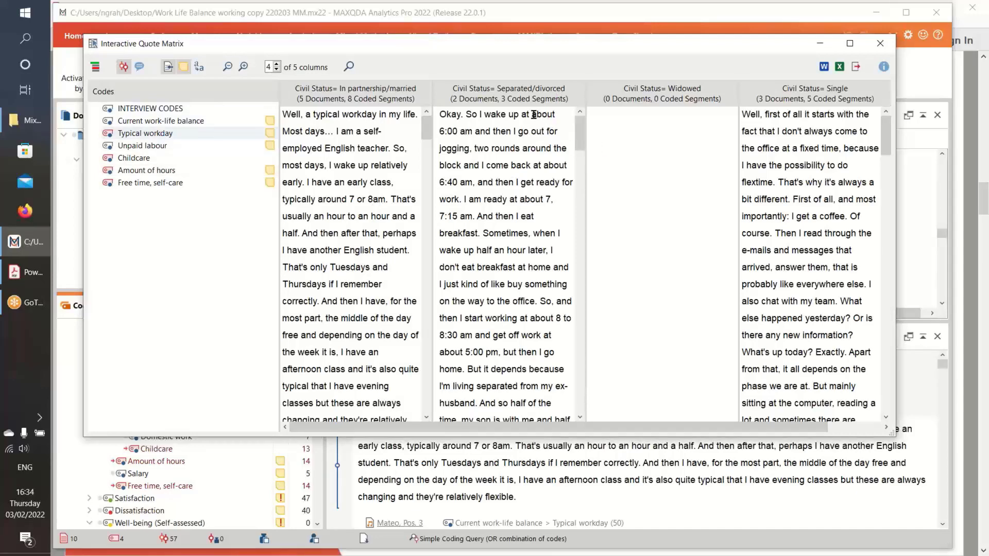
drag(582, 136, 585, 404)
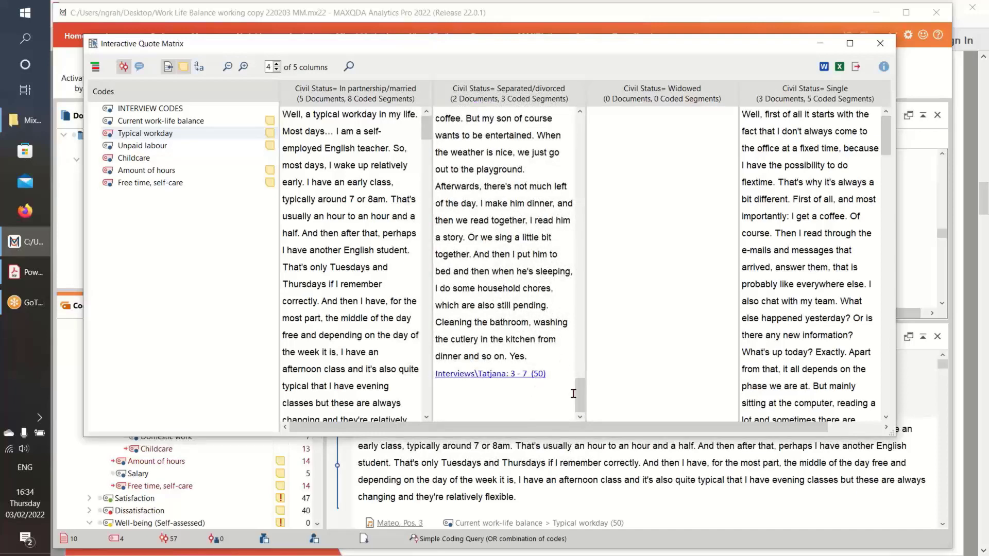
drag(579, 397, 579, 131)
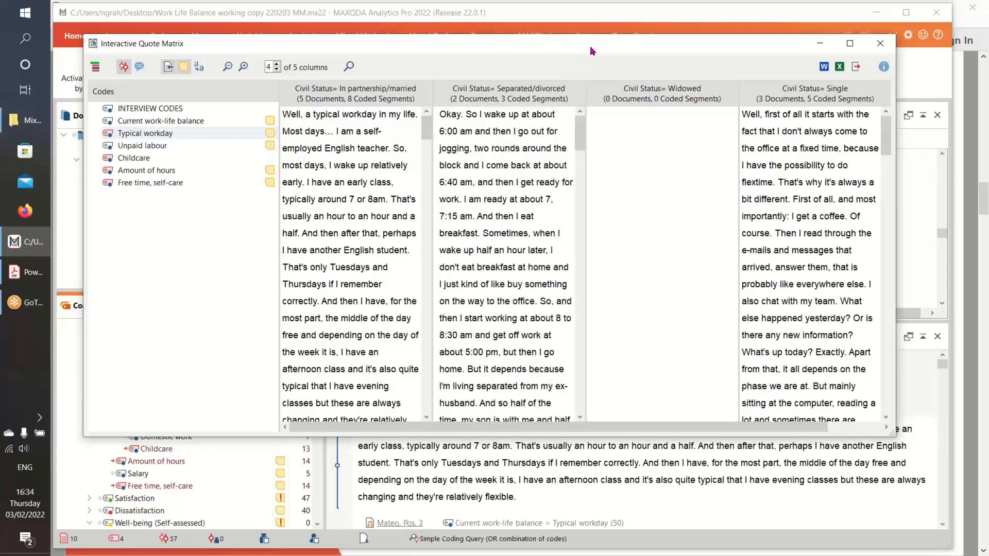
- Arrange the crosstab above the Interactive Quote Matrix so the counts and the quotes can be compared together
drag(591, 50, 620, 241)
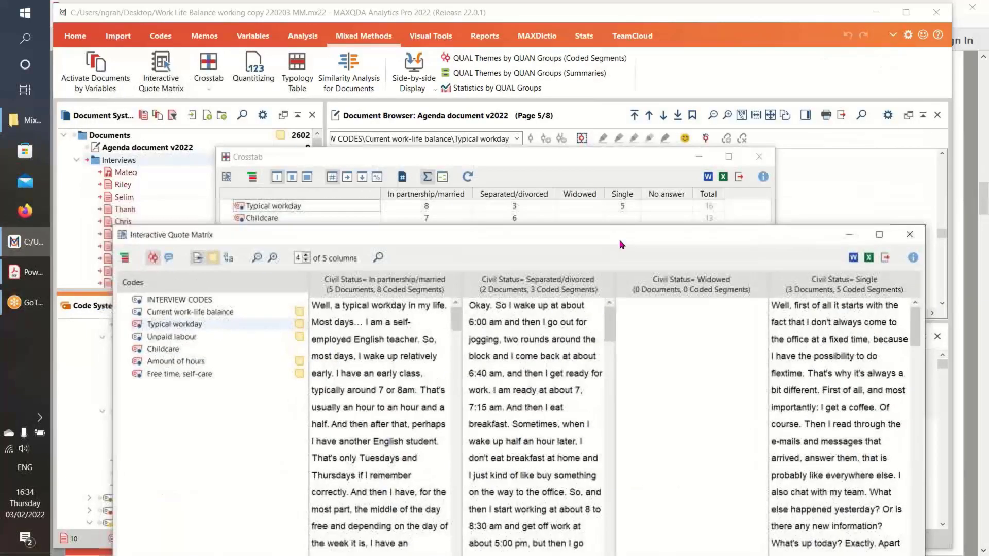
click(519, 163)
drag(508, 155, 522, 36)
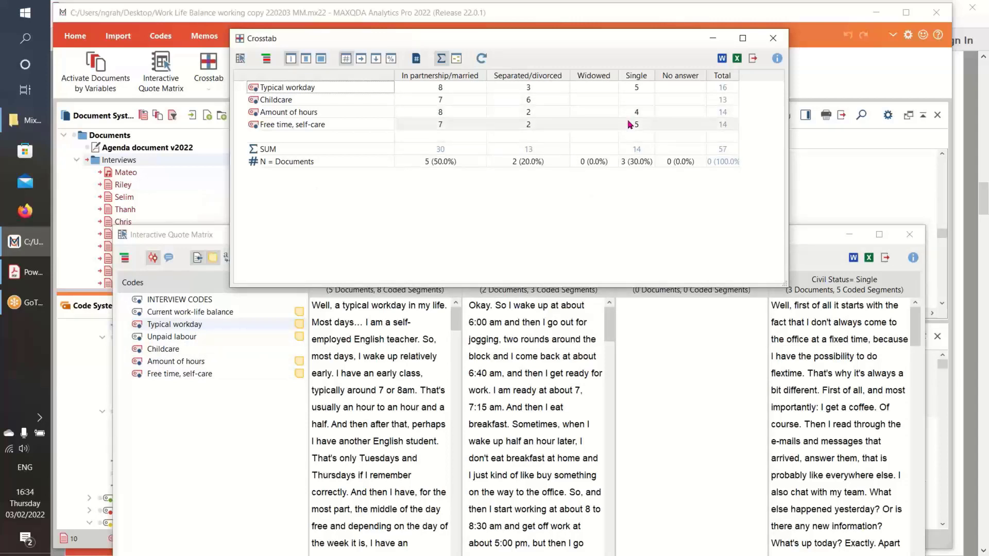
click(692, 353)
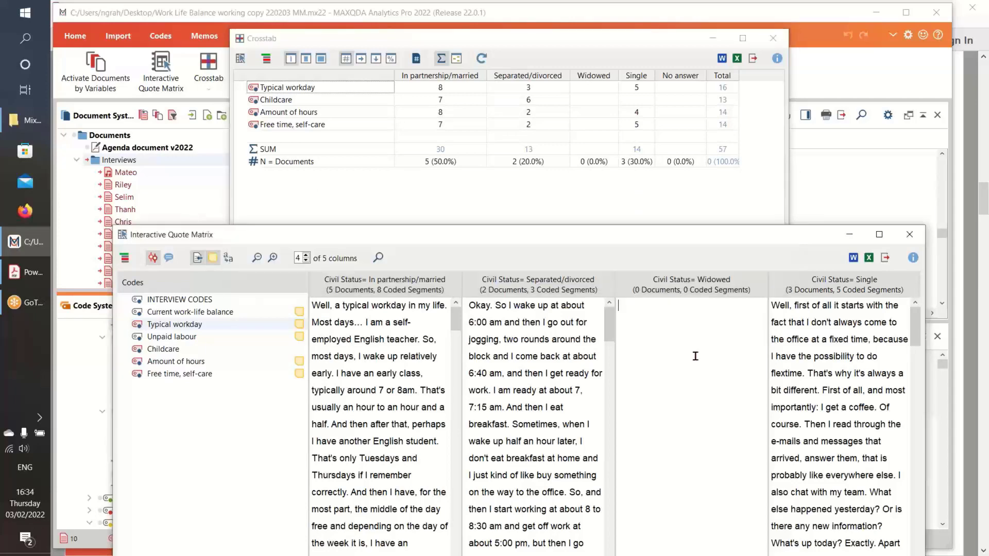
- Display the Amount of hours segments in the quote matrix and read through those of the Single group
click(188, 365)
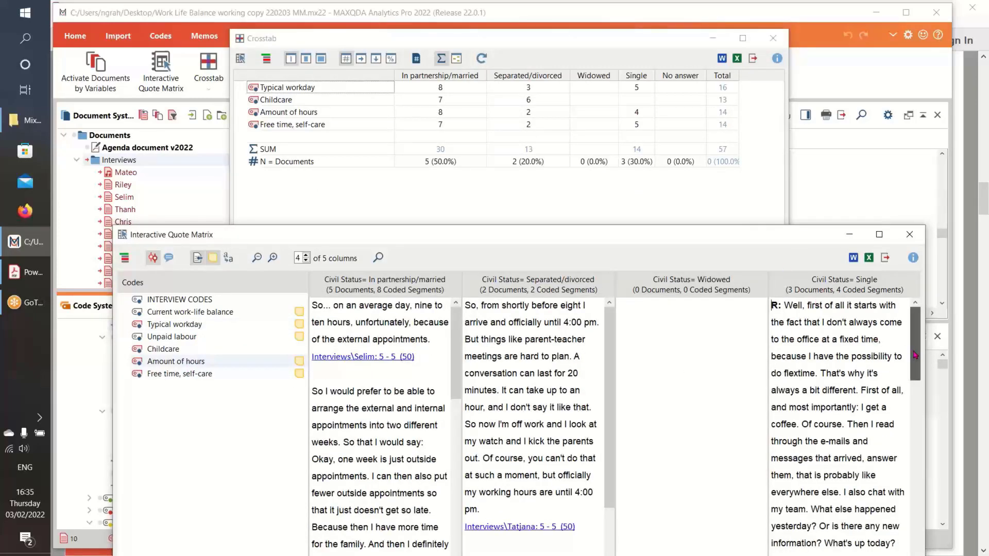
scroll(877, 309, down, 1)
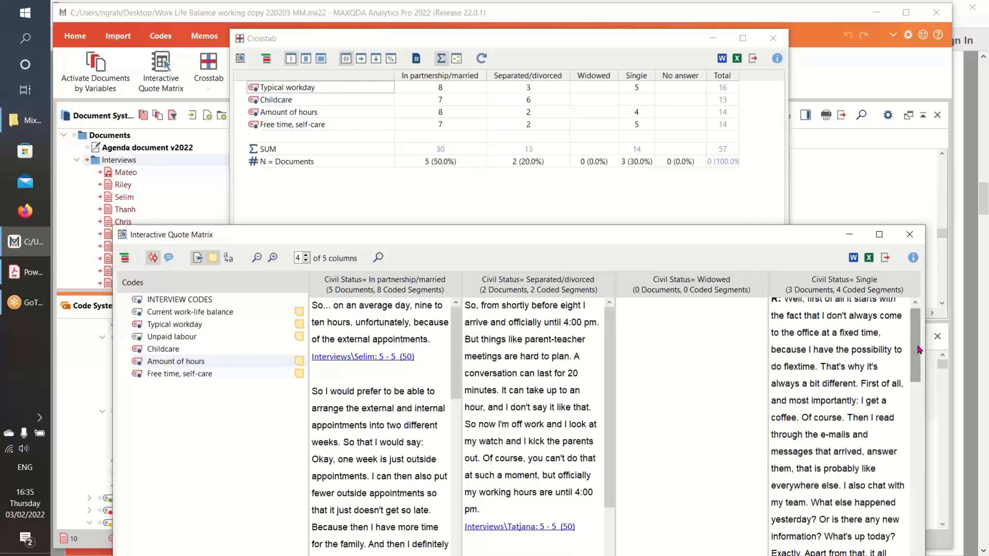
drag(920, 350, 920, 373)
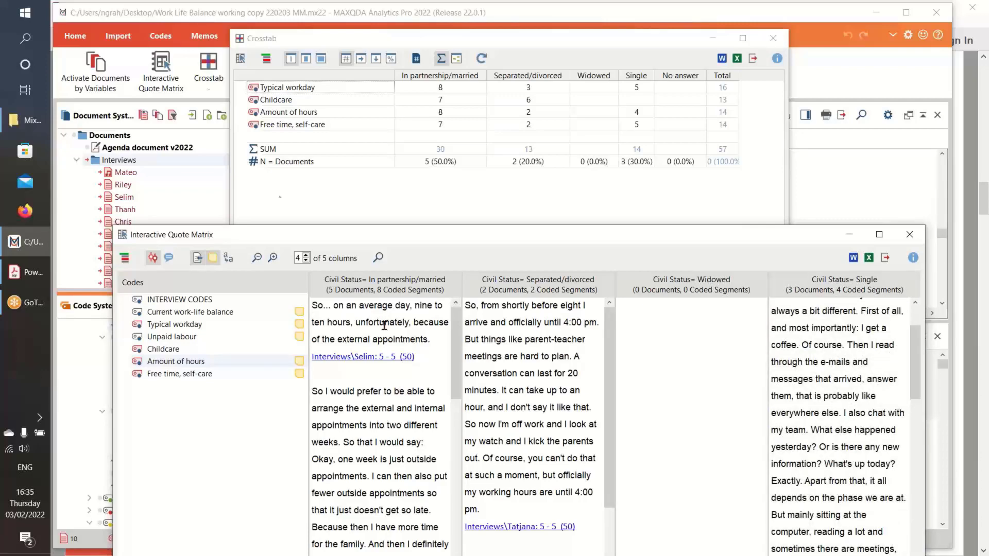
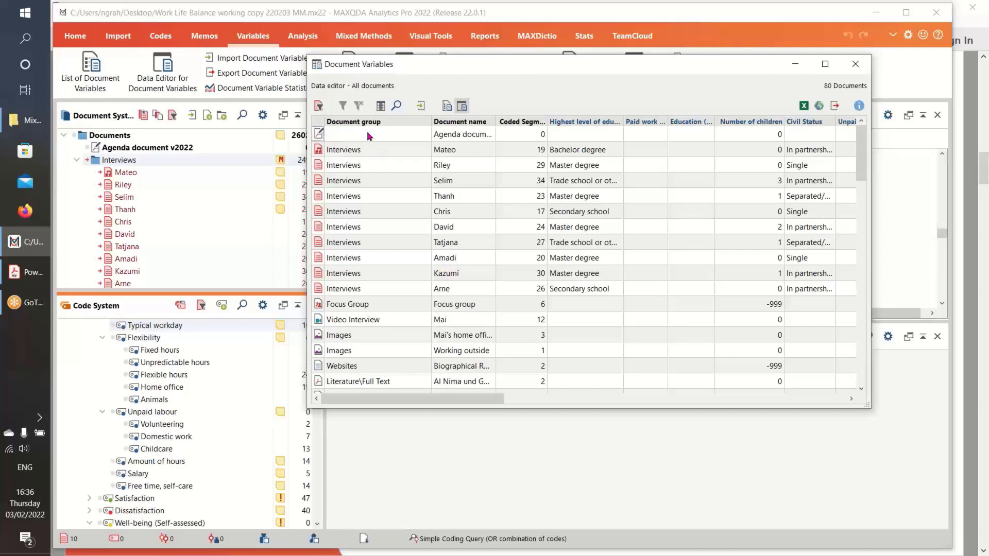
- Close the document variables data editor, return to the mixed methods tools, and advance the agenda document to page 6
click(856, 65)
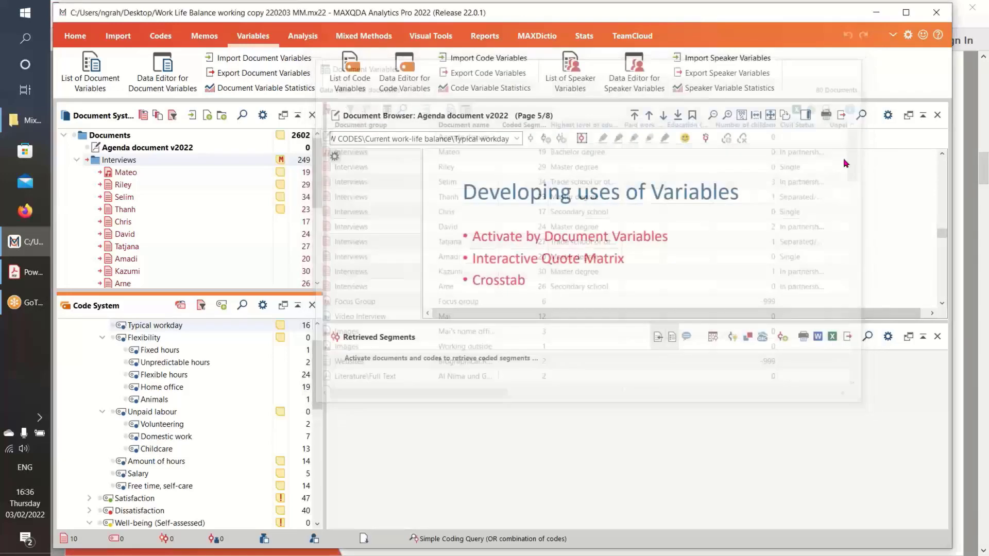
click(367, 37)
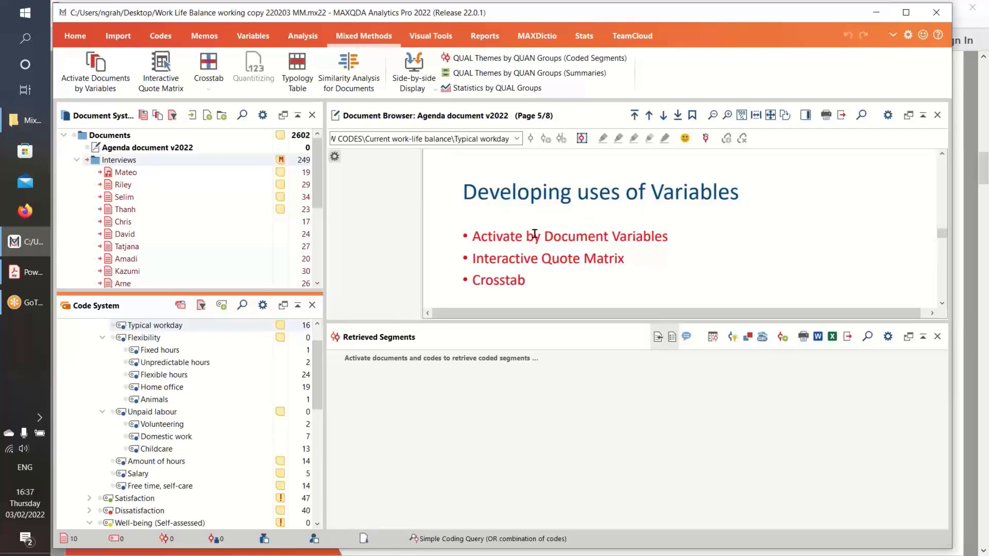
click(664, 116)
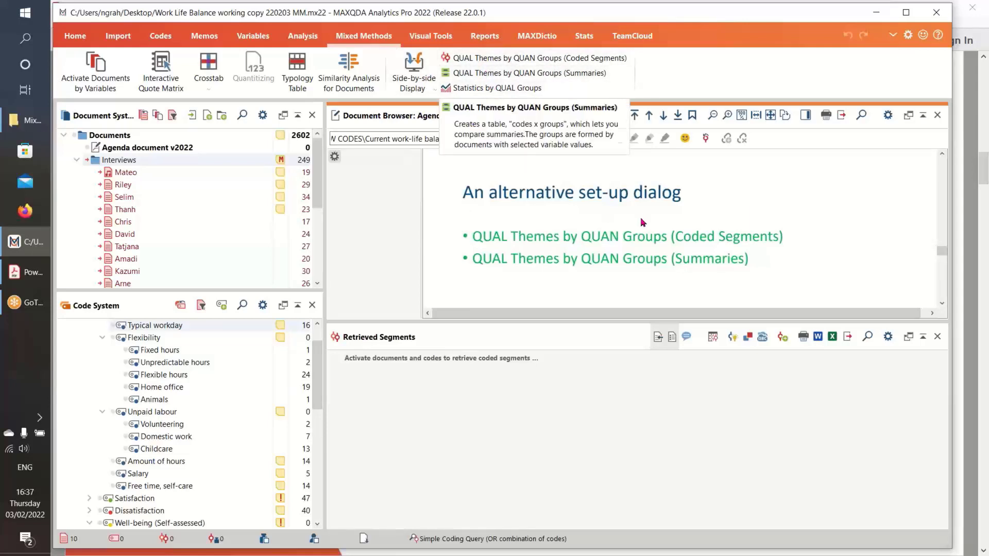
- Switch to Adobe Acrobat Reader to review the diagram linking qualitative and quantitative data, and return to MAXQDA
click(39, 273)
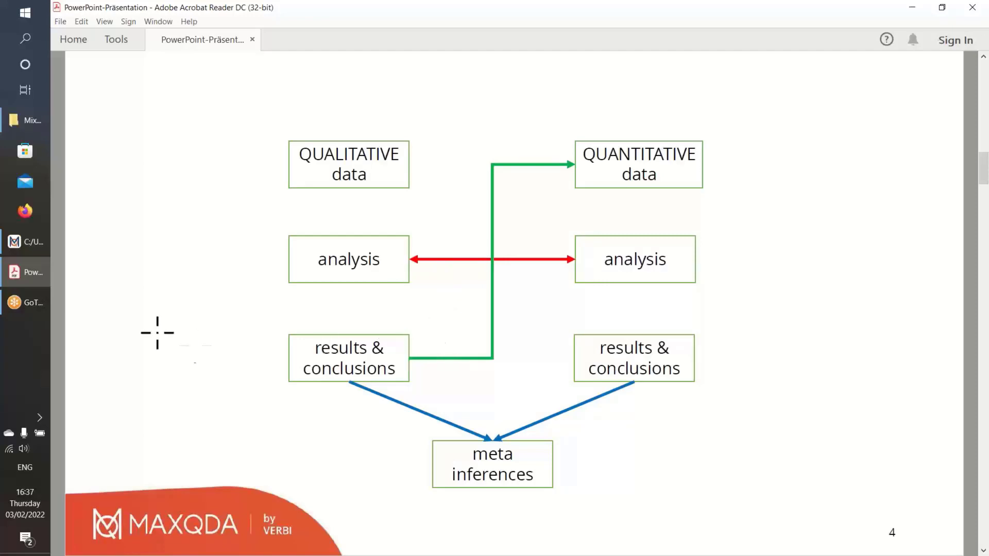
click(26, 242)
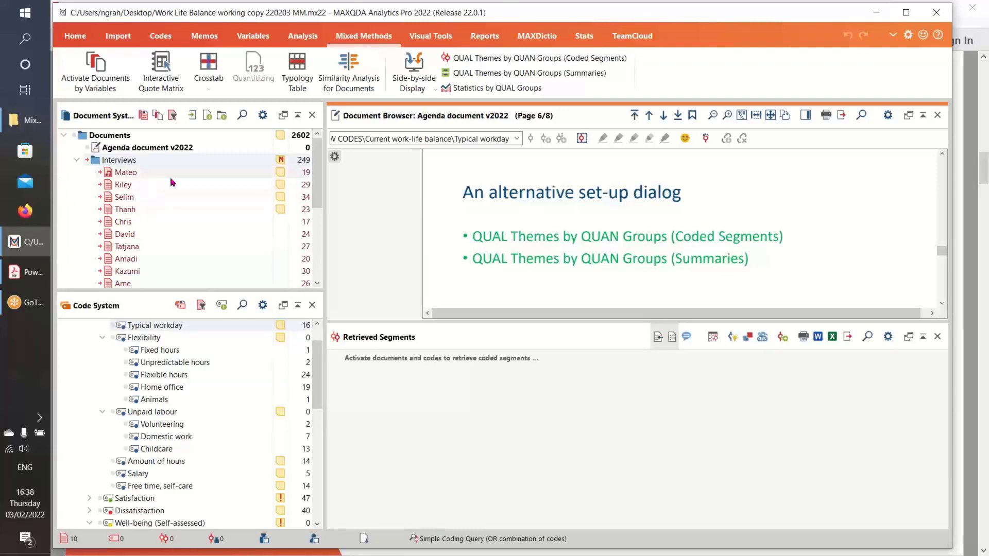
- Set up QUAL Themes by QUAN Groups (Coded Segments) with Civil Status groups In partnership/married, Separated/divorced, Single and Widowed
click(488, 59)
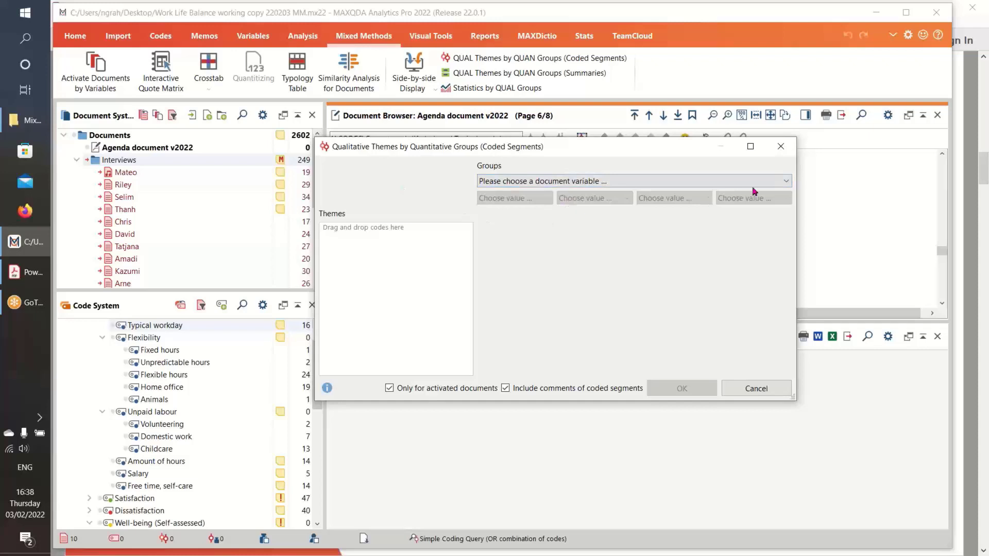
click(786, 182)
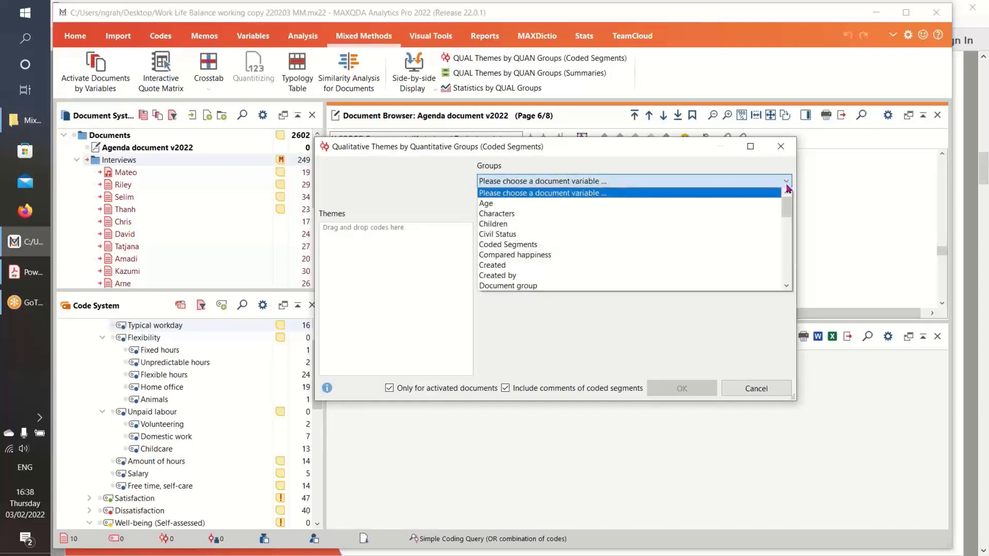
click(589, 237)
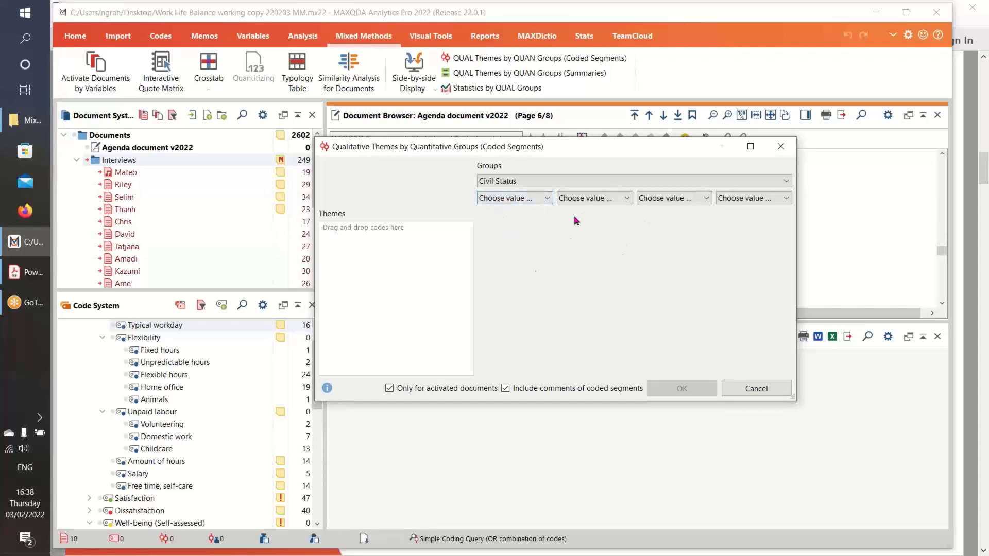
click(547, 199)
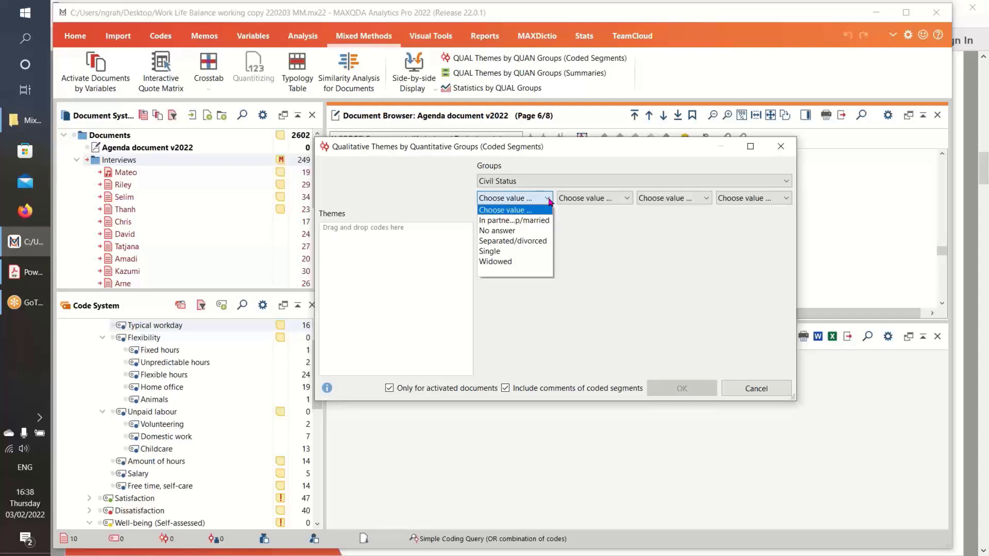
click(536, 225)
click(627, 199)
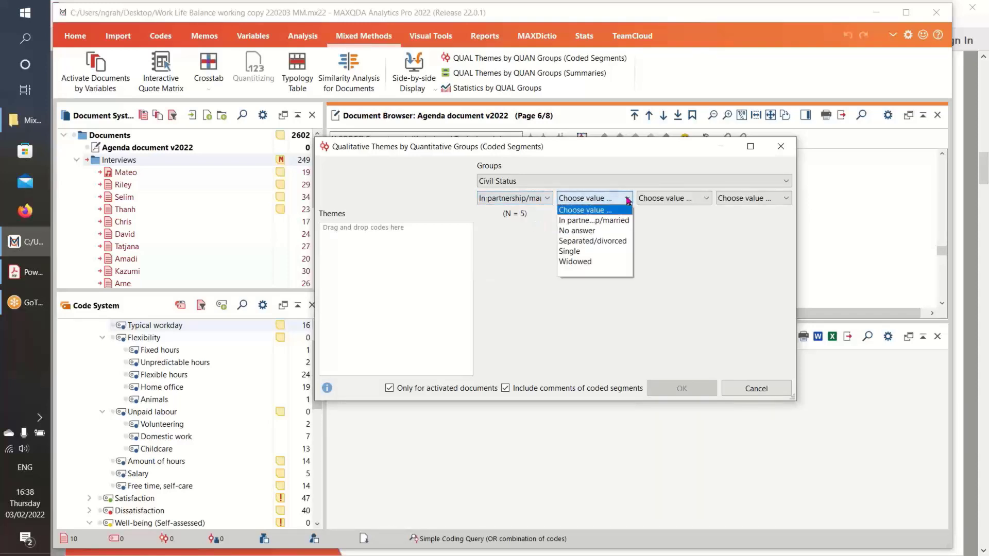
click(620, 241)
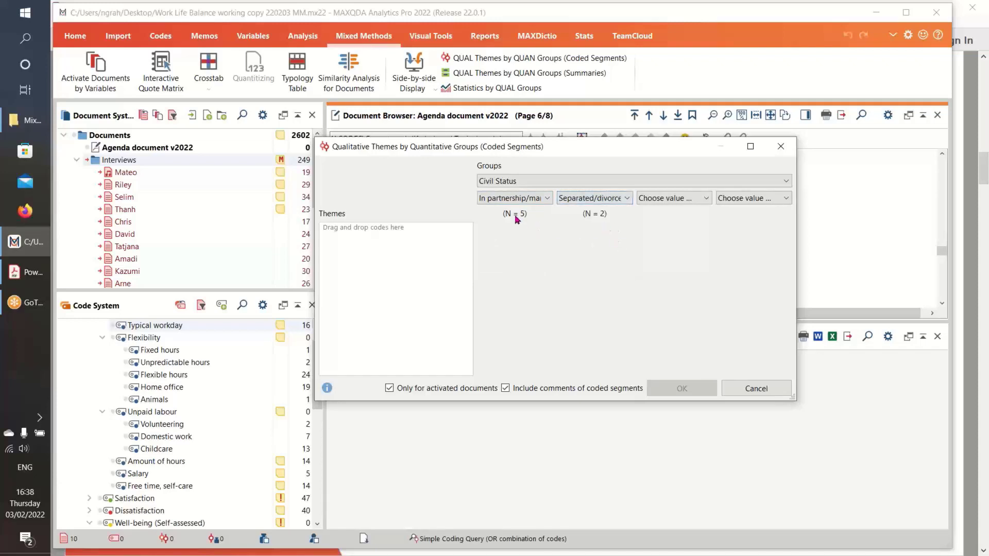
click(707, 201)
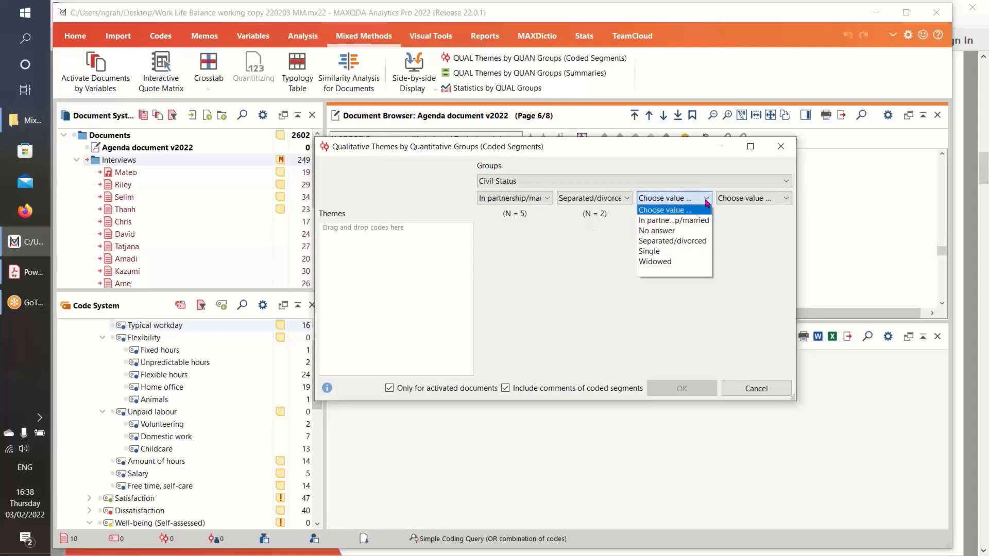
click(695, 251)
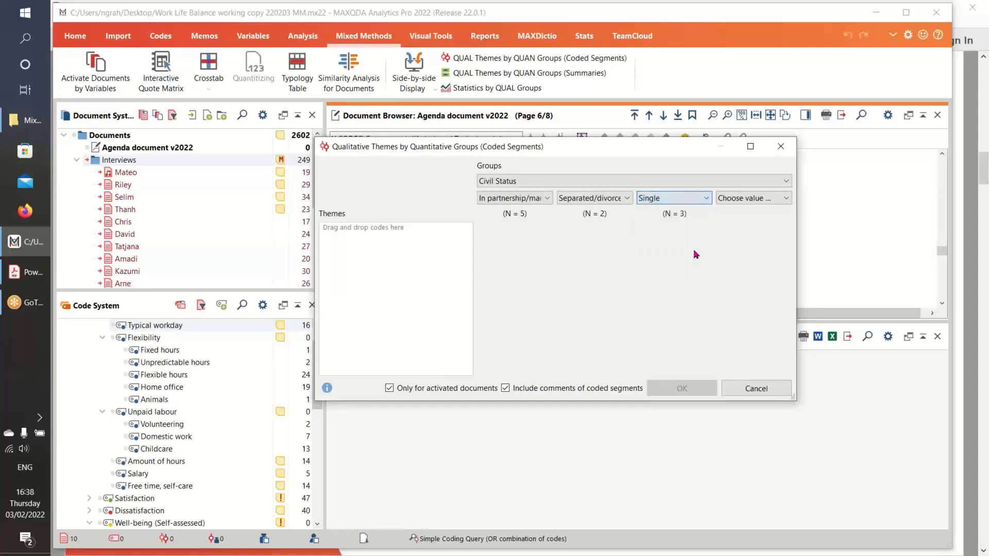
click(786, 199)
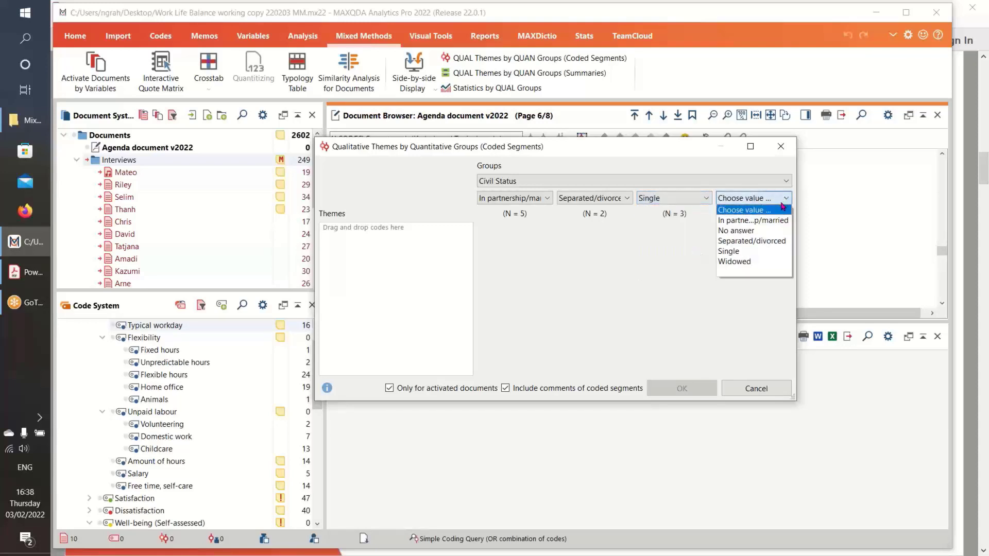
click(771, 261)
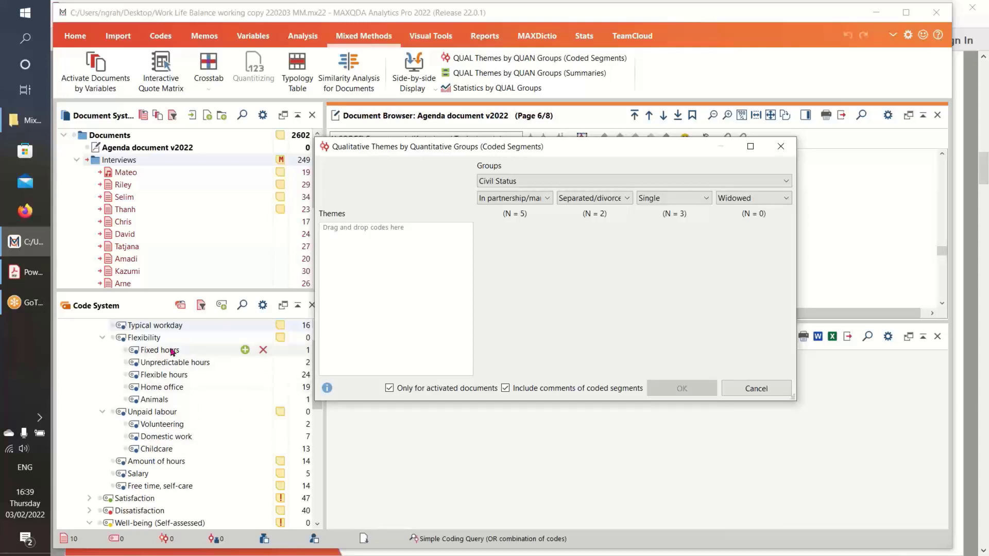
- Add the codes Typical workday, Childcare, Free time, self-care and Domestic work as themes for the comparison
drag(165, 325, 374, 275)
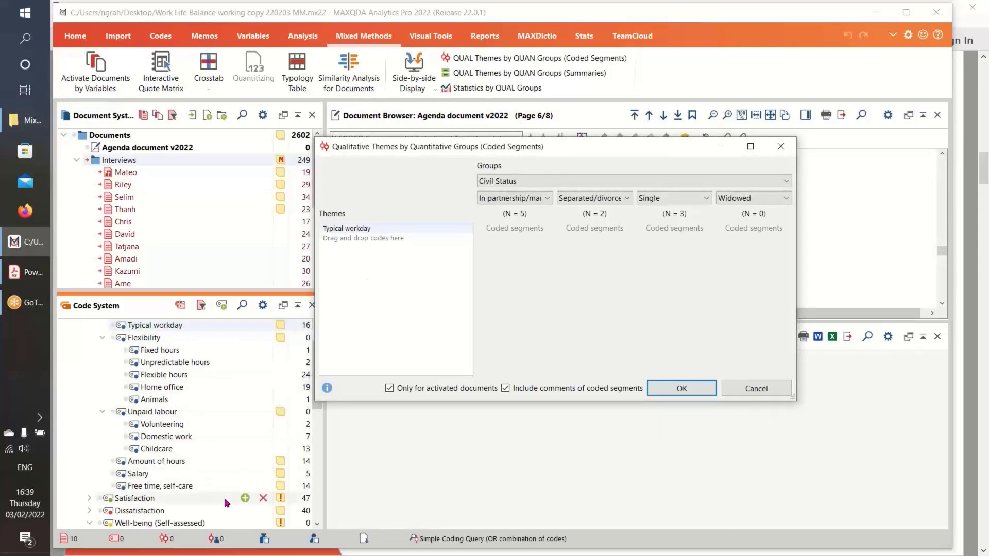
drag(156, 449, 398, 352)
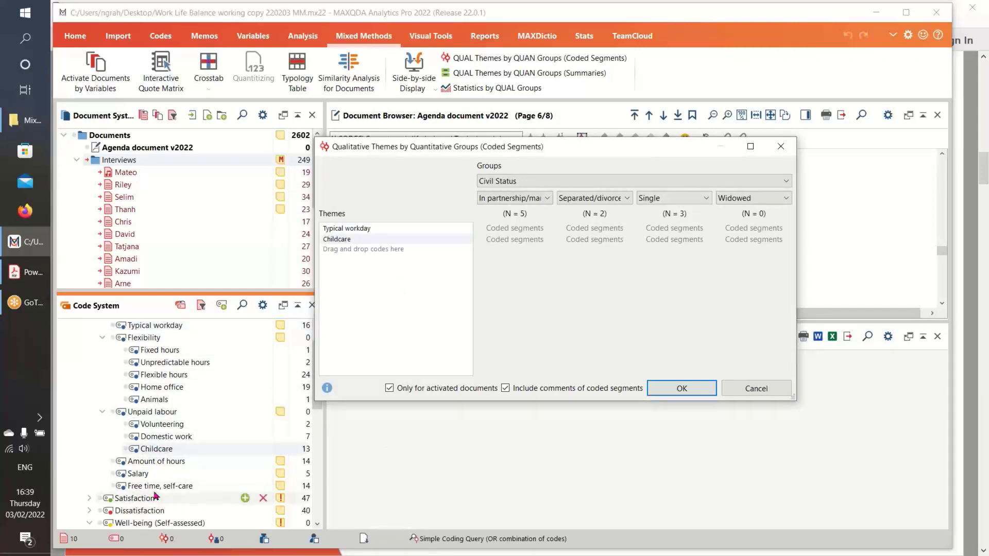
drag(151, 491, 407, 375)
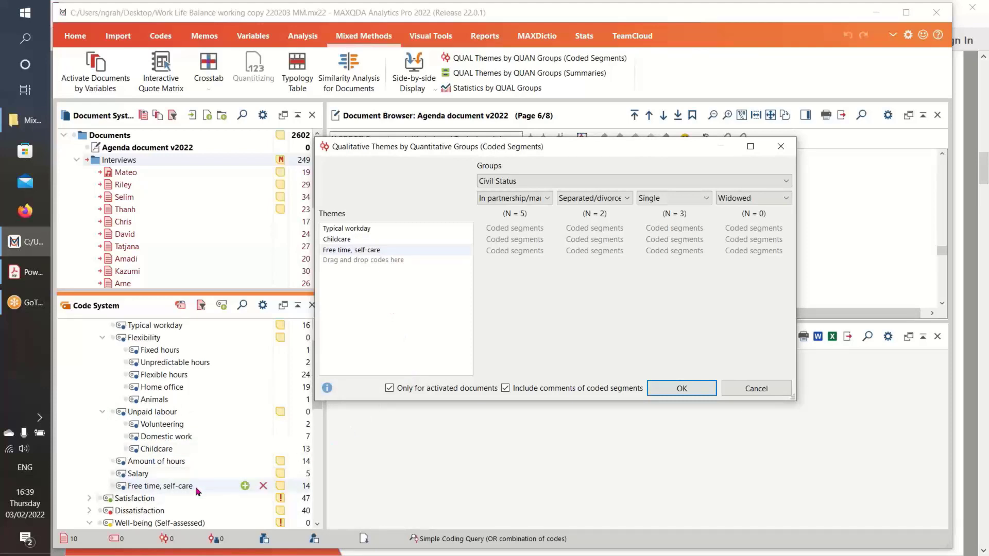
drag(166, 442, 379, 314)
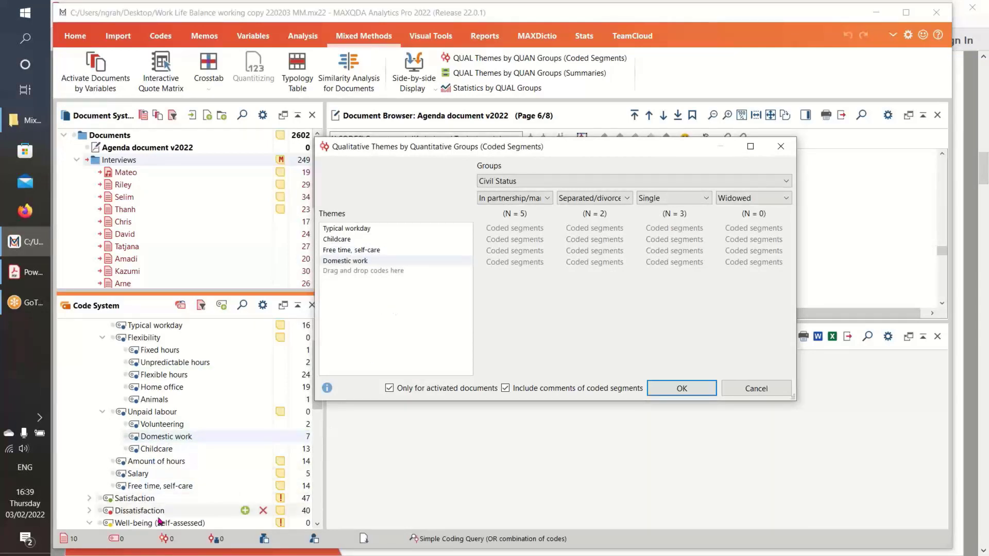
- Add the Satisfaction subcode Satisfied with workplace as a theme and generate the comparison table
click(89, 498)
scroll(230, 479, down, 2)
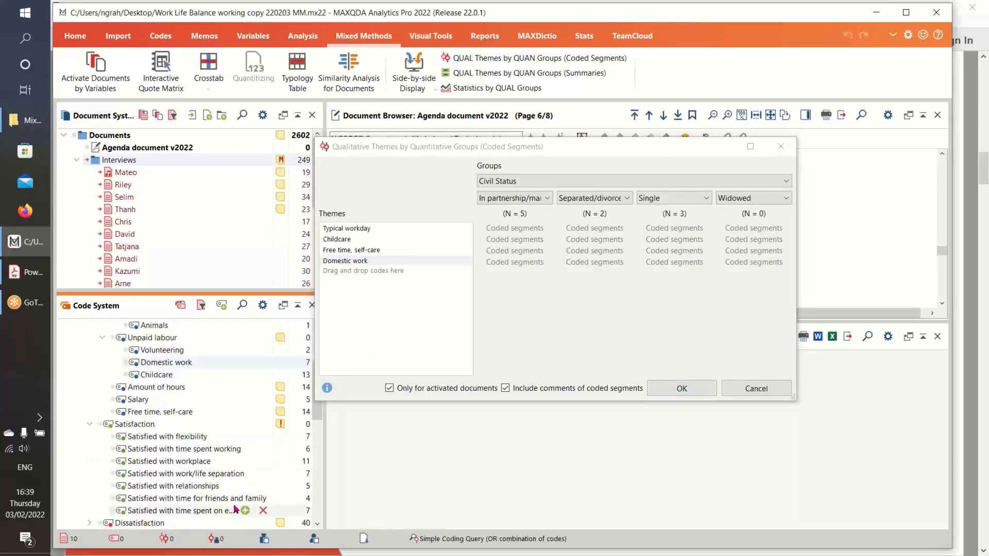
scroll(228, 489, down, 1)
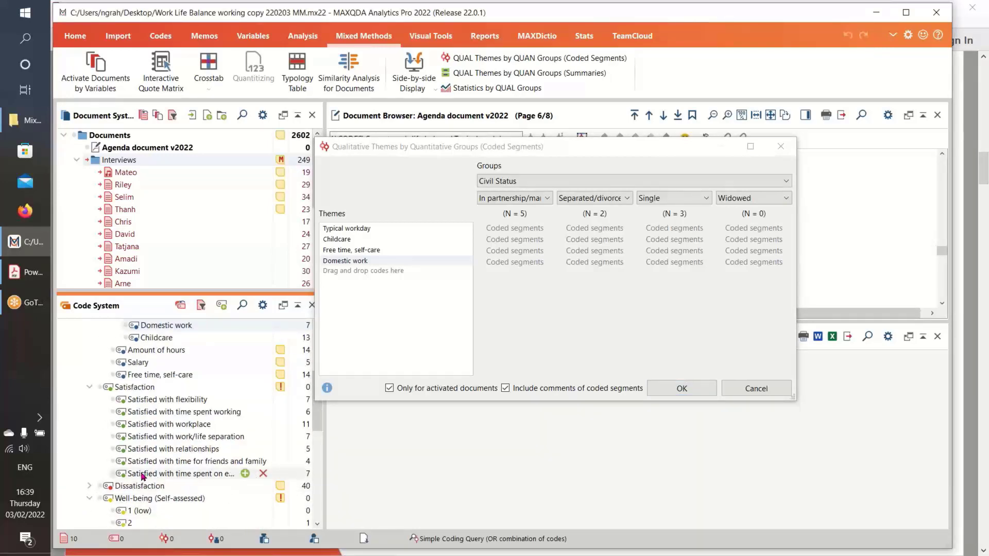
drag(158, 426, 386, 325)
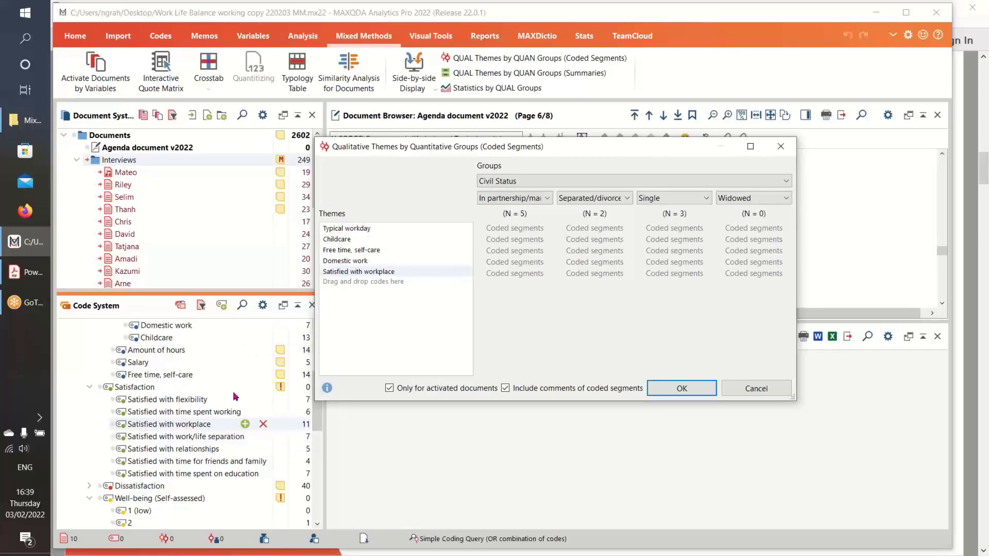
click(682, 389)
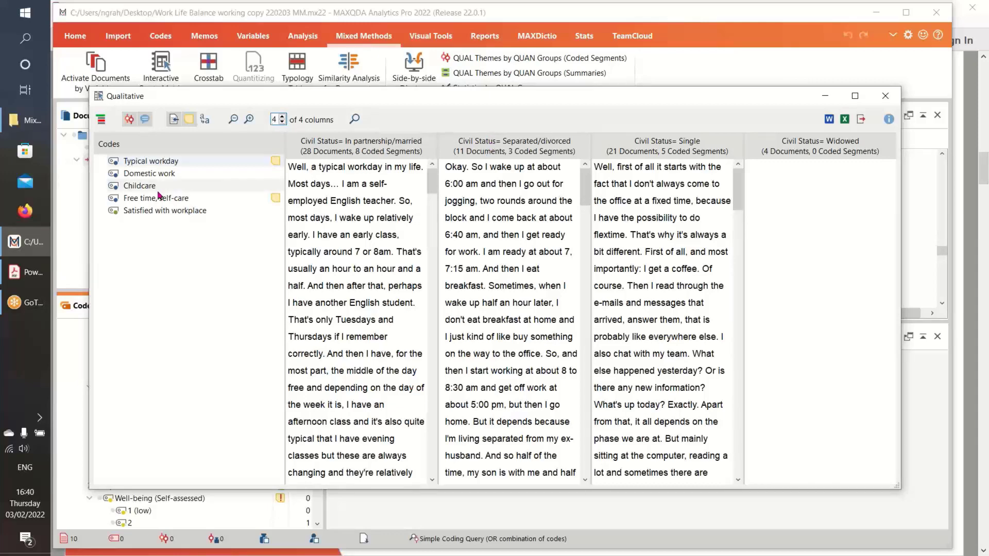
- Compare the Domestic work and Satisfied with workplace segments across the civil status groups, and close the results table
click(163, 174)
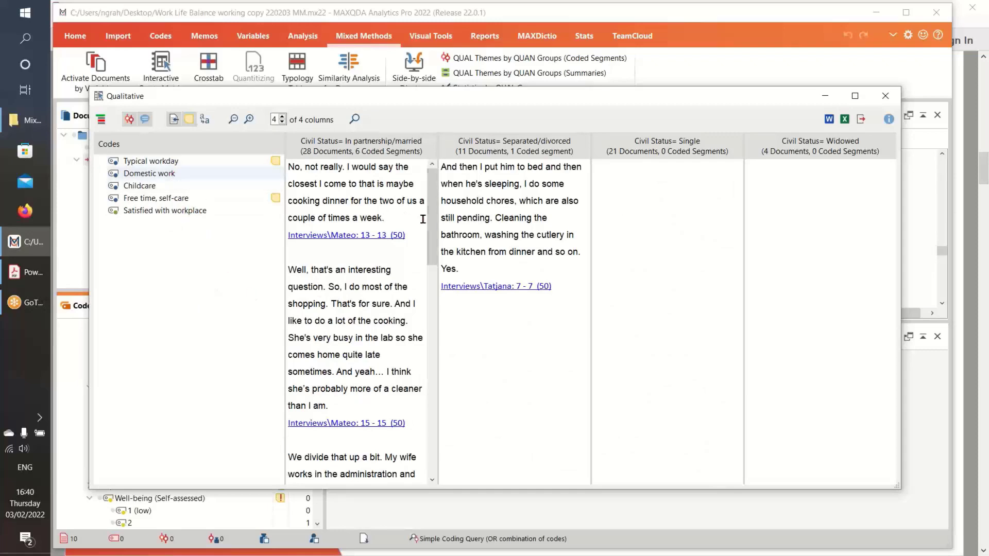
mouse_move(431, 236)
mouse_down()
mouse_move(436, 446)
mouse_move(441, 232)
mouse_up()
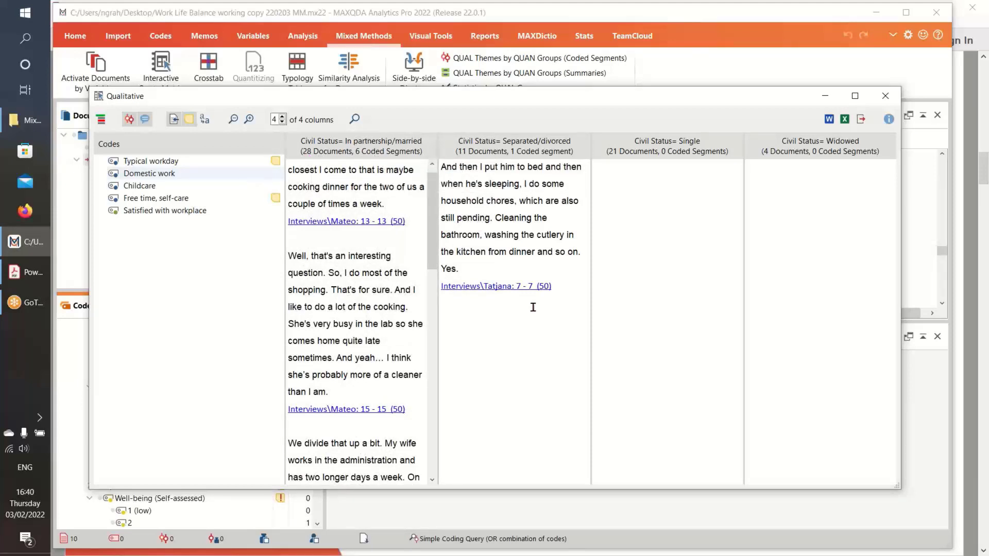
click(152, 212)
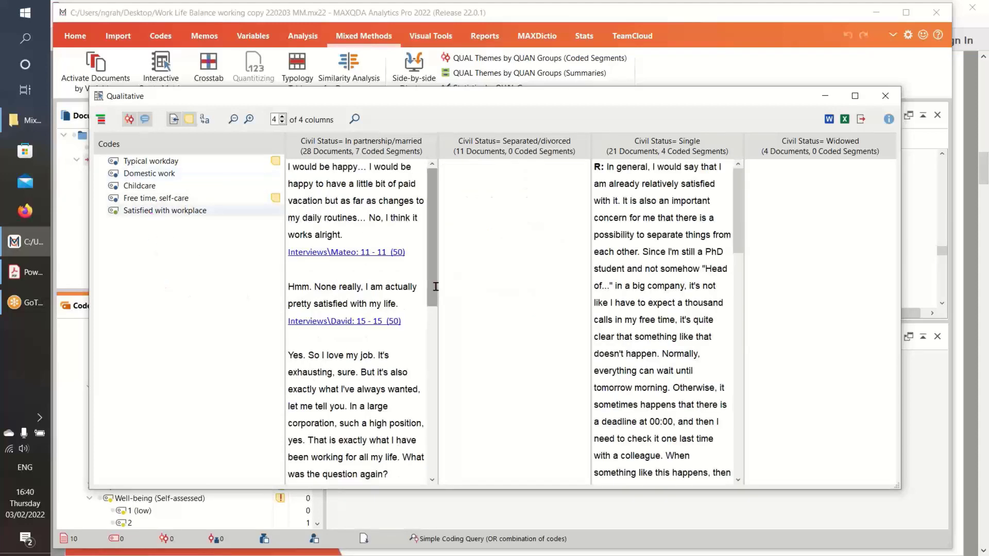
mouse_move(434, 231)
mouse_down()
mouse_move(433, 395)
mouse_move(433, 238)
mouse_up()
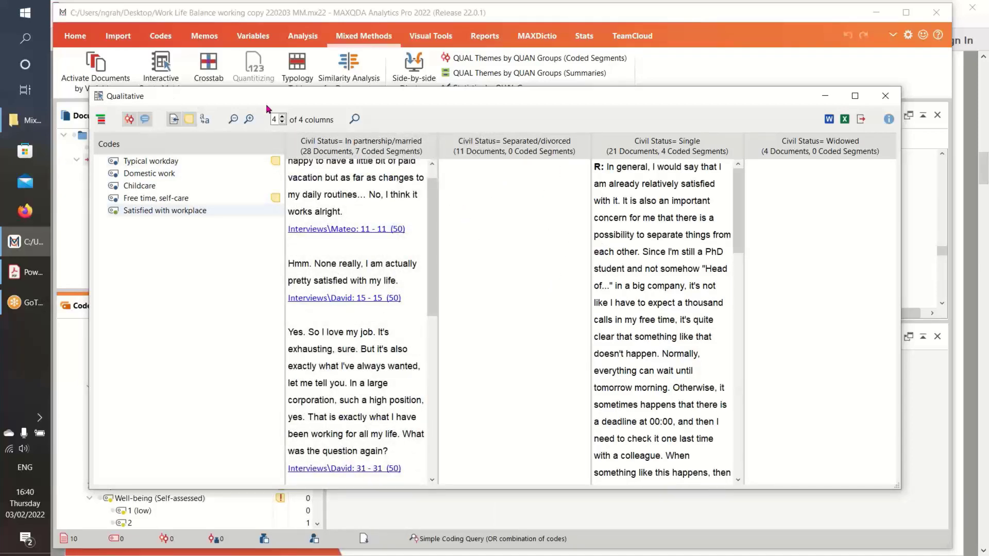
drag(266, 104, 268, 128)
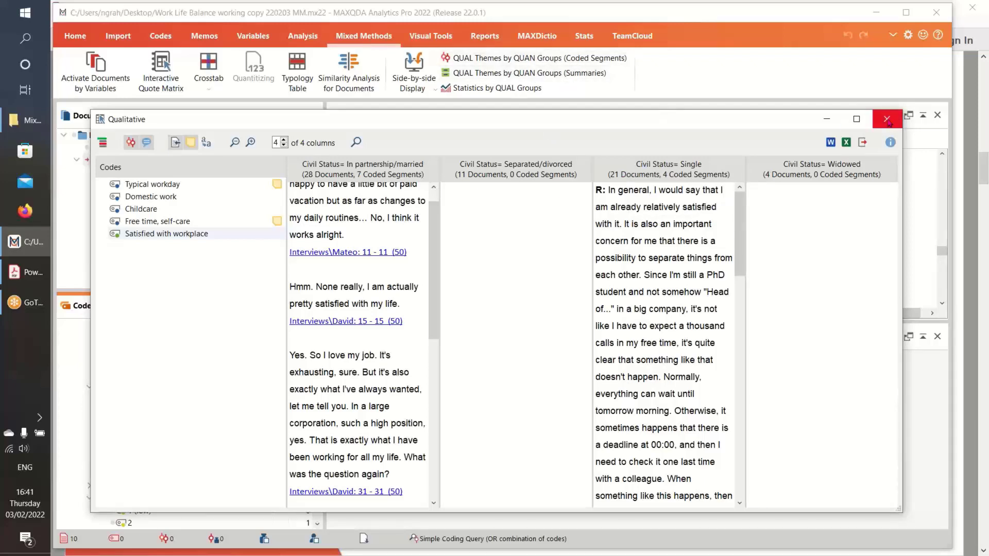
click(887, 119)
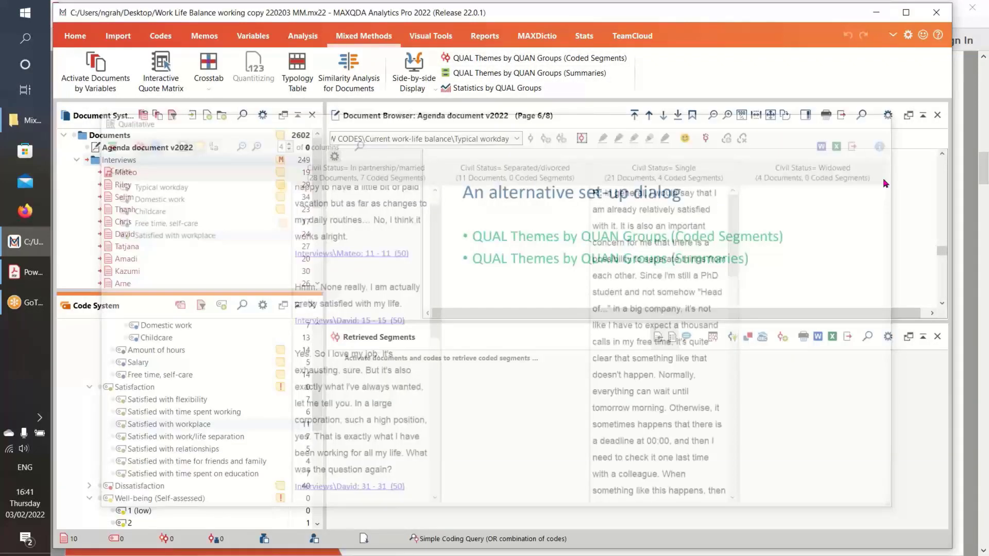
- Reopen the QUAL Themes by QUAN Groups (Coded Segments) setup, try Children as the grouping variable, and reset the variable selection
click(497, 59)
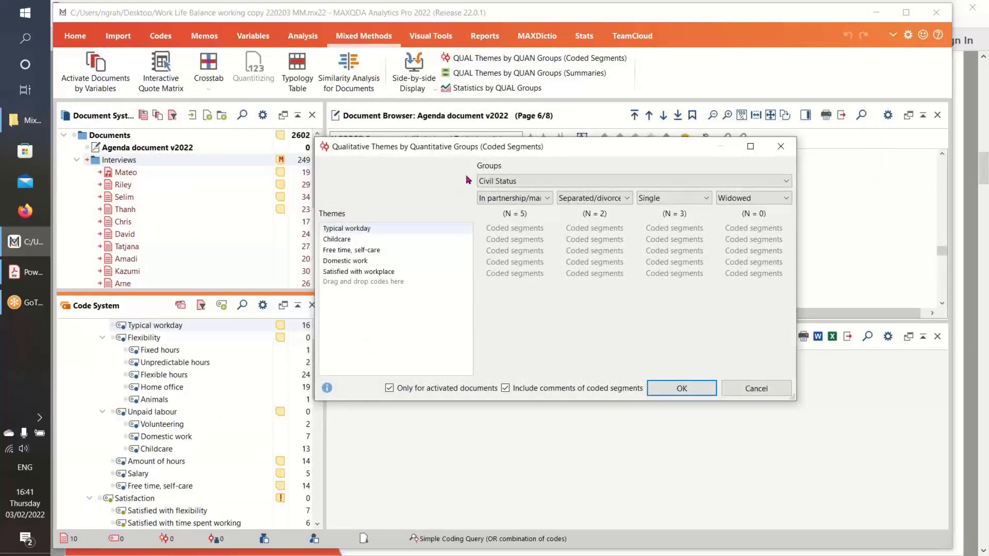
click(784, 182)
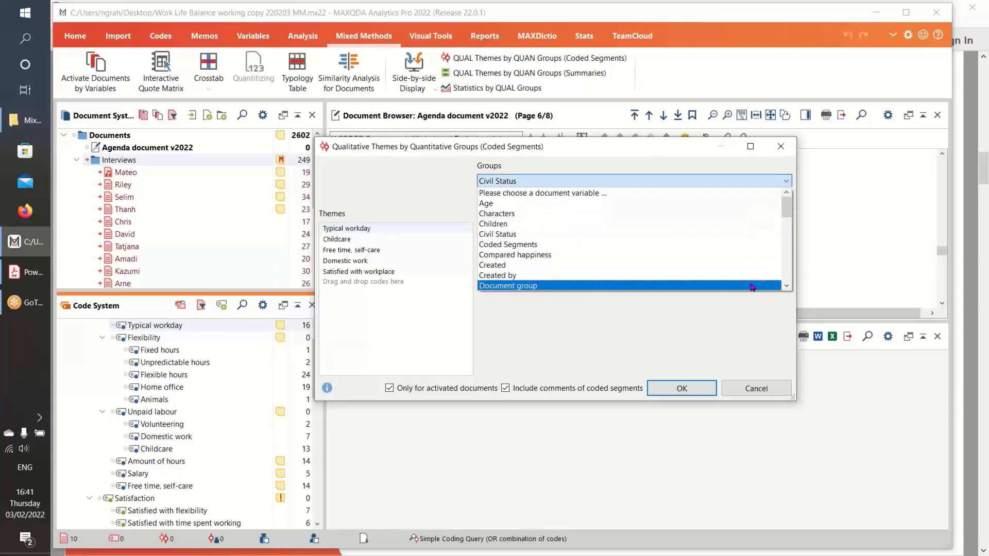
mouse_move(786, 215)
mouse_down()
mouse_move(788, 309)
mouse_move(788, 208)
mouse_up()
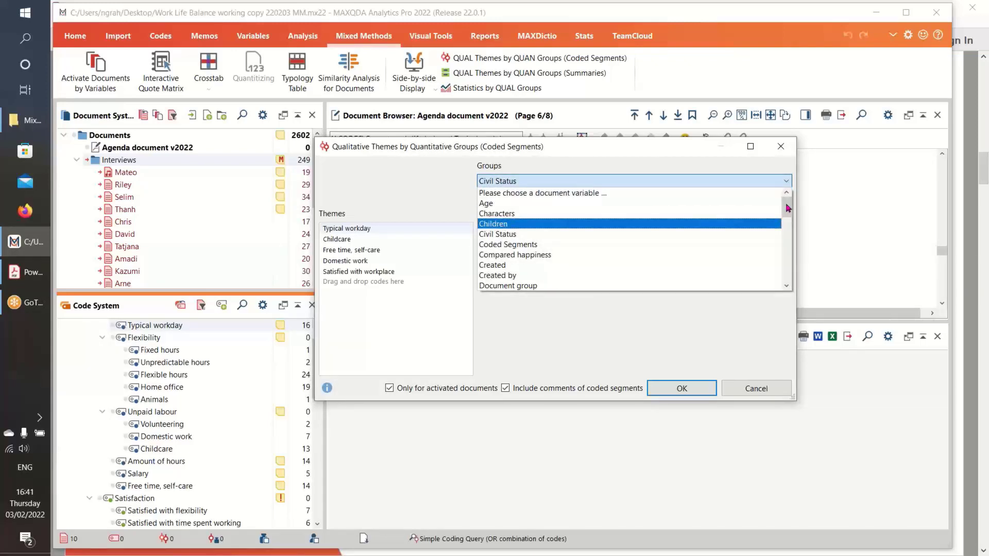
click(626, 224)
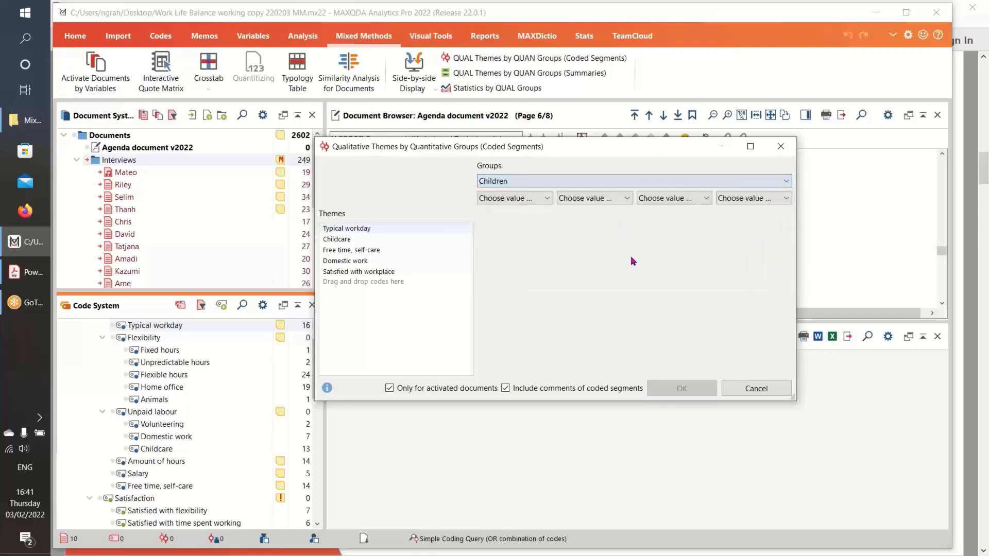
click(547, 198)
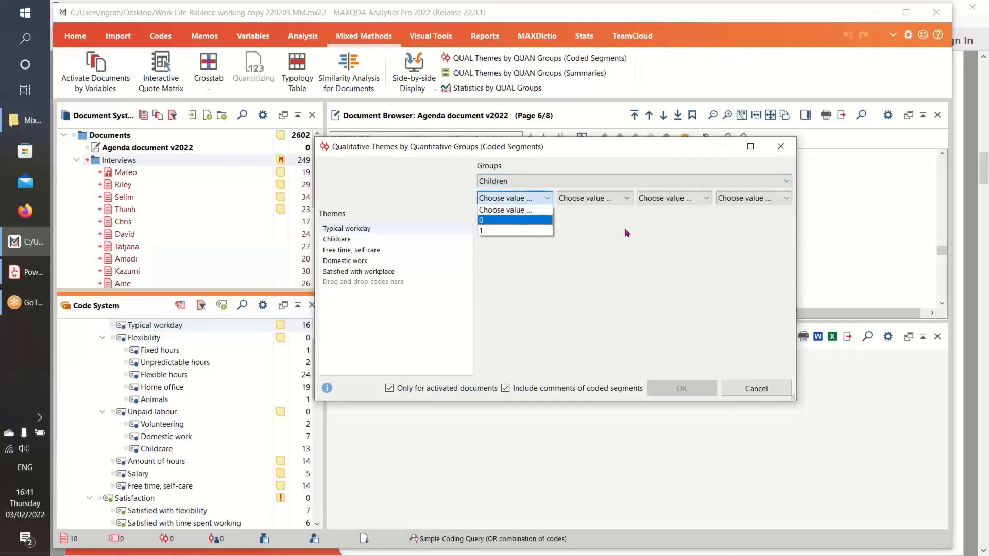
click(787, 182)
click(711, 195)
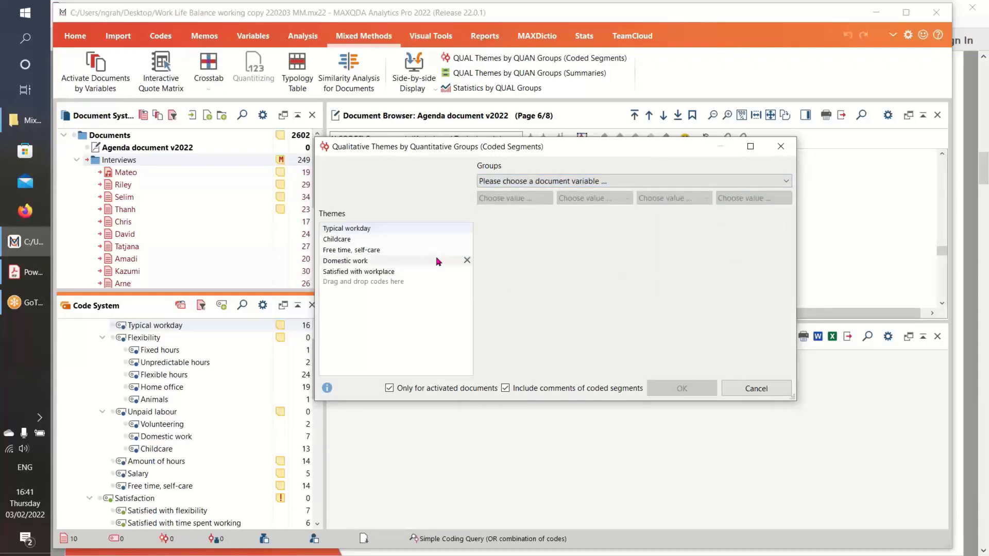
- Remove Satisfied with workplace, Domestic work, Free time, self-care and Childcare from the themes, and cancel the setup
click(467, 274)
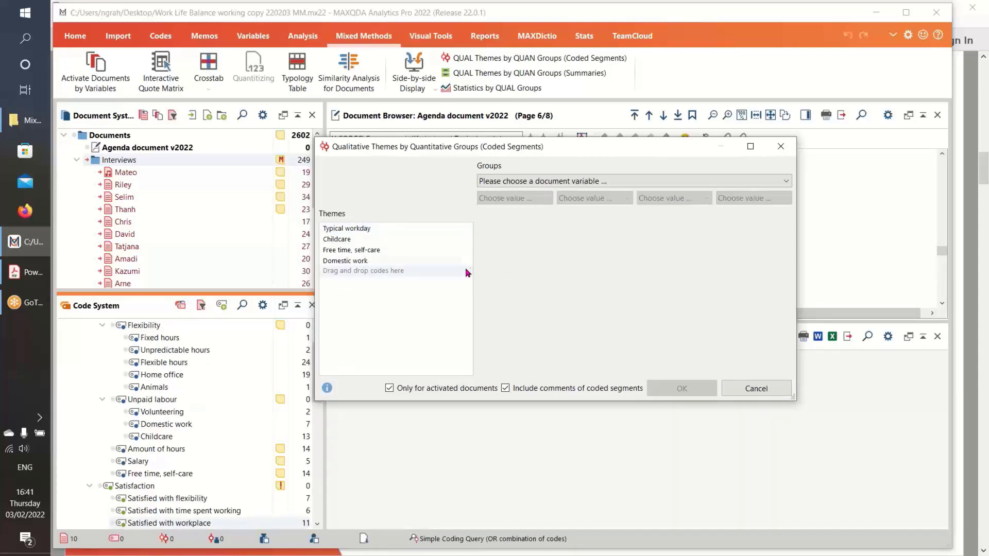
click(466, 262)
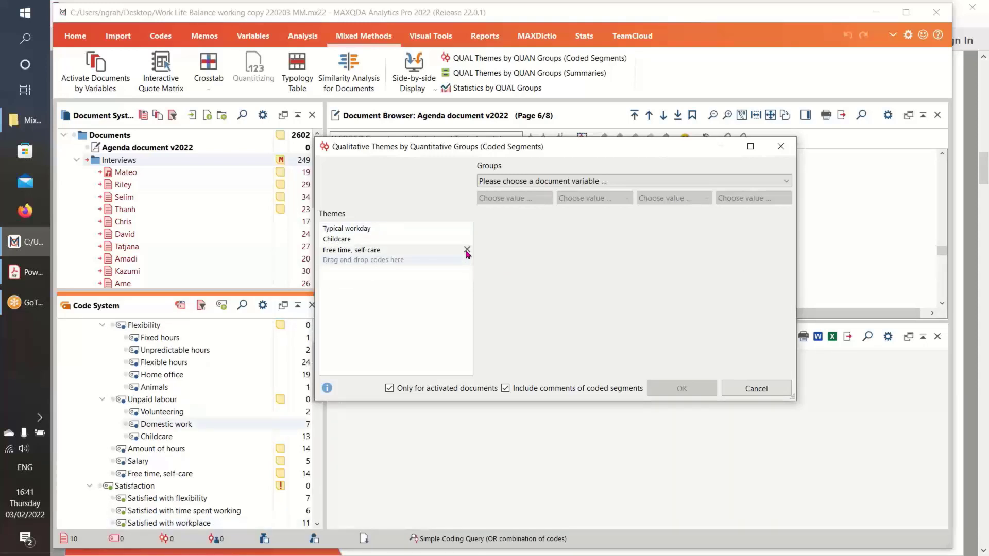
click(466, 250)
click(467, 239)
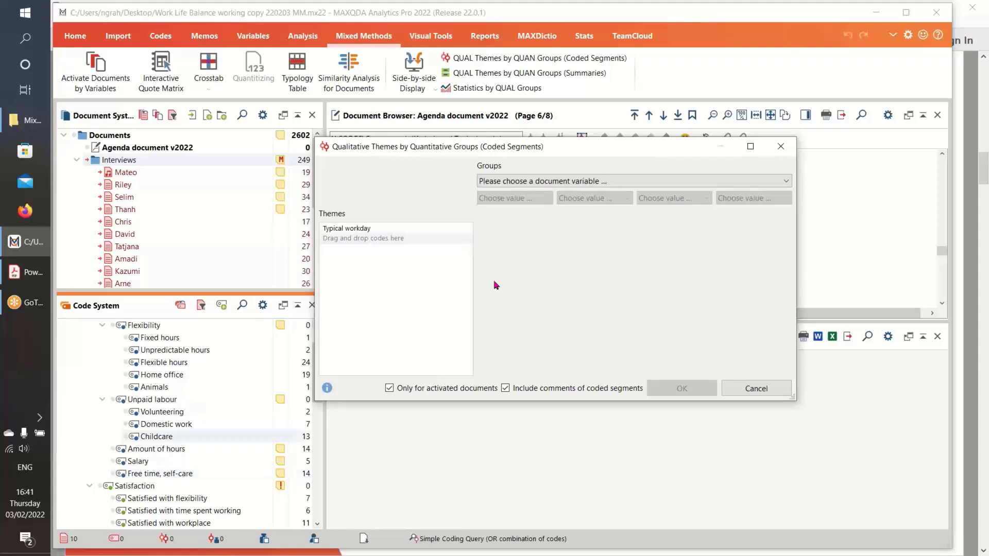
click(755, 388)
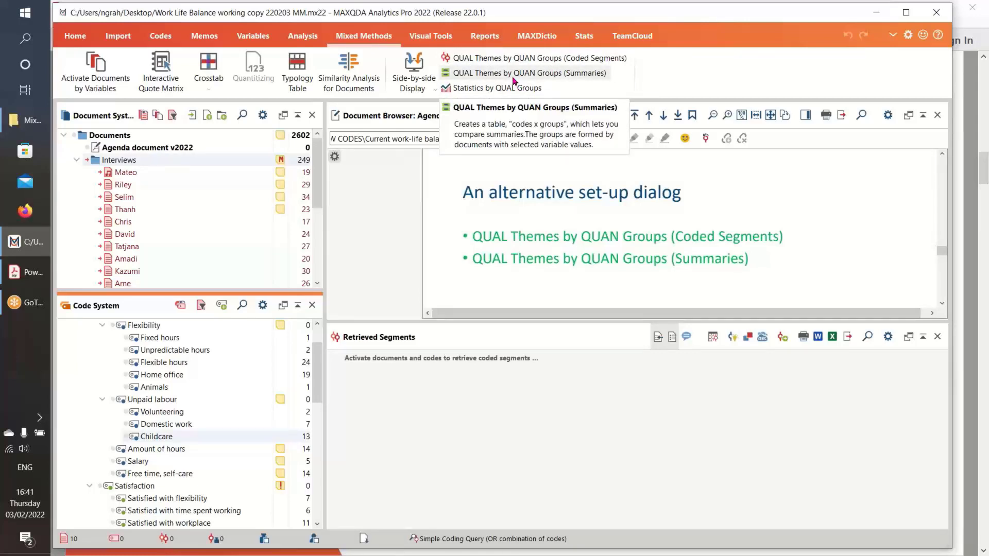
- Open the Summary Grid and view the first interview's coded segment and summary for Satisfied with time spent on education
click(301, 37)
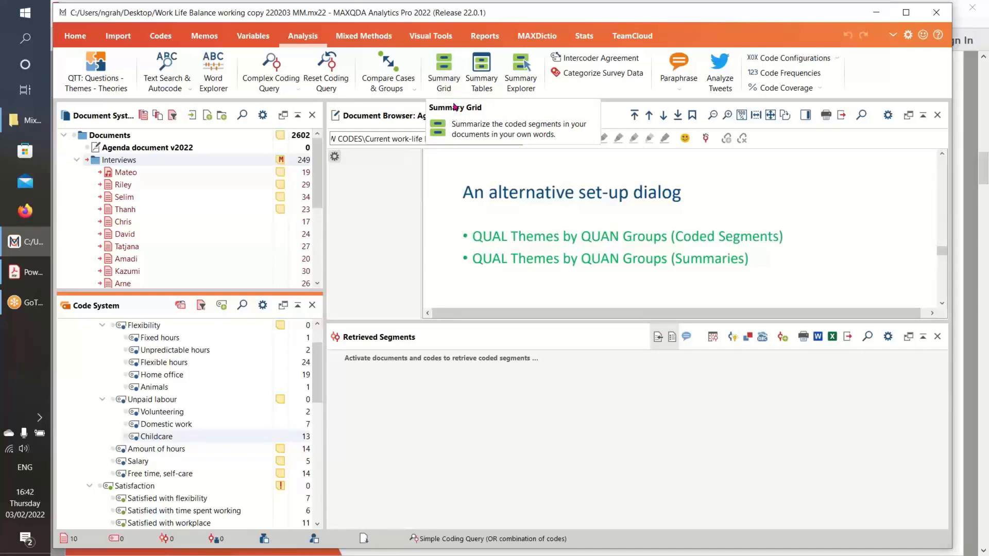
click(444, 65)
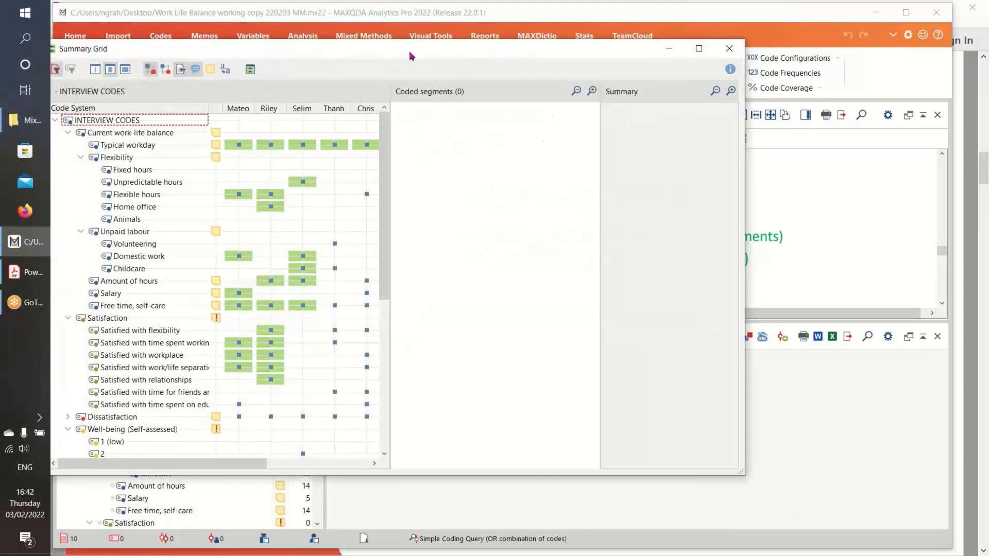
drag(399, 51, 500, 62)
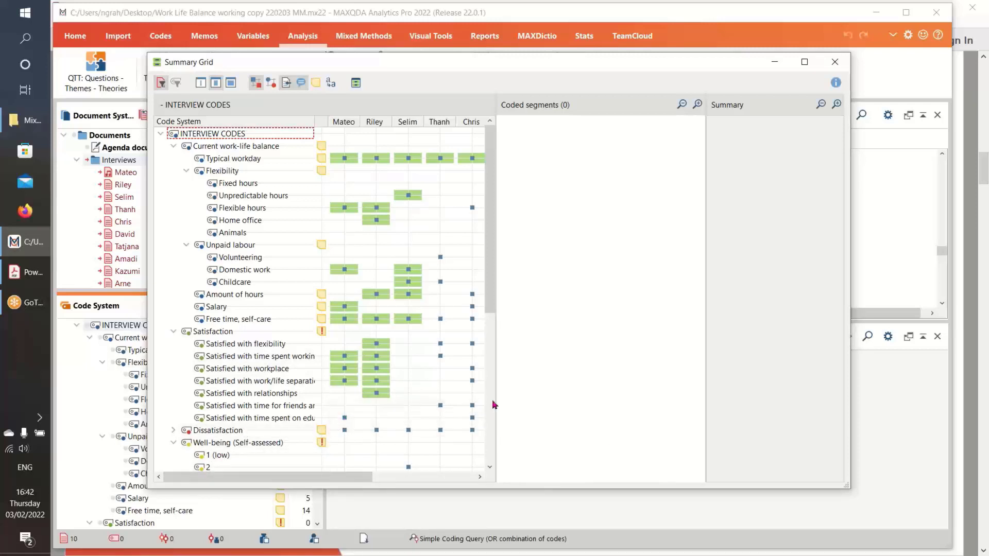
click(345, 418)
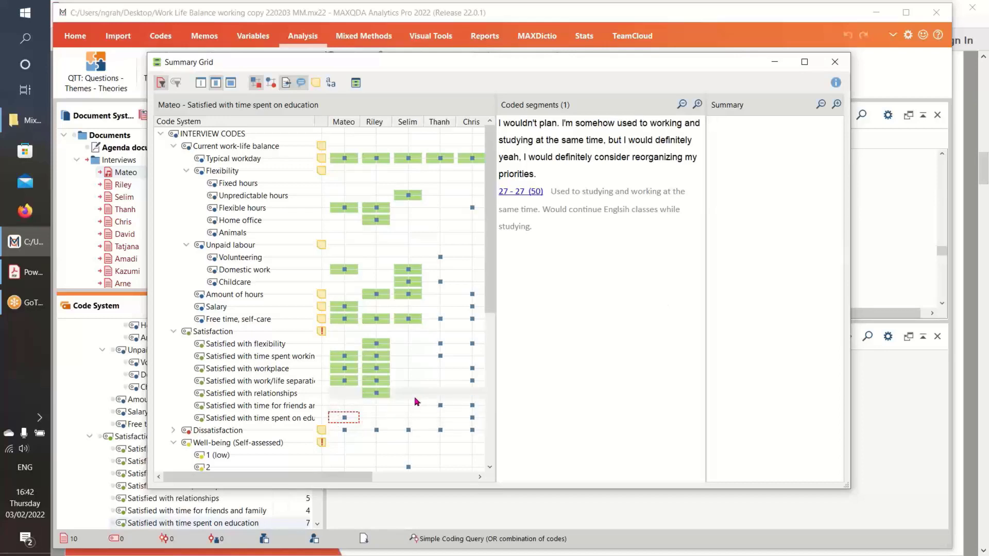
- Review the second interview's Typical workday coded segments alongside their summary, and close the Summary Grid
click(376, 159)
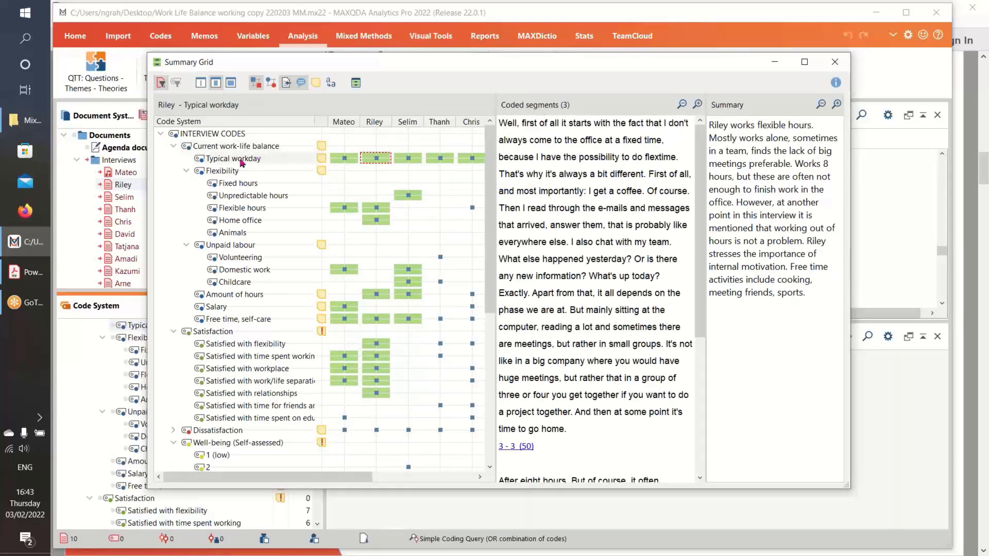
drag(701, 234, 701, 204)
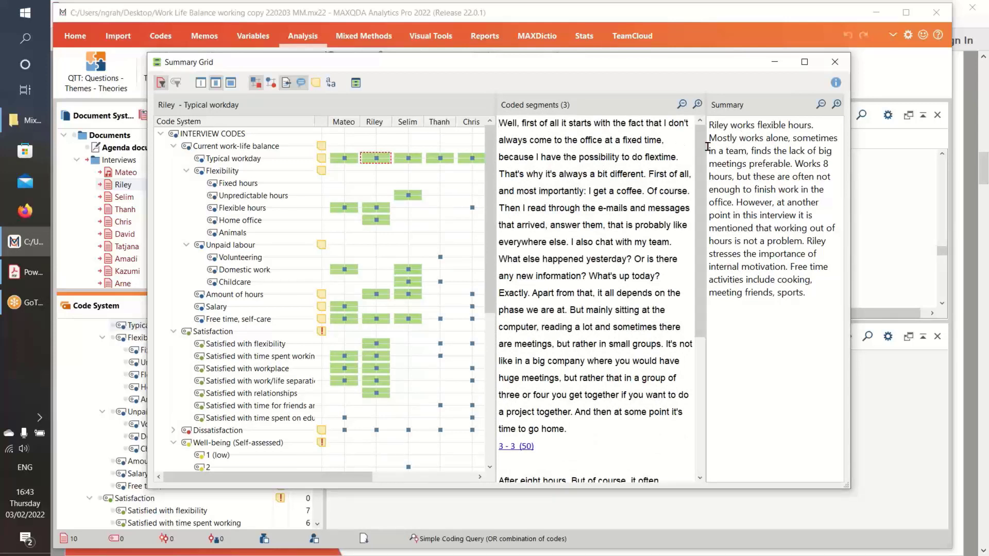
drag(497, 126, 591, 477)
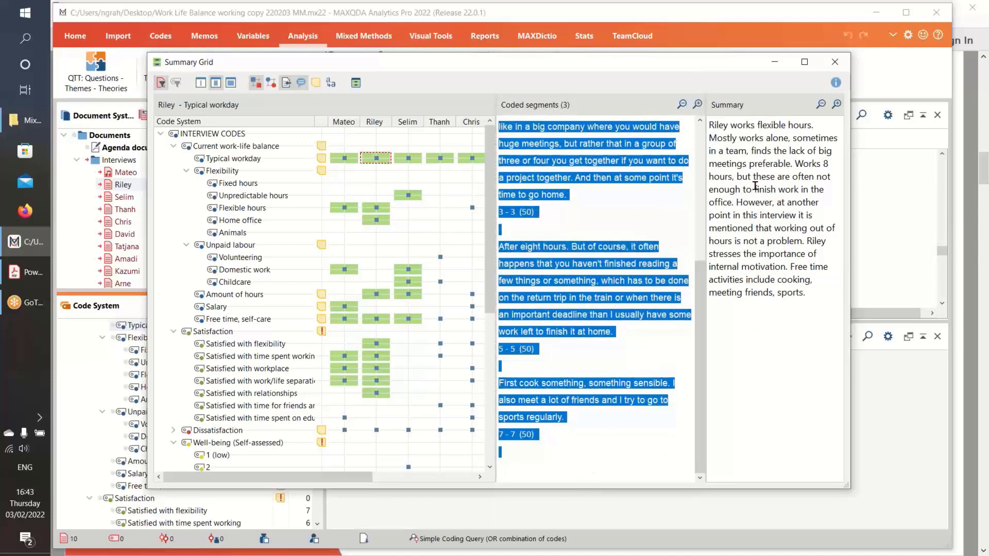
drag(699, 304, 699, 159)
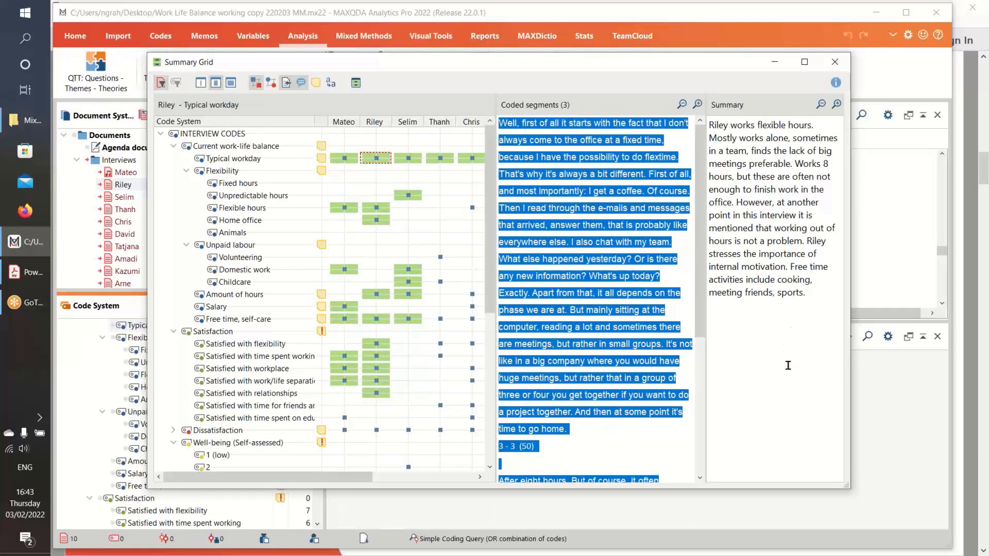
click(647, 450)
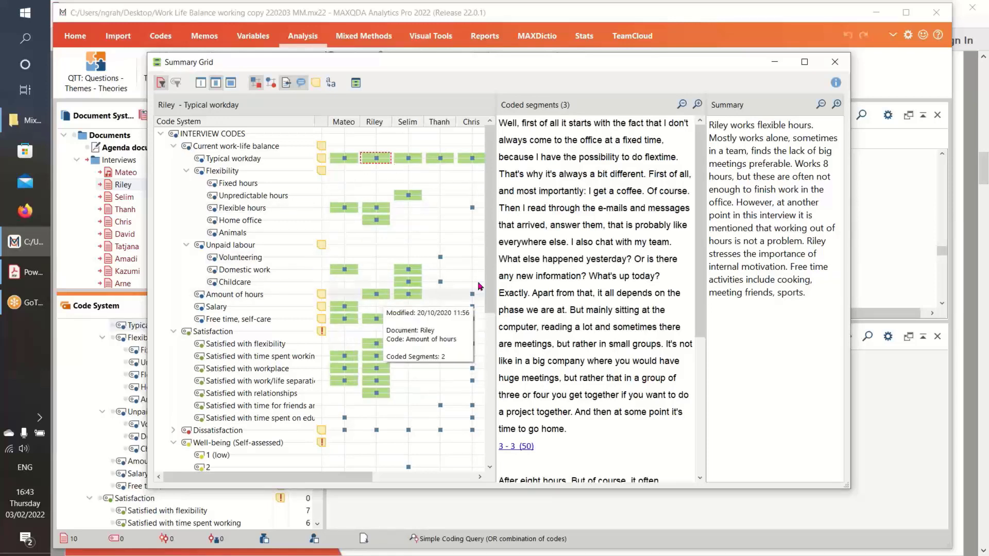
click(835, 61)
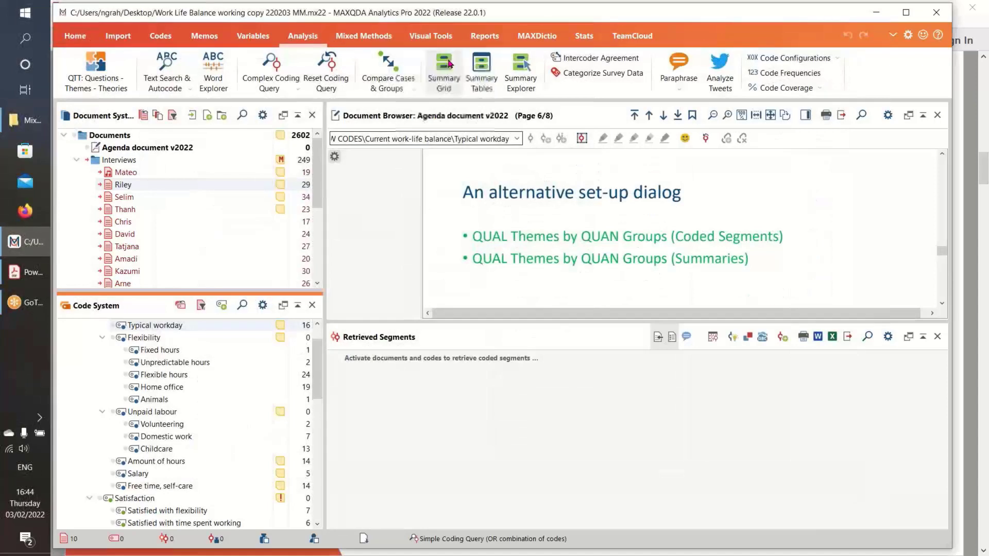
- Start a QUAL Themes by QUAN Groups (Summaries) comparison with Civil Status as the grouping variable
click(364, 35)
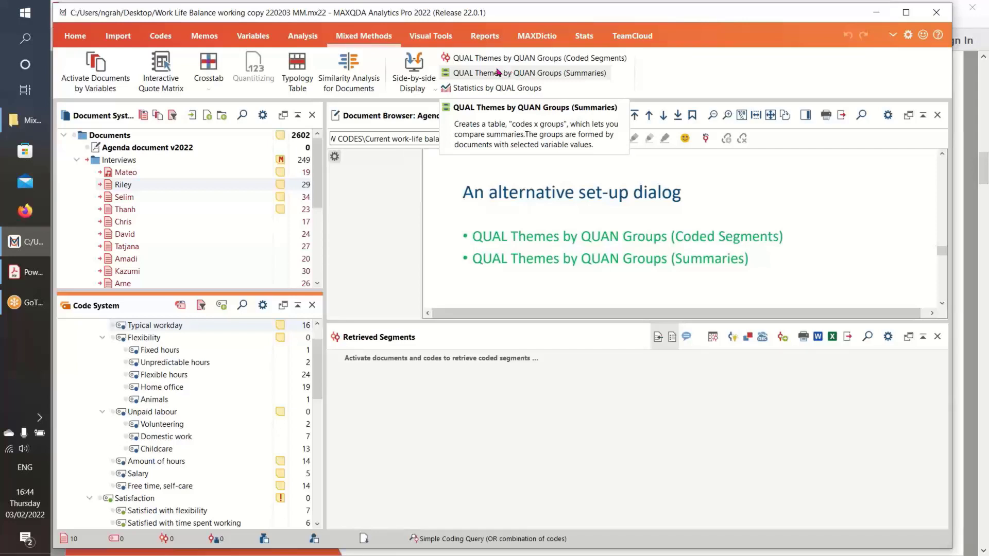
click(500, 75)
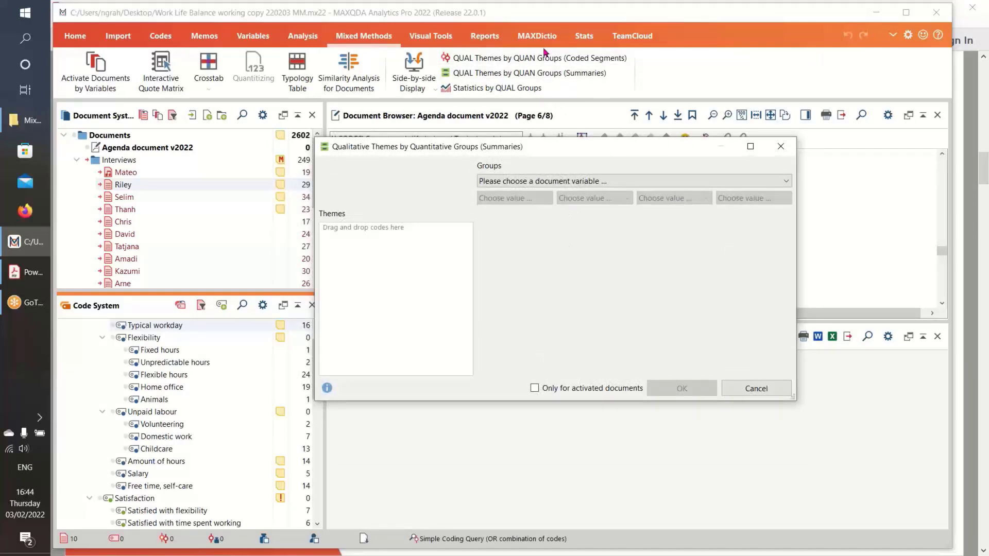
click(784, 182)
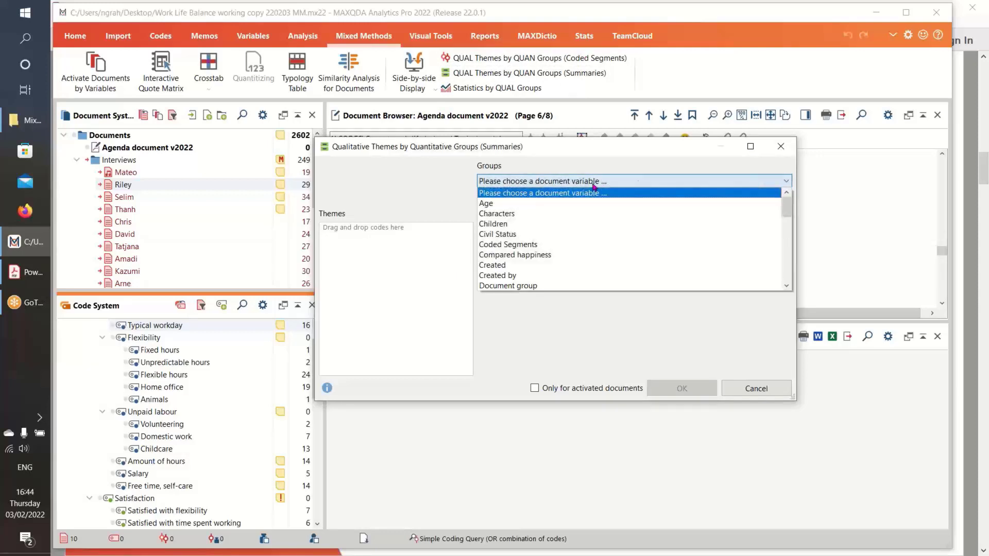
click(569, 233)
- Define the groups In partnership/married, Single and Separated/divorced, restricting the comparison to activated documents only
click(547, 198)
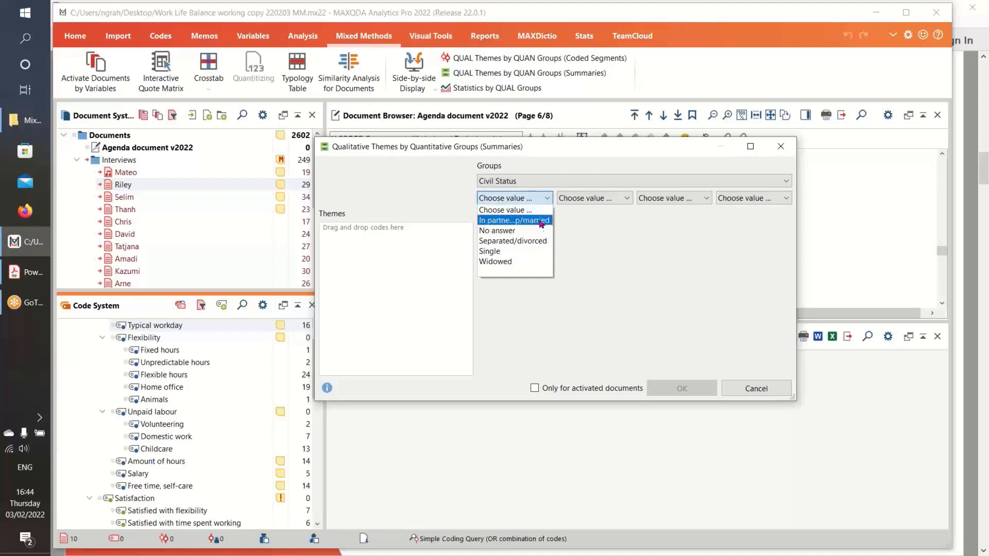
click(539, 220)
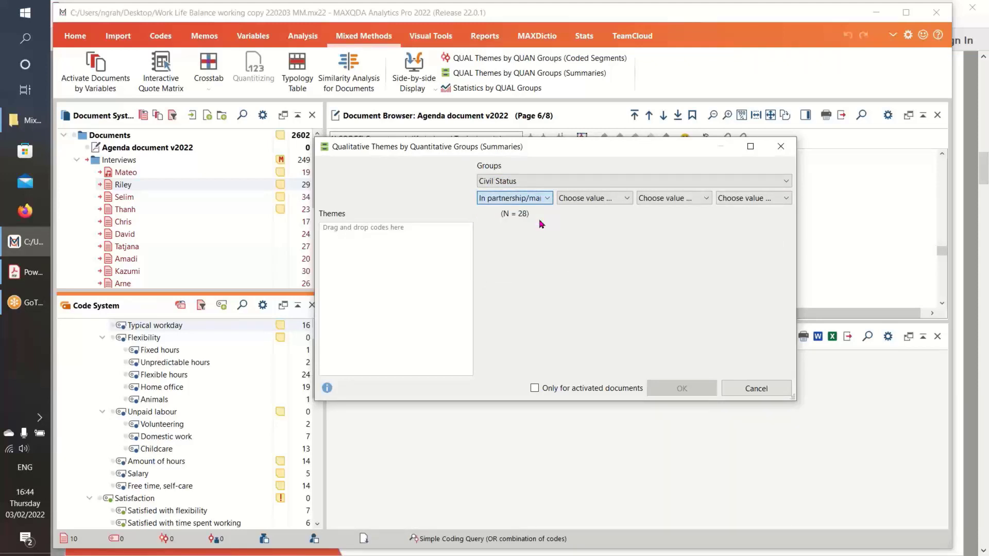
click(534, 388)
click(627, 199)
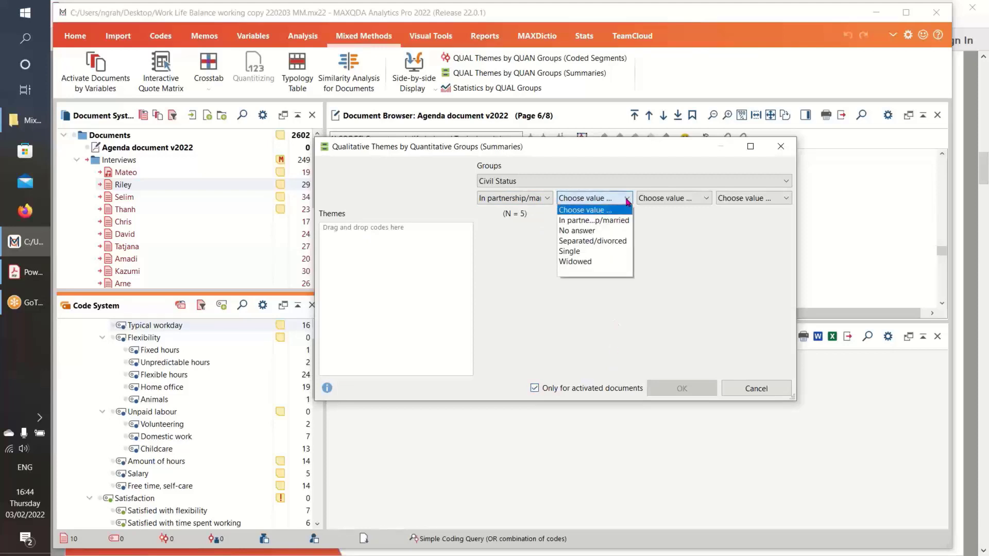
click(617, 252)
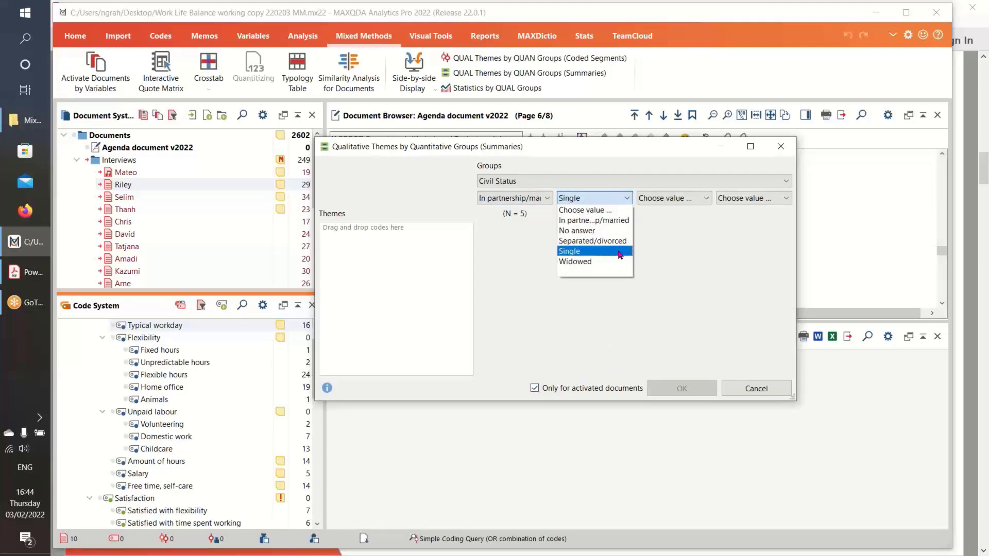
click(705, 198)
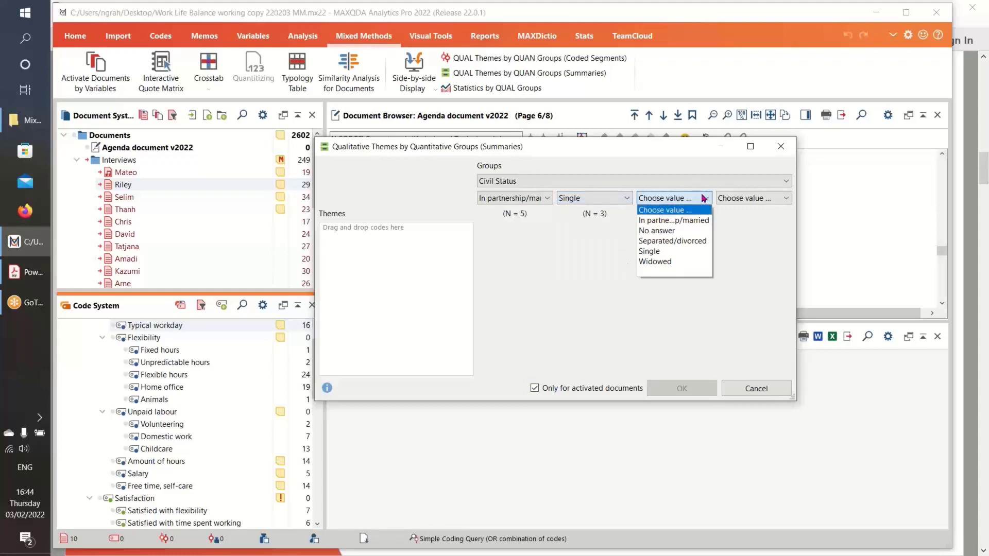
click(701, 242)
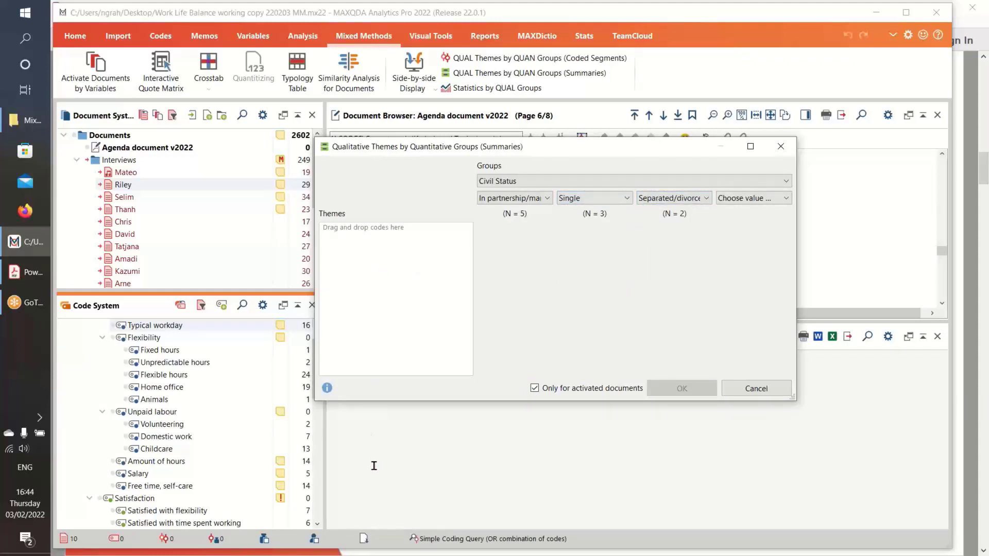
- Add Satisfied with time spent on education, Typical workday and Childcare as themes, and generate the summary comparison table
scroll(185, 485, down, 3)
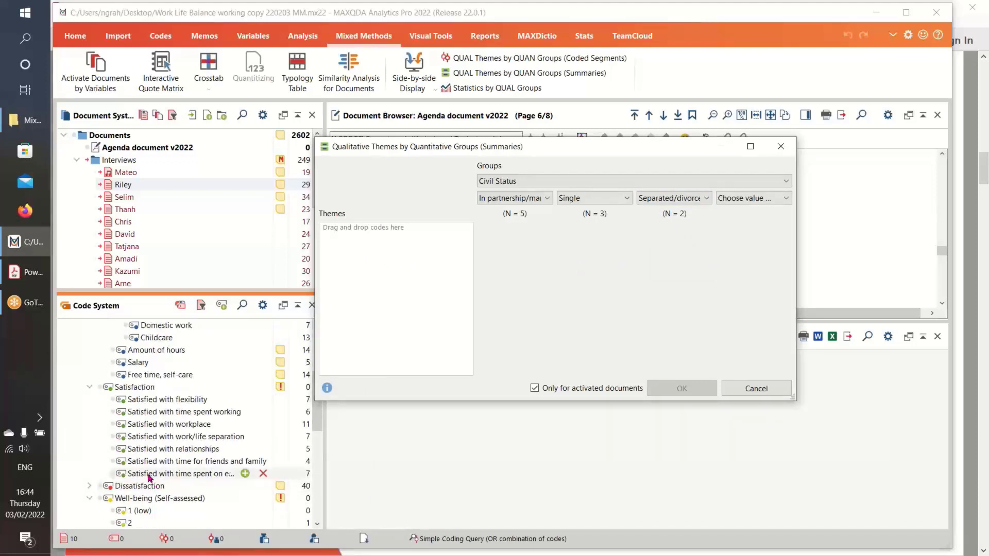
drag(149, 477, 402, 310)
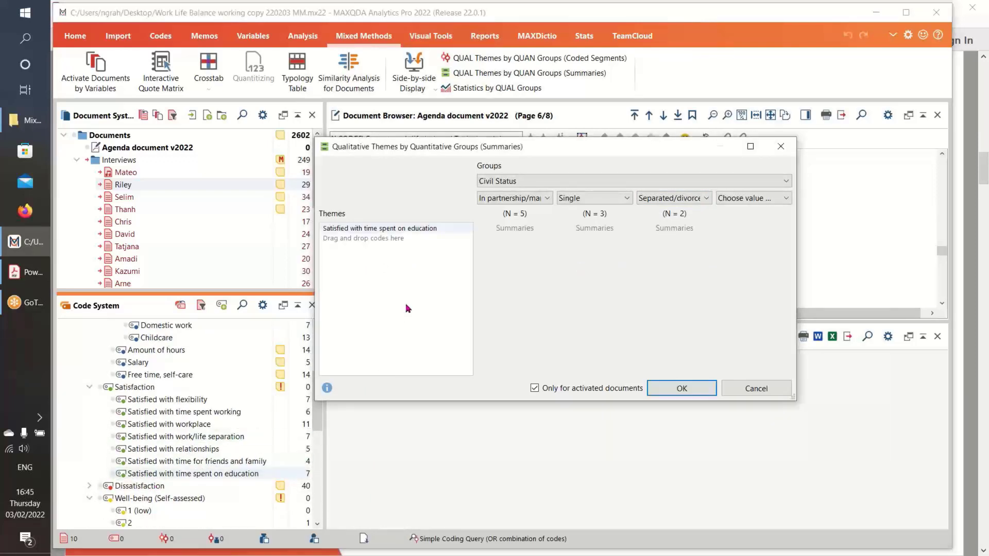
scroll(219, 385, up, 5)
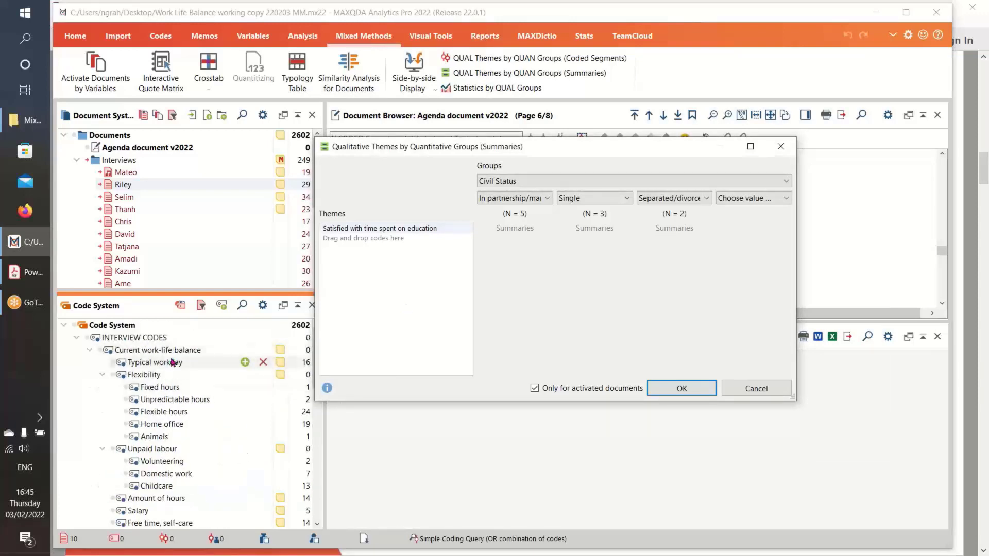
drag(154, 362, 401, 278)
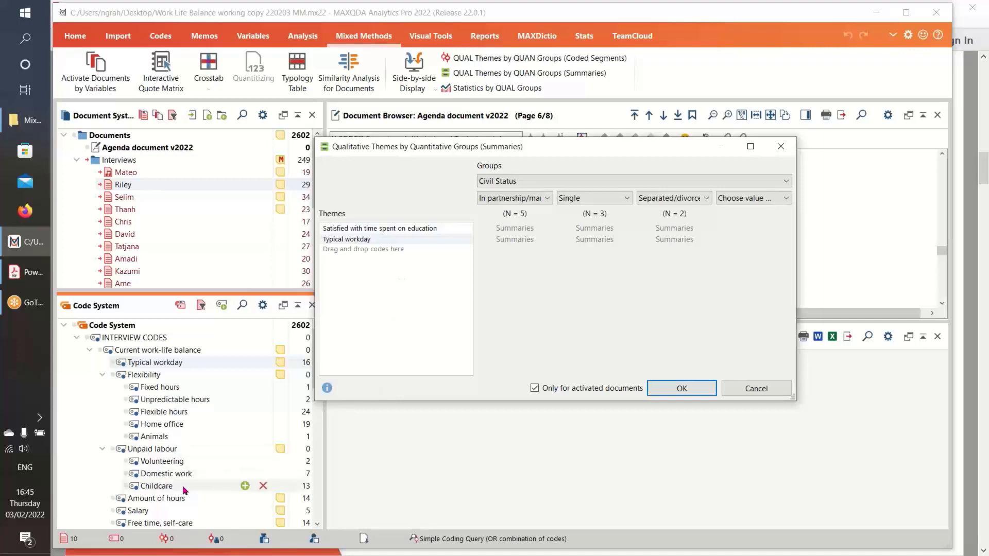
scroll(186, 489, down, 1)
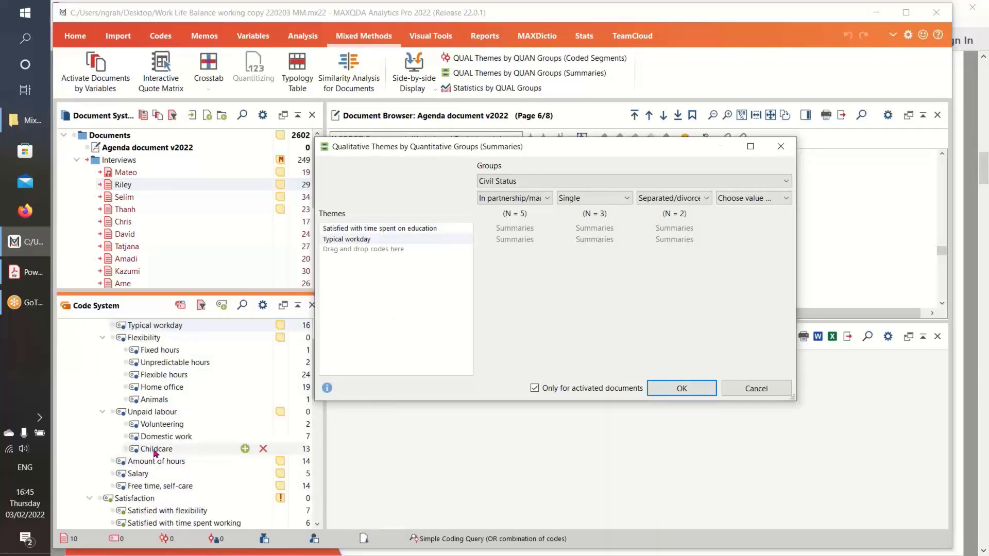
drag(156, 452, 390, 313)
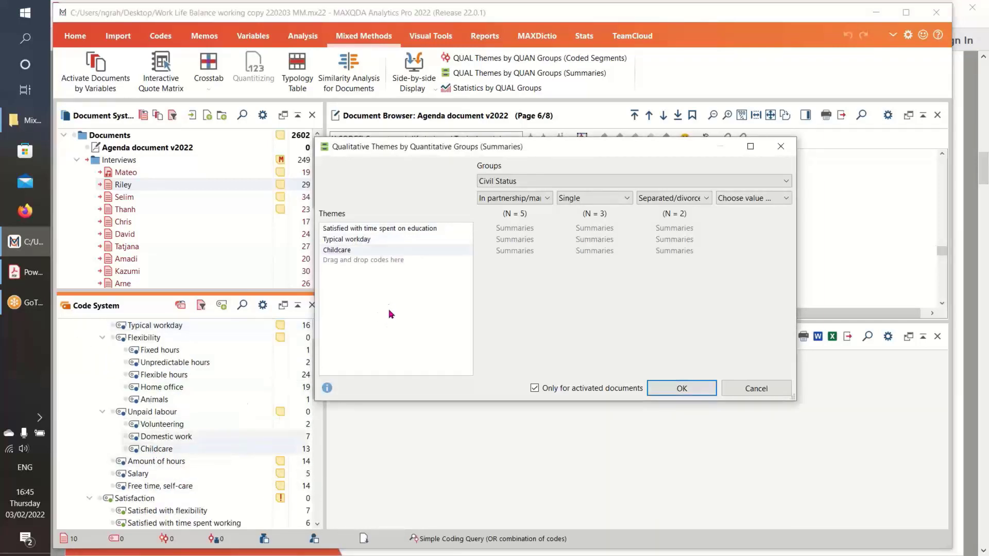
click(679, 389)
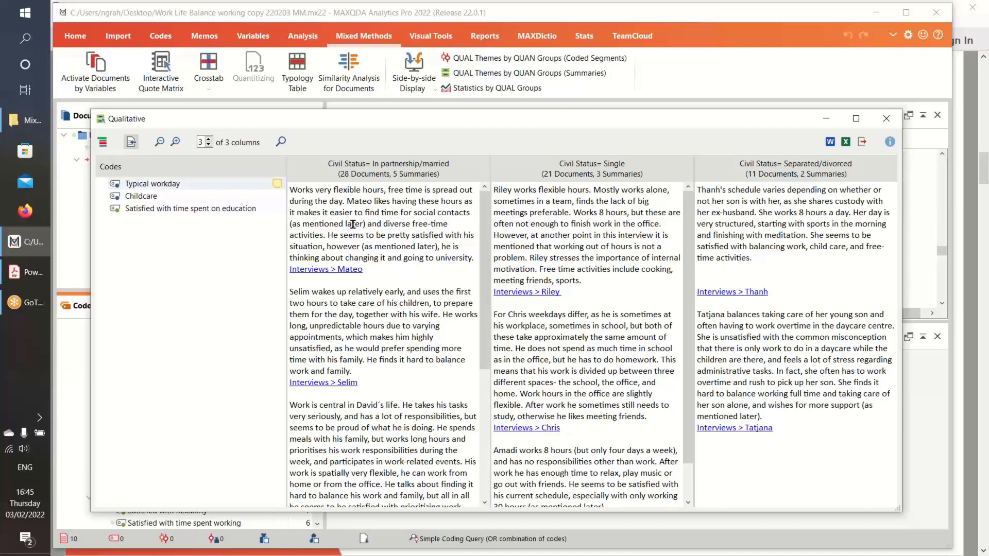
- Read through the Typical workday summaries of the In partnership/married group in the comparison table
scroll(374, 320, down, 2)
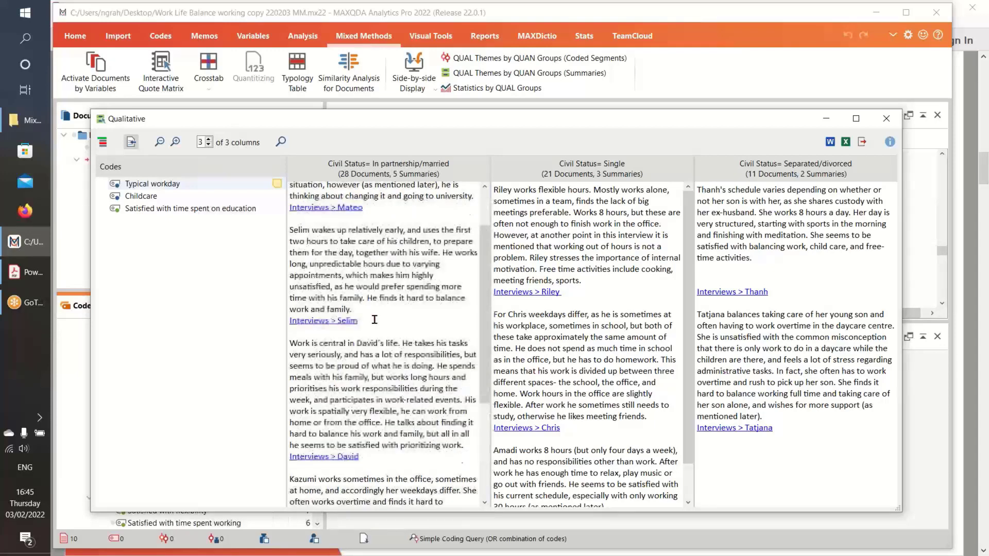
scroll(371, 226, up, 2)
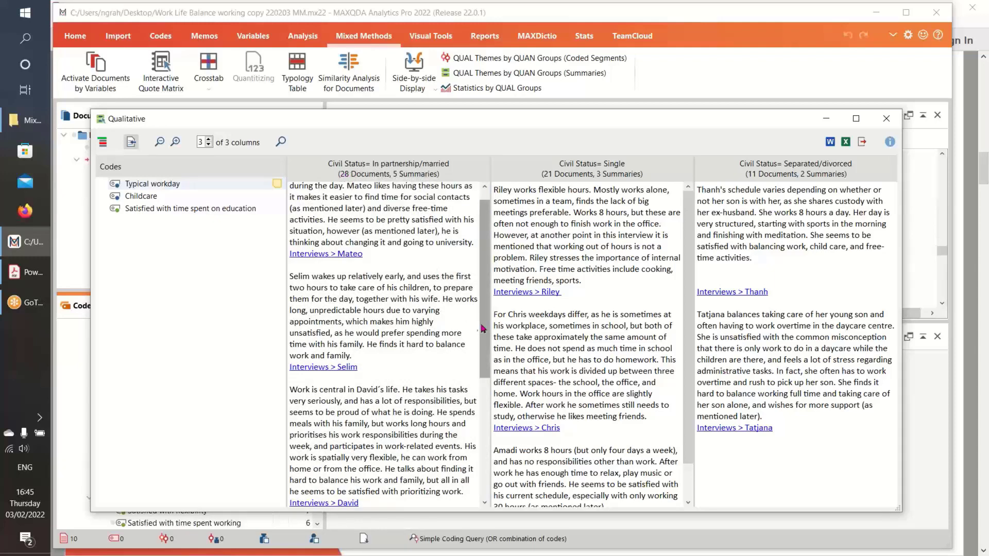
drag(484, 331, 484, 459)
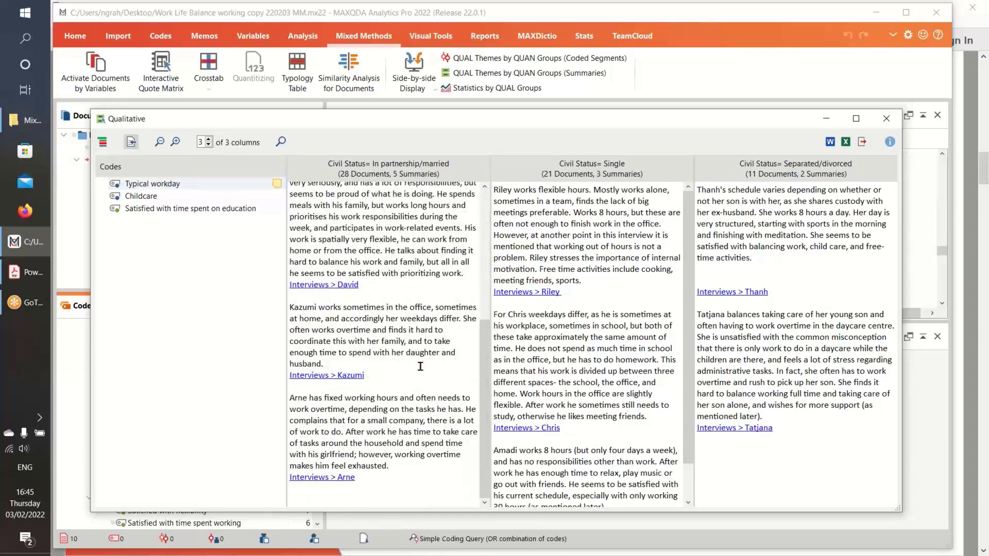
drag(484, 404, 483, 280)
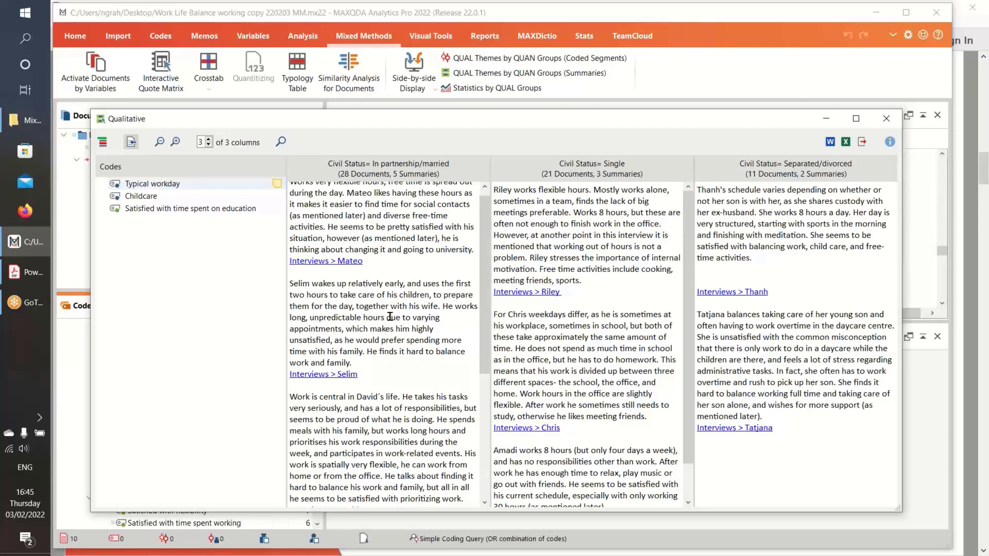
scroll(391, 317, down, 2)
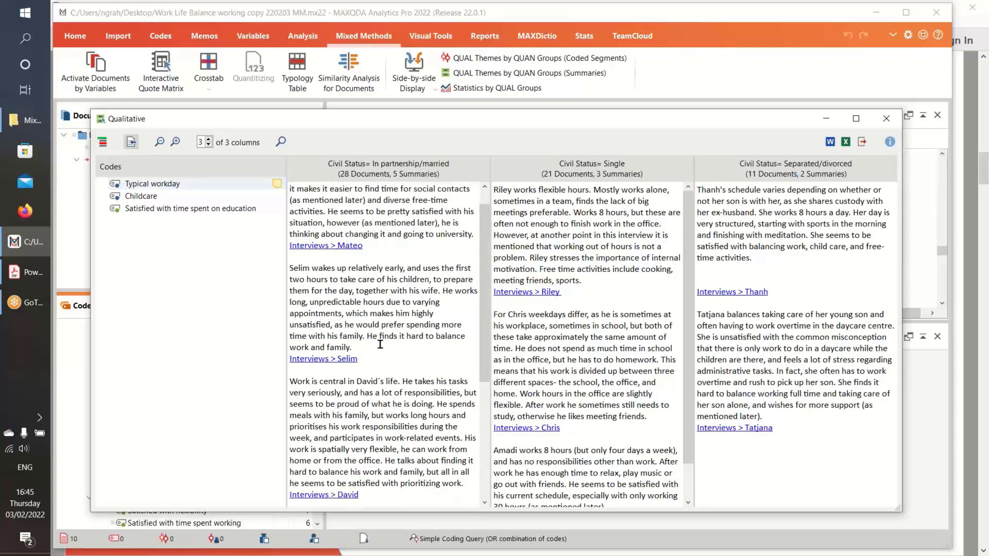
scroll(391, 317, up, 2)
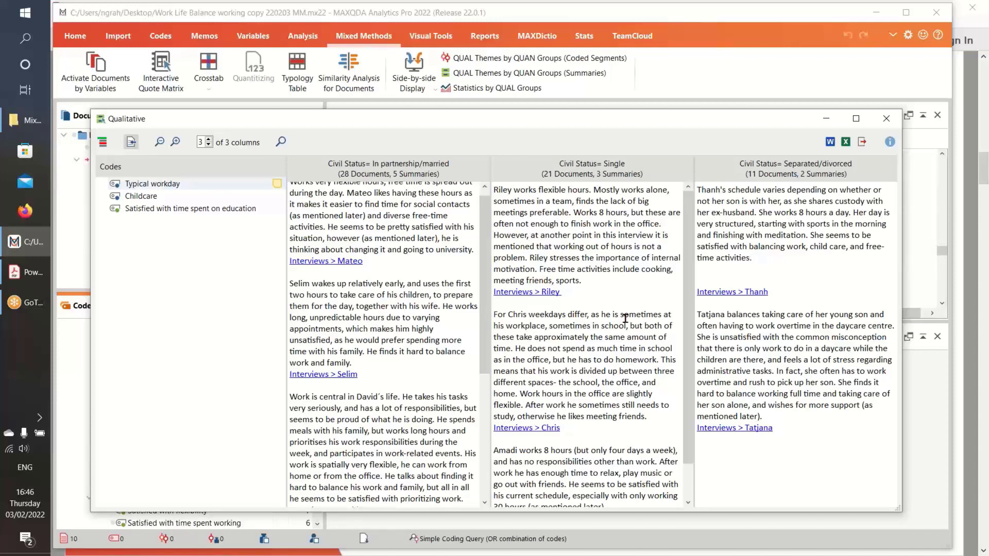
- View the group summaries for Childcare and Satisfied with time spent on education, and return to Typical workday
click(146, 198)
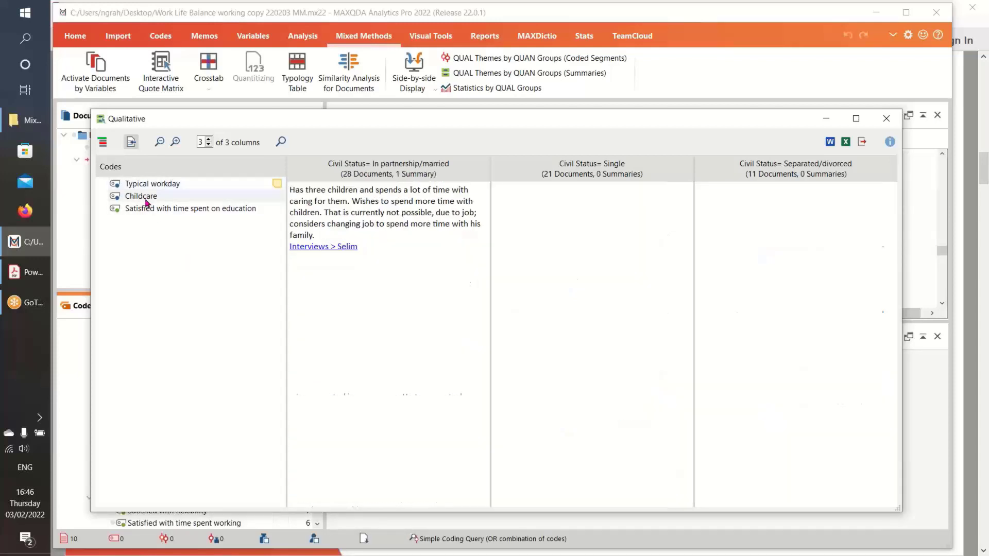
click(144, 210)
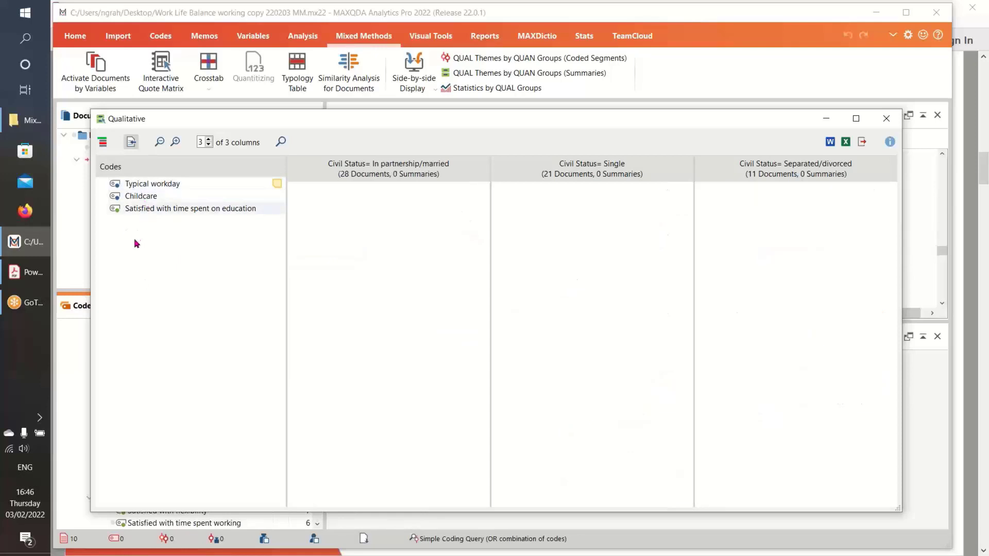
click(142, 185)
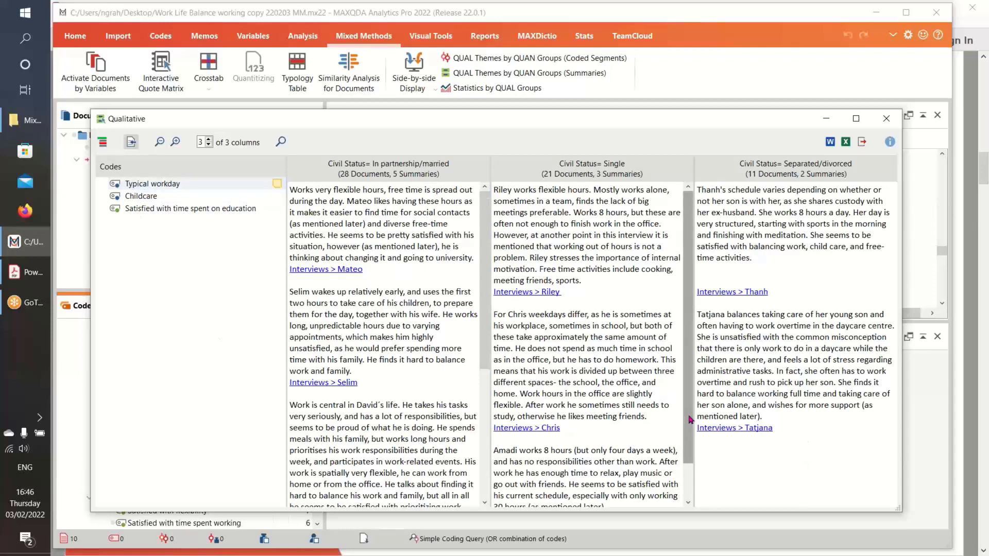
- Read through the Typical workday summaries of the Single group and close the summary comparison table
scroll(689, 419, down, 2)
mouse_move(487, 365)
mouse_down()
mouse_move(484, 479)
mouse_move(484, 348)
mouse_up()
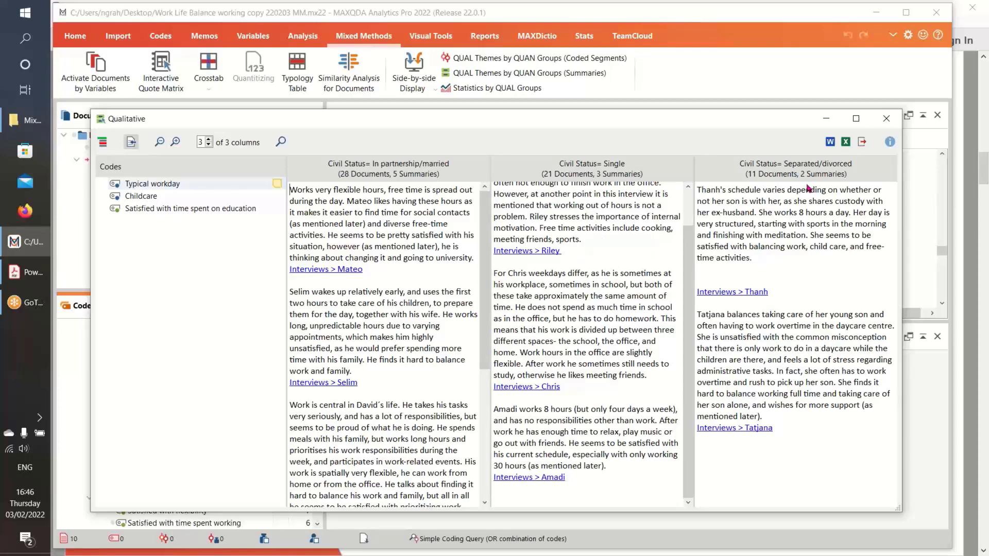
click(887, 119)
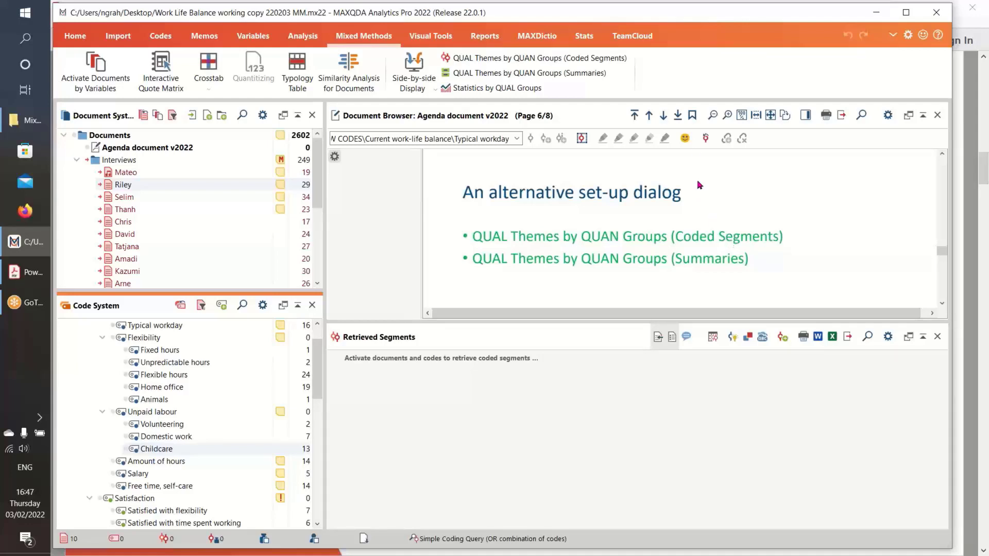
- Advance the agenda document to the page on more extreme mixtures of methods and review its list of topics
click(664, 118)
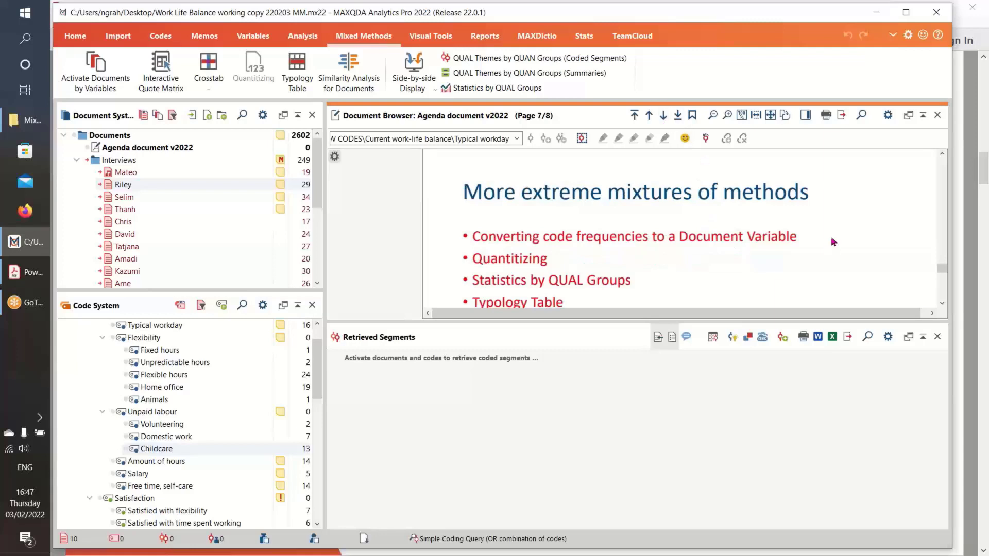
scroll(830, 236, down, 2)
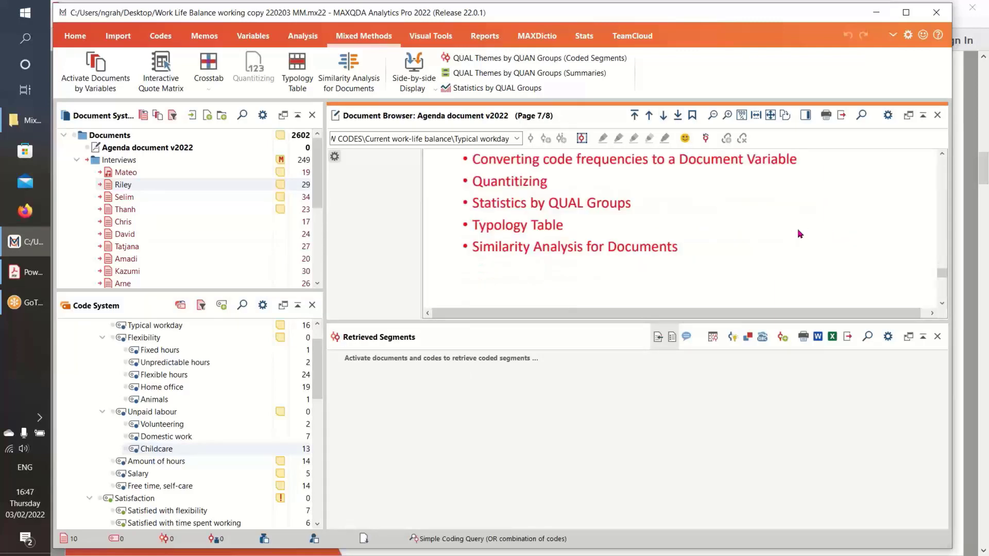
scroll(798, 230, up, 2)
scroll(730, 246, down, 2)
- Switch to Adobe Acrobat Reader to view the qualitative and quantitative data diagram, and return to the agenda in MAXQDA
click(20, 272)
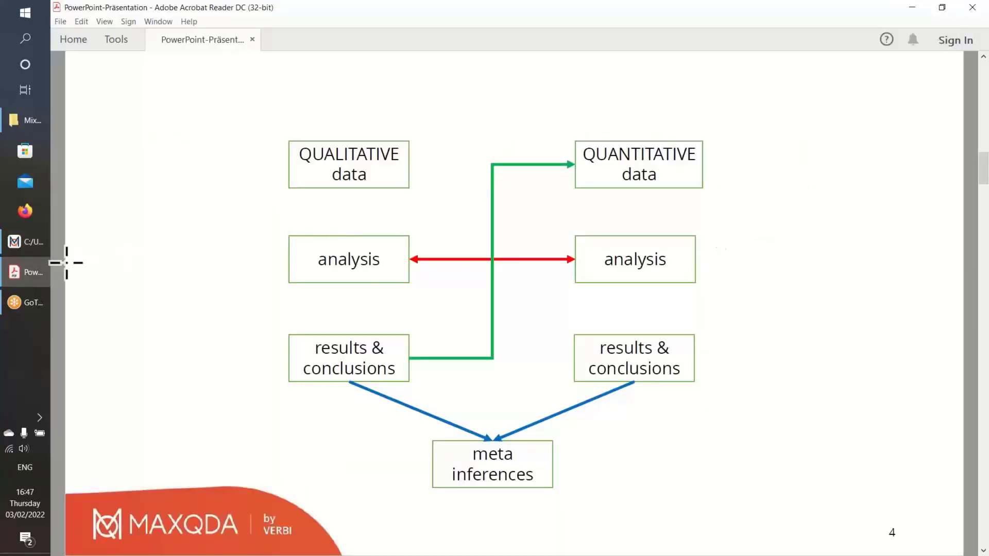
click(25, 242)
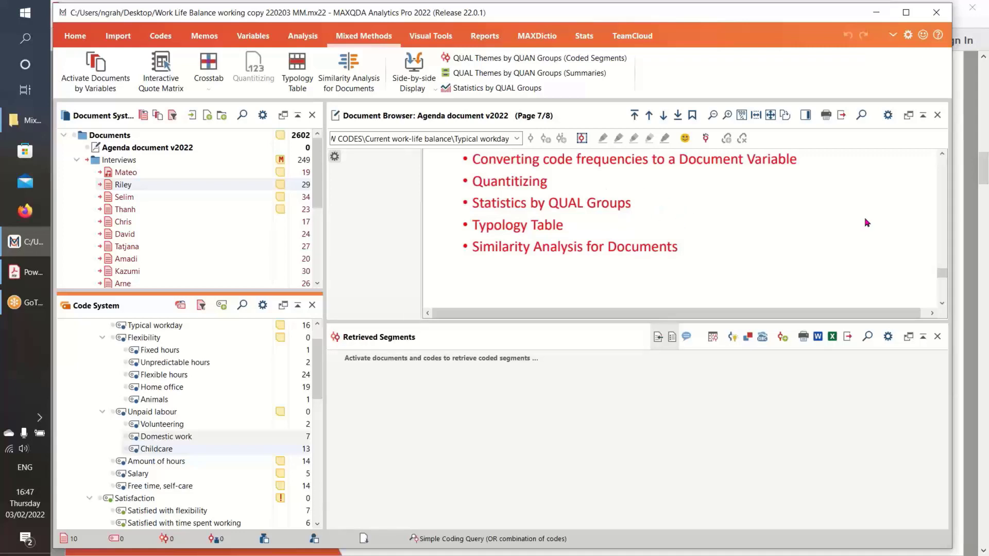
click(942, 153)
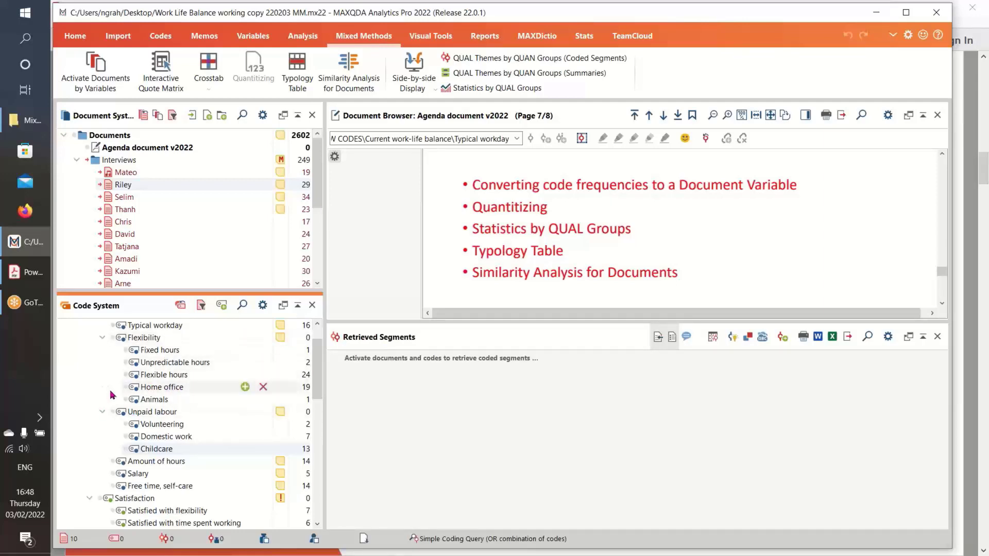
- Expand the Dissatisfaction code and activate its subcode Dissatisfied with time spent working to retrieve the coded segments
mouse_move(121, 390)
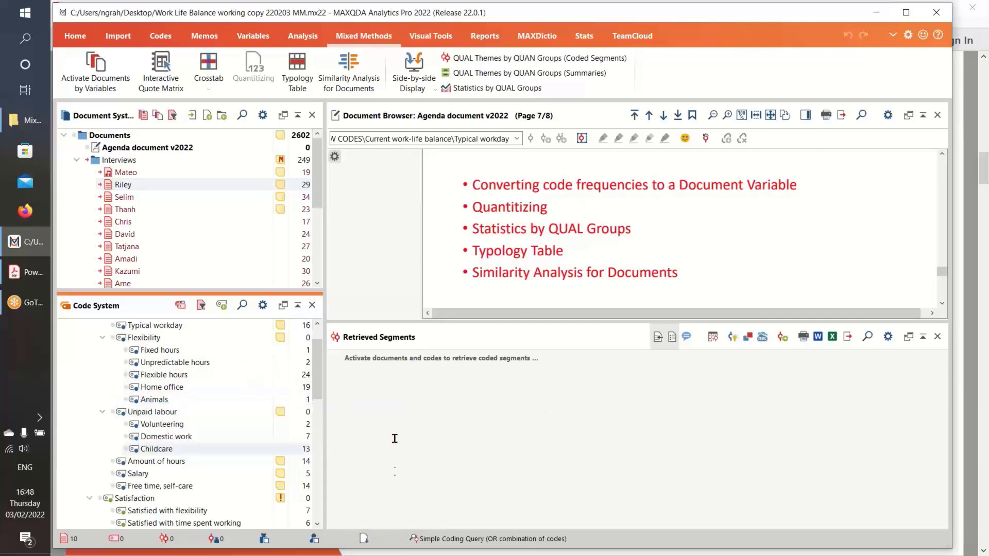
scroll(317, 406, down, 2)
scroll(317, 406, down, 4)
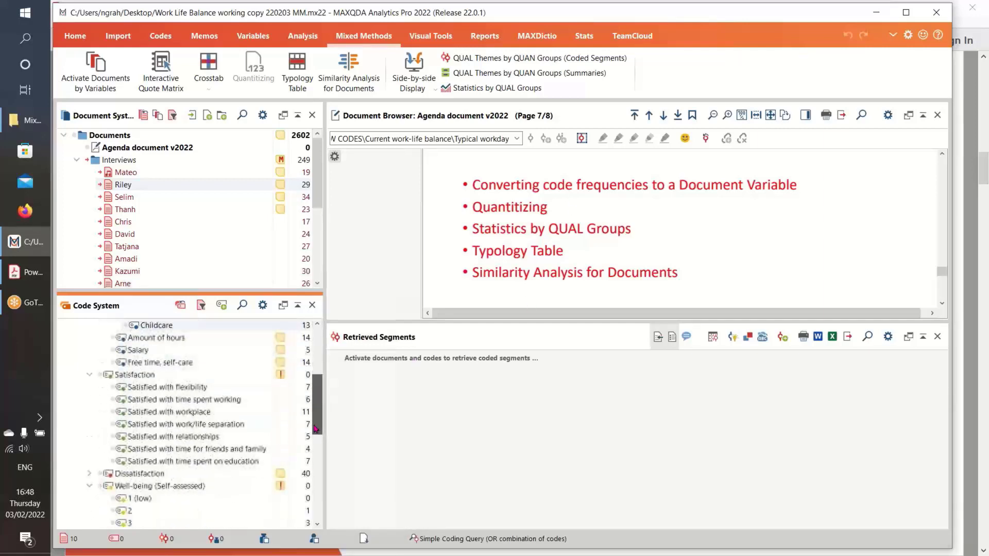
click(88, 400)
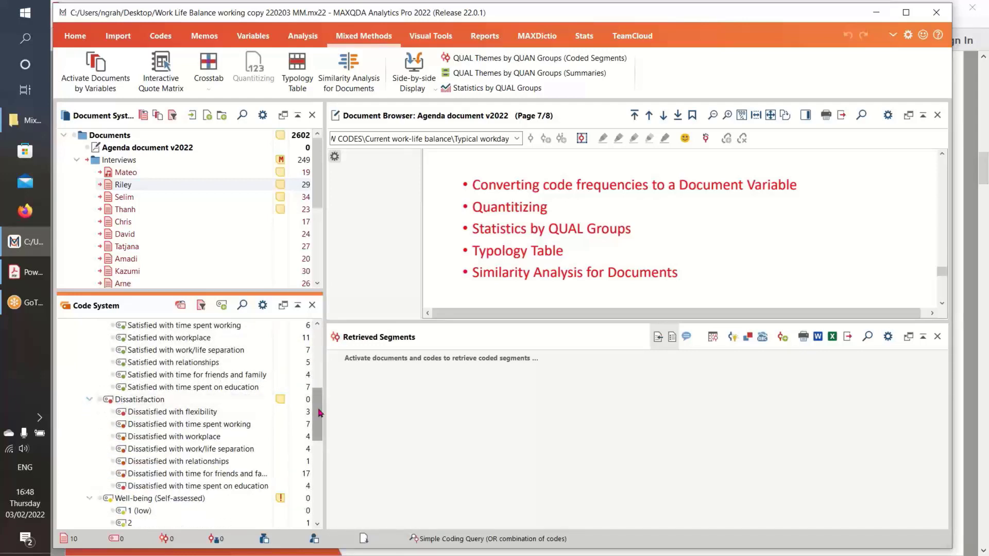
scroll(299, 409, down, 1)
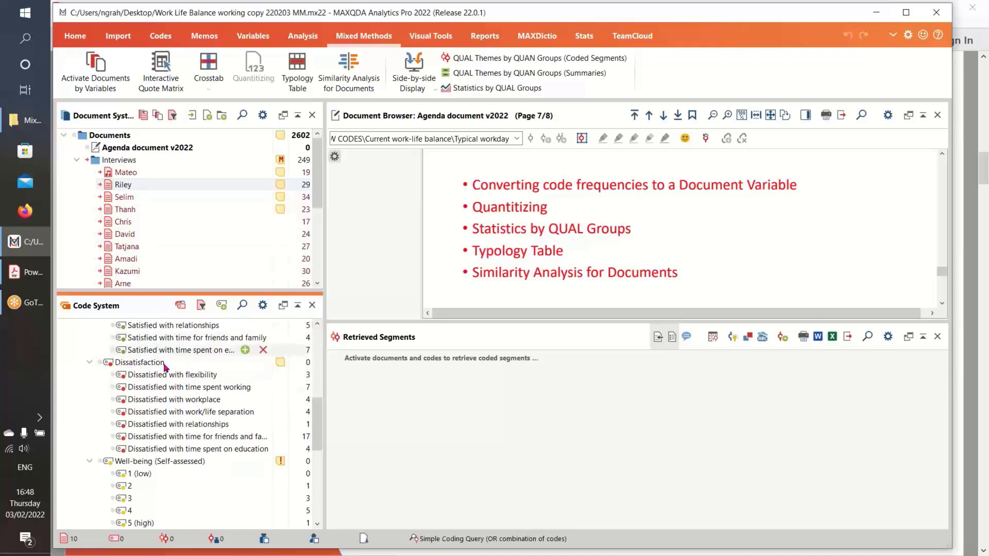
click(121, 387)
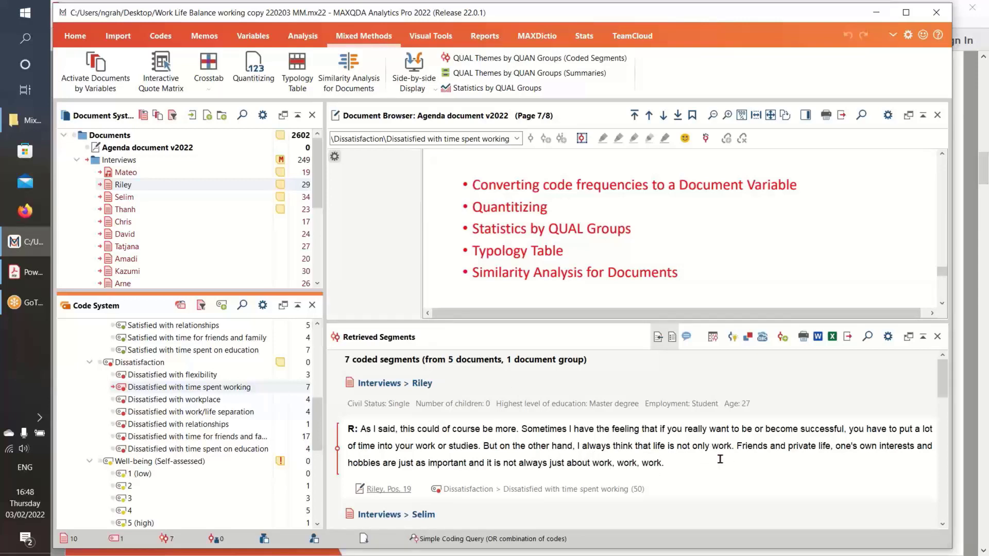
- Read through the retrieved segments coded Dissatisfied with time spent working
scroll(719, 460, down, 1)
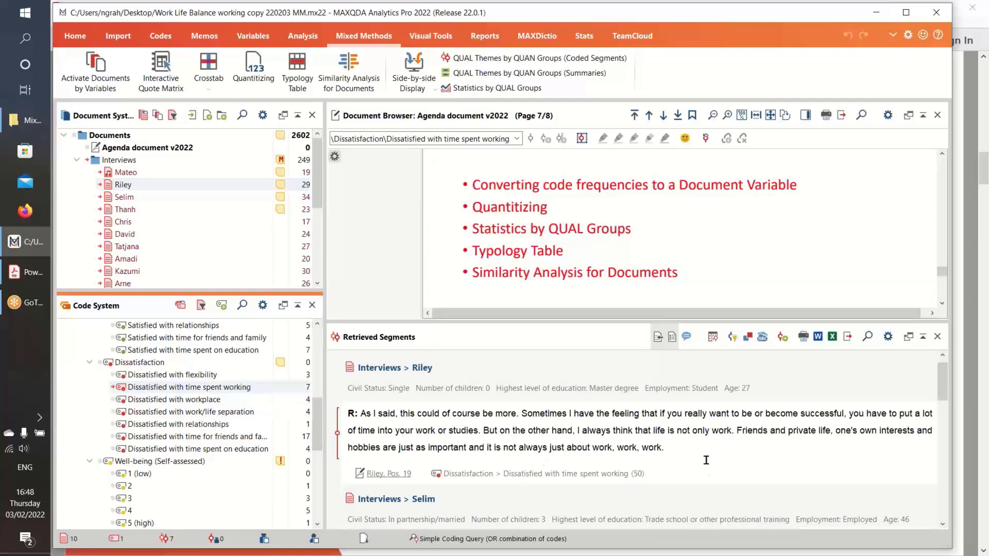
scroll(704, 454, down, 3)
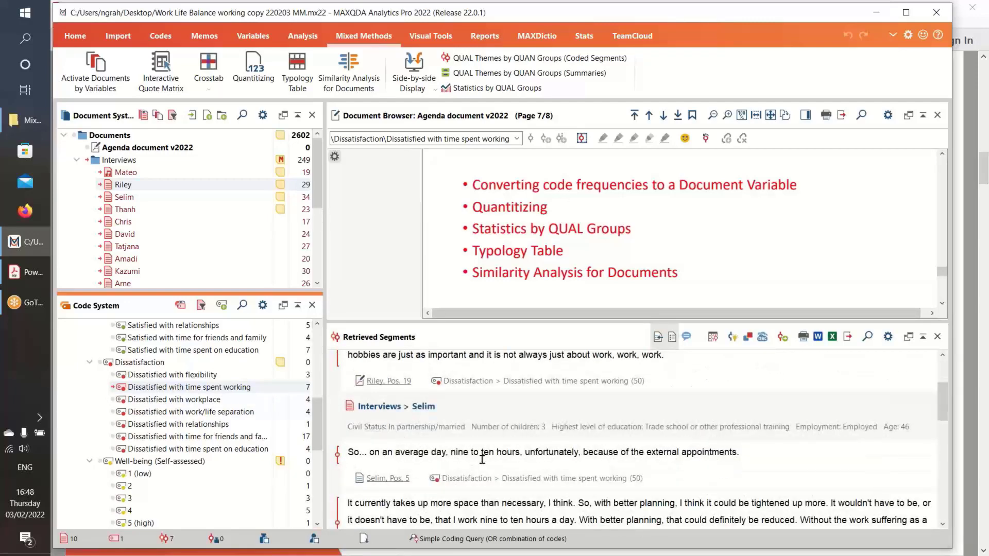
scroll(622, 446, down, 2)
scroll(622, 447, down, 5)
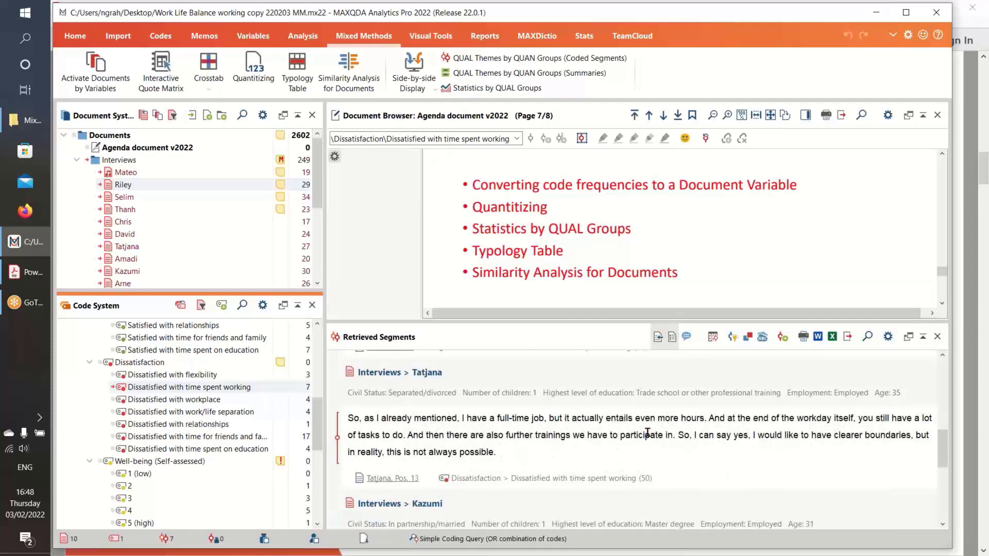
scroll(716, 445, up, 5)
scroll(717, 444, up, 5)
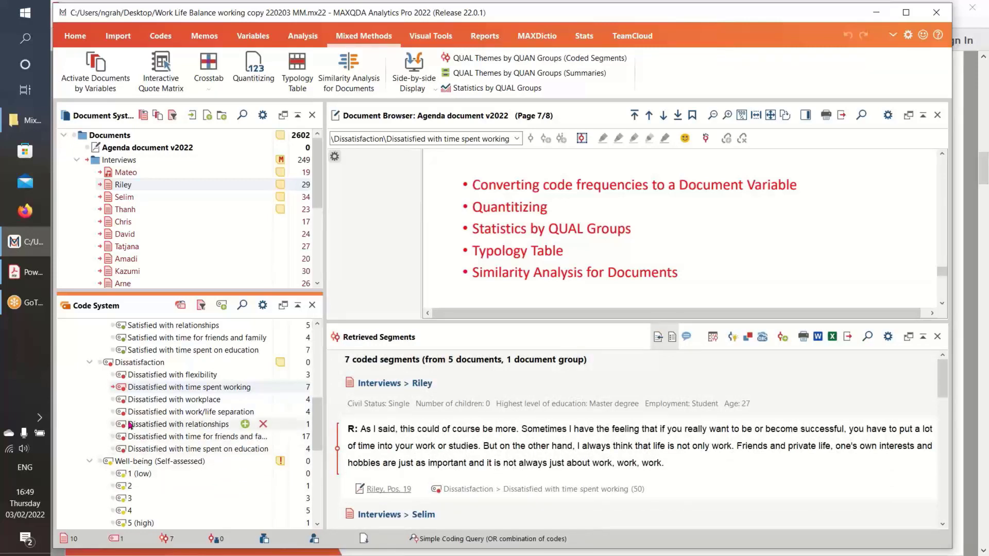
- Replace the activated code with Dissatisfied with time for friends and family, and browse its retrieved segments
click(121, 389)
click(121, 437)
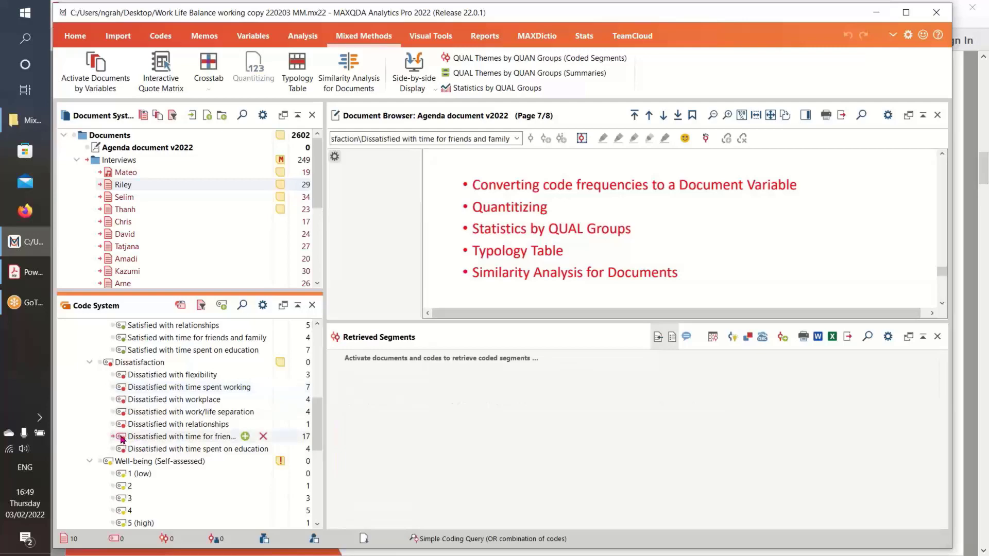
scroll(515, 438, down, 3)
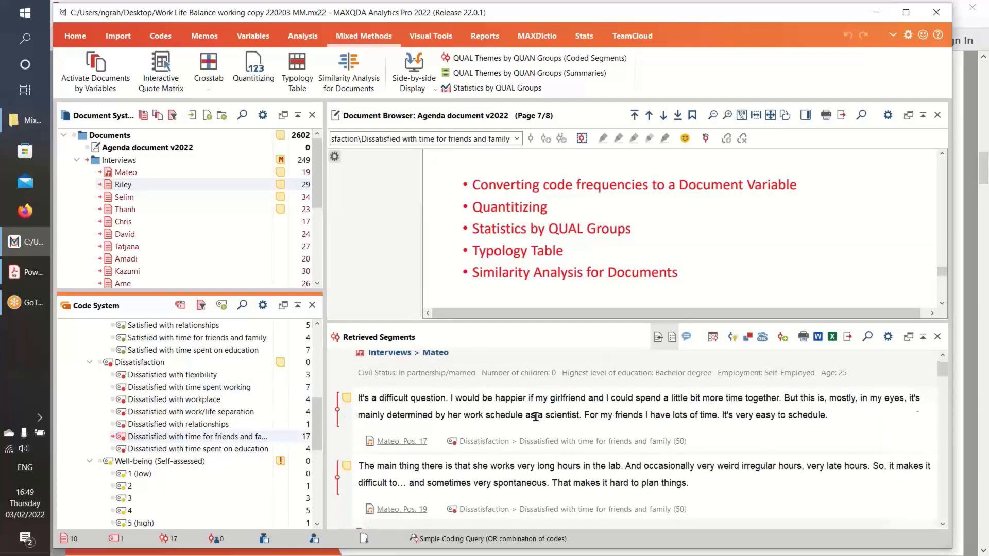
scroll(536, 425, down, 5)
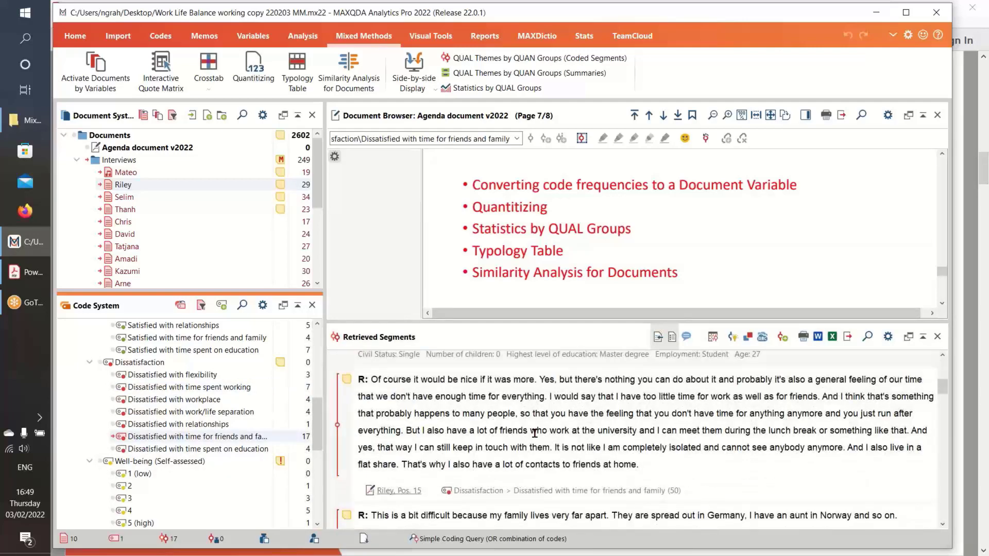
scroll(536, 430, up, 2)
scroll(536, 432, up, 5)
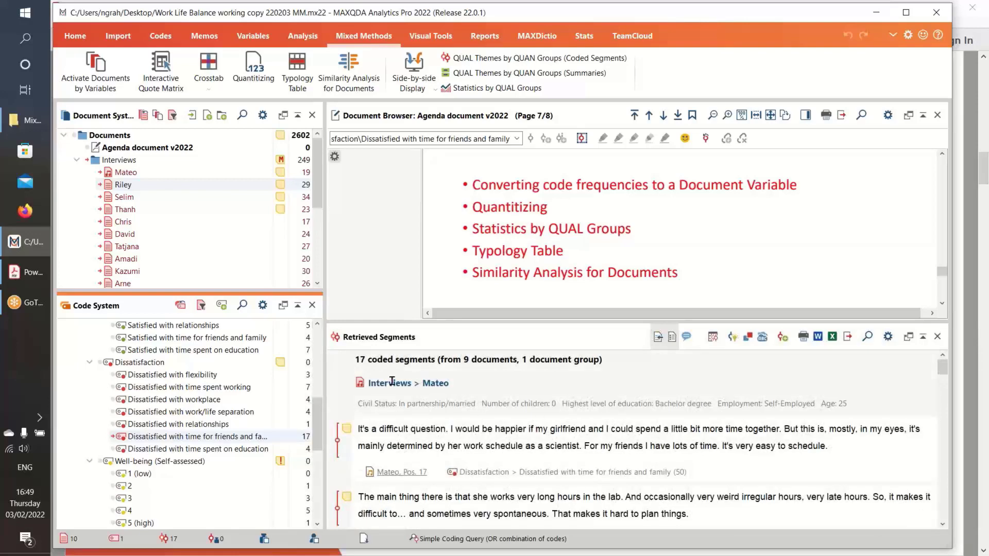
scroll(561, 423, down, 3)
scroll(581, 416, up, 3)
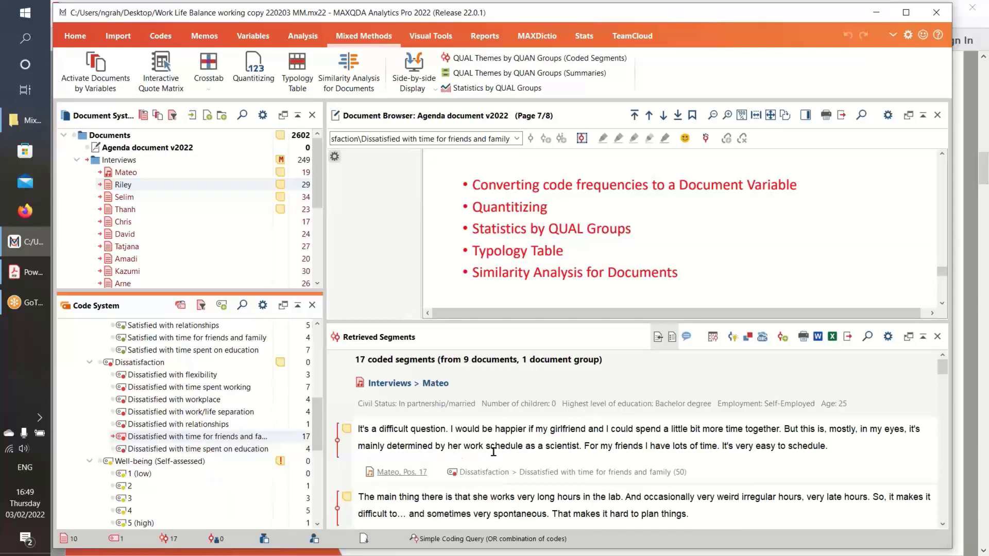
- Transform the code Dissatisfied with time for friends and family into a document variable, and limit the data editor to activated documents
right_click(162, 440)
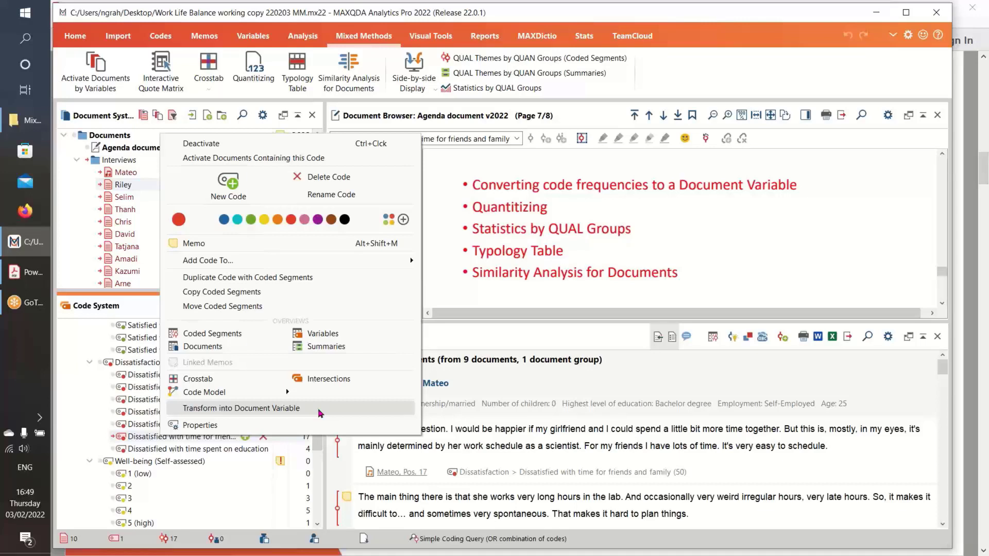
click(273, 408)
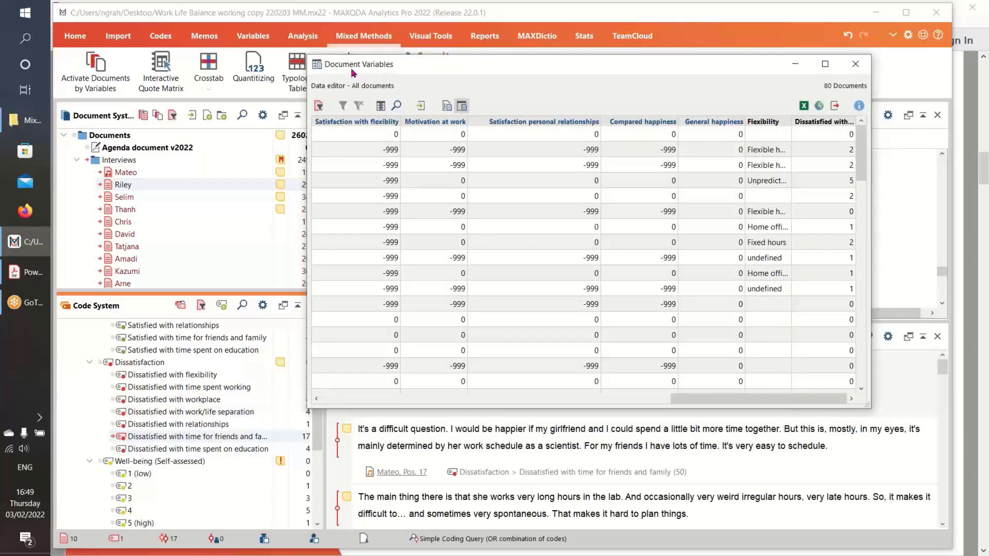
click(319, 105)
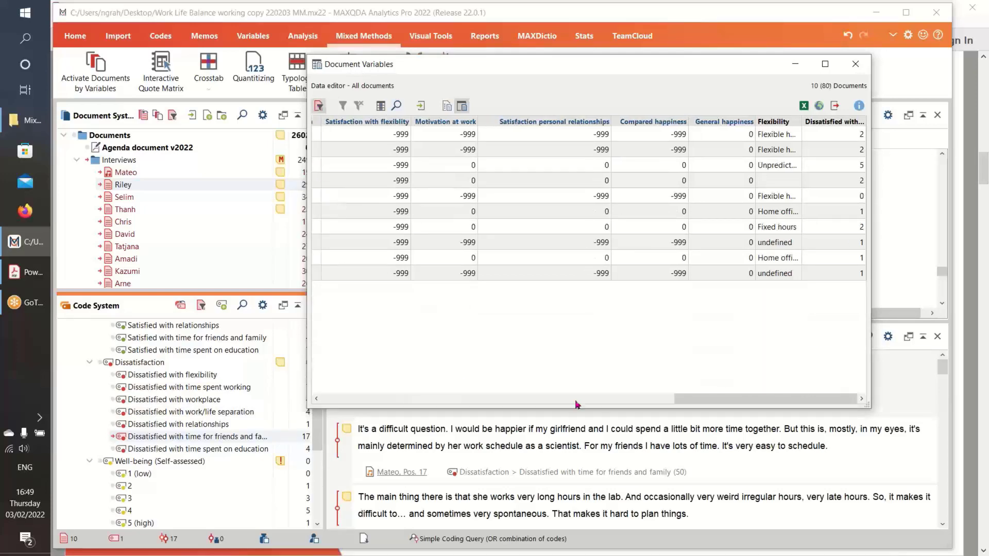
- Inspect the interview rows and the new variable's column in the data editor, and shrink its window to uncover the retrieved segments
drag(677, 399, 320, 400)
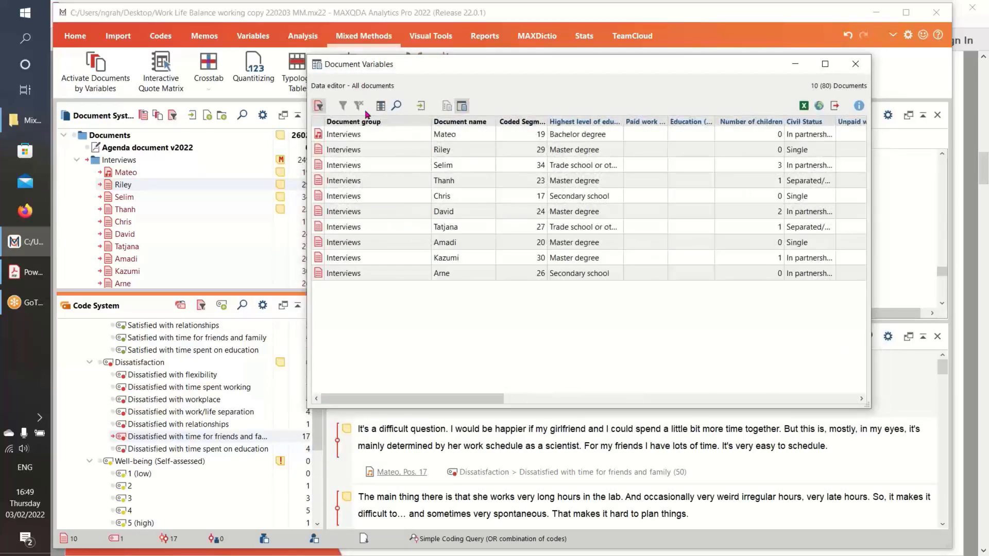
drag(407, 401, 777, 402)
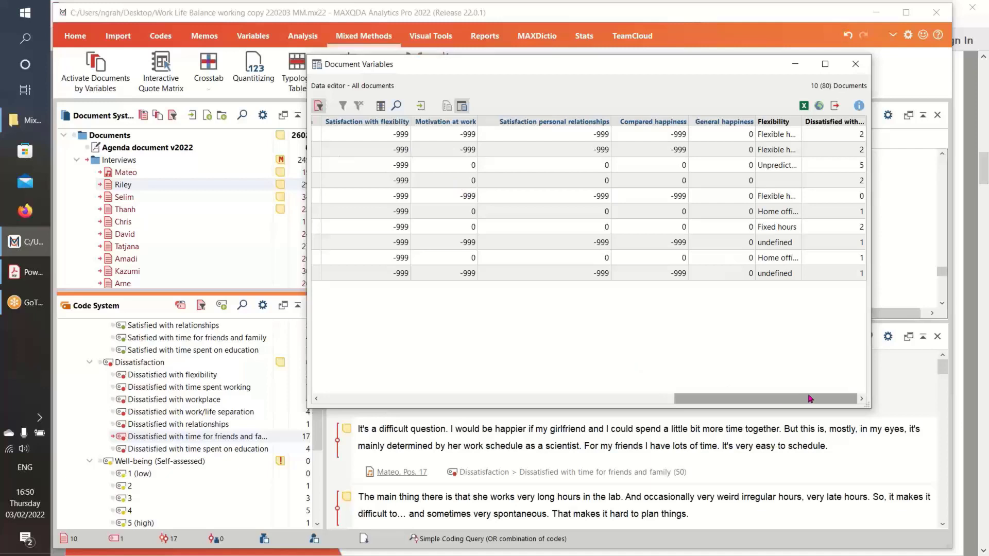
drag(870, 407, 863, 324)
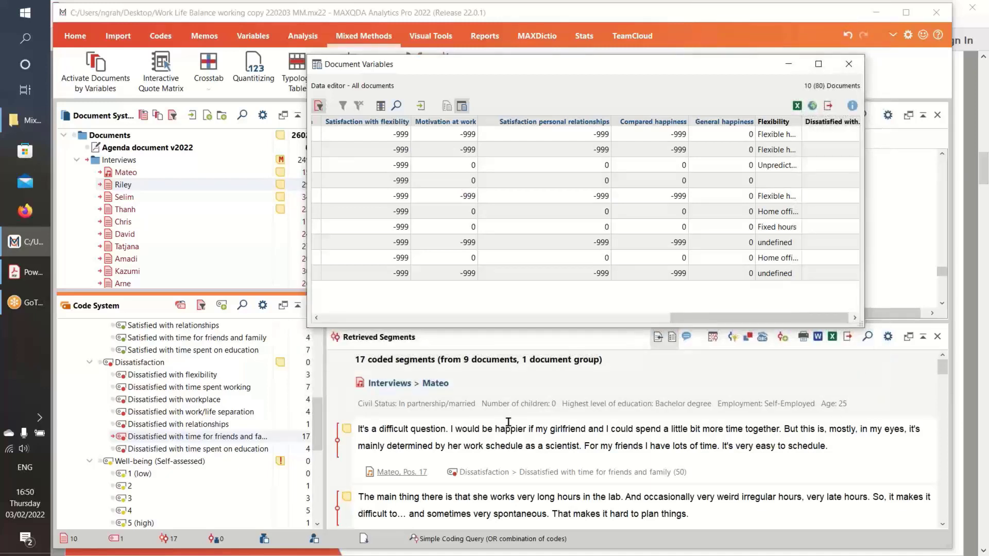
click(658, 408)
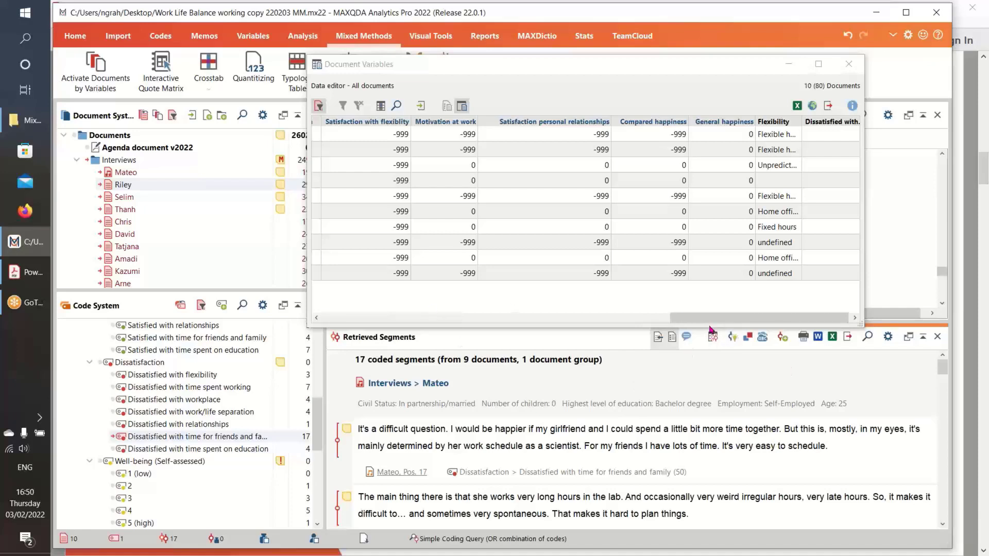
drag(780, 317, 791, 317)
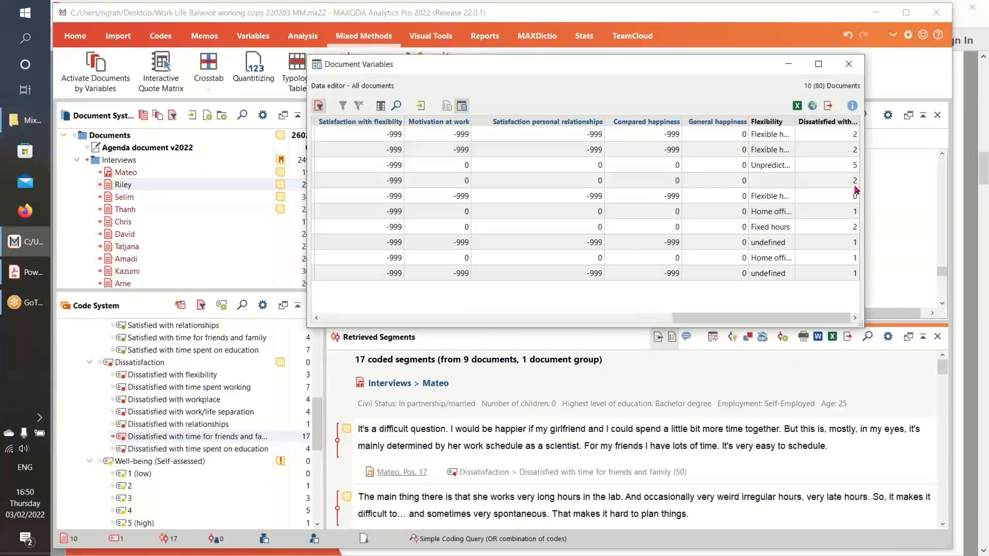
- Compare the new variable's values in the data editor with the retrieved segments of the first interviews
scroll(639, 426, down, 1)
scroll(638, 427, down, 1)
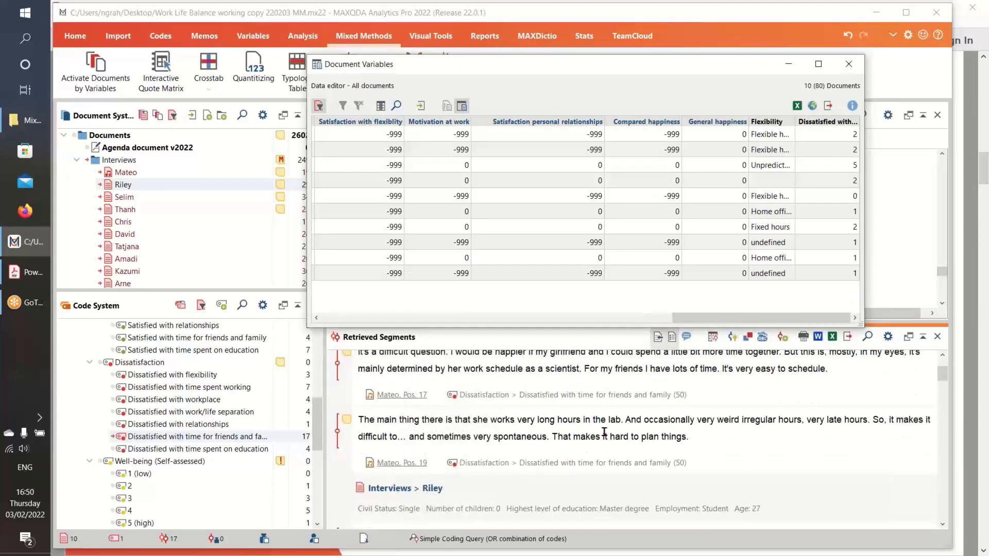
drag(728, 318, 379, 319)
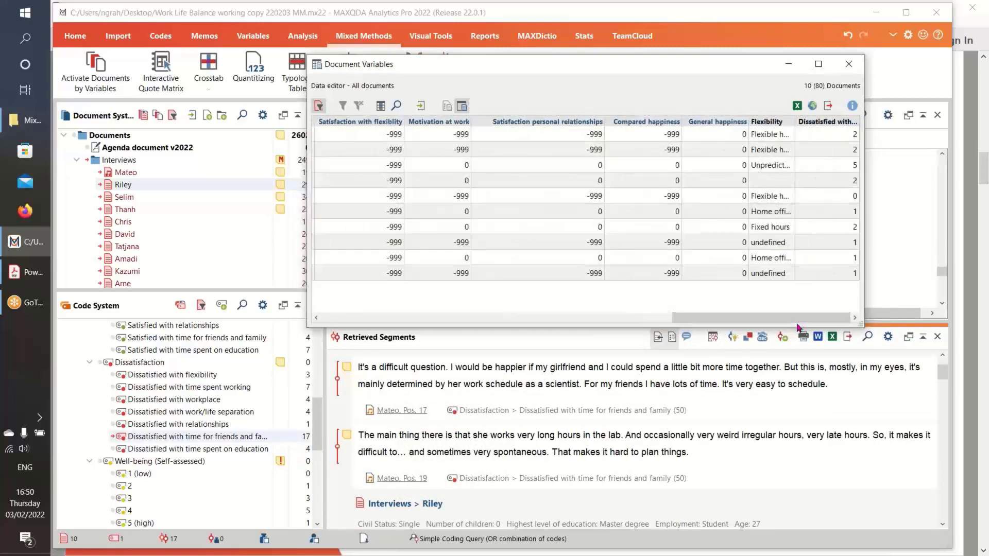
scroll(752, 449, up, 1)
scroll(753, 449, up, 1)
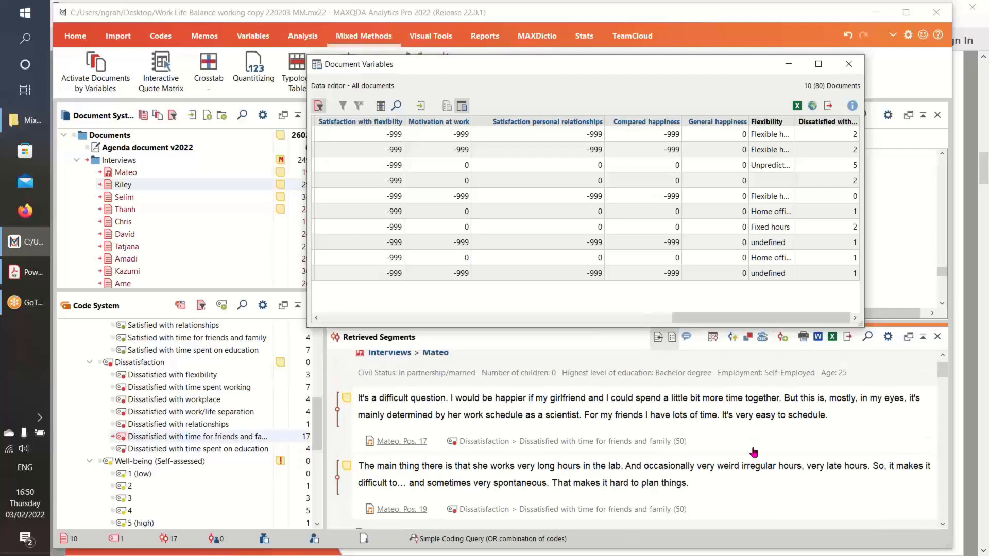
scroll(753, 452, up, 1)
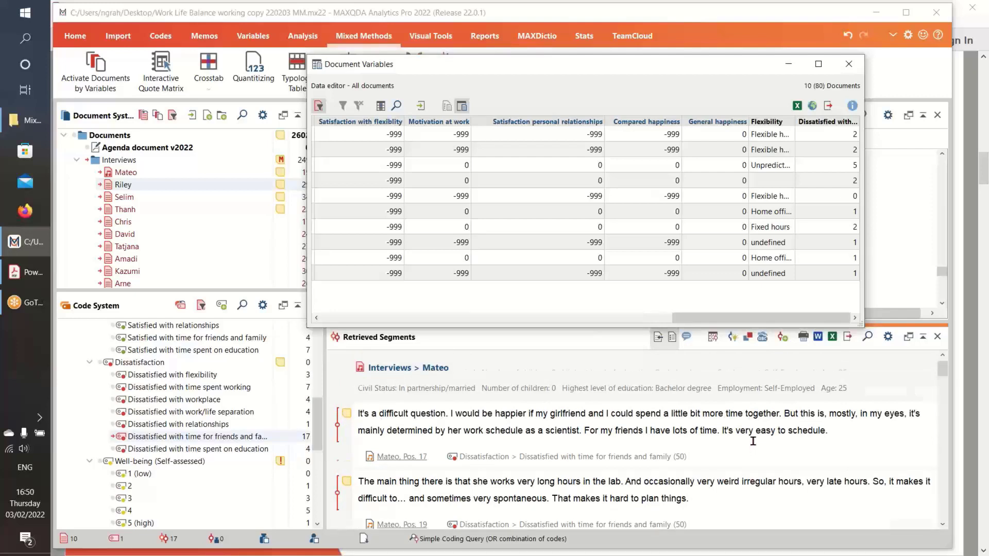
scroll(752, 447, down, 3)
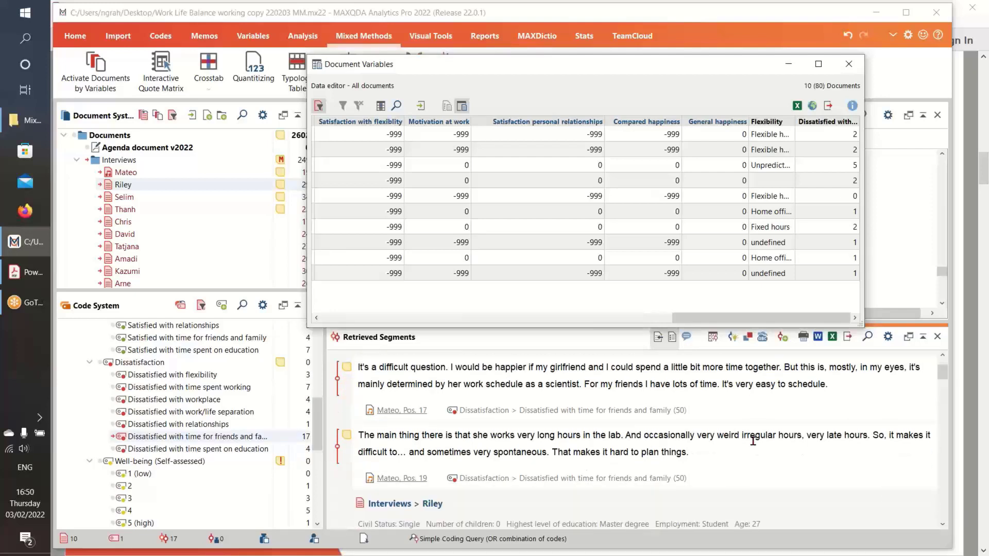
scroll(753, 441, down, 1)
scroll(754, 447, up, 4)
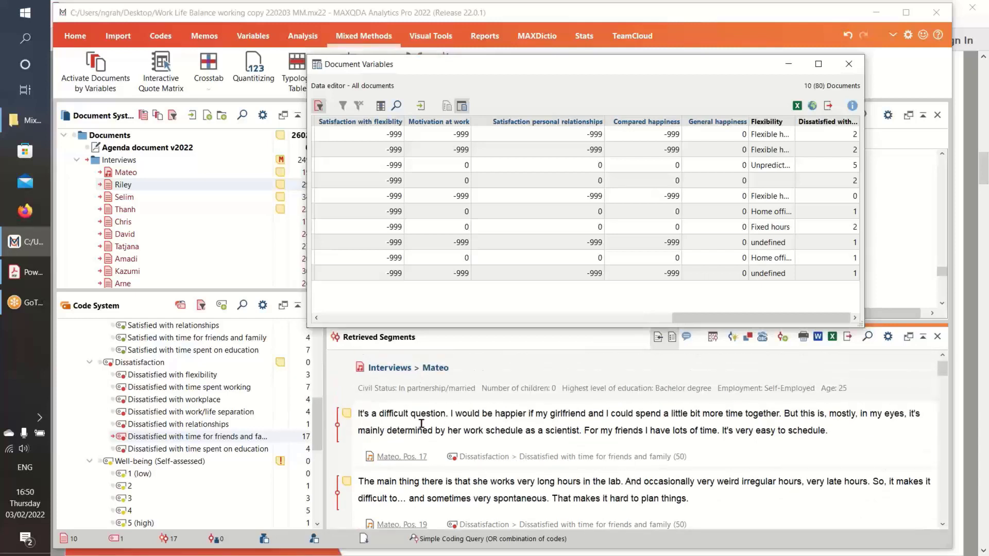
- Read the retrieved segments of the first three interviews against their values in the new variable, and close the data editor
scroll(443, 447, down, 3)
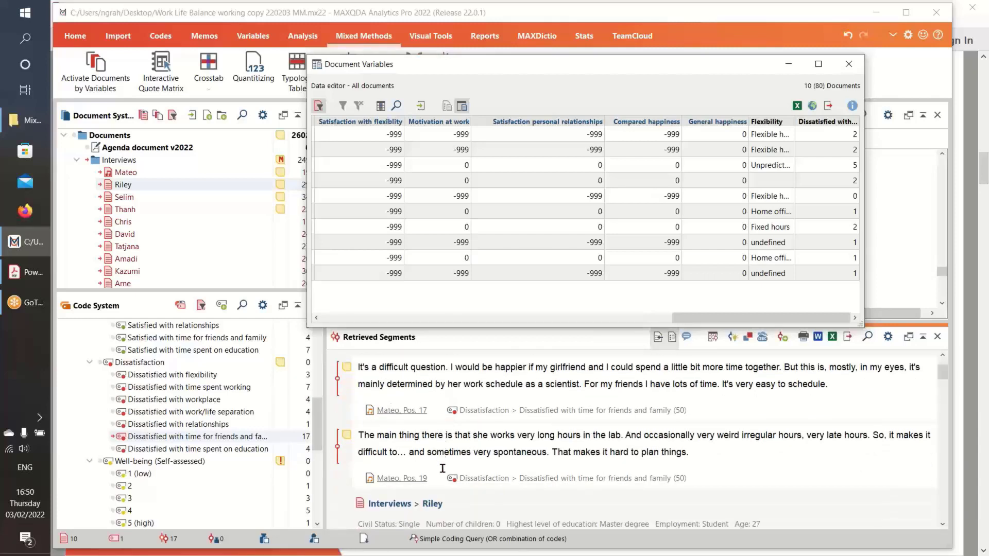
scroll(471, 471, down, 7)
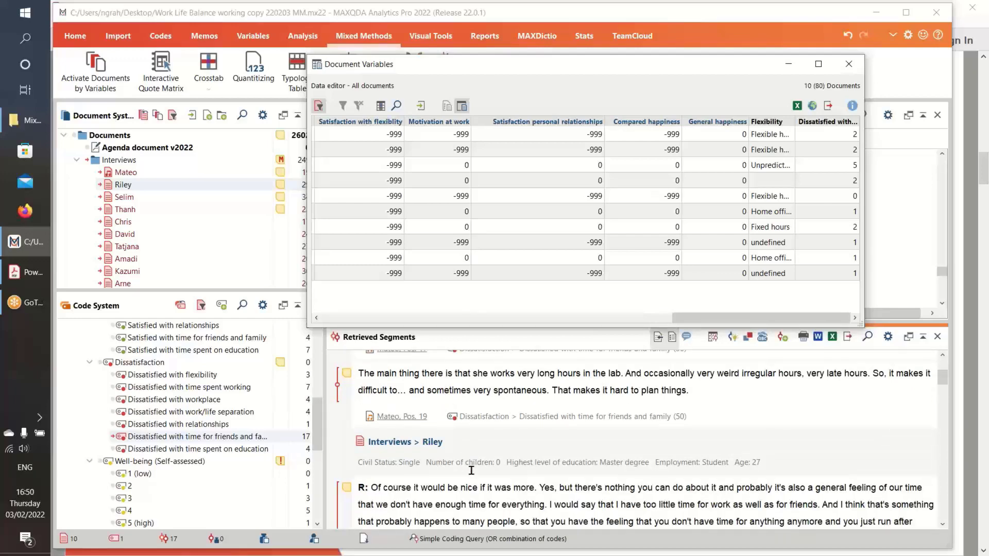
scroll(510, 464, down, 15)
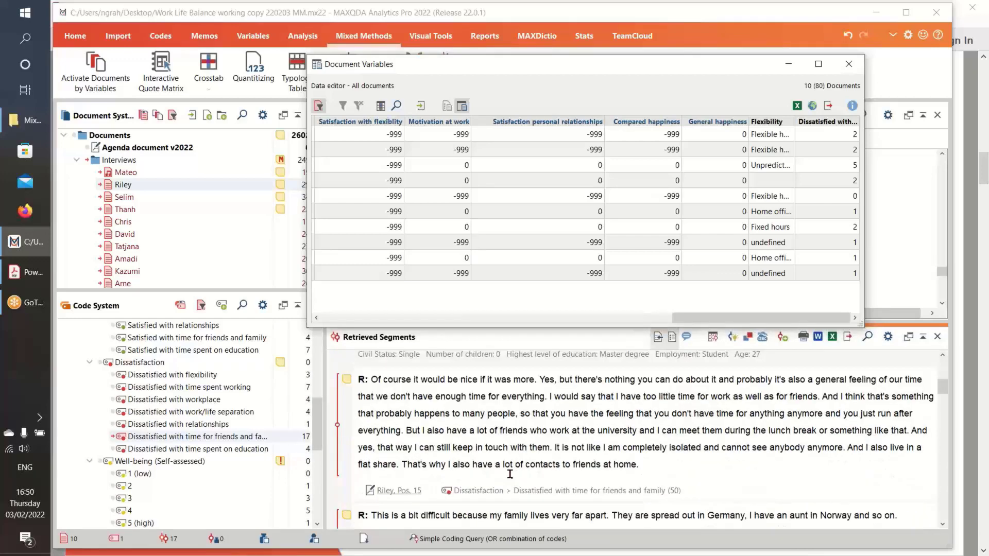
scroll(510, 475, down, 15)
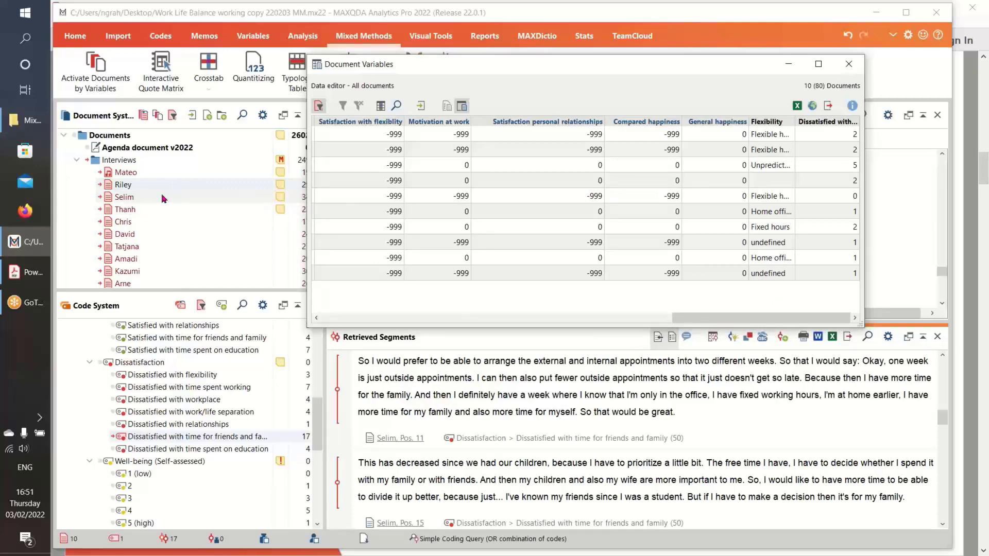
scroll(480, 411, up, 1)
scroll(480, 411, up, 3)
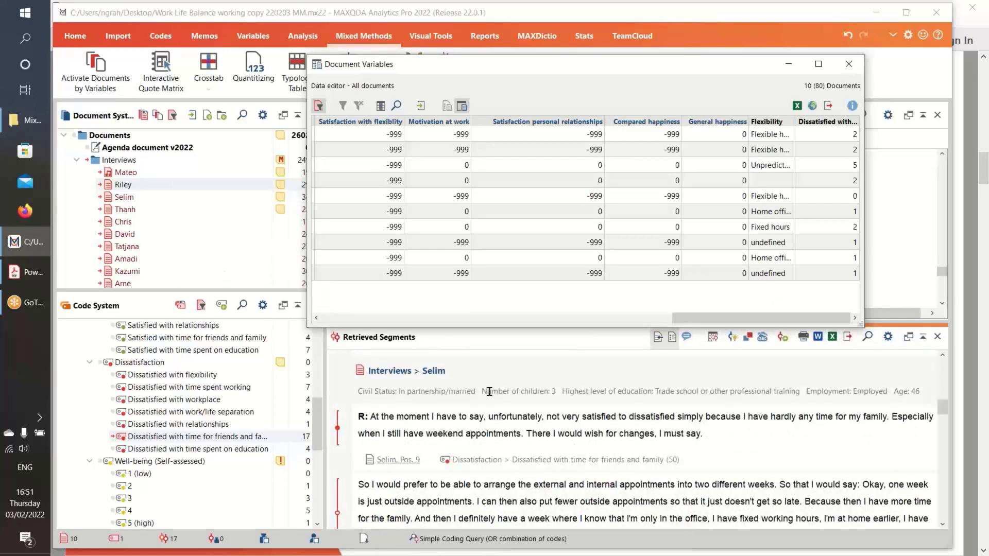
scroll(430, 409, down, 3)
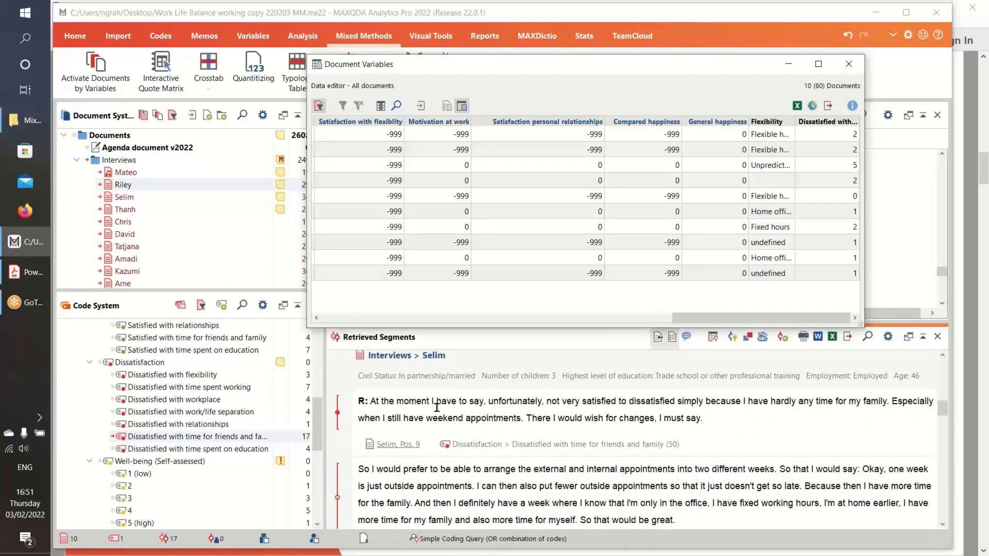
scroll(436, 413, down, 3)
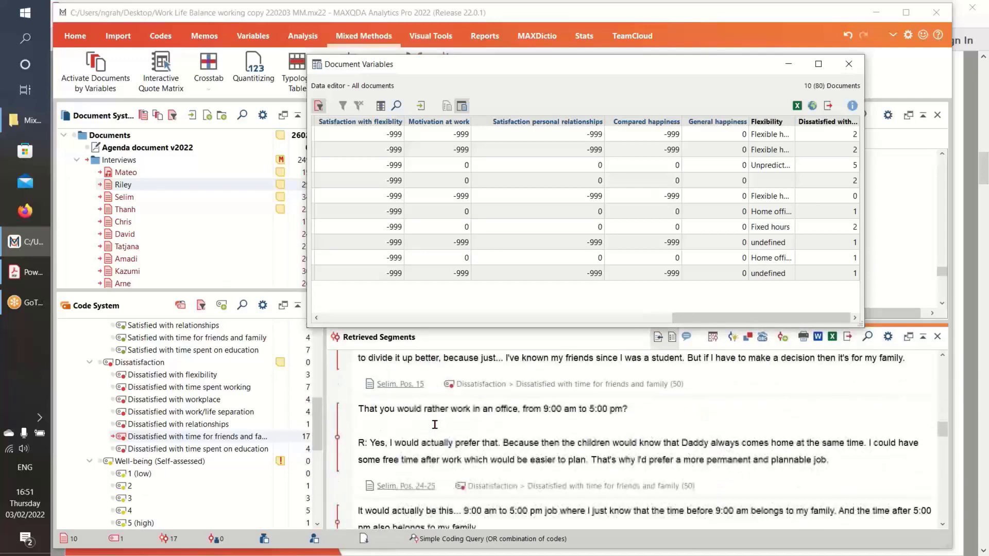
scroll(443, 397, up, 5)
scroll(449, 379, up, 7)
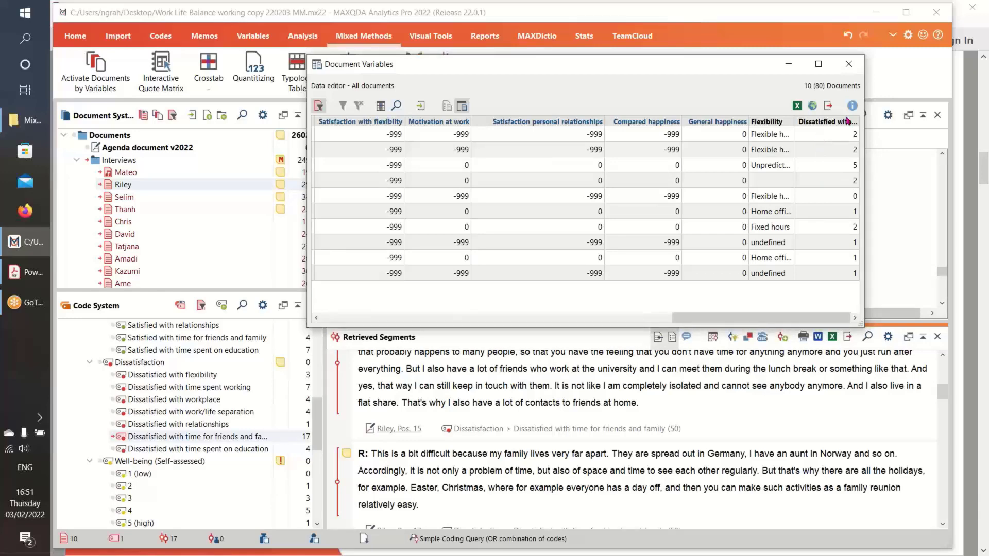
click(850, 64)
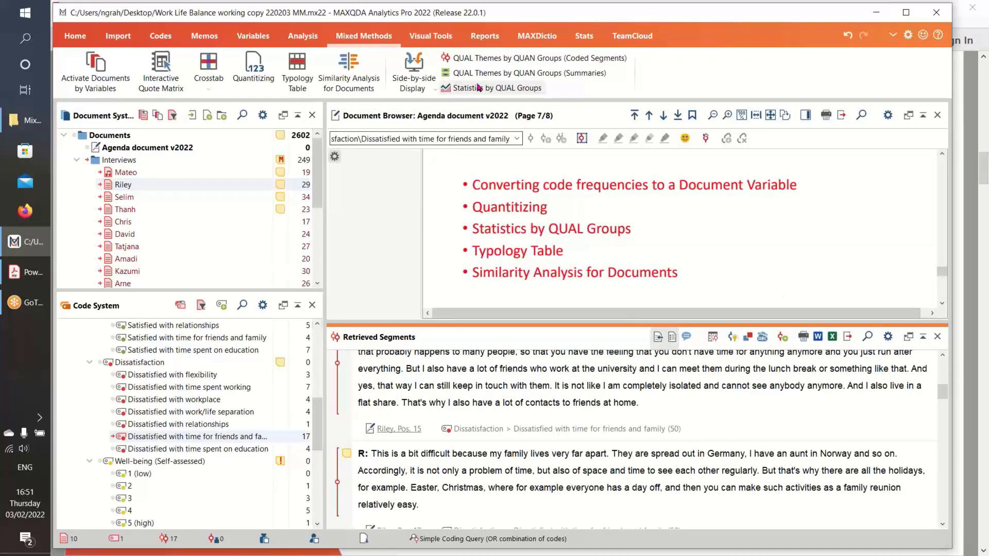
- Start a QUAL Themes by QUAN Groups comparison of coded segments, grouped by the variable Dissatisfied with time for friends and family
click(494, 62)
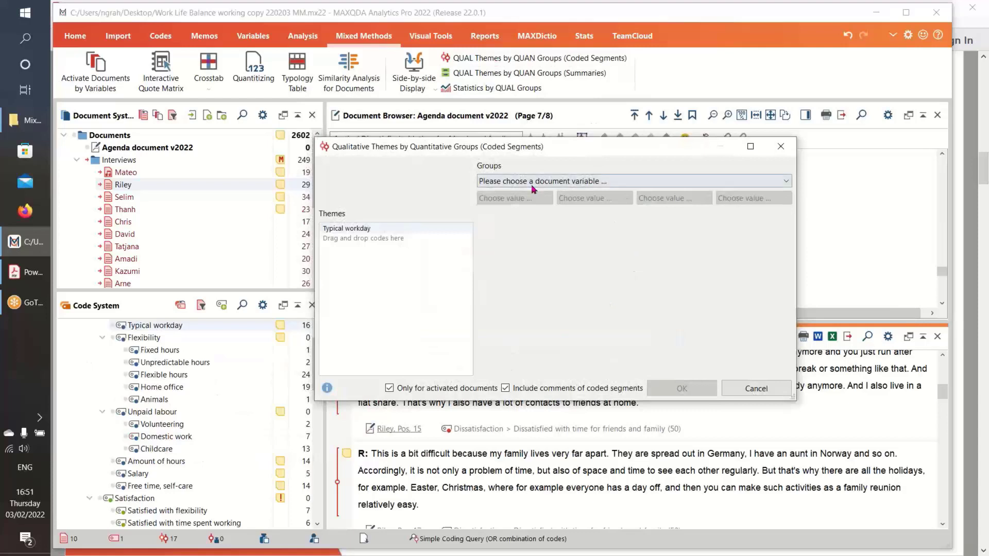
click(785, 184)
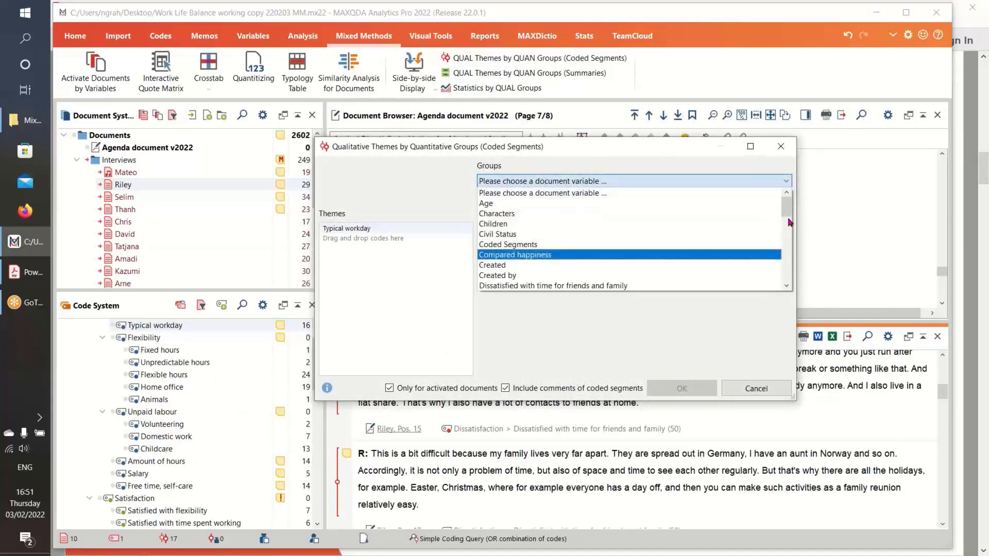
drag(786, 212, 777, 285)
scroll(629, 268, up, 12)
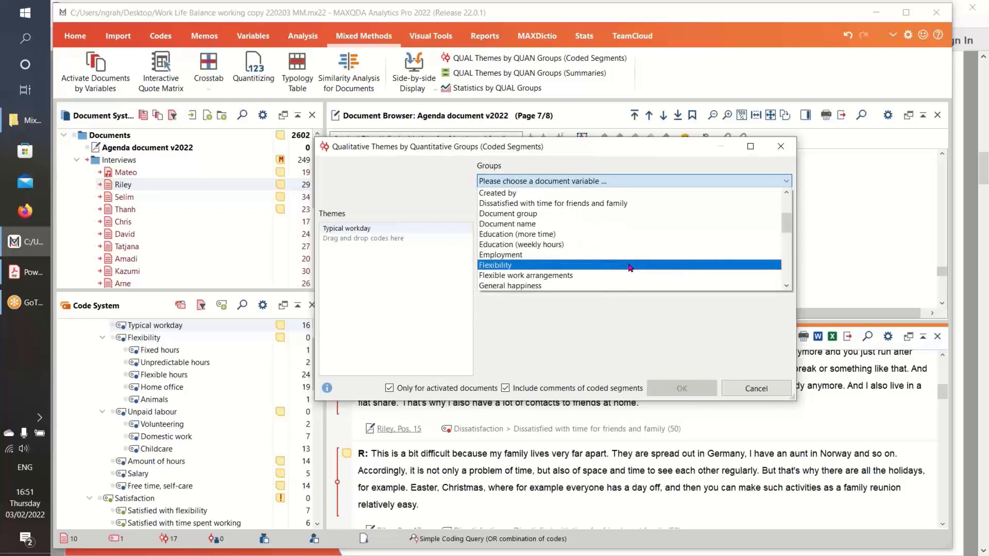
scroll(631, 268, up, 1)
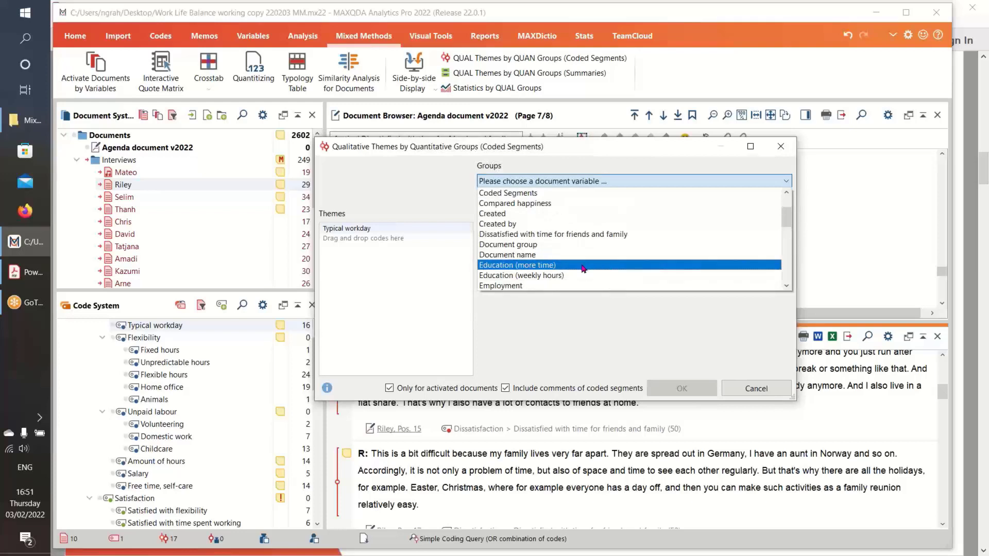
click(581, 237)
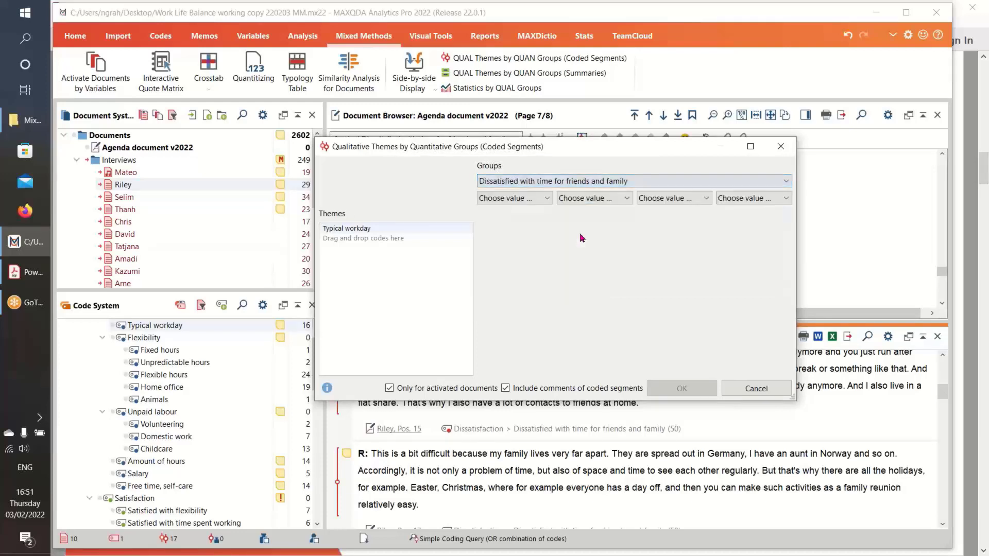
- Define four comparison groups from the variable's values 5, 2, 1 and 0
click(548, 198)
click(522, 252)
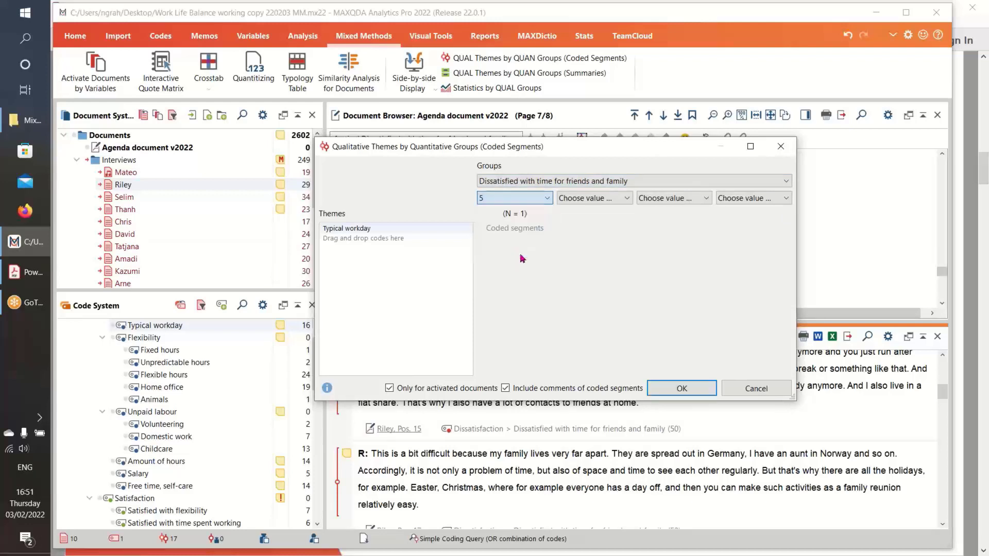
click(625, 198)
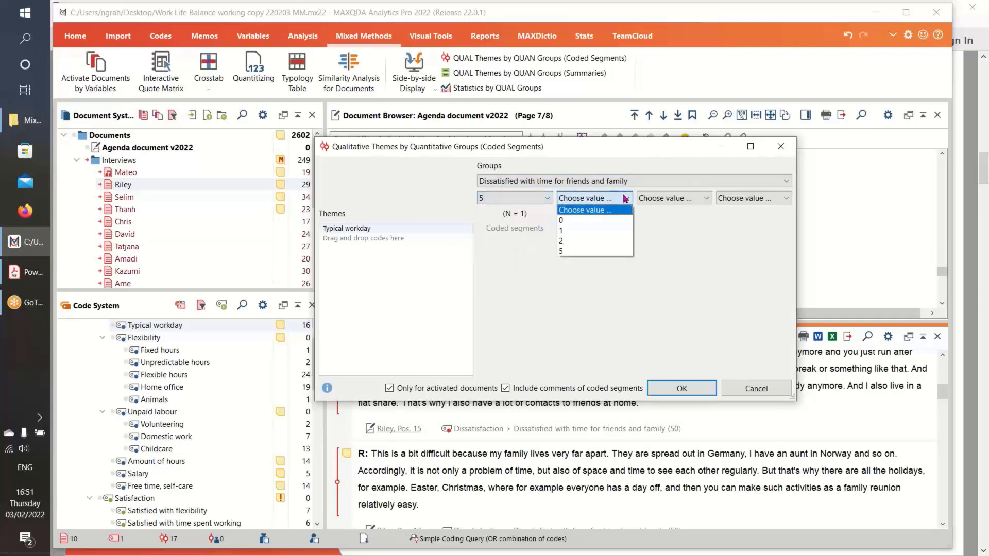
click(613, 240)
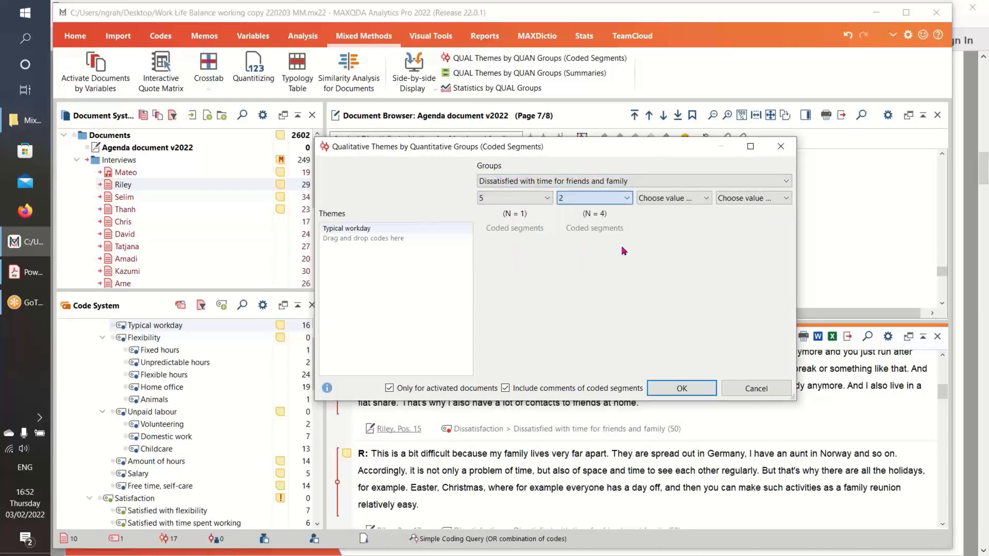
click(698, 200)
click(698, 229)
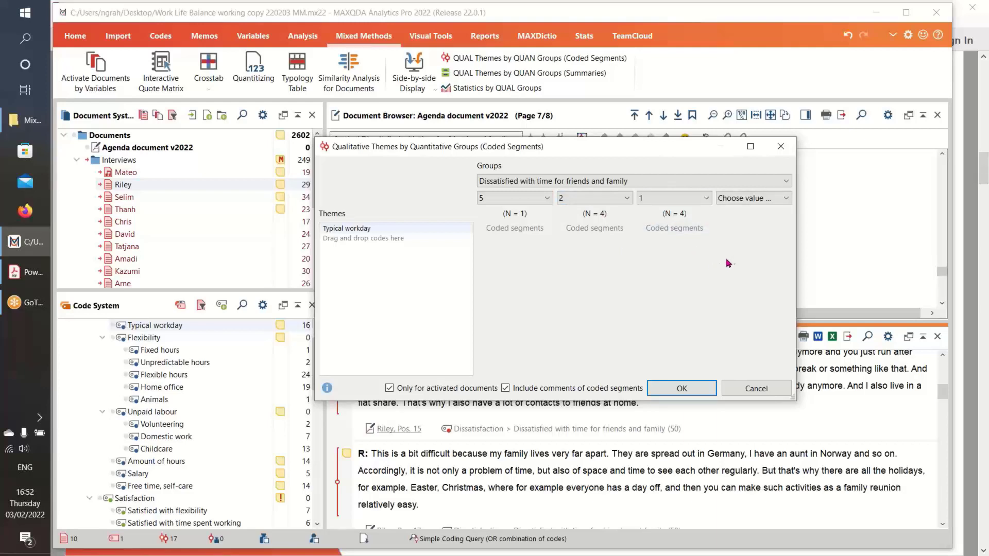
click(783, 200)
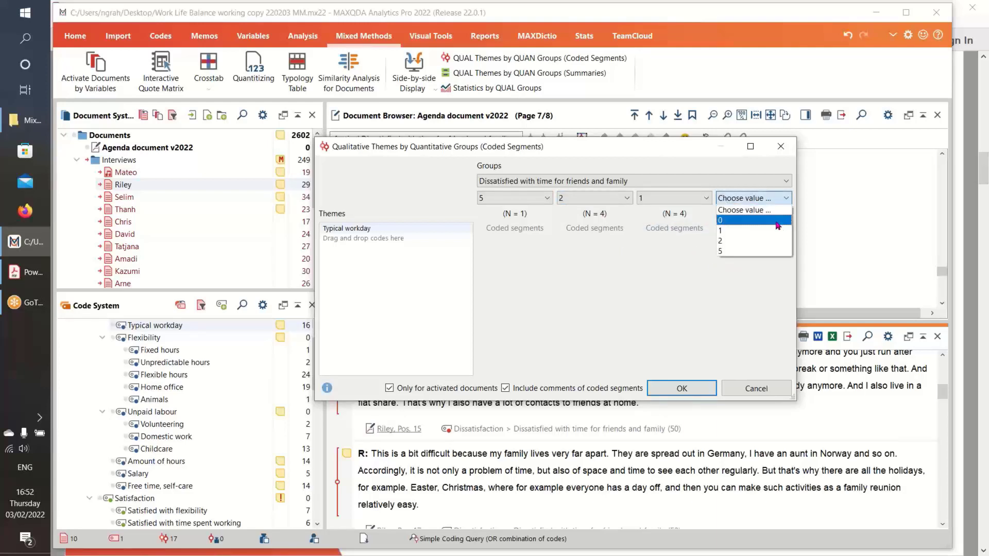
click(777, 220)
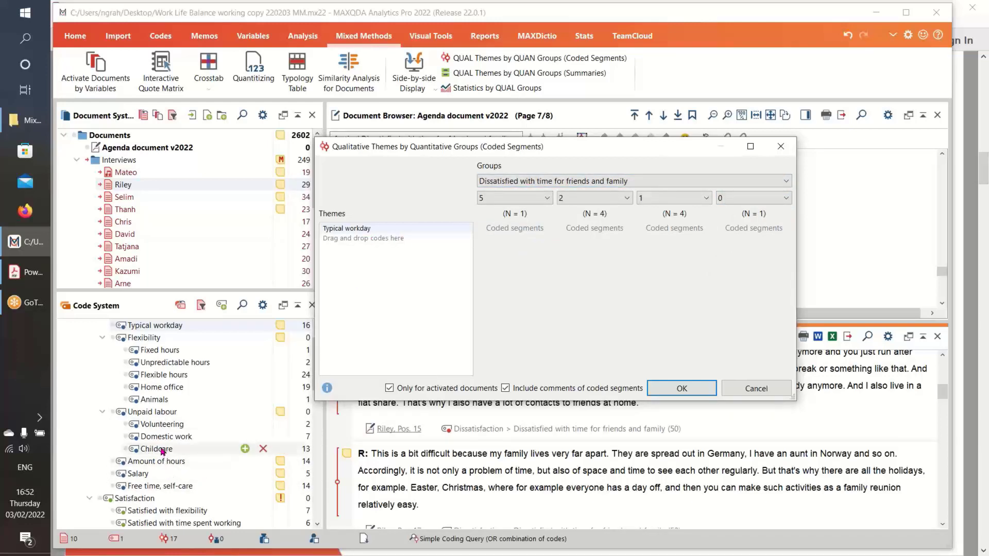
- Add the code Childcare as a second theme, and generate the comparison table to read its Typical workday segments before closing it
drag(162, 452, 381, 289)
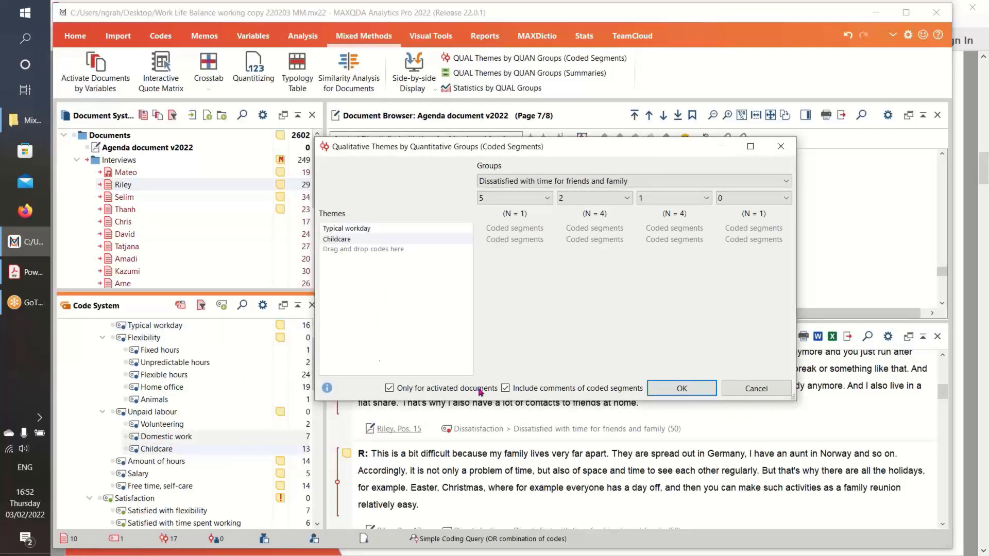
click(670, 388)
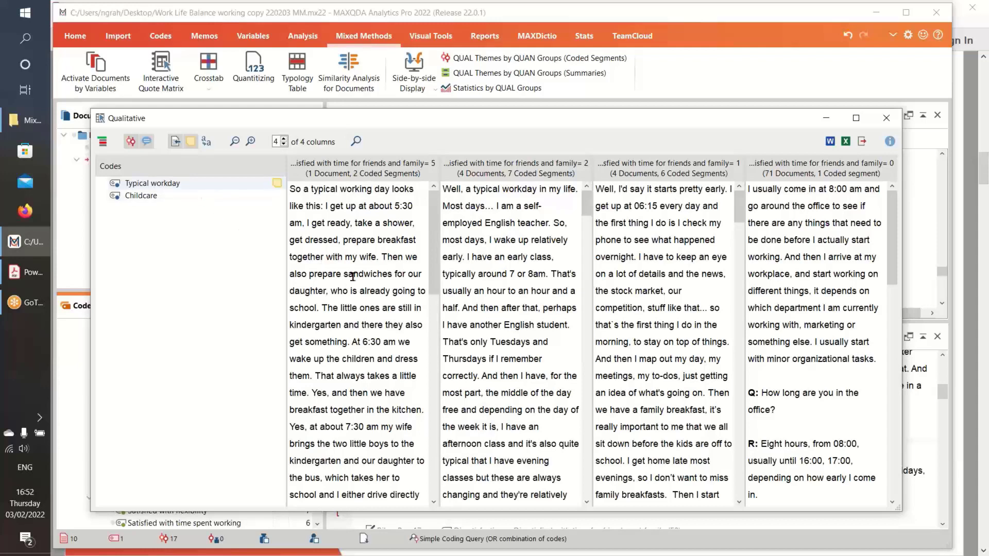
scroll(354, 275, down, 1)
scroll(353, 275, down, 1)
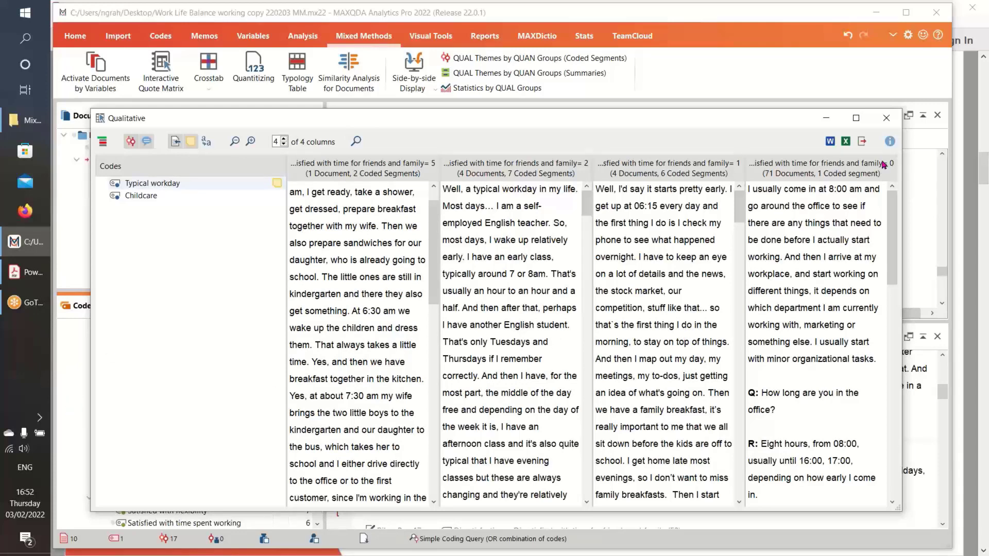
click(886, 118)
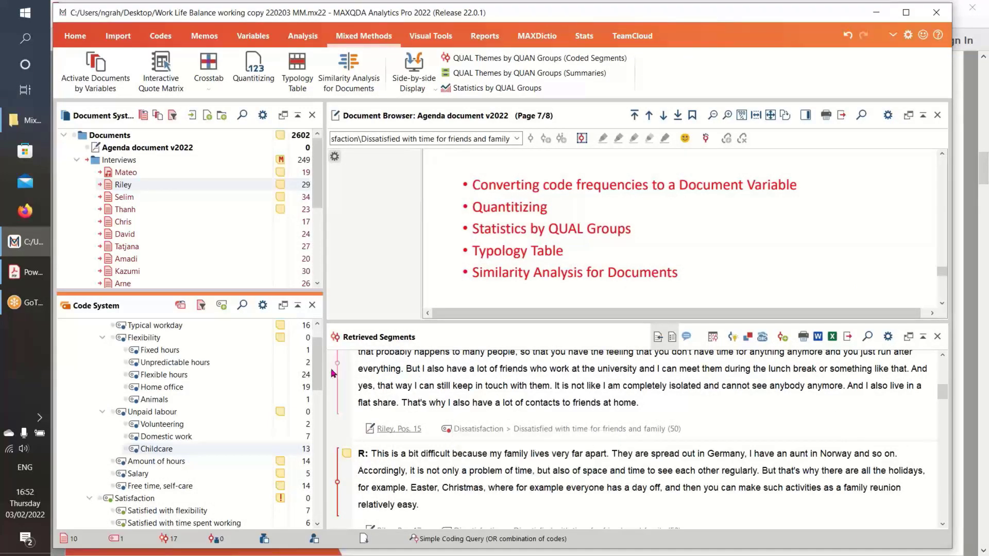
- Reset the code activations and activate the code Dissatisfaction with all its subcodes
drag(316, 384, 312, 441)
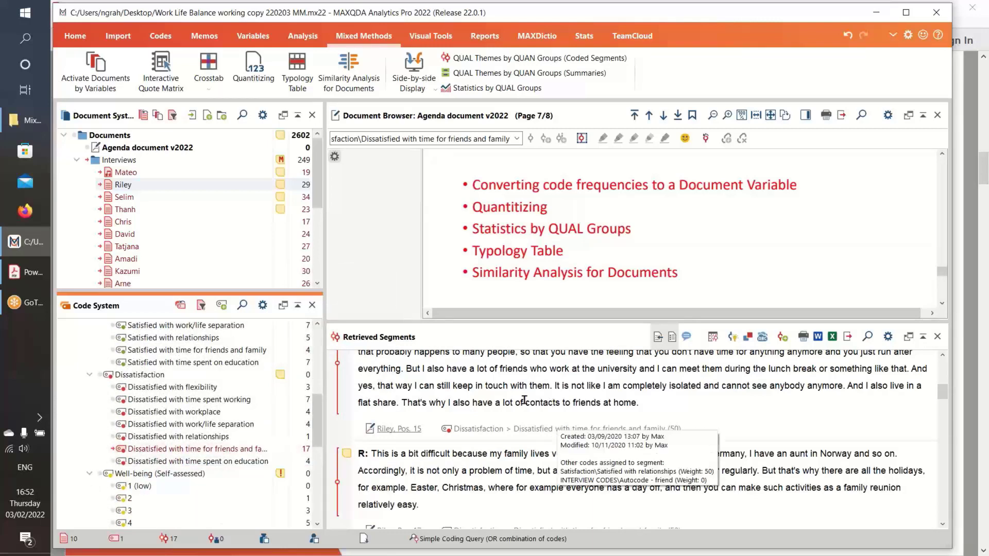
scroll(560, 440, down, 5)
scroll(559, 440, up, 1)
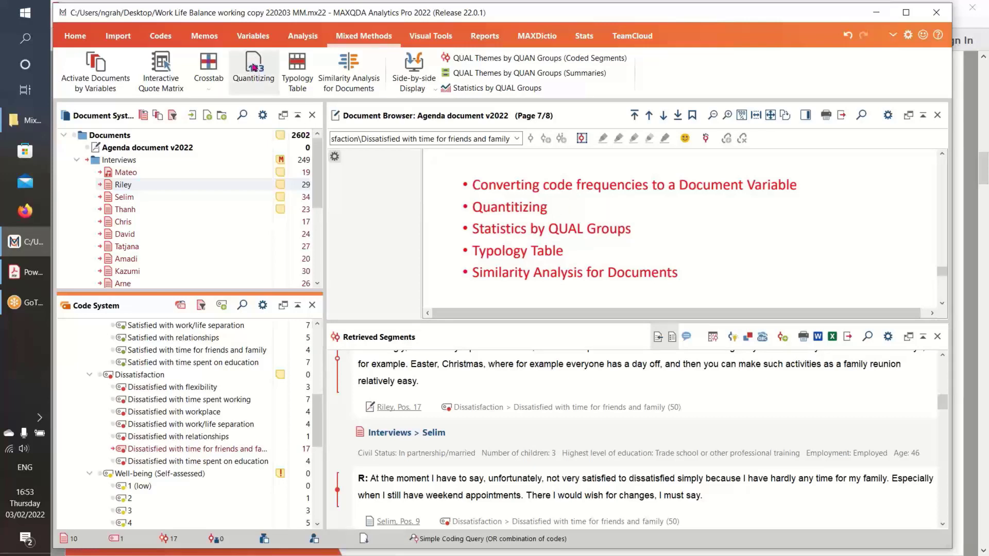
click(180, 305)
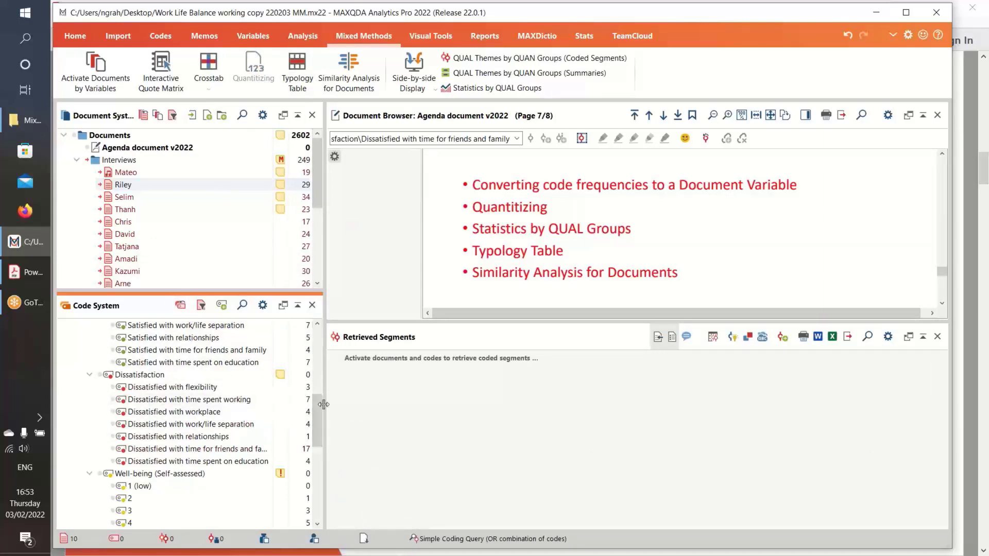
click(109, 379)
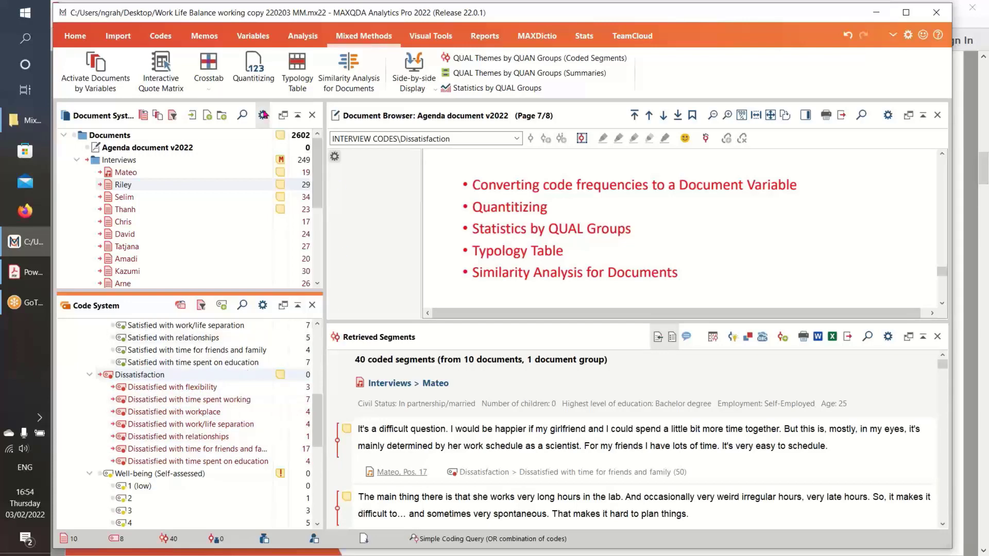
- Quantitize all activated codes into document variables, and limit the data editor to activated documents
click(255, 66)
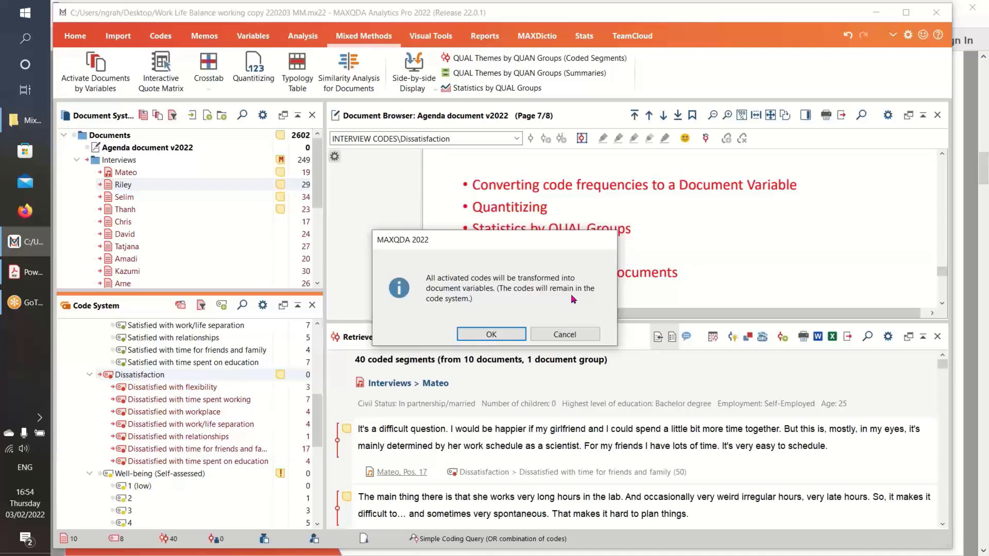
click(492, 335)
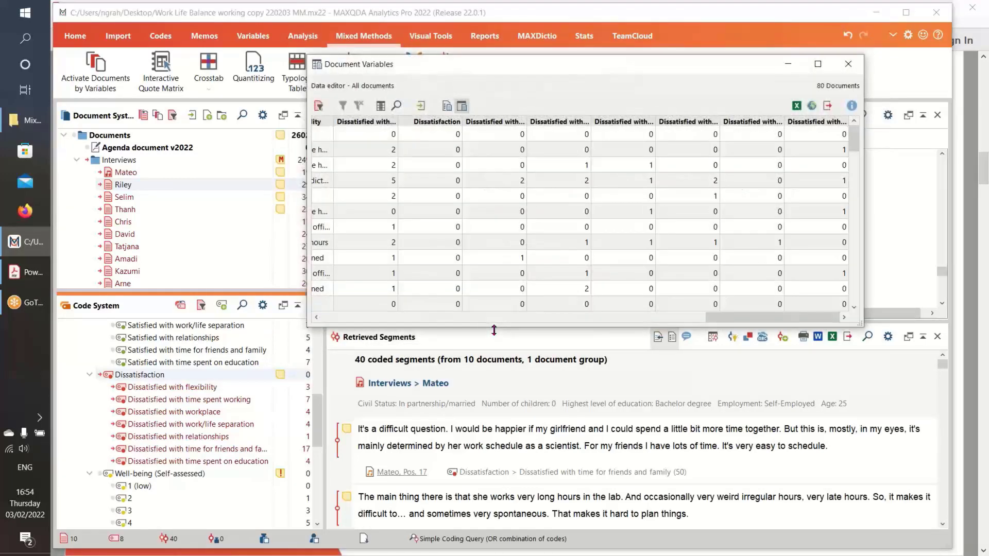
click(318, 107)
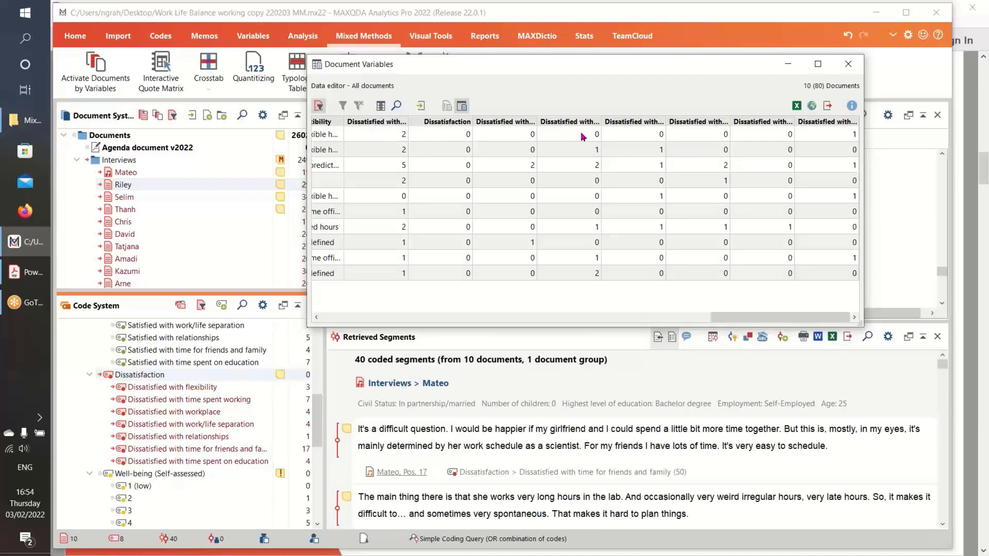
- Widen the columns Dissatisfied with flexibility and Dissatisfied with time spent working, and view the remaining new variables in the data editor
mouse_move(472, 121)
mouse_down()
mouse_move(539, 126)
mouse_move(471, 125)
mouse_up()
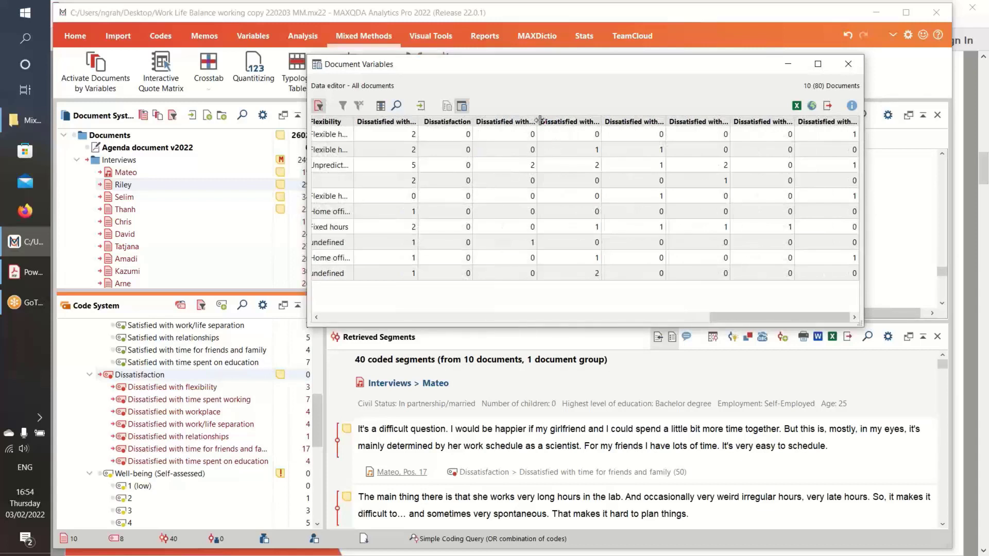
drag(539, 121, 566, 123)
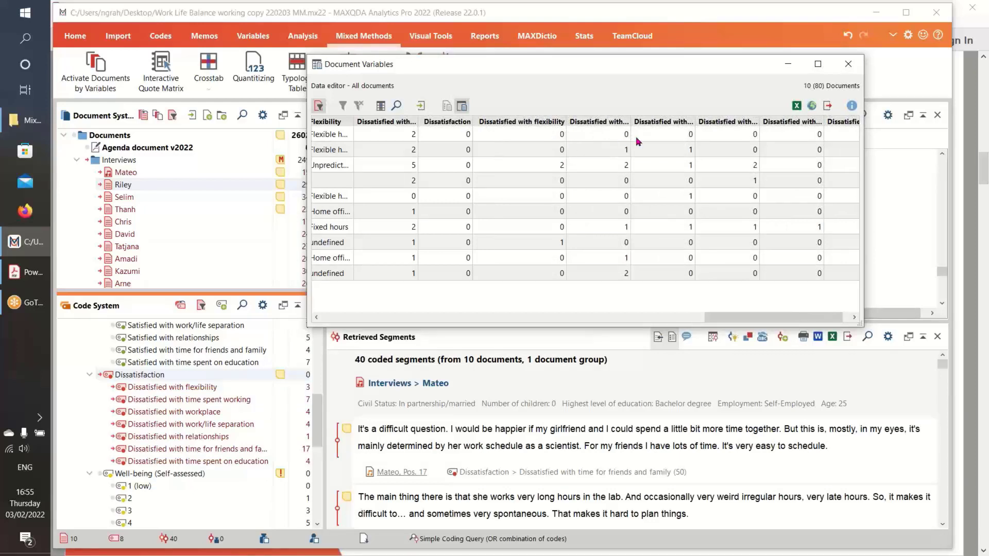
drag(630, 122, 660, 122)
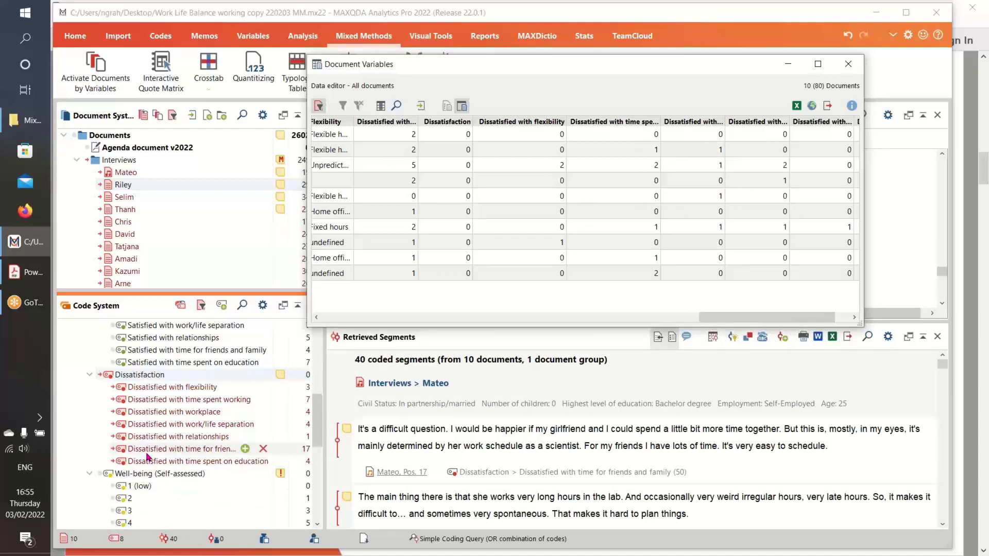
drag(761, 317, 775, 318)
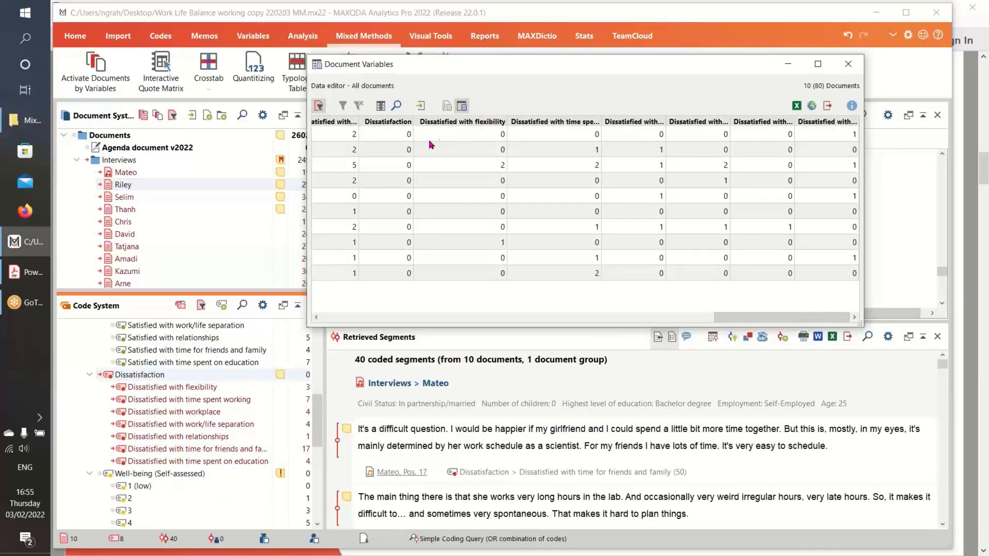
- Close the data editor, and reset the activations of all codes and documents
drag(806, 318, 826, 329)
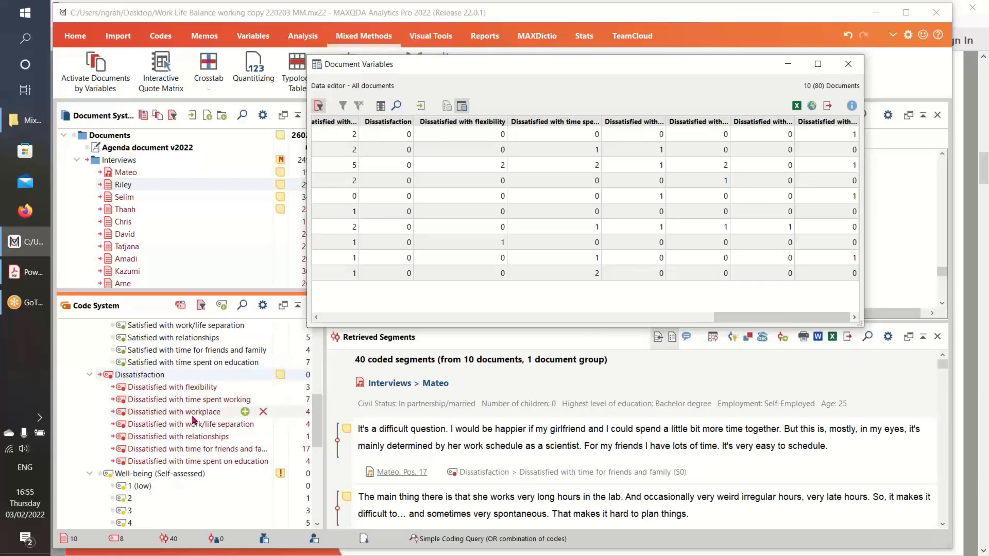
click(847, 64)
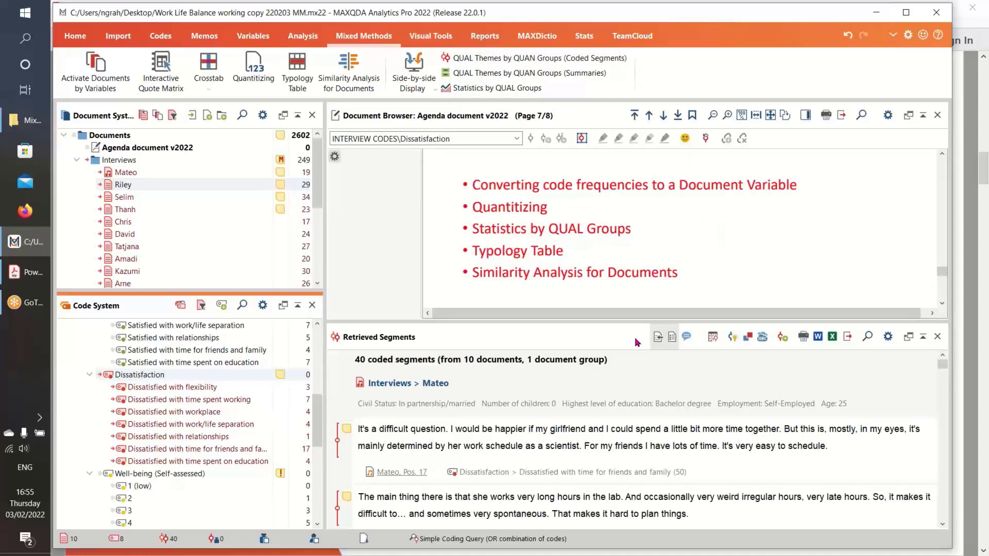
click(181, 306)
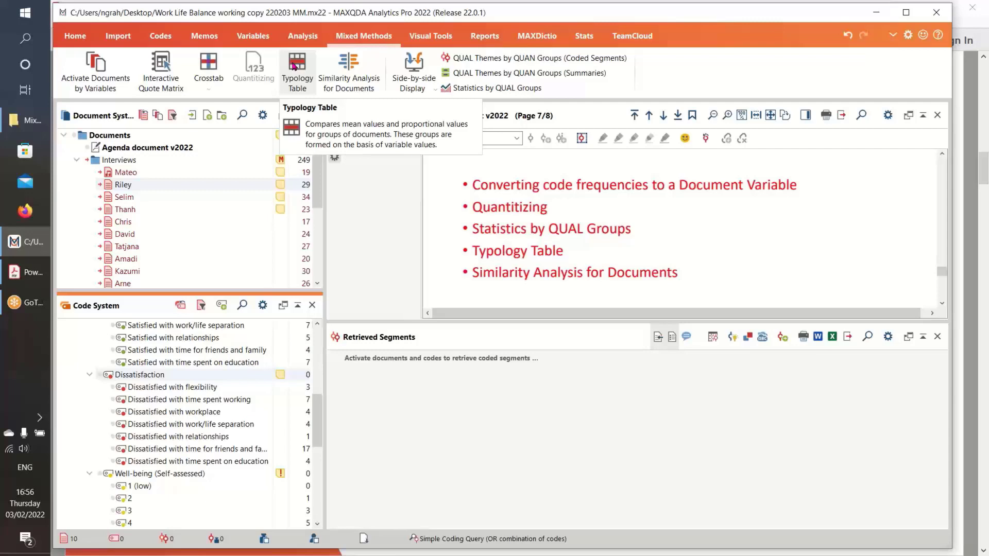
click(144, 115)
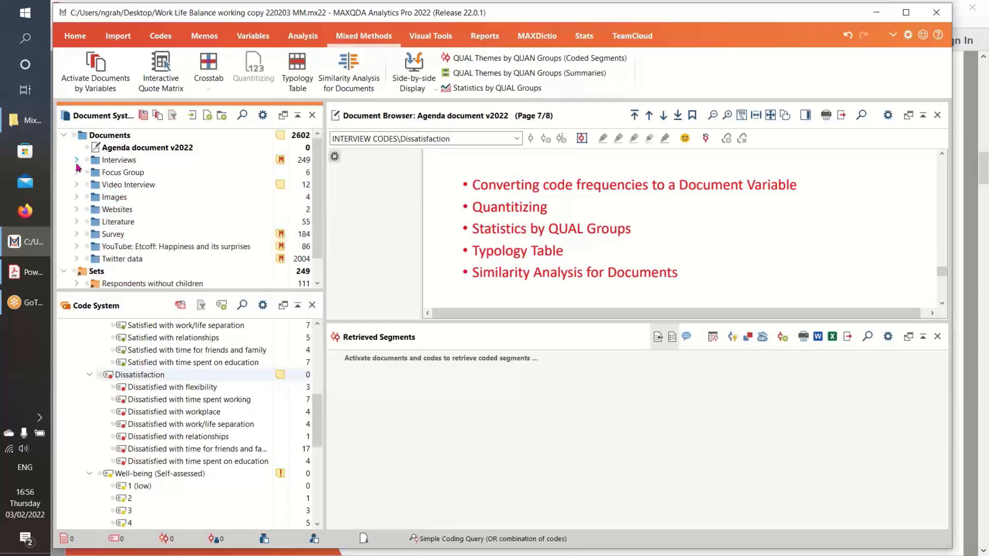
- Expand the Survey document group and activate all its documents except Survey Questions
click(76, 235)
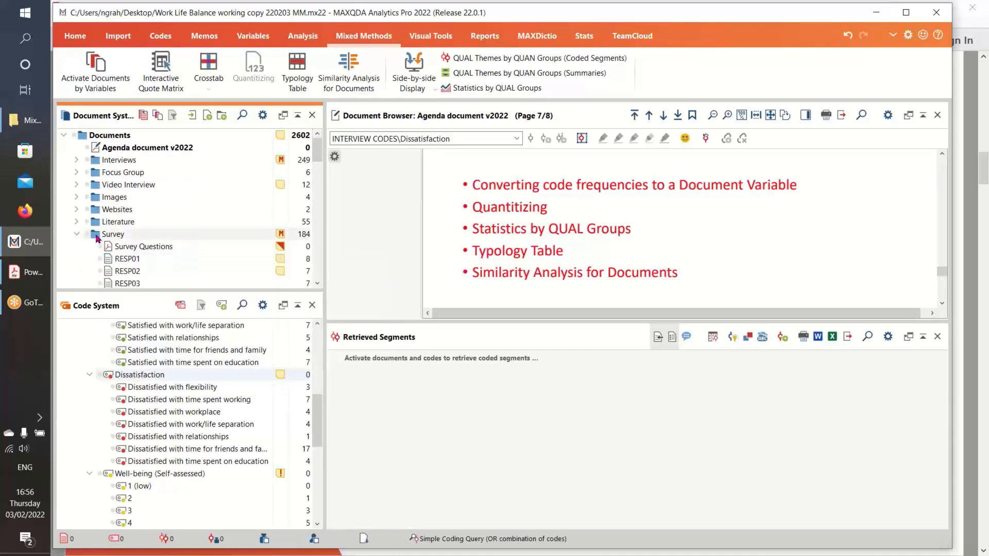
click(97, 236)
click(113, 249)
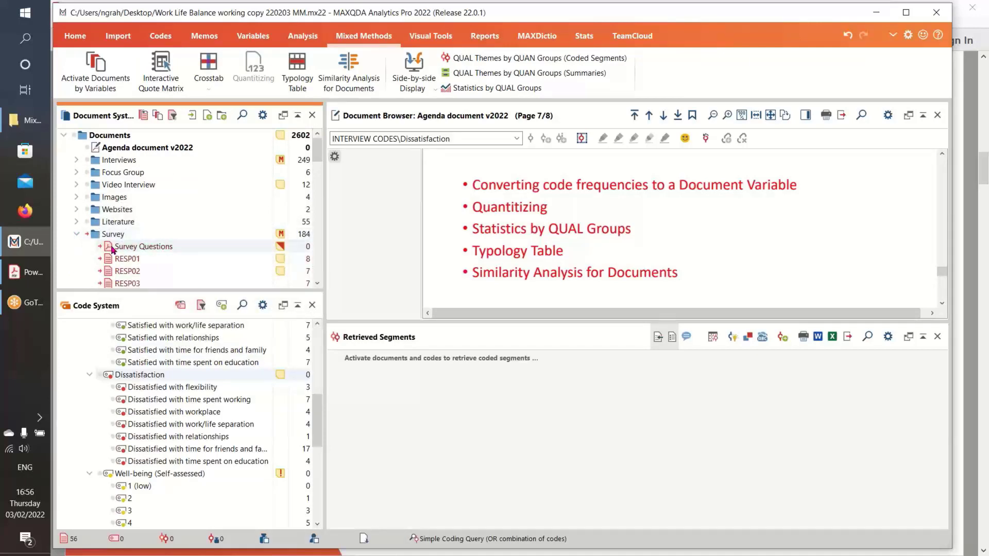
drag(317, 156, 318, 165)
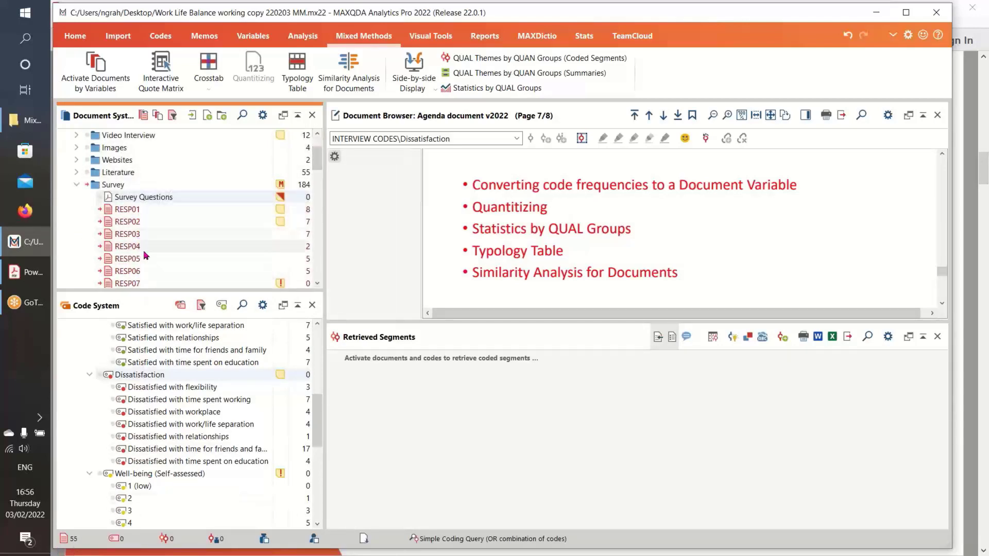
mouse_move(159, 258)
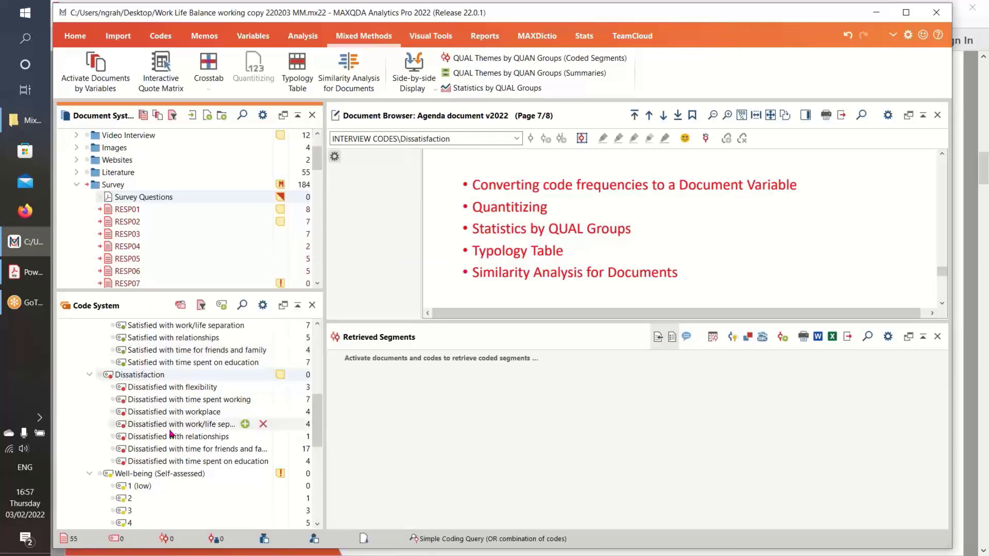
- Open the survey responses RESP03, RESP06 and RESP01 to read them, and return to Agenda document v2022
double_click(128, 234)
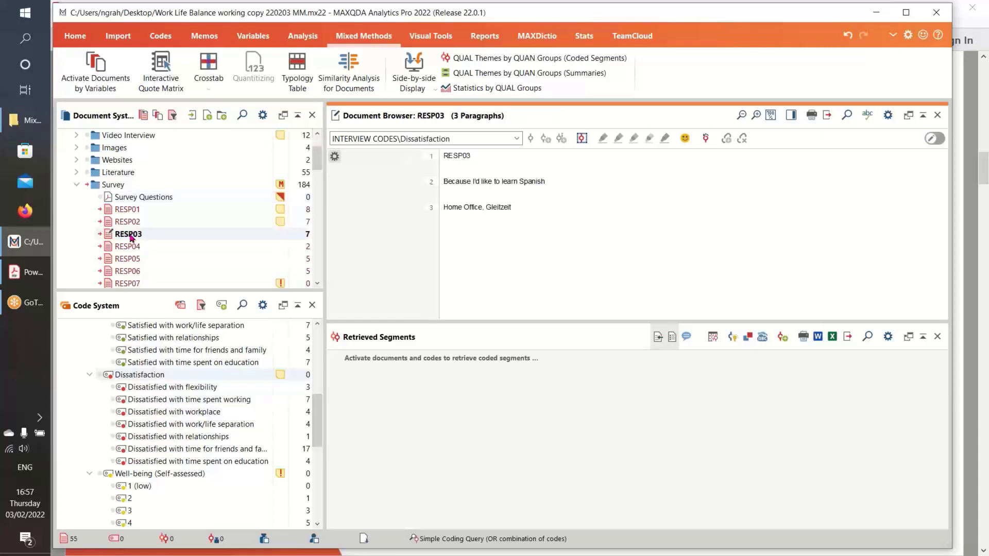
double_click(186, 272)
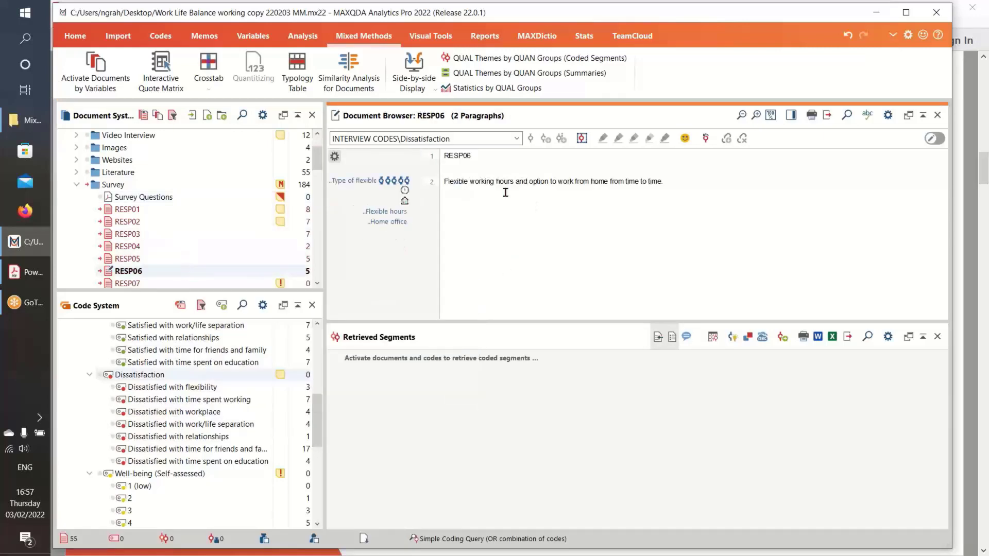
click(148, 213)
double_click(148, 212)
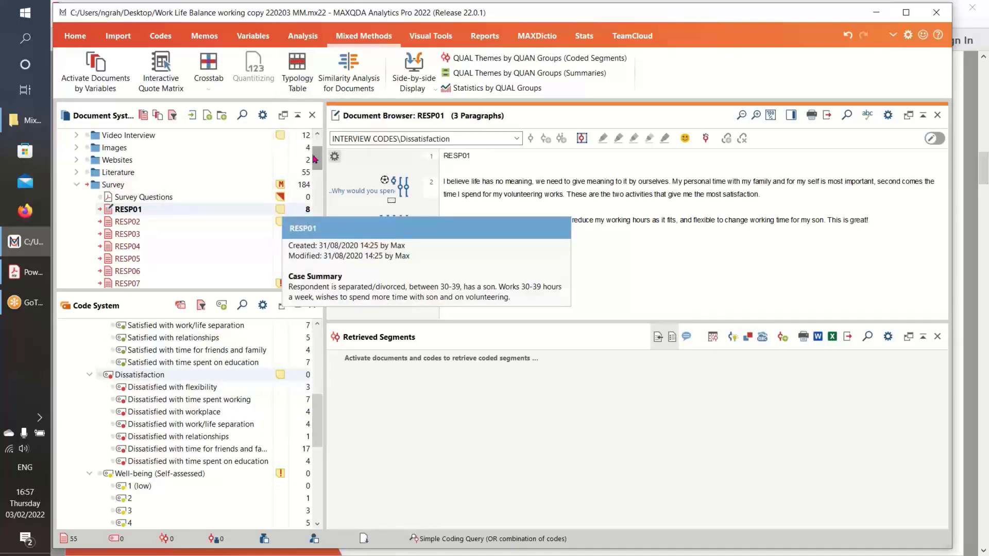
scroll(315, 159, up, 2)
double_click(189, 148)
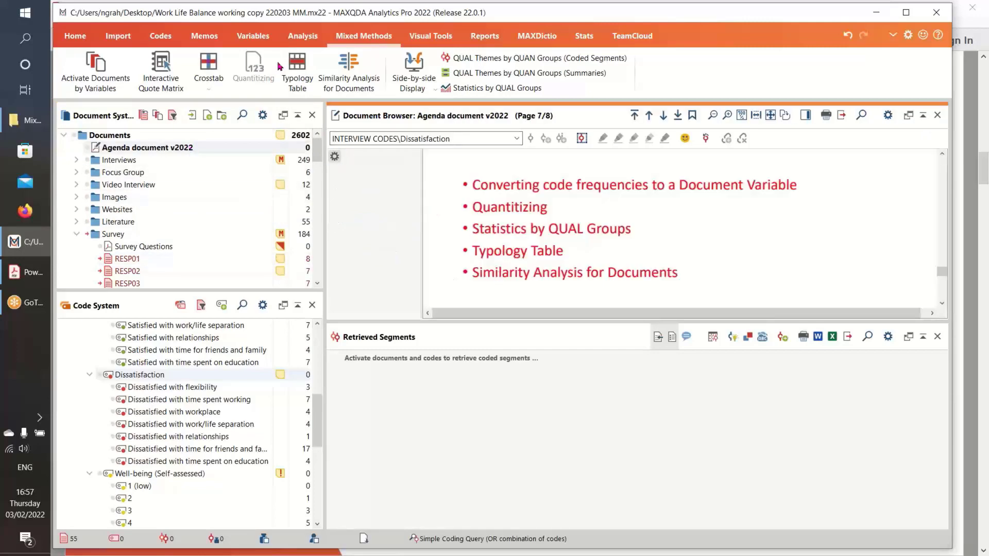
- Start a Typology Table with row variables Satisfaction with flexiblity, Motivation at work, Satisfaction personal relationships, Compared happiness and General happiness
click(298, 62)
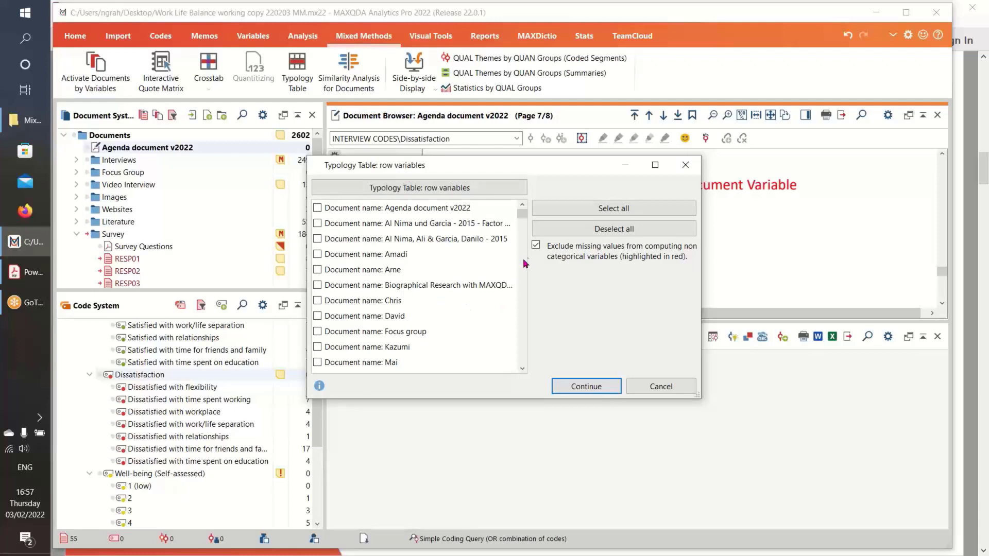
drag(523, 222, 523, 352)
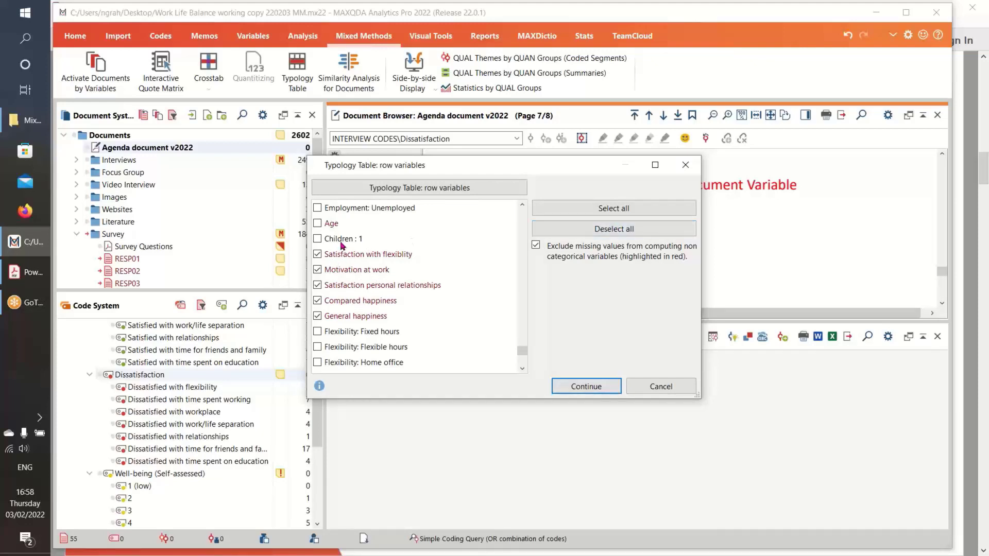
click(586, 387)
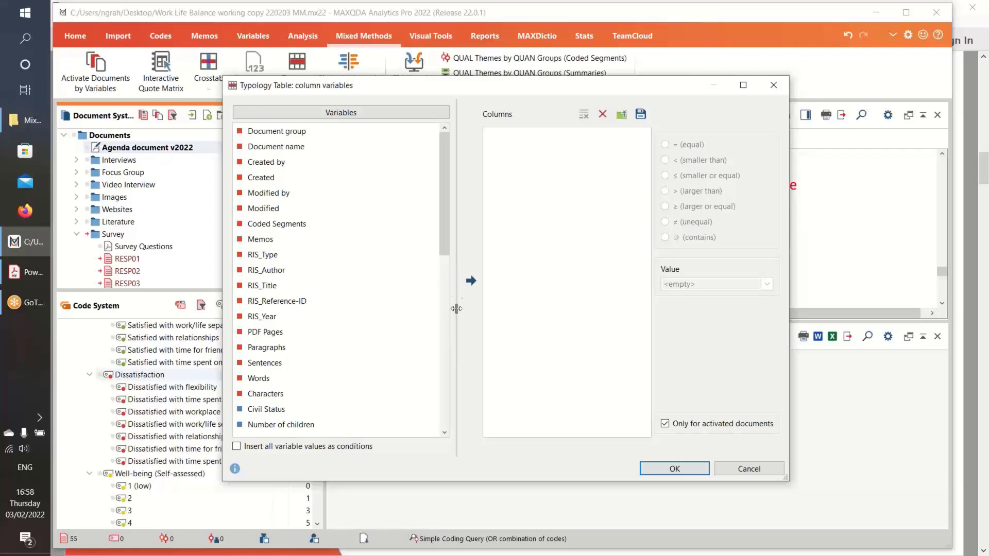
- Insert all values of the variable Highest level of education as column conditions
drag(446, 252, 450, 352)
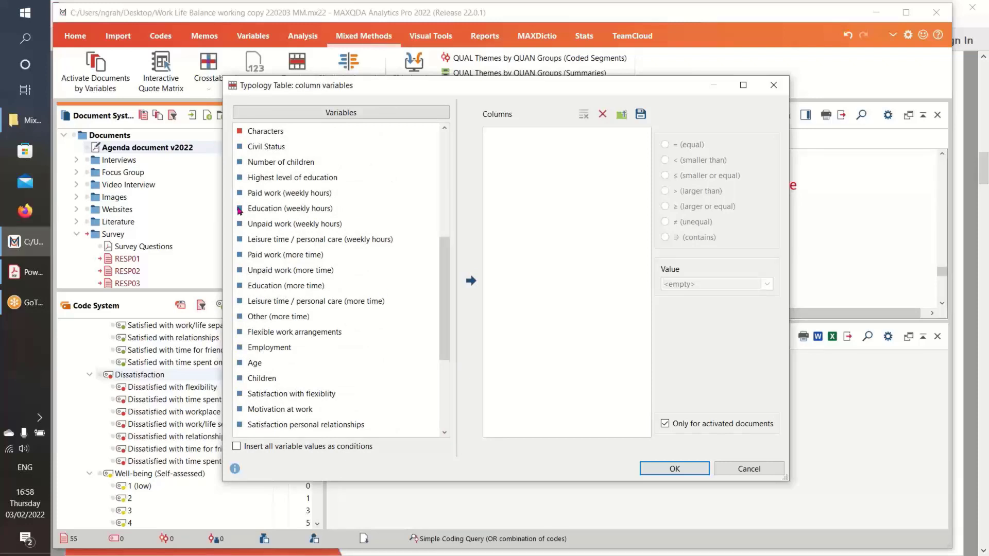
click(262, 182)
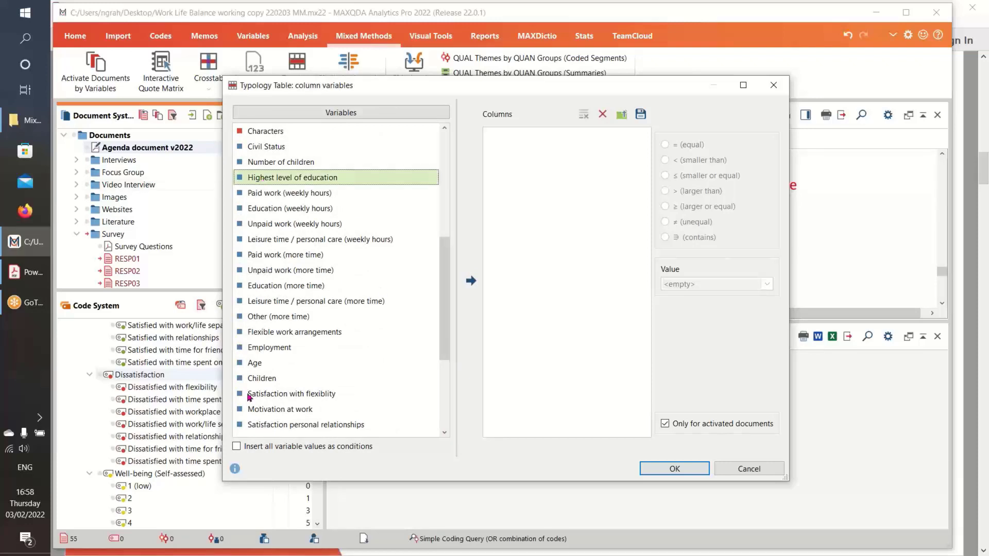
click(237, 446)
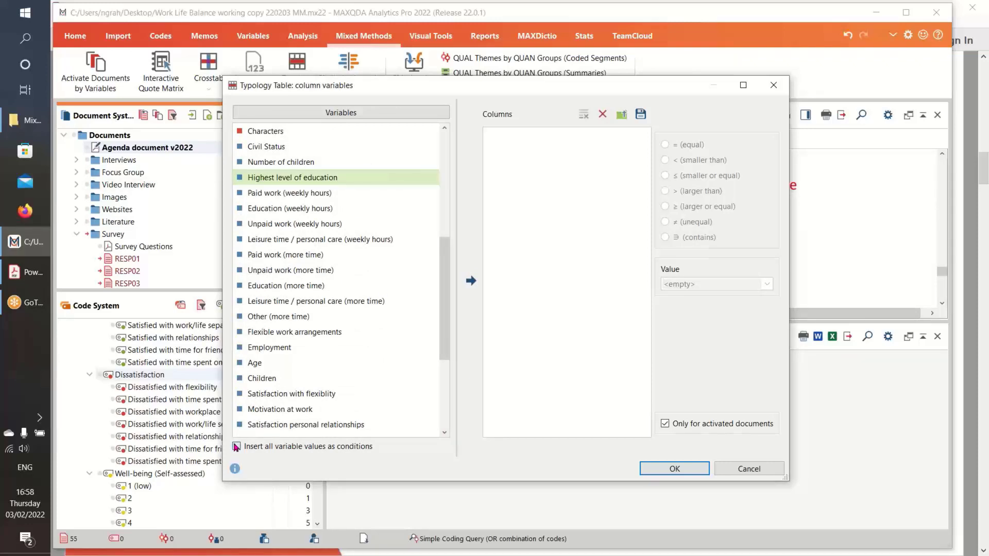
click(472, 280)
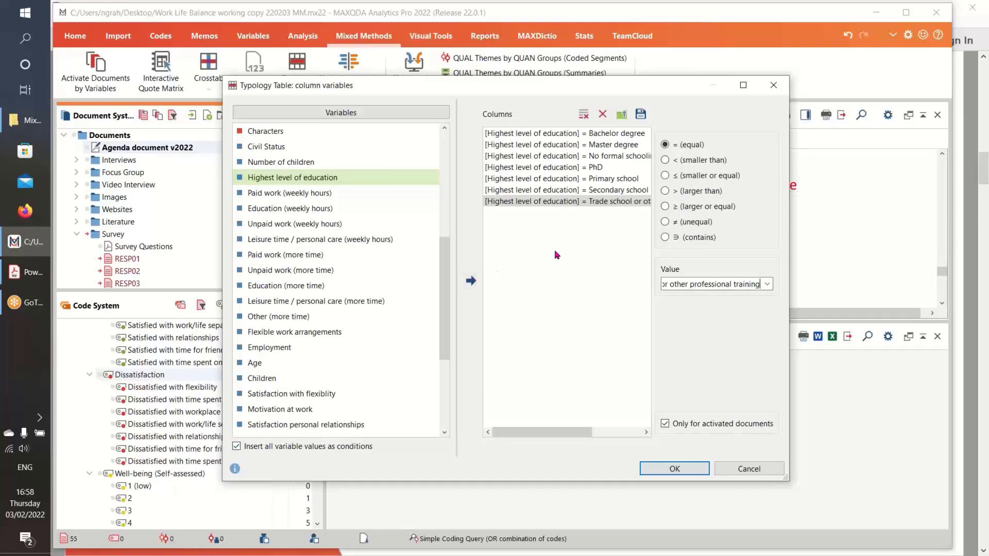
- Order the education columns PhD, Master degree, Bachelor degree, Secondary school, Trade school, Primary school and No formal schooling, and generate the typology table
drag(562, 170, 590, 141)
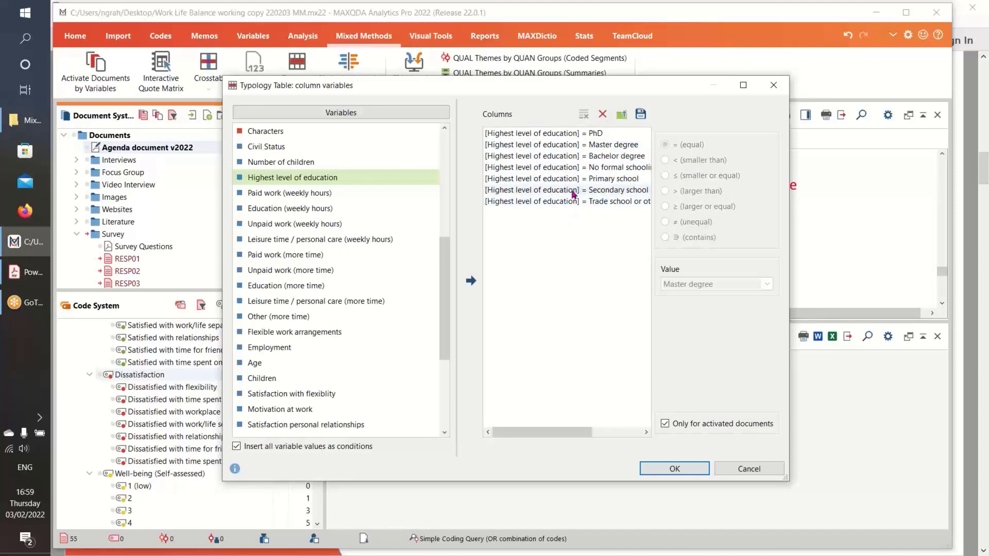
mouse_move(573, 191)
mouse_down()
mouse_move(572, 174)
mouse_move(575, 199)
mouse_move(570, 189)
mouse_up()
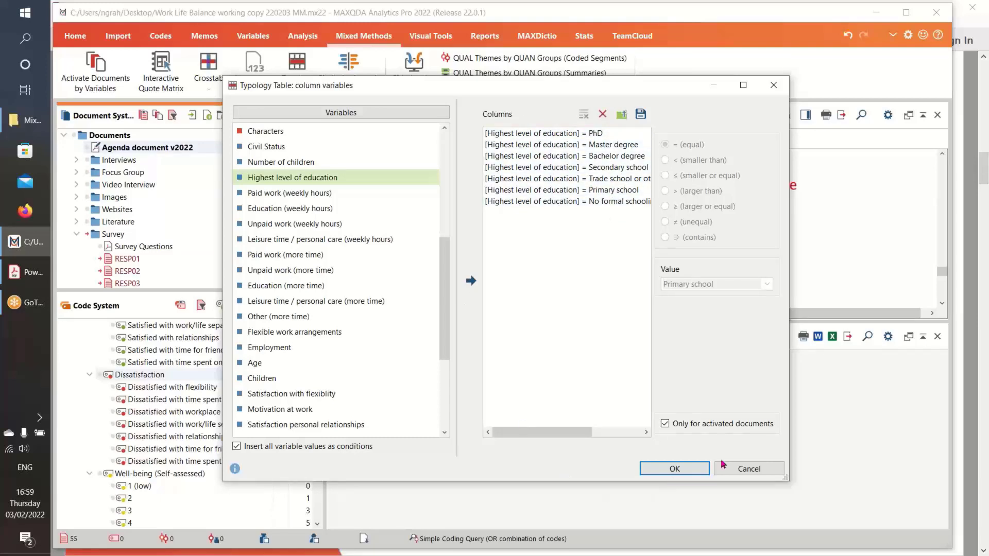
click(674, 469)
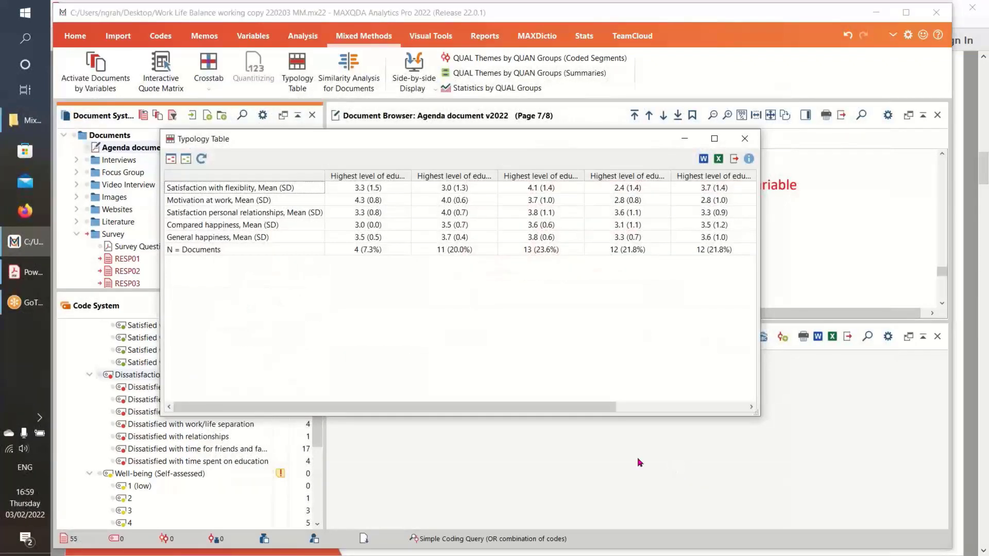
- Reposition and widen the typology table window to examine the means and standard deviations across all education levels
drag(460, 146, 396, 103)
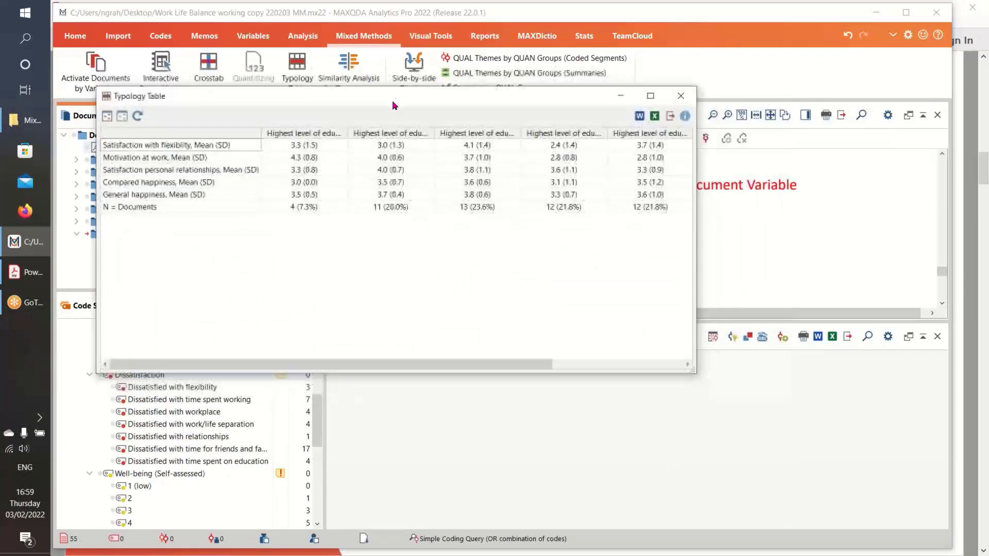
drag(693, 372, 886, 312)
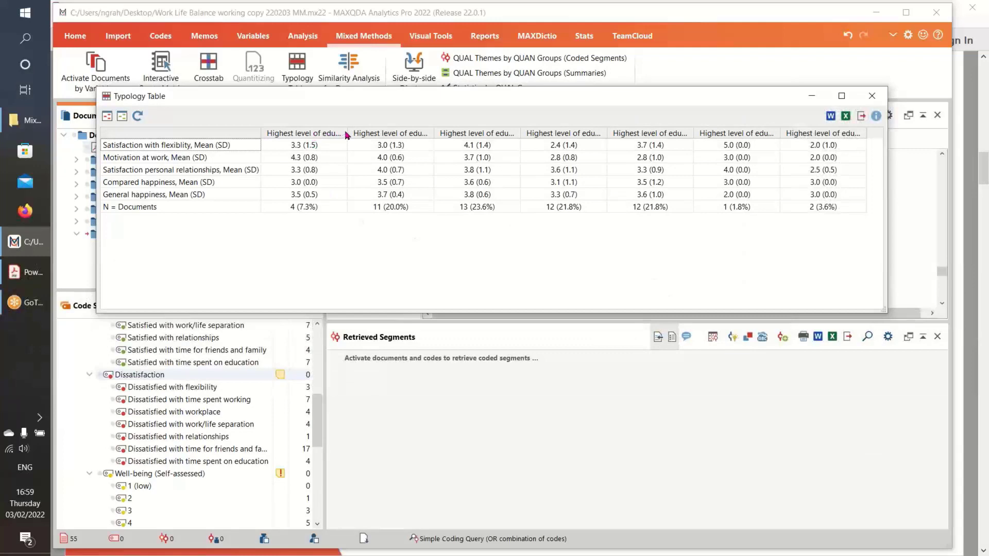
mouse_move(346, 135)
mouse_down()
mouse_move(389, 139)
mouse_move(346, 136)
mouse_up()
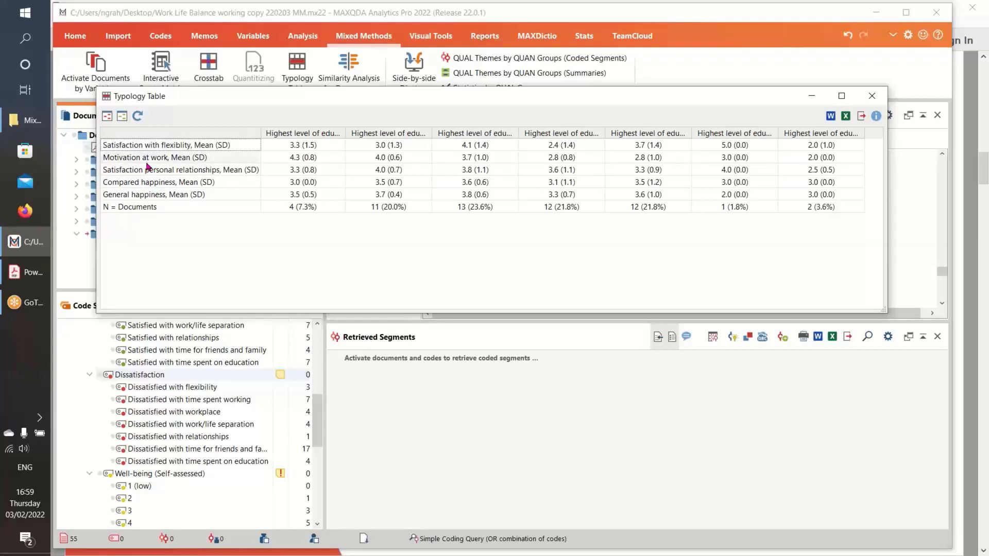
click(122, 160)
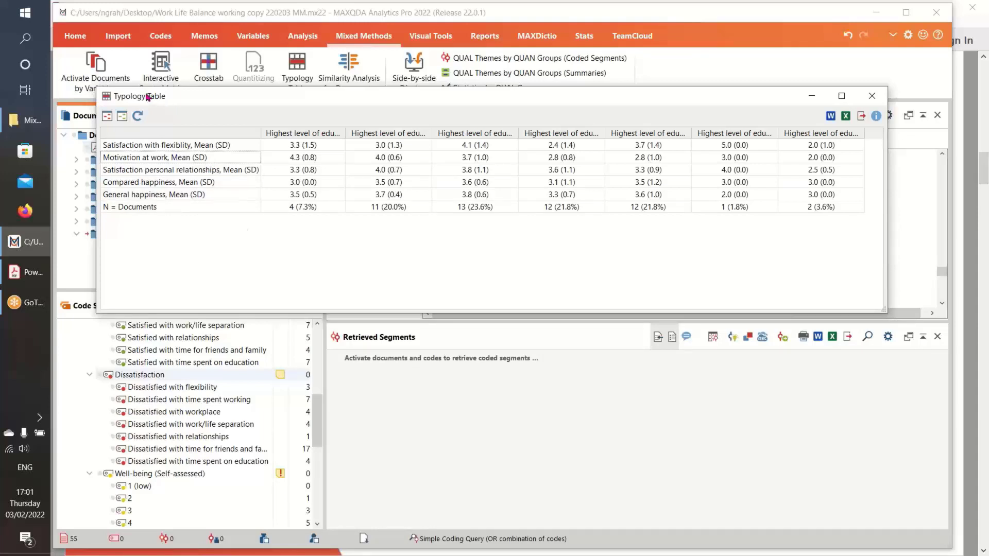
drag(329, 97, 317, 153)
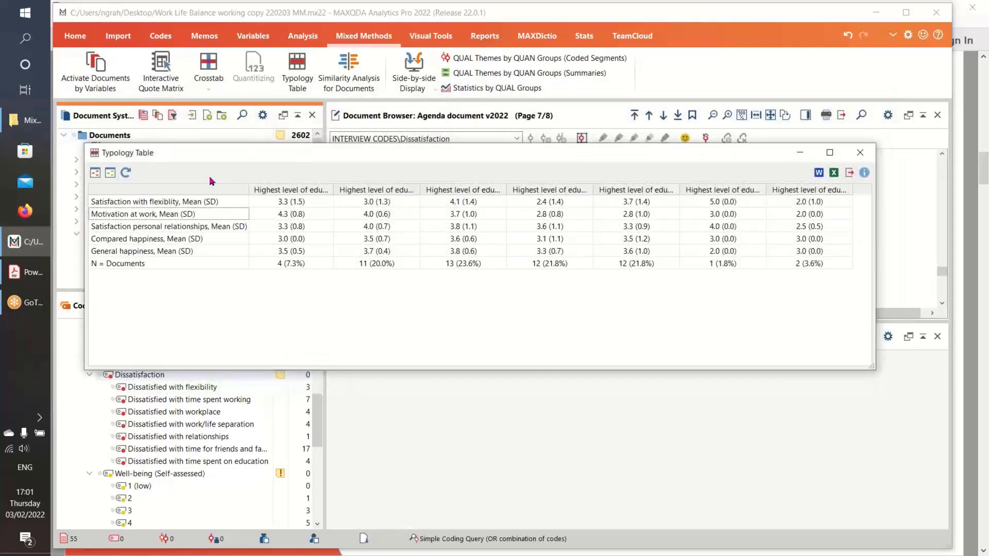
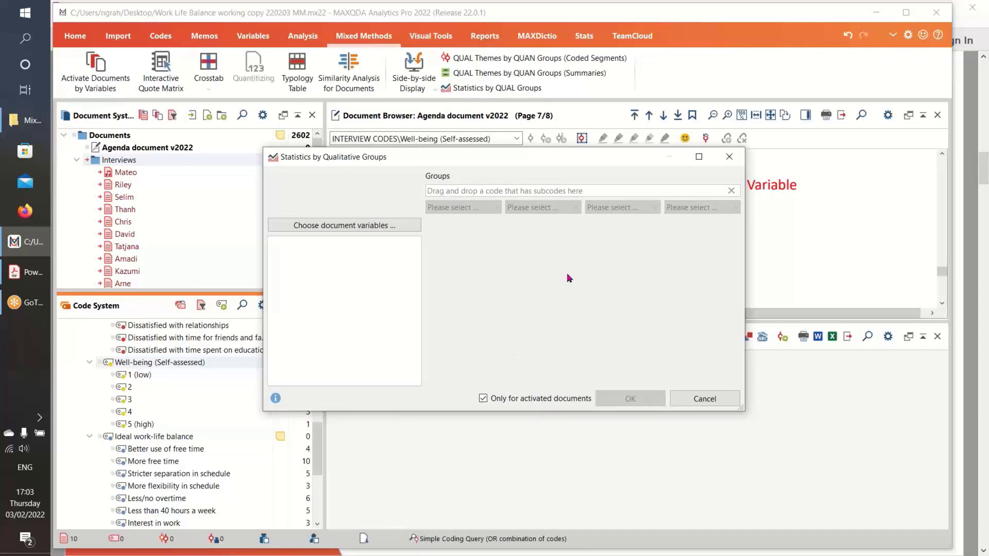
- Set the code Well-being (Self-assessed) as the grouping code for Statistics by Qualitative Groups, and check its total and subcode frequencies
drag(125, 366, 476, 196)
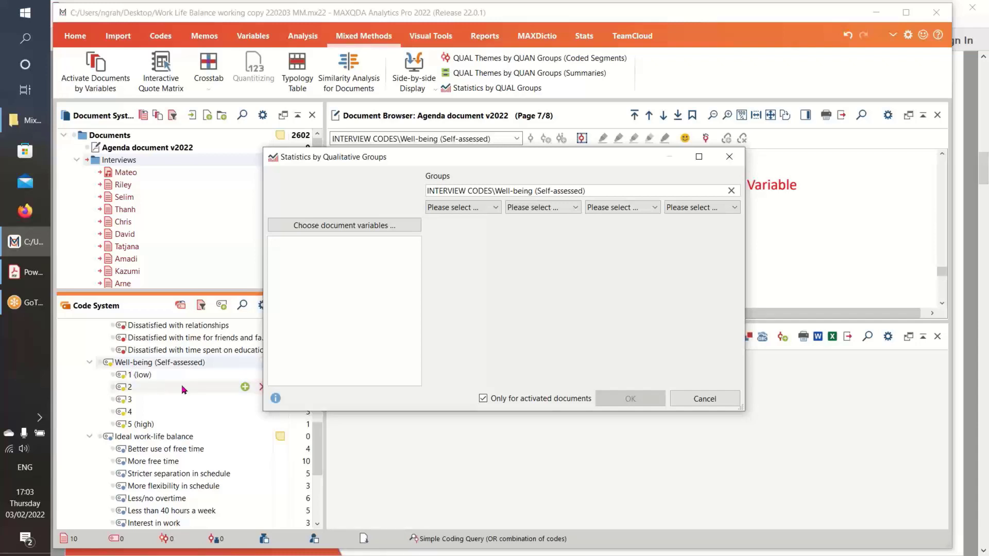
drag(463, 159, 539, 157)
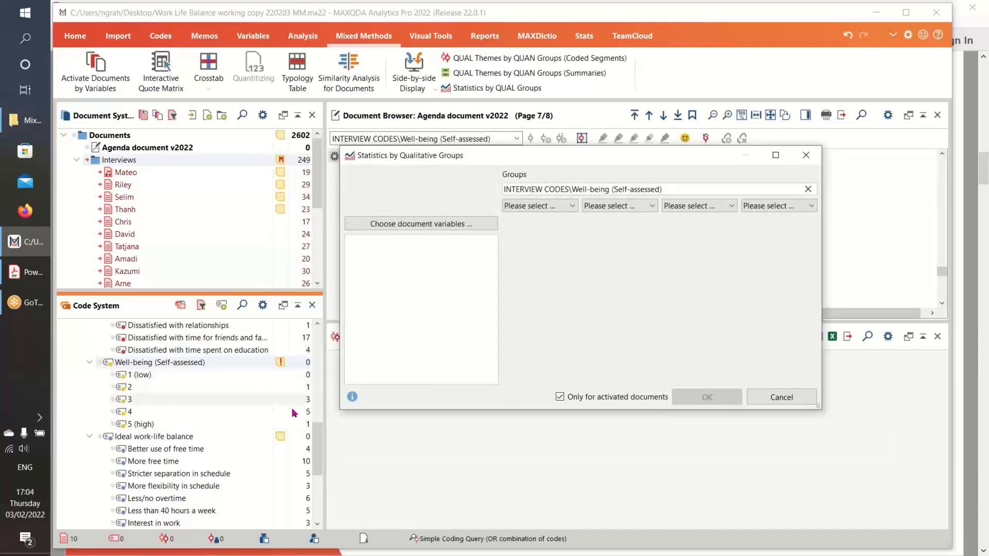
click(89, 362)
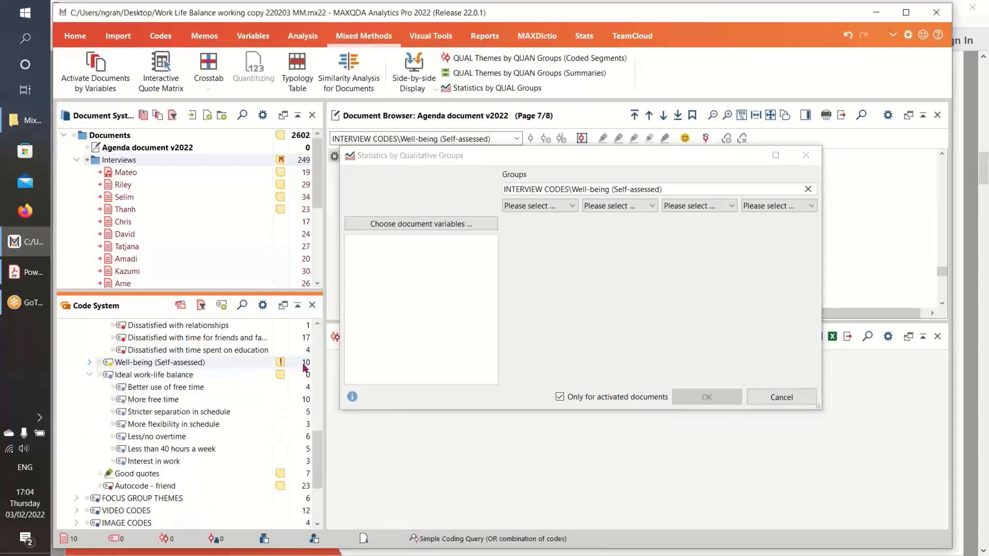
click(89, 362)
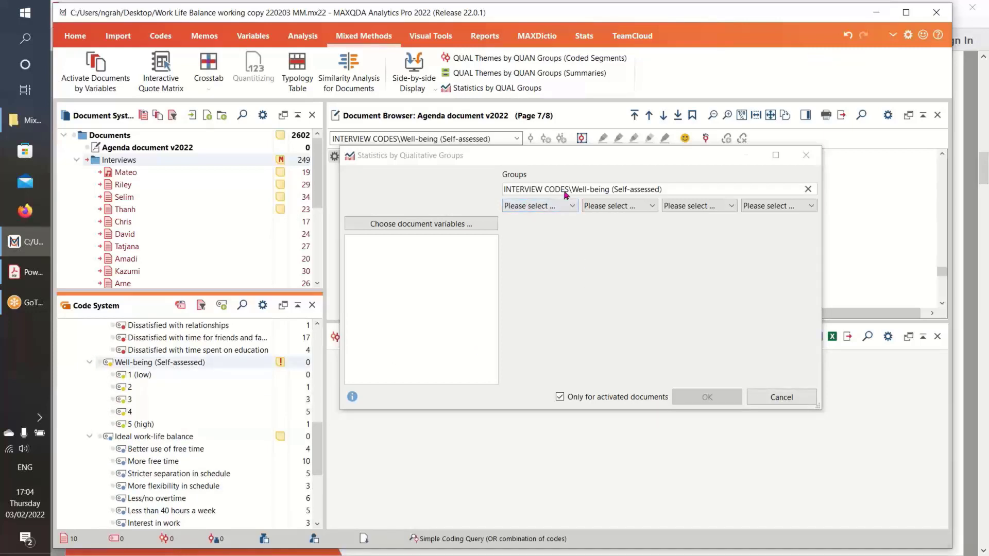
- Set the four well-being groups to compare, in order, as 5 (high), 4, 3 and 2
click(572, 207)
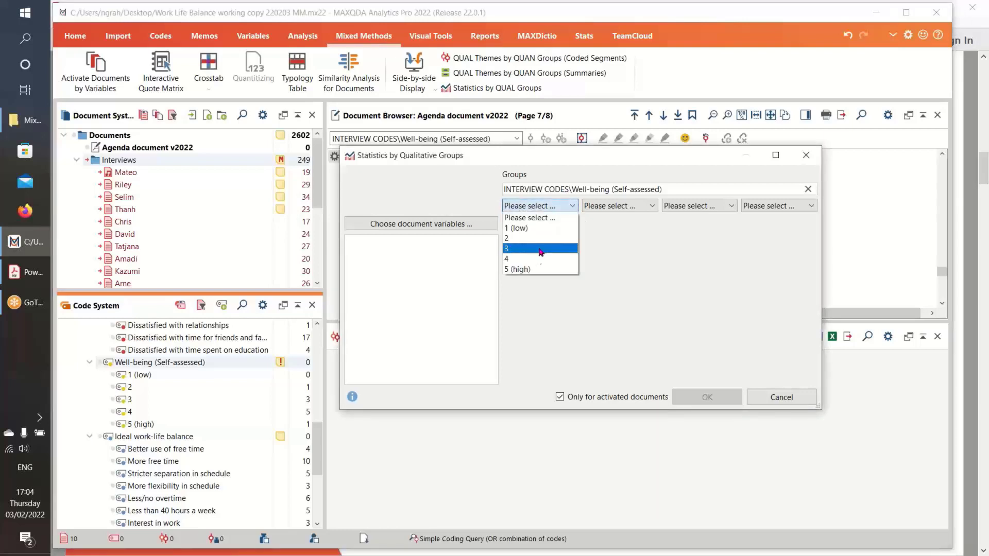
click(536, 270)
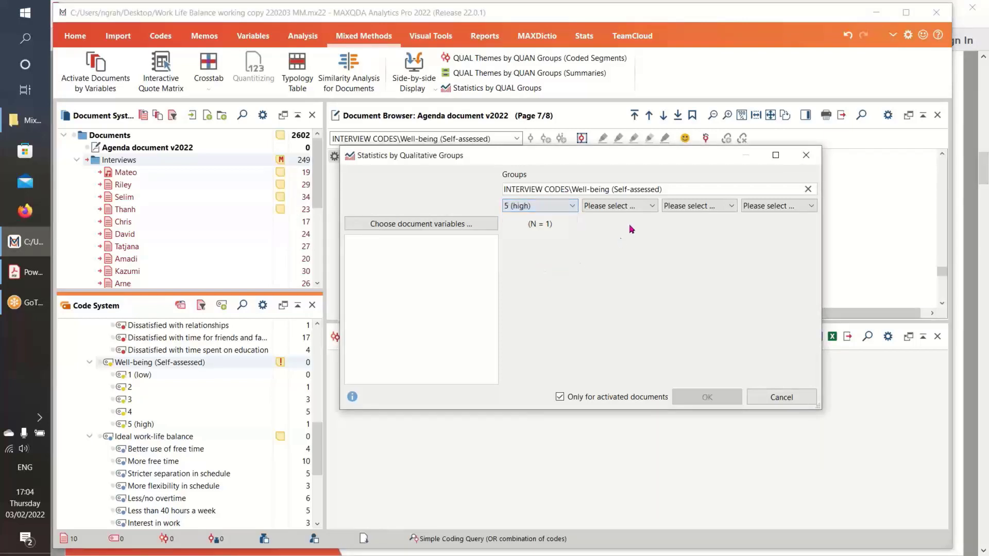
click(651, 206)
click(639, 258)
click(728, 206)
click(690, 248)
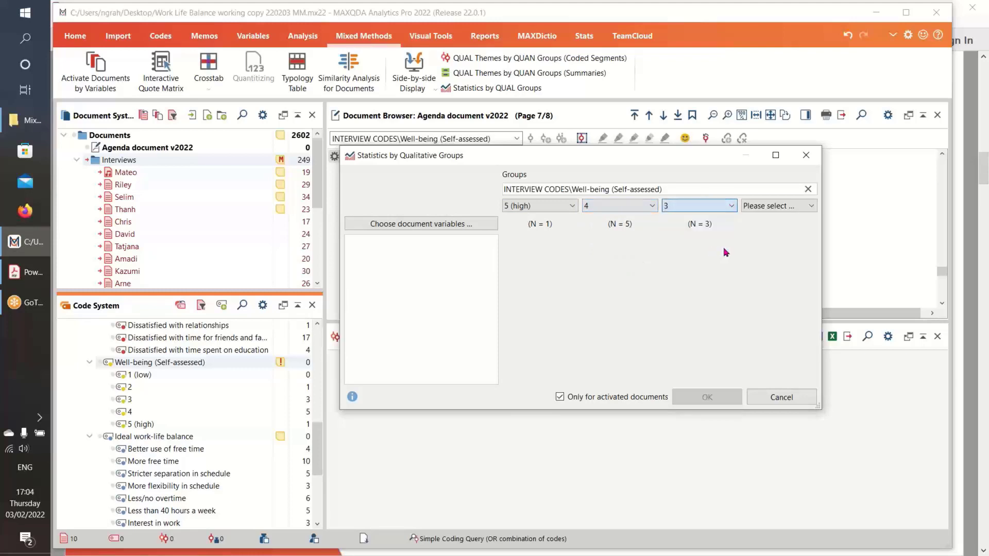
click(811, 207)
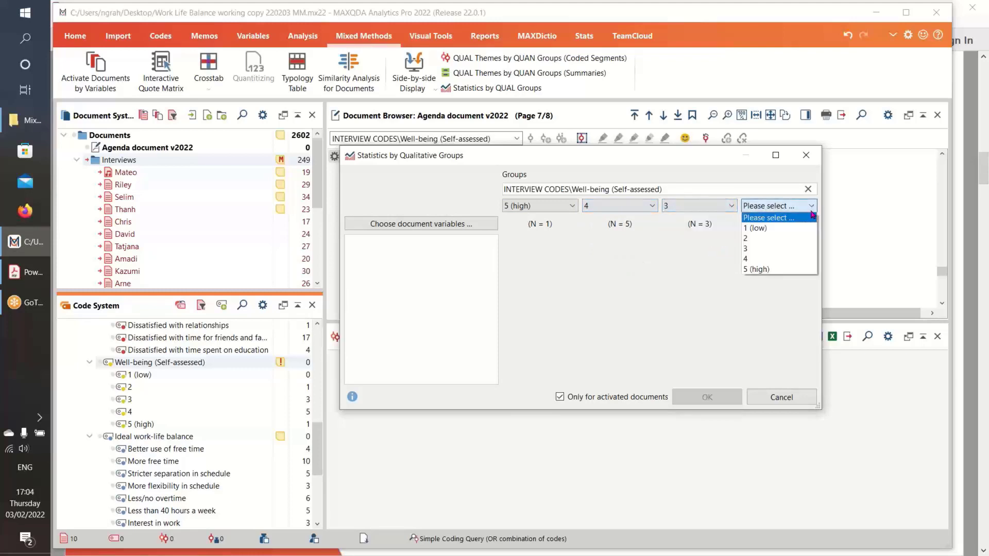
click(804, 239)
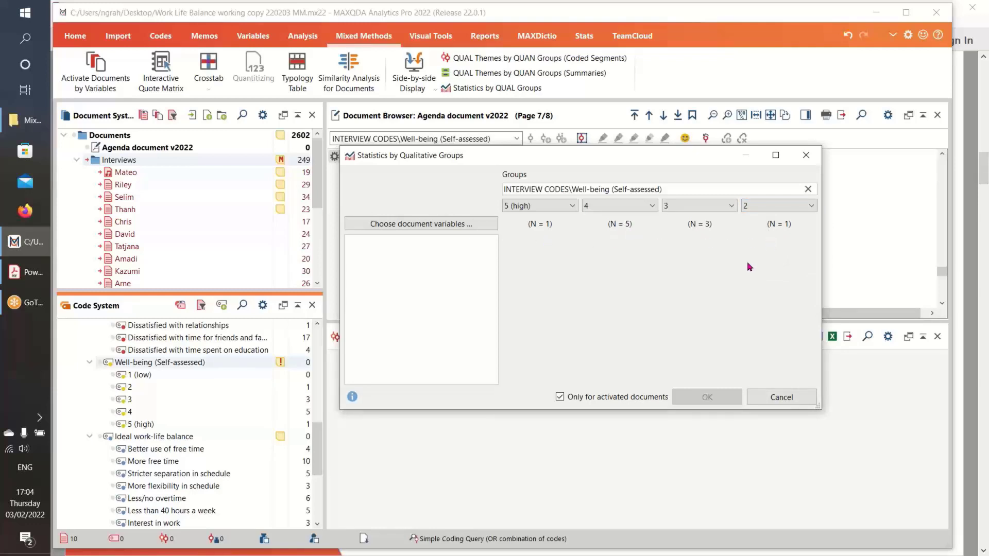
mouse_move(135, 377)
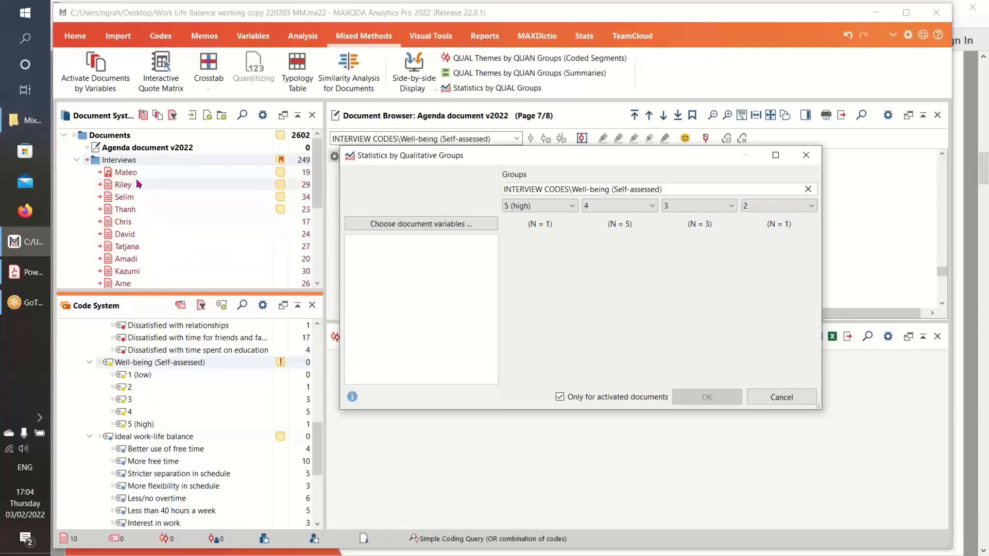
- Choose the document variables Number of children and Age for the comparison across the well-being groups
click(433, 226)
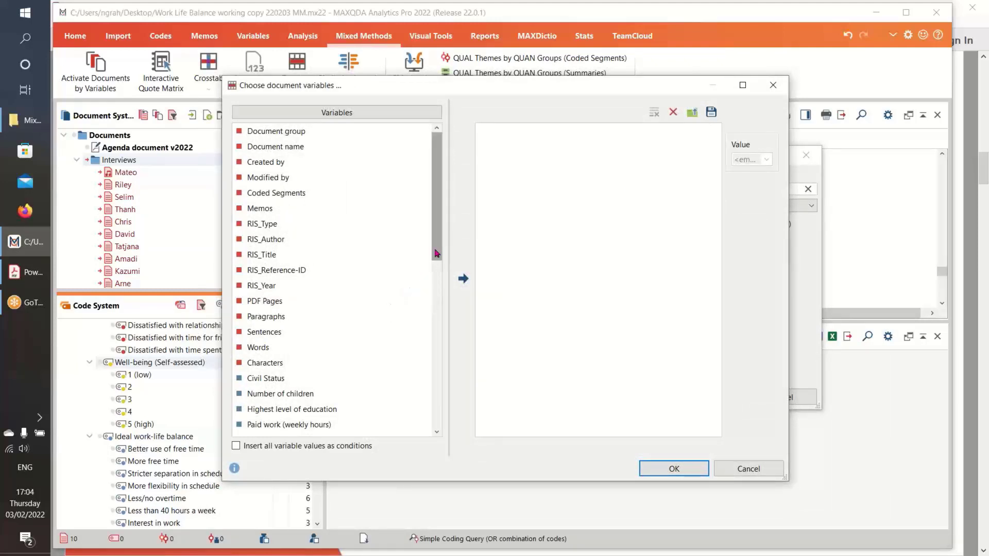
drag(437, 254, 436, 267)
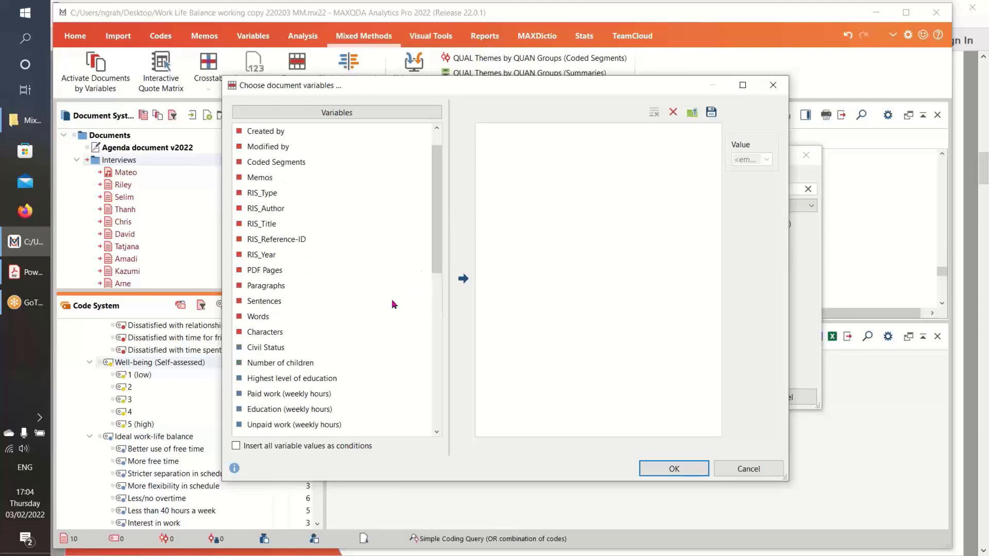
click(252, 365)
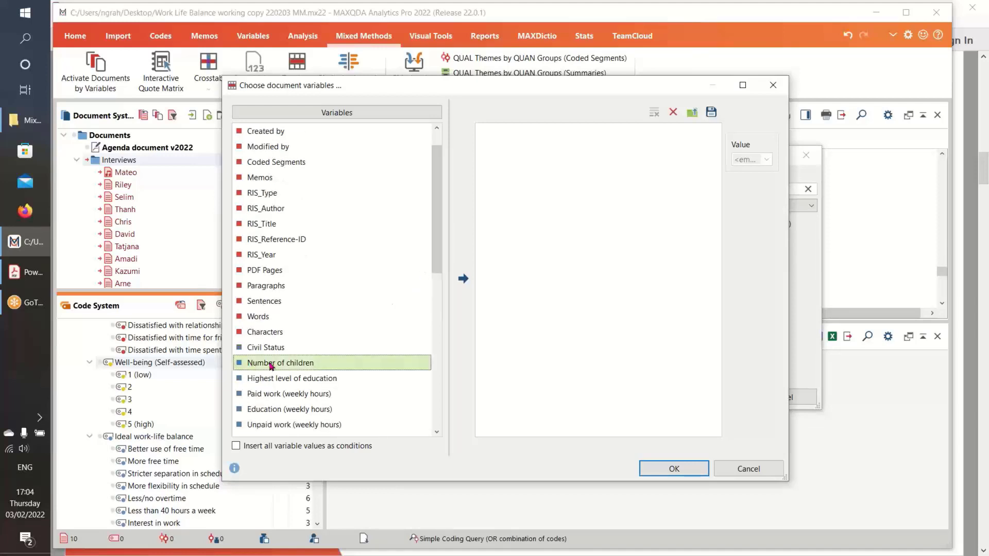
click(463, 279)
drag(437, 282, 436, 352)
click(264, 367)
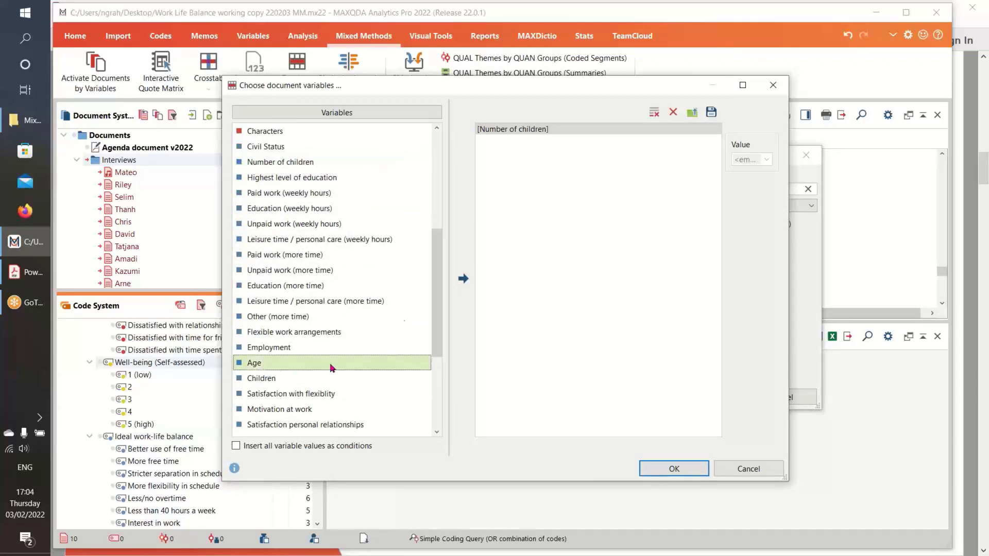
click(462, 281)
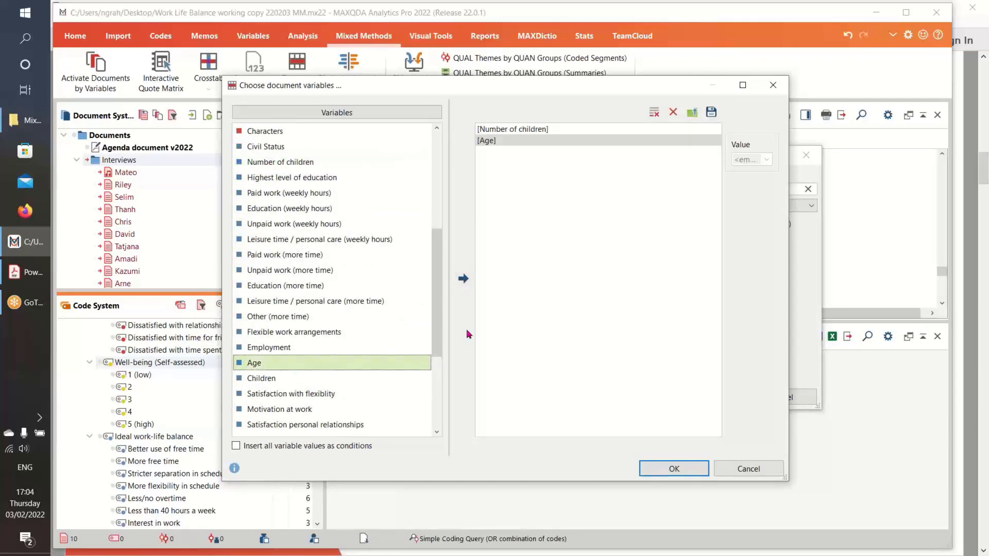
drag(439, 321, 437, 226)
click(505, 142)
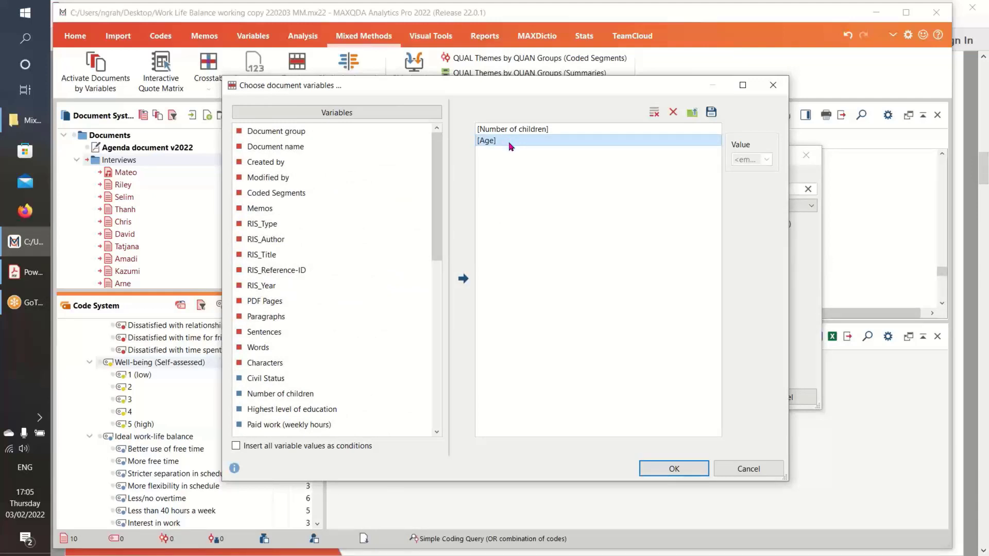
click(657, 471)
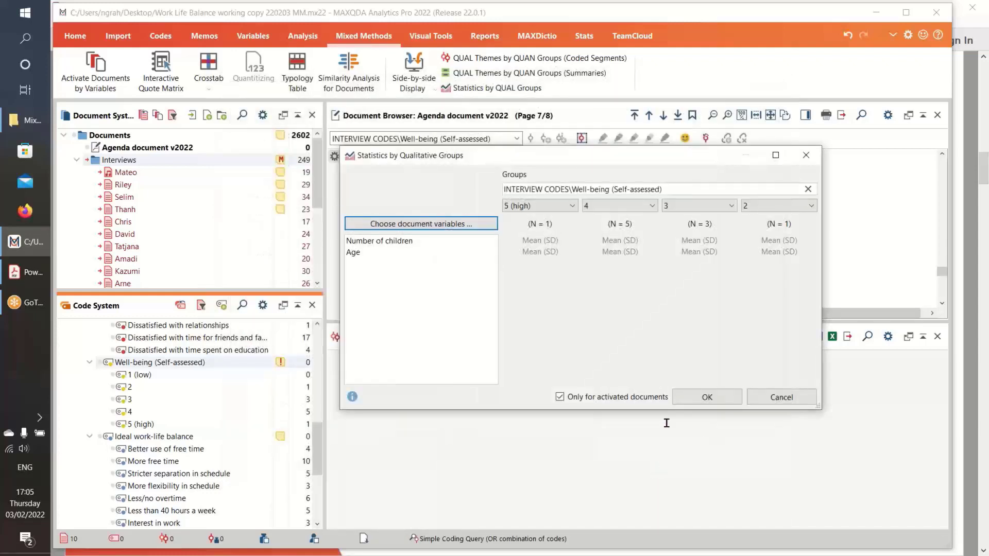
- Generate the group statistics table, shrink and reposition its window to examine the means and standard deviations, and close it
click(688, 395)
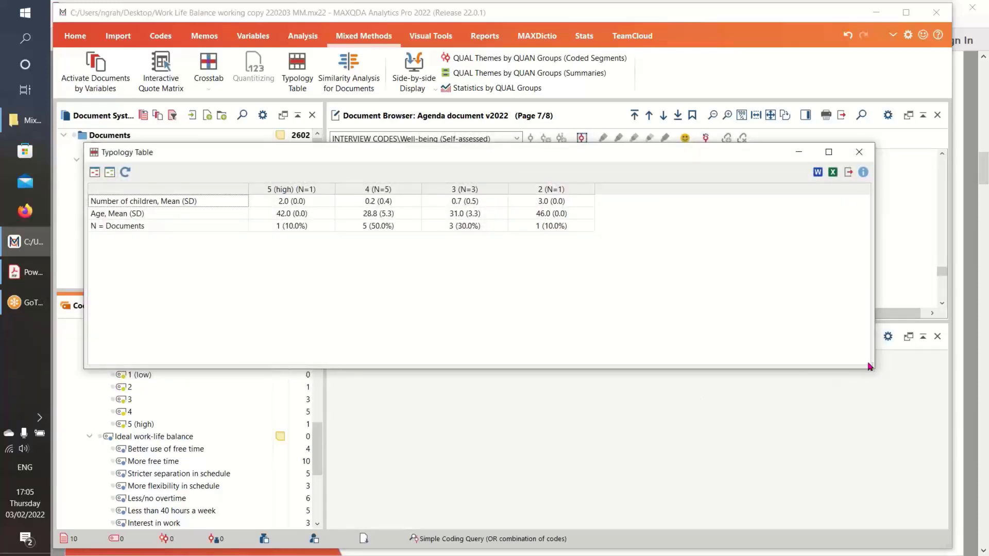
drag(873, 367, 688, 279)
drag(499, 160, 634, 167)
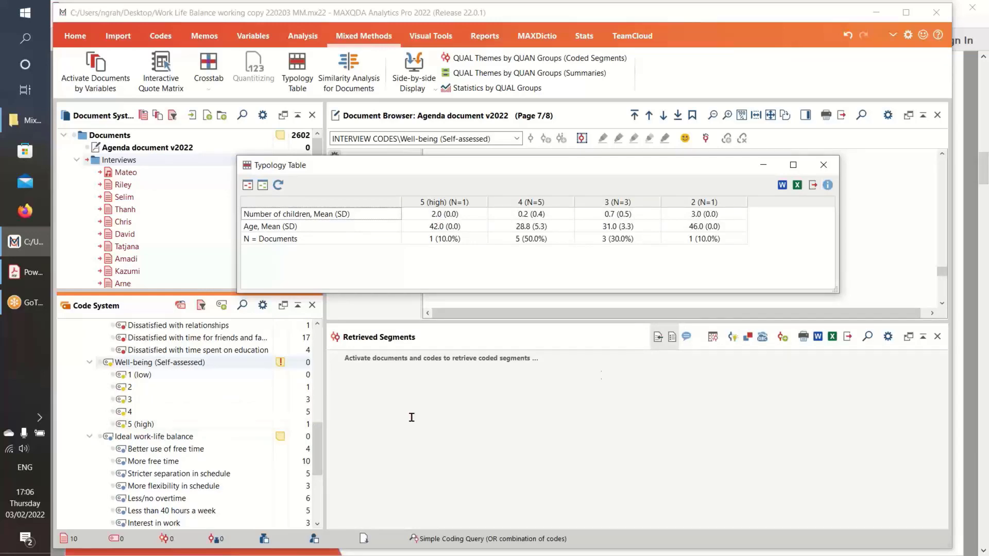
click(823, 165)
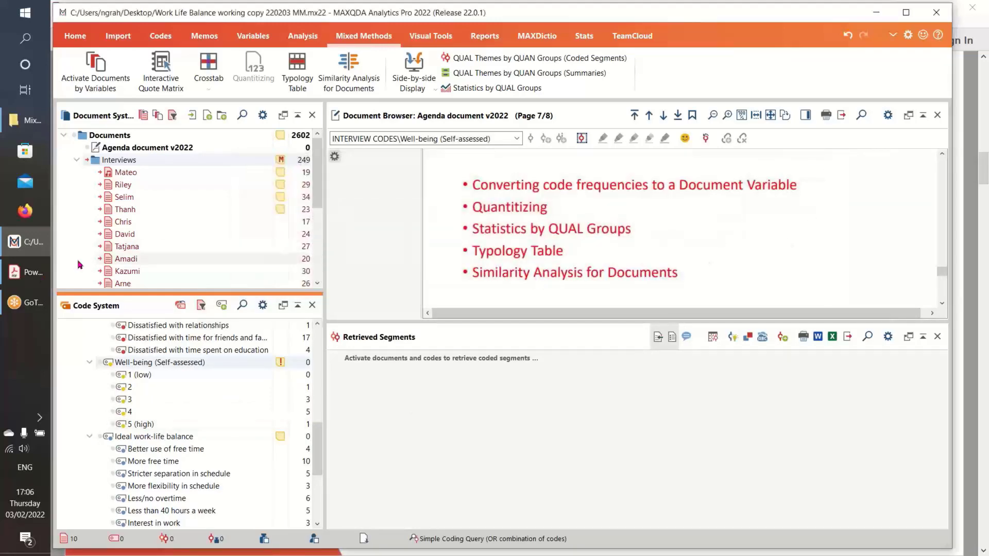
- Switch to Adobe Acrobat Reader to check the diagram linking qualitative and quantitative data, and return to MAXQDA
click(33, 281)
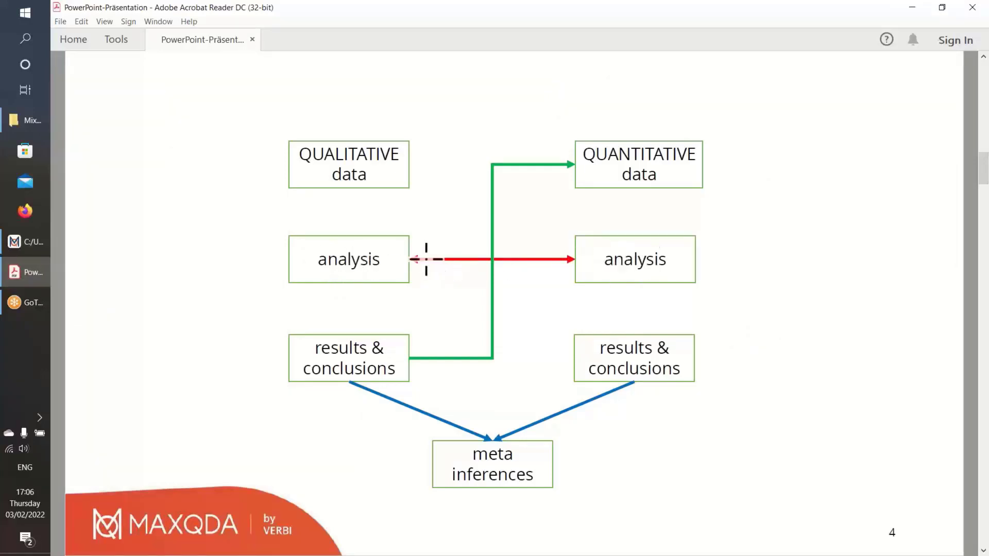
click(32, 254)
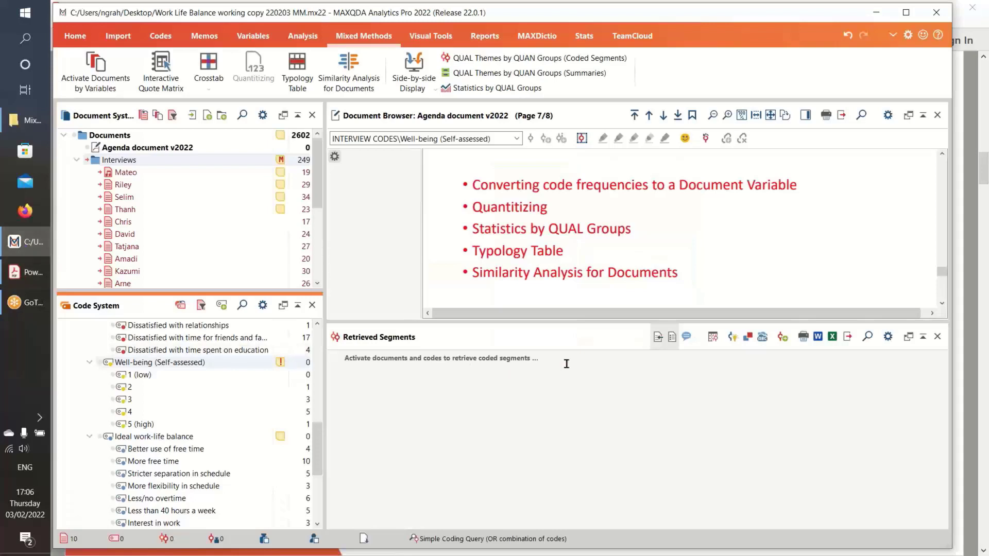
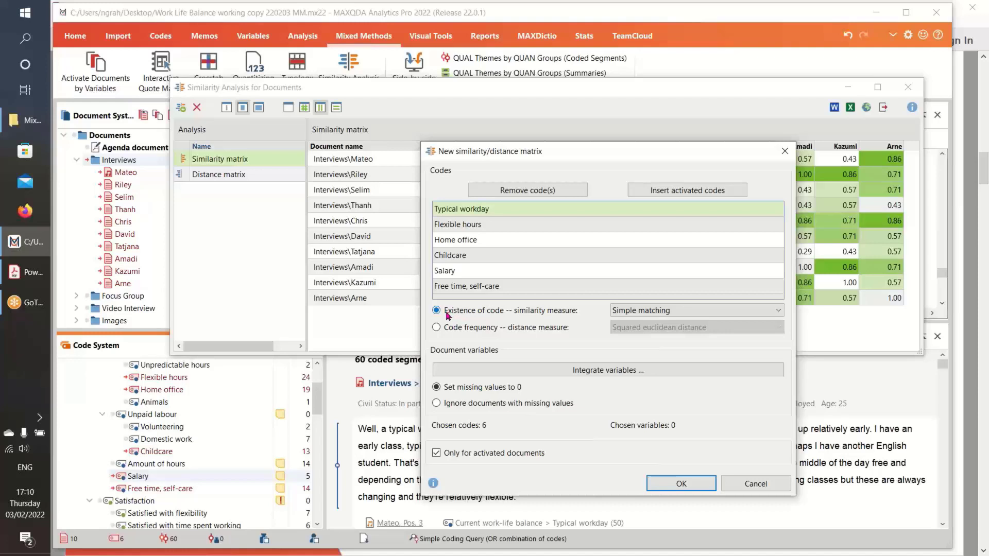
- Review the similarity measures offered for existence of code and the distance measures offered for code frequency in the new matrix settings
click(436, 329)
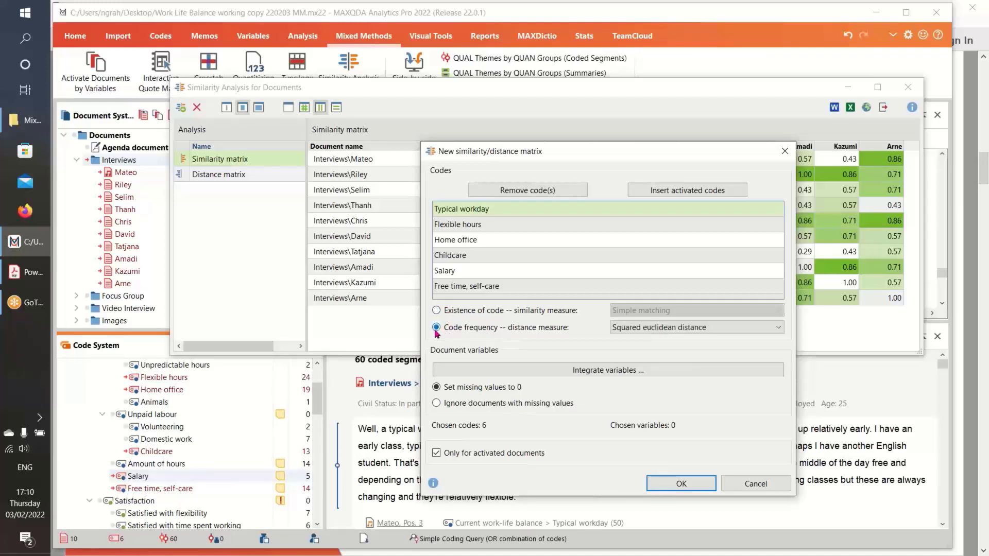
click(436, 311)
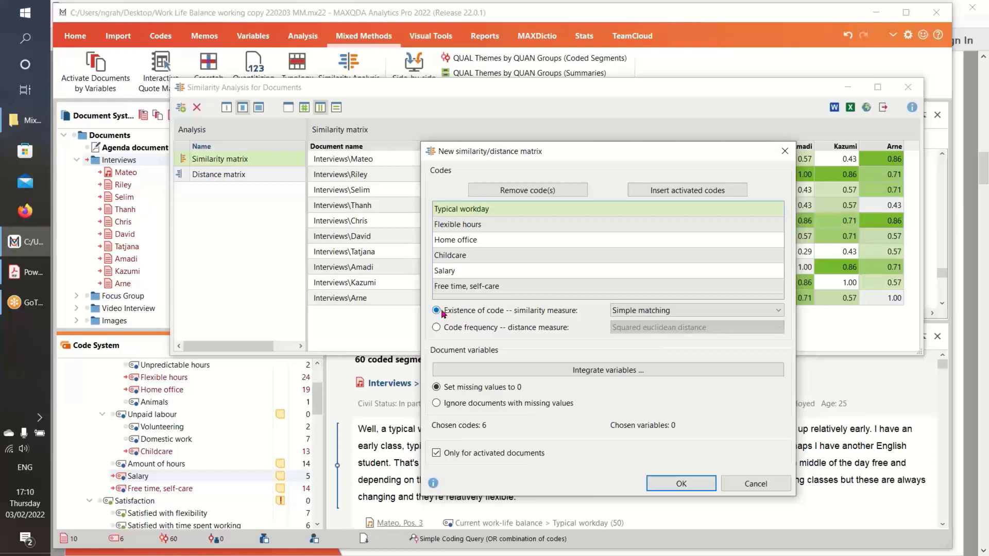
click(781, 312)
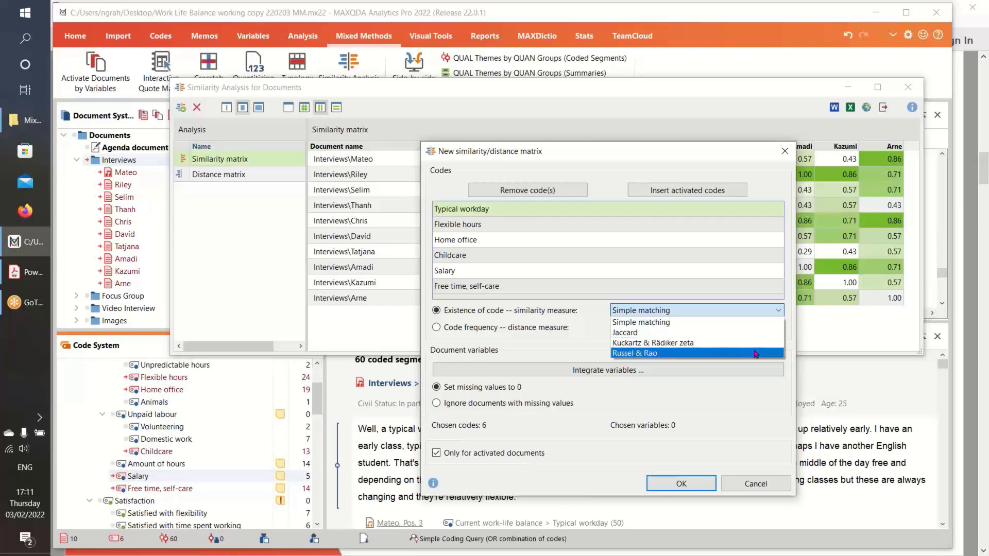
click(690, 324)
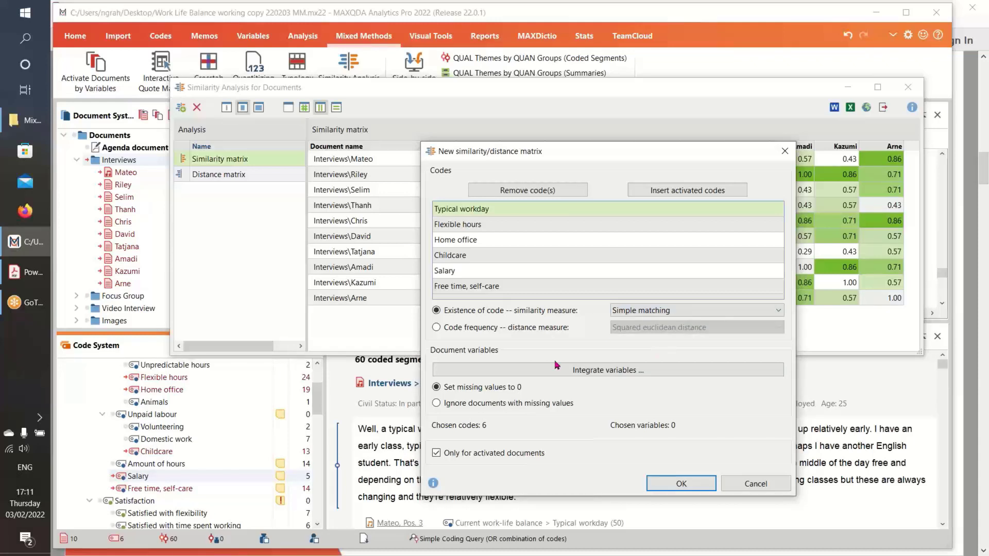
click(435, 327)
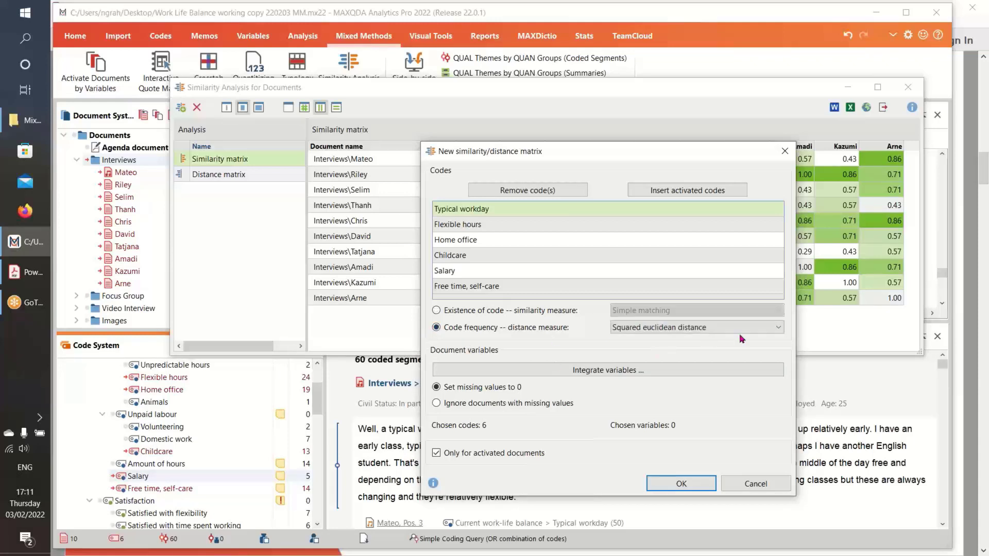
click(776, 328)
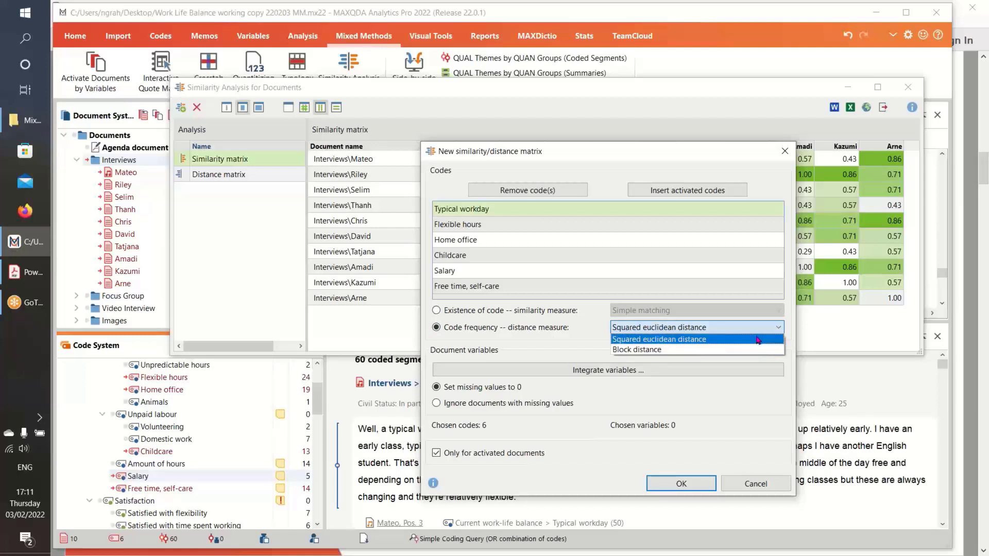
click(757, 338)
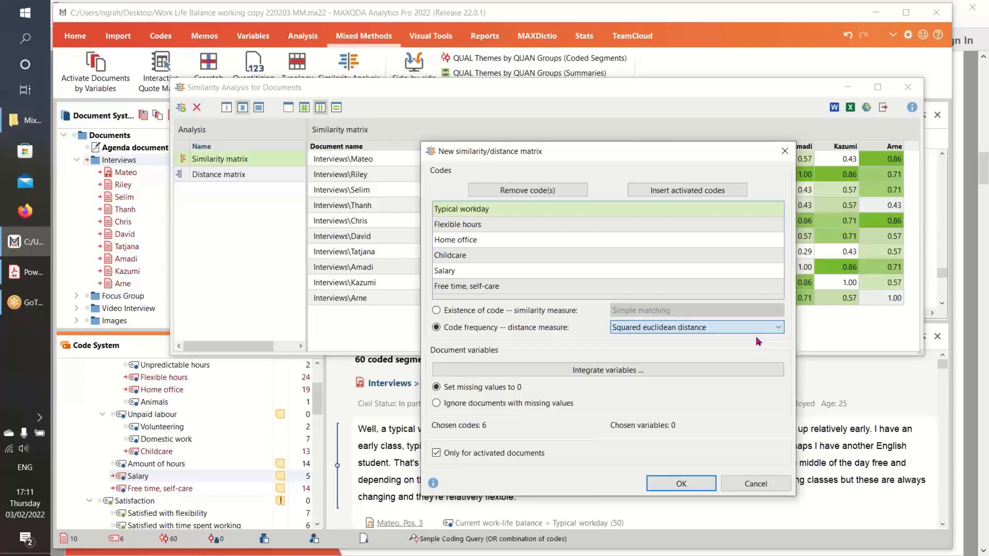
- Generate a similarity matrix for the chosen codes based on existence of code with Simple matching, and rename it Exercise 1
click(437, 311)
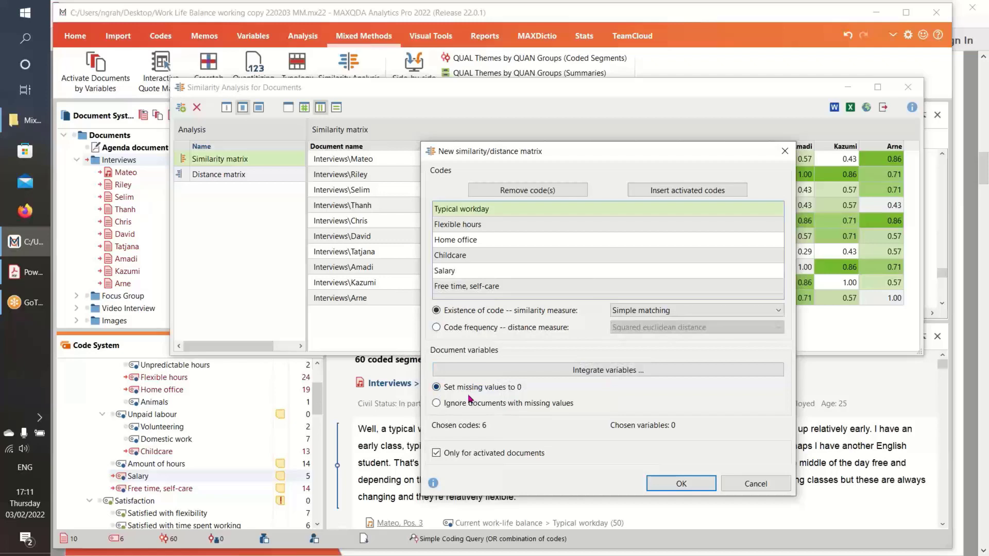
click(680, 484)
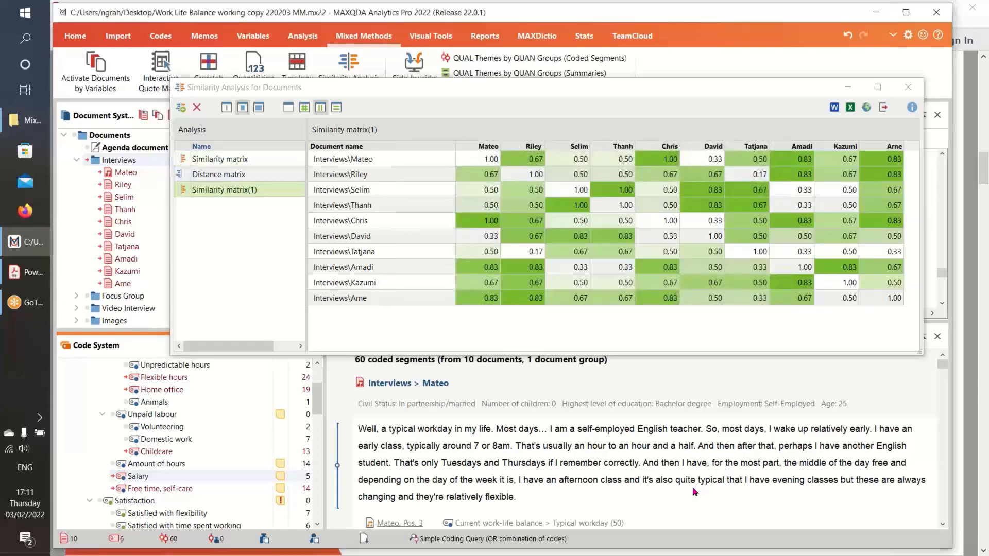
mouse_move(227, 190)
click(235, 189)
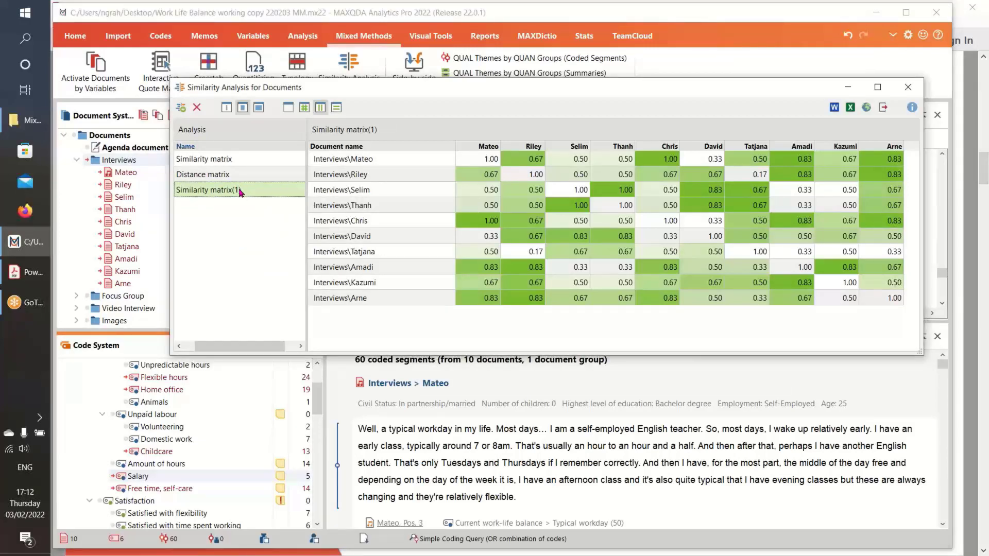
click(239, 192)
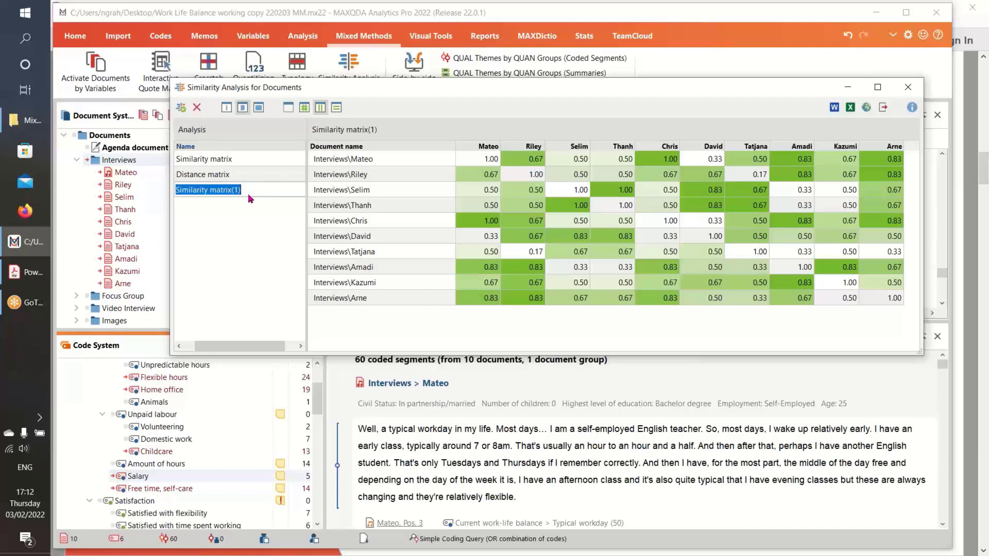
text(E)
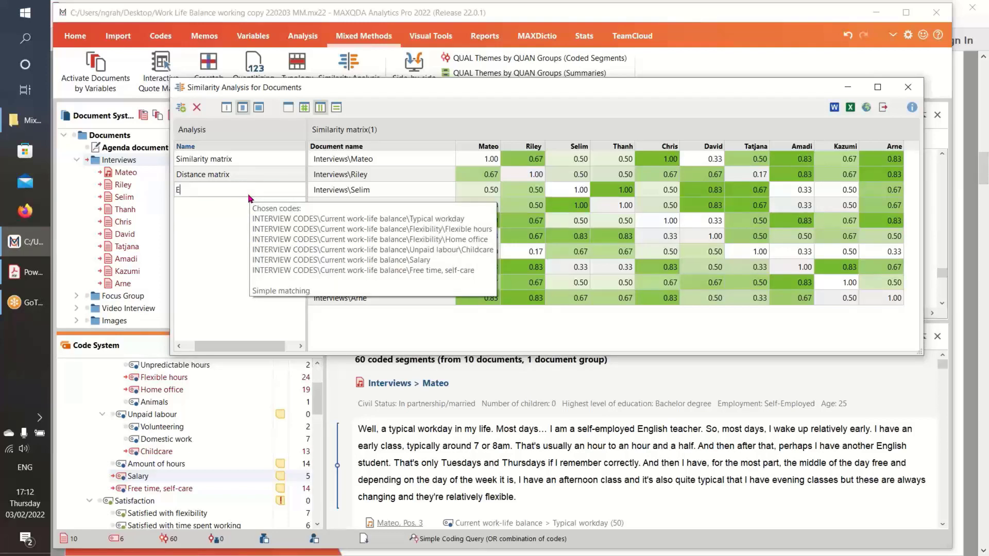
text(xercise 1)
key(Return)
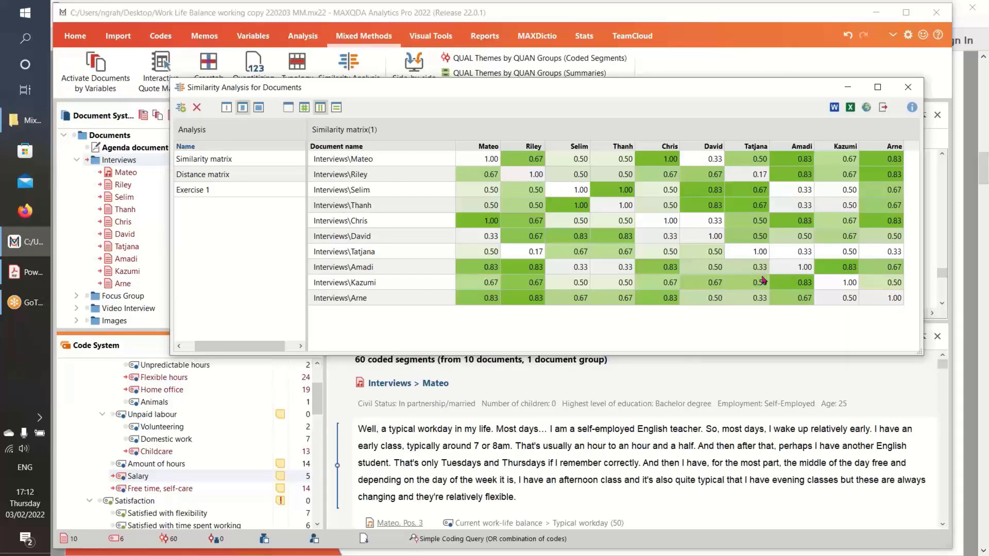
- Compare the matrix without colour highlighting, with highlighting across the whole matrix and by column, and finish with highlighting by row
click(290, 107)
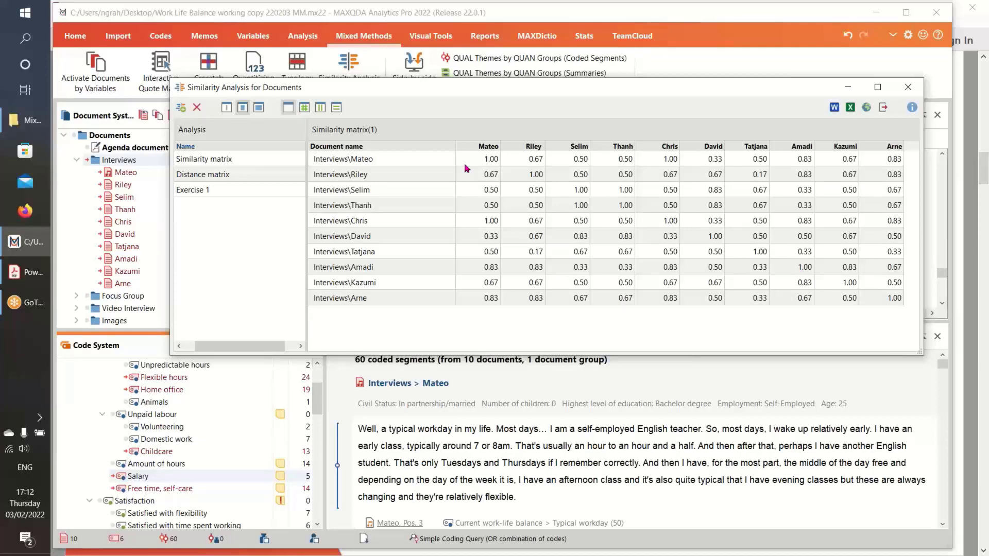
click(304, 108)
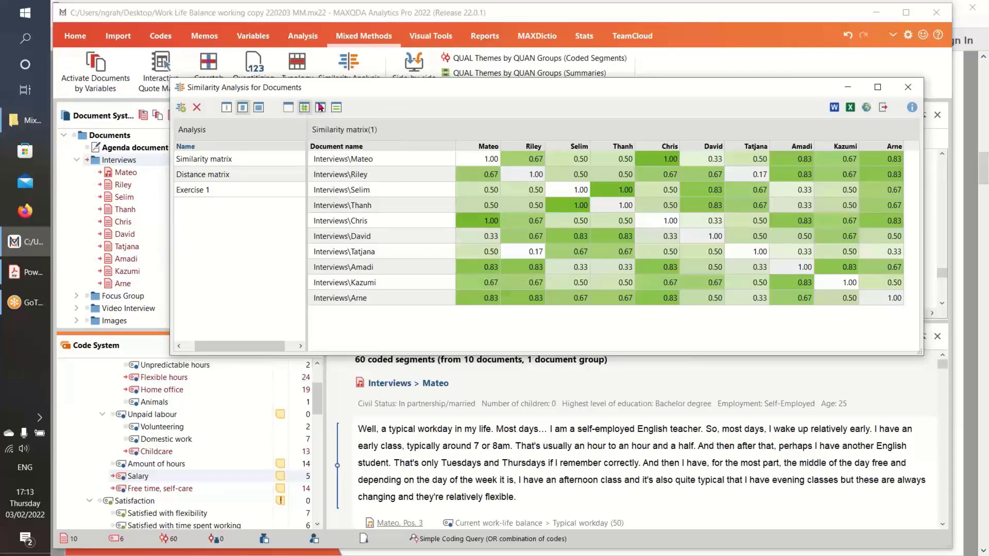
click(321, 107)
click(336, 108)
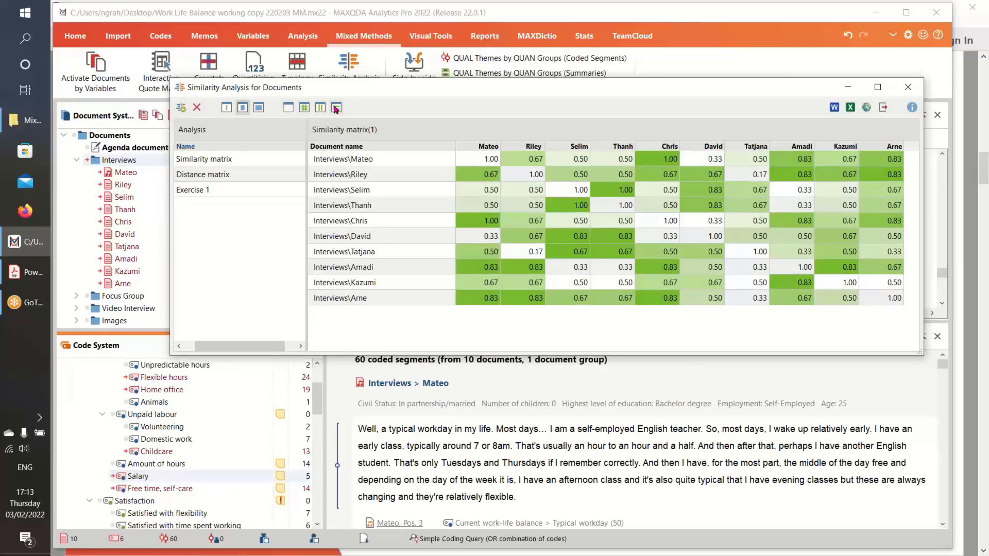
- Highlight across the whole matrix, and generate a distance matrix for the six chosen codes based on code frequency with Squared euclidean distance
click(304, 107)
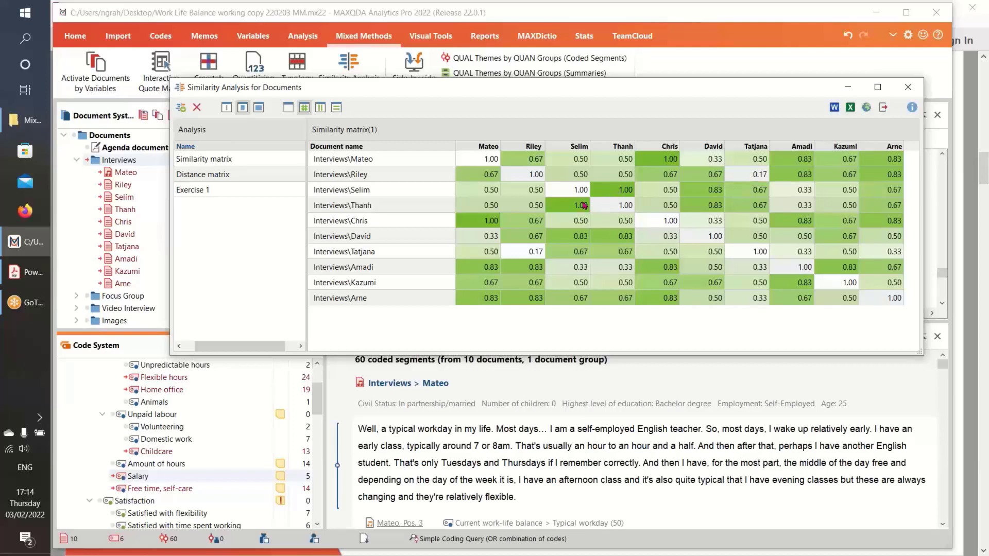
click(180, 108)
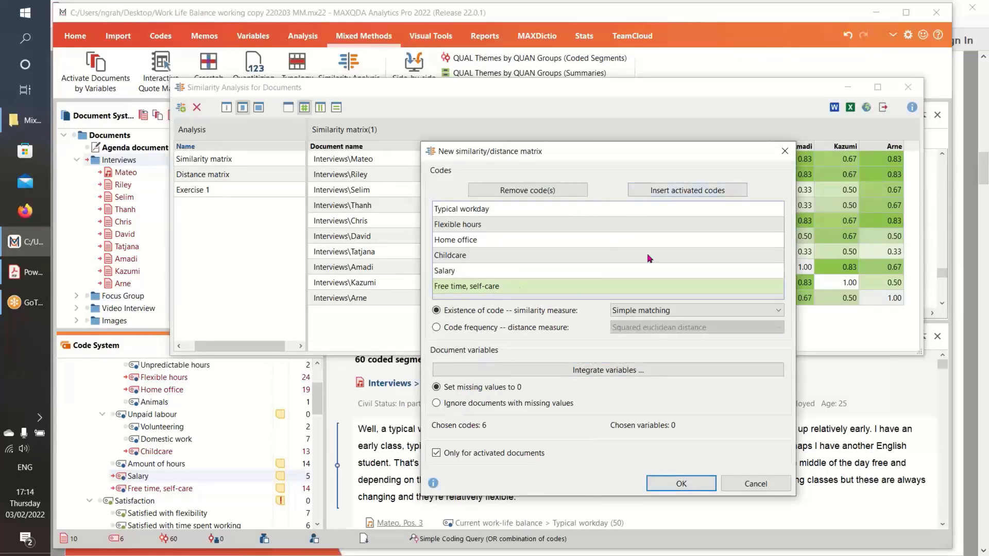
click(437, 330)
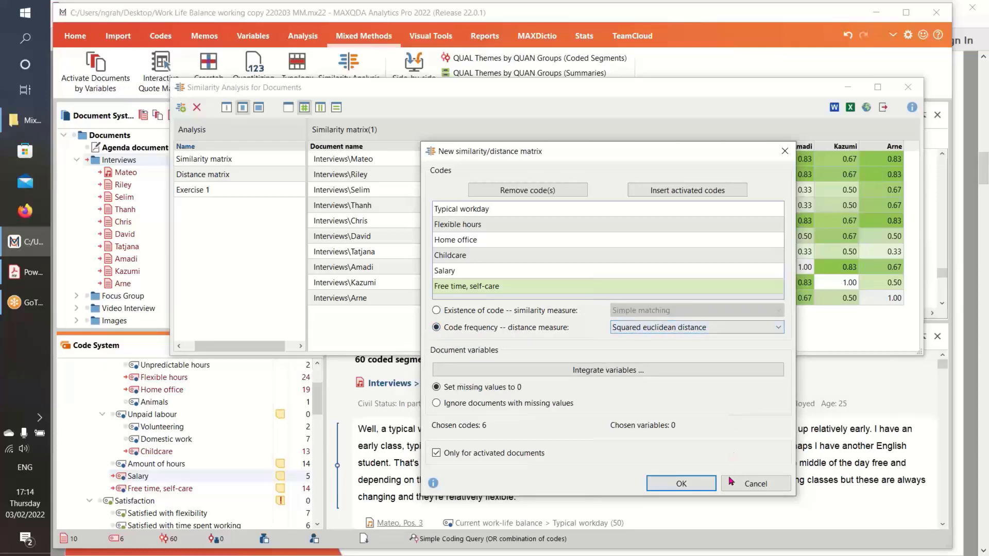
click(687, 487)
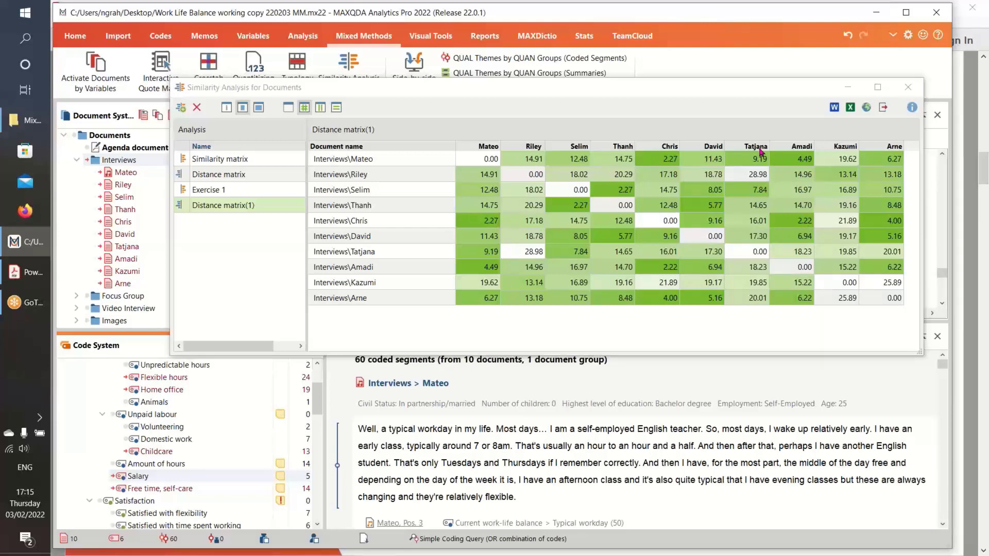
- Compare the Exercise 1 similarity matrix with the code-frequency distance matrix
click(243, 191)
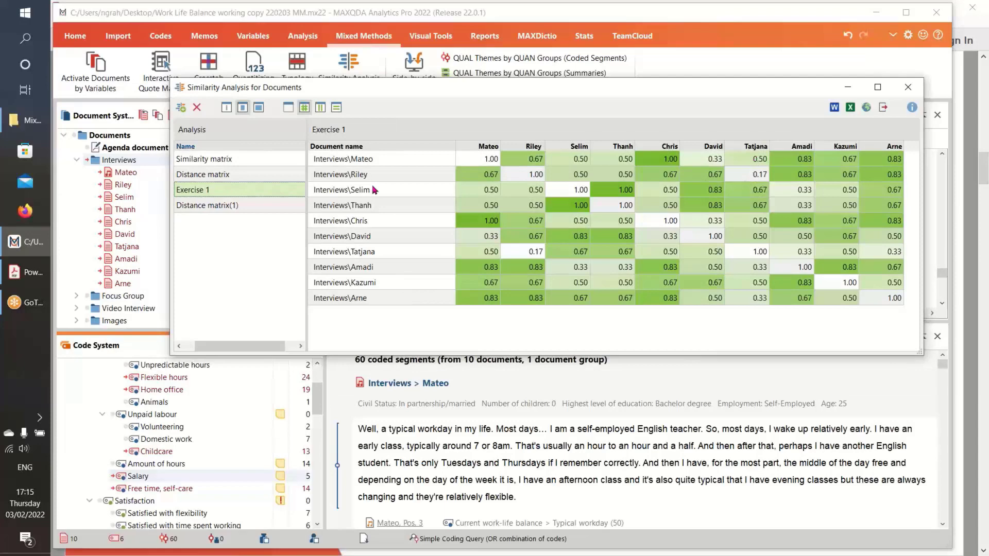
click(238, 206)
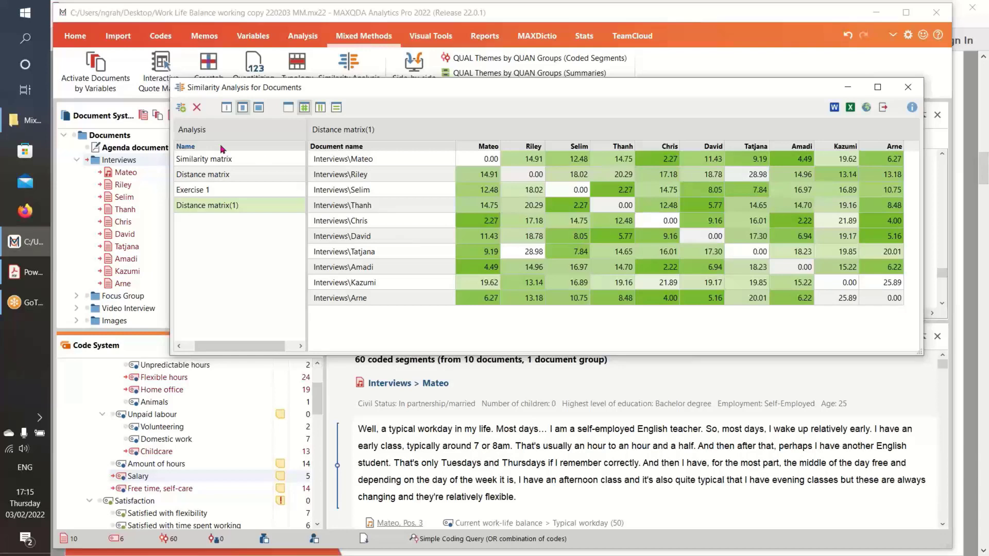
- Recheck the distance and similarity measures available for a new matrix, cancel its settings, and close Similarity Analysis for Documents
click(180, 108)
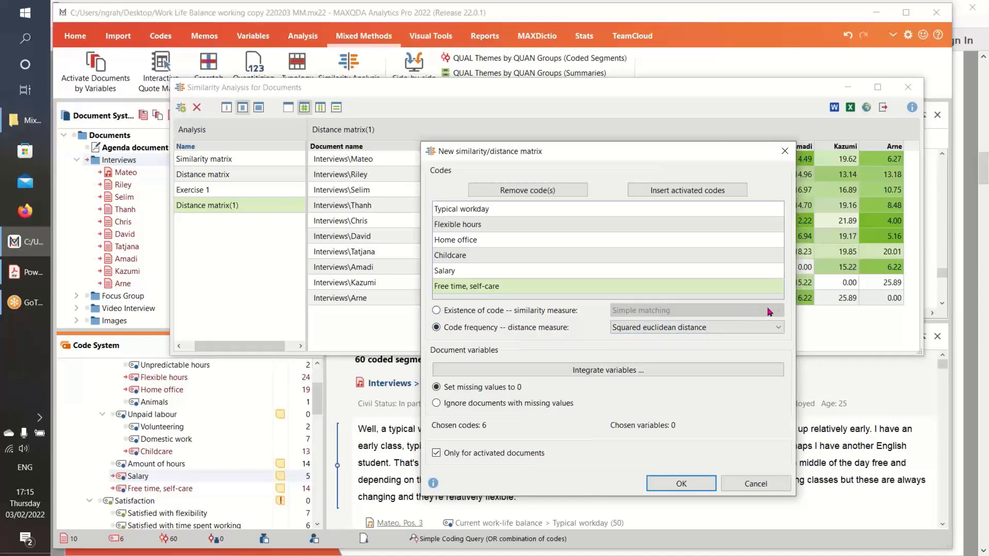
click(777, 328)
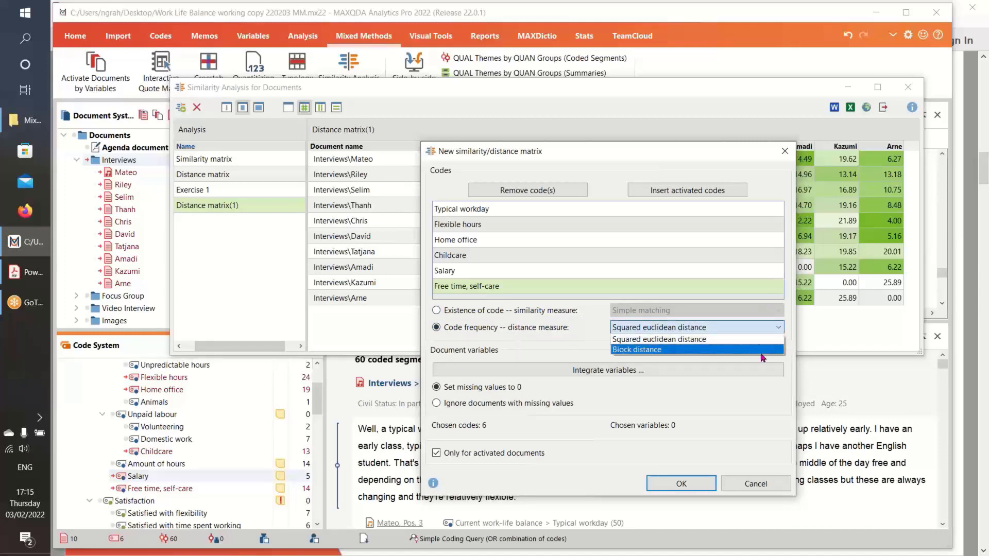
click(437, 311)
click(773, 311)
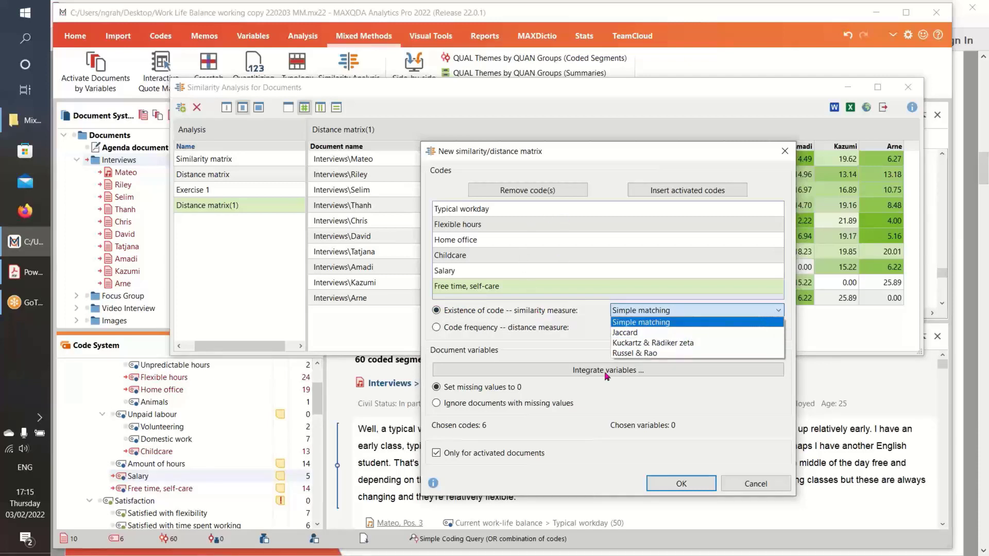
click(703, 394)
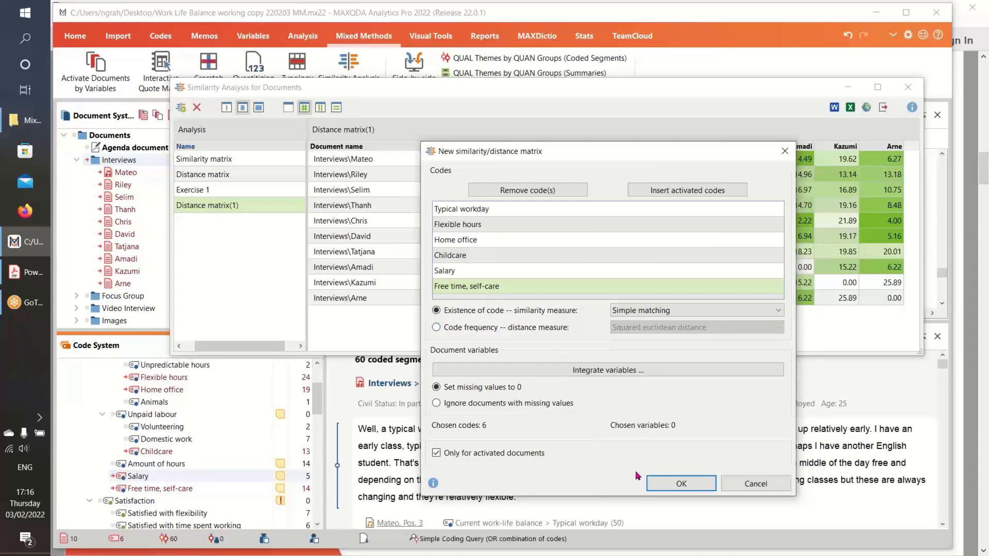
click(755, 483)
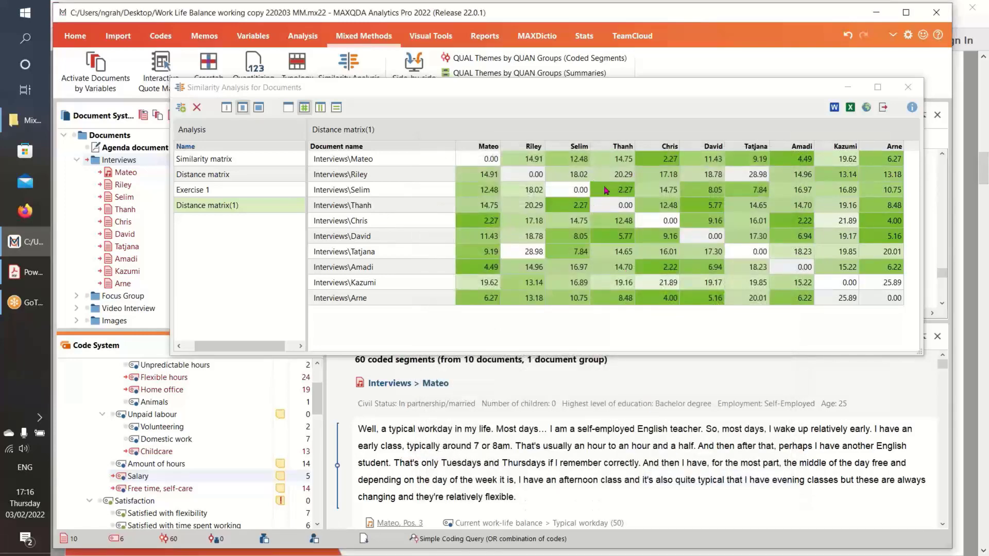
click(908, 87)
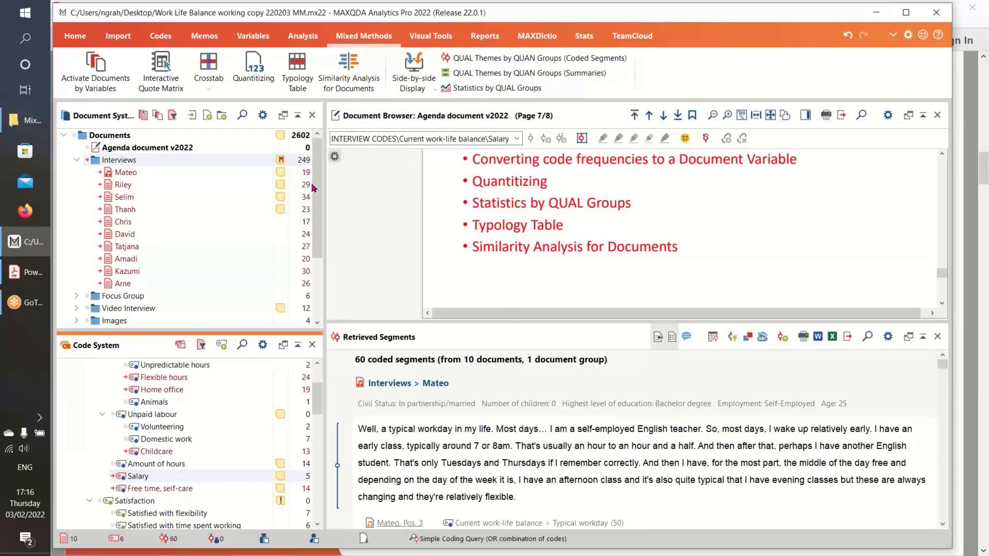
- Create a Two-Cases Model in MAXMaps from the third and fourth documents of the Interviews group, keeping the default model options
click(430, 37)
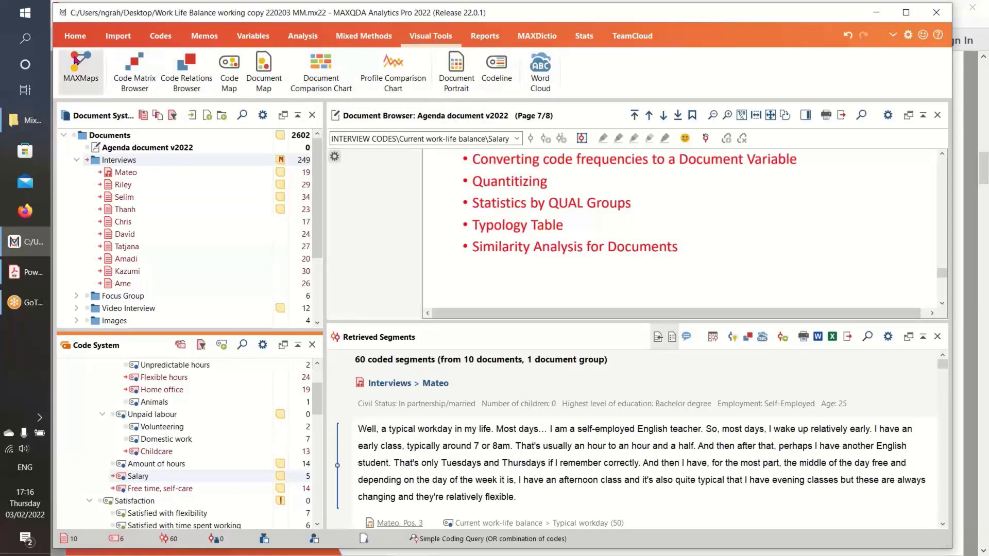
click(76, 61)
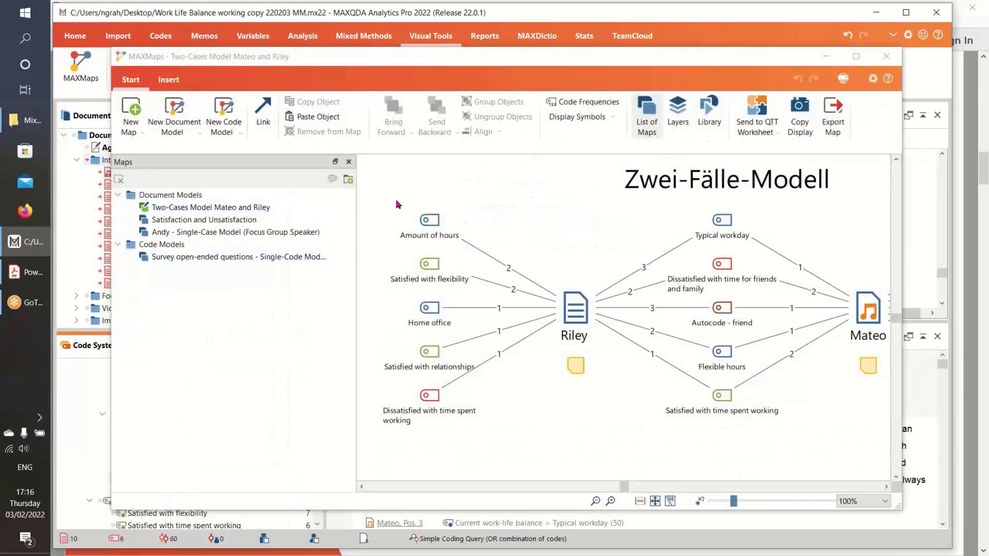
click(201, 135)
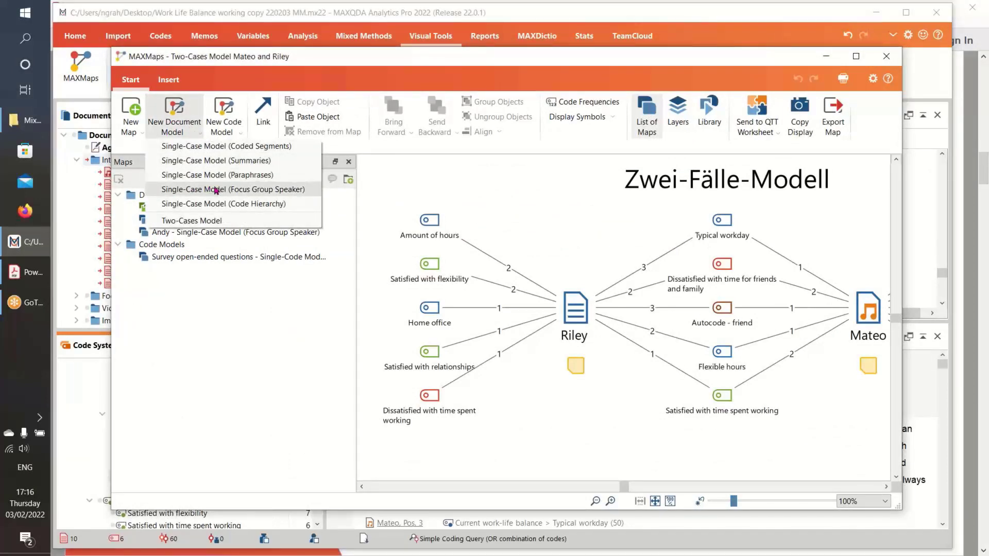
click(227, 220)
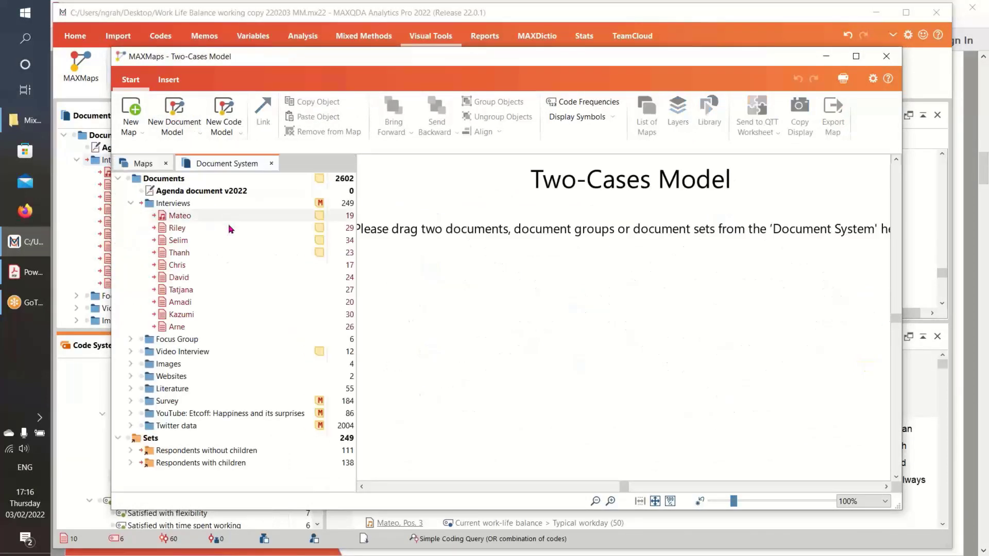
drag(178, 240, 469, 318)
drag(192, 254, 655, 304)
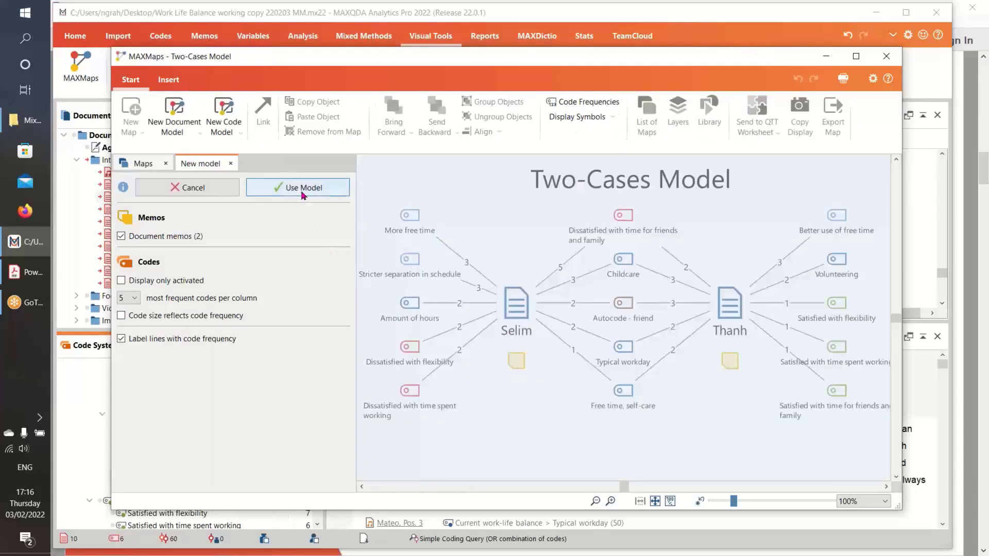
click(300, 192)
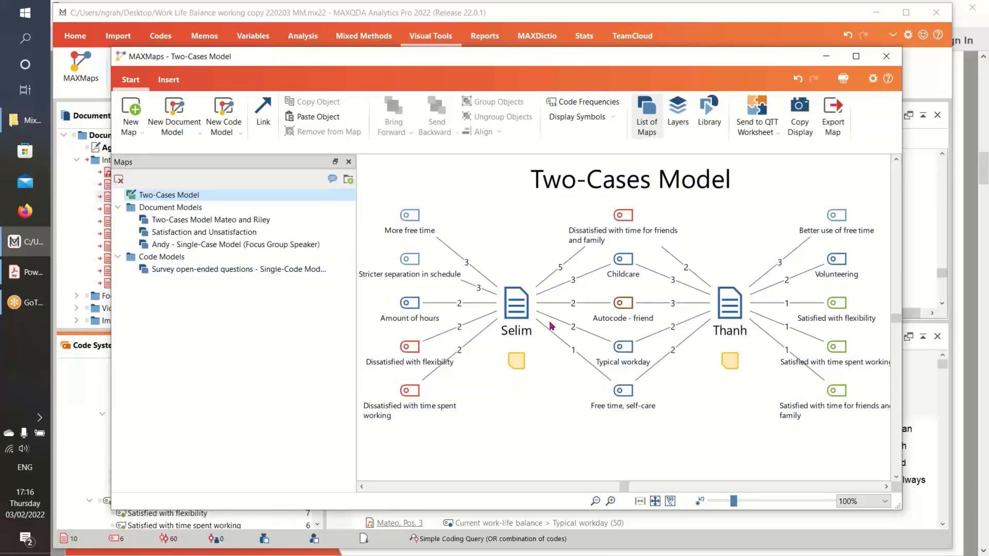